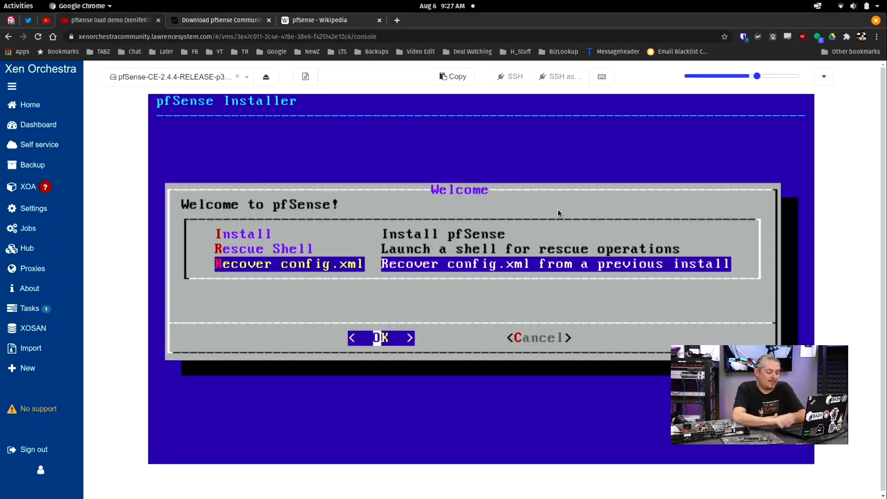
# Step: Choose Install from the pfSense Welcome menu to reach Keymap Selection
pyautogui.press('Up')
pyautogui.press('Up')
pyautogui.press('Down')
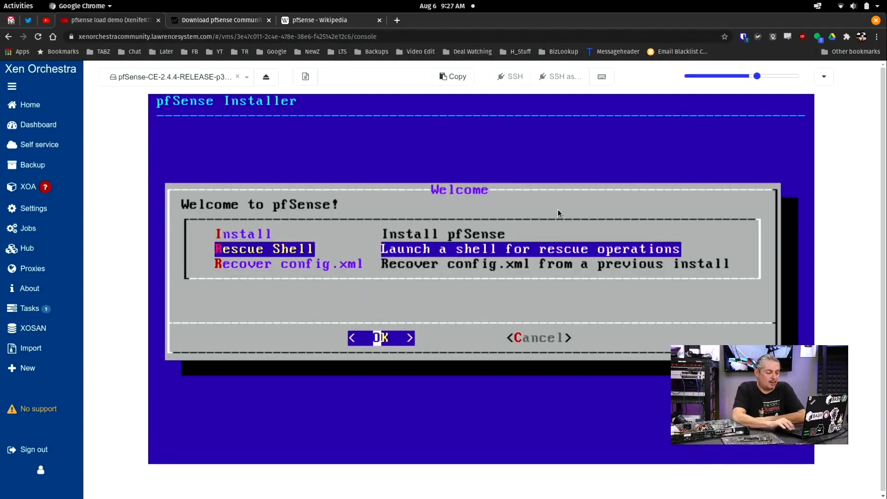
pyautogui.press('Down')
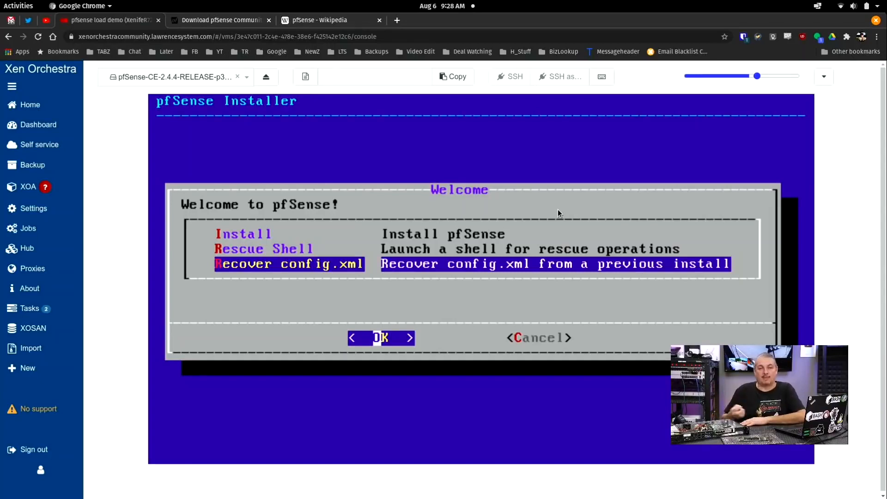
pyautogui.press('Up')
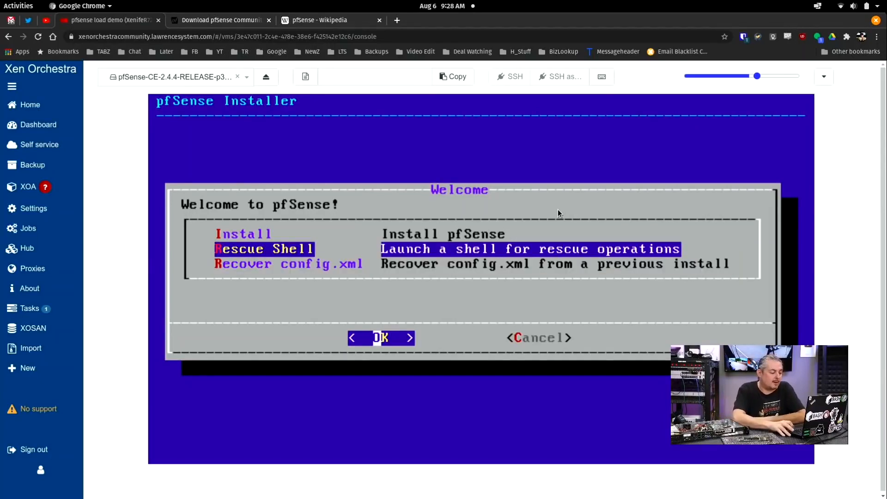
pyautogui.press('Up')
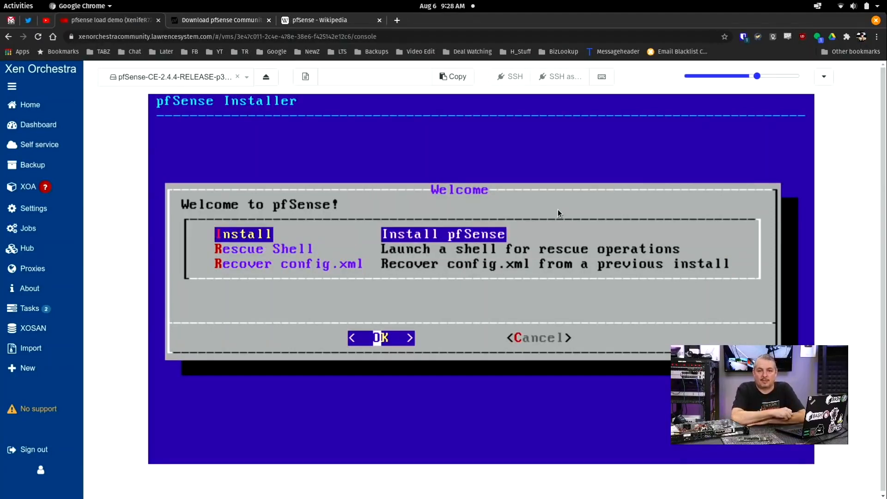
pyautogui.press('Down')
pyautogui.press('Down')
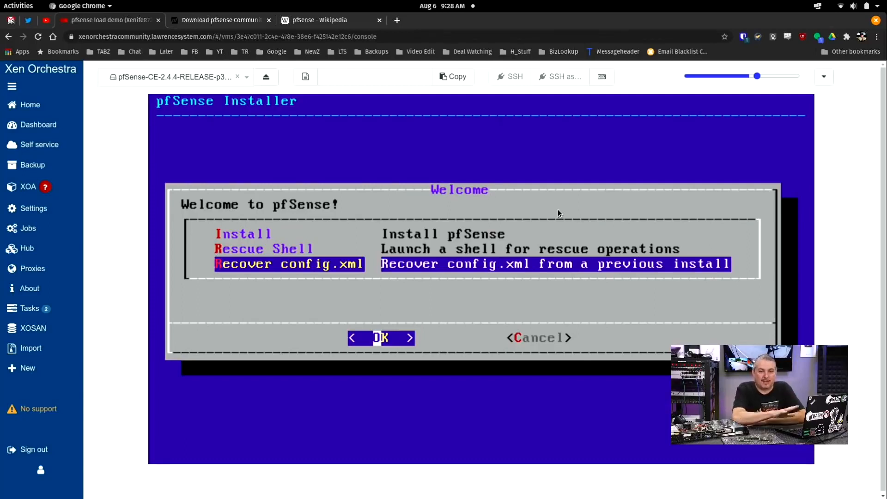
pyautogui.press('Up')
pyautogui.press('Up')
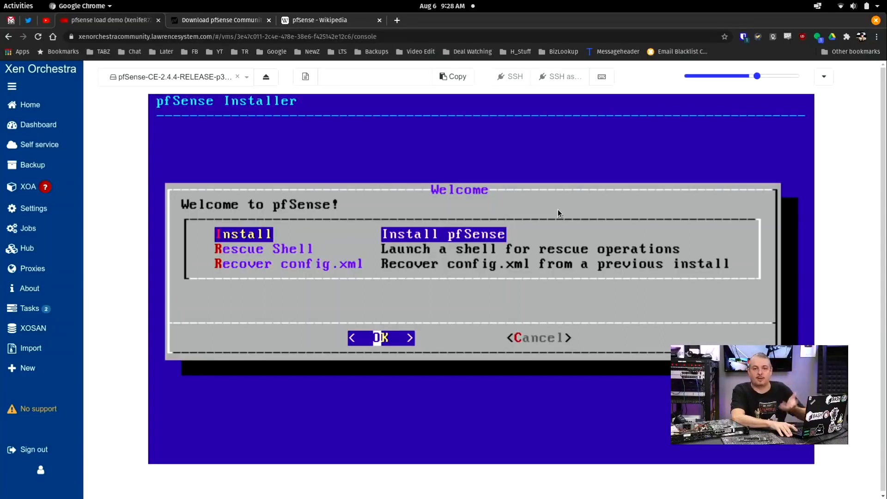
pyautogui.press('Return')
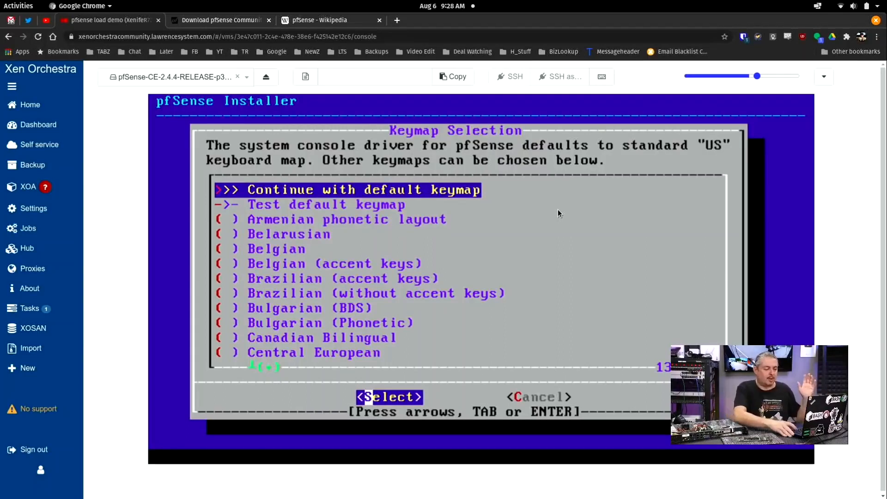
# Step: Keep the standard US keymap and install using Auto (UFS) guided disk partitioning
pyautogui.press('Return')
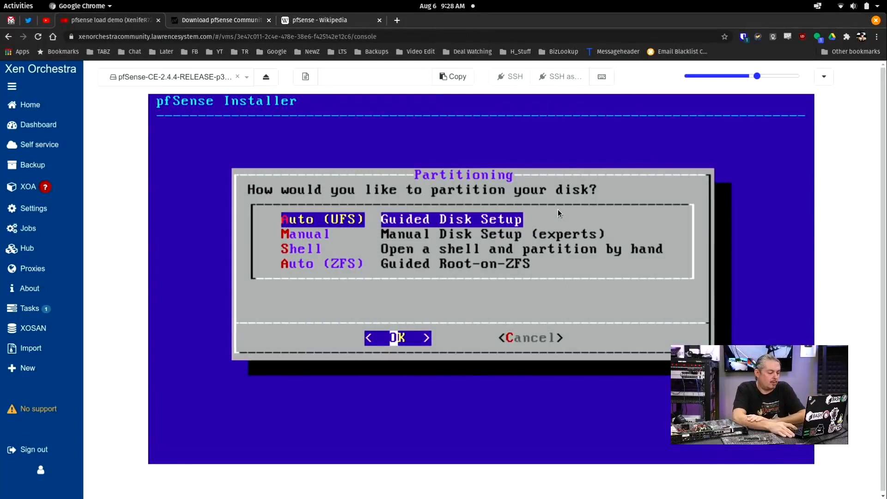
pyautogui.press('Down')
pyautogui.press('Down')
pyautogui.press('Up')
pyautogui.press('Up')
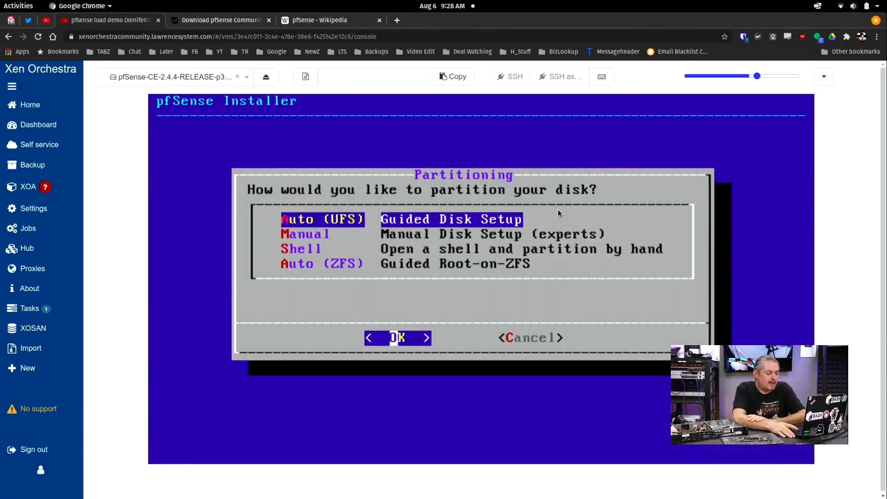
pyautogui.press('Down')
pyautogui.press('Down')
pyautogui.press('Down')
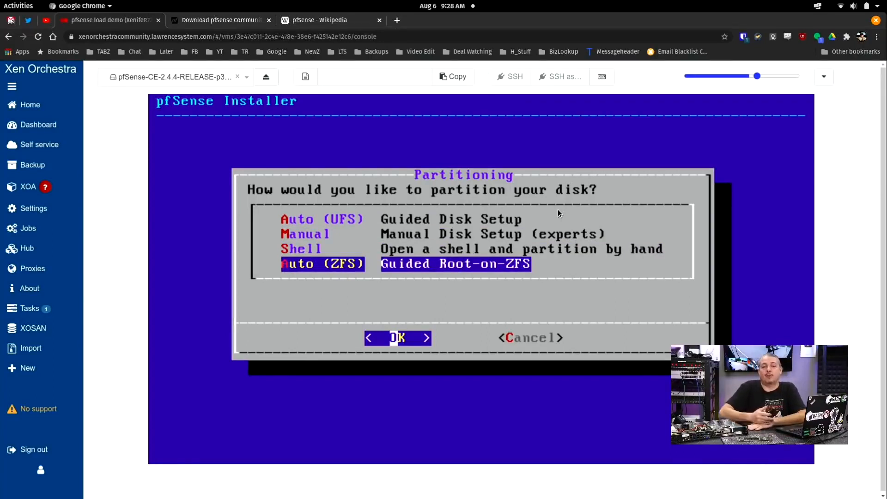
pyautogui.press('Up')
pyautogui.press('Up')
pyautogui.press('Up')
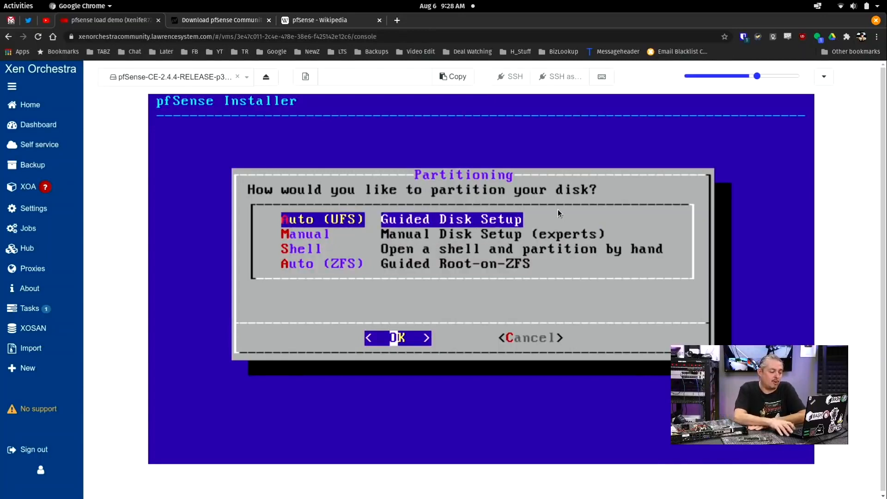
pyautogui.press('Down')
pyautogui.press('Down')
pyautogui.press('Down')
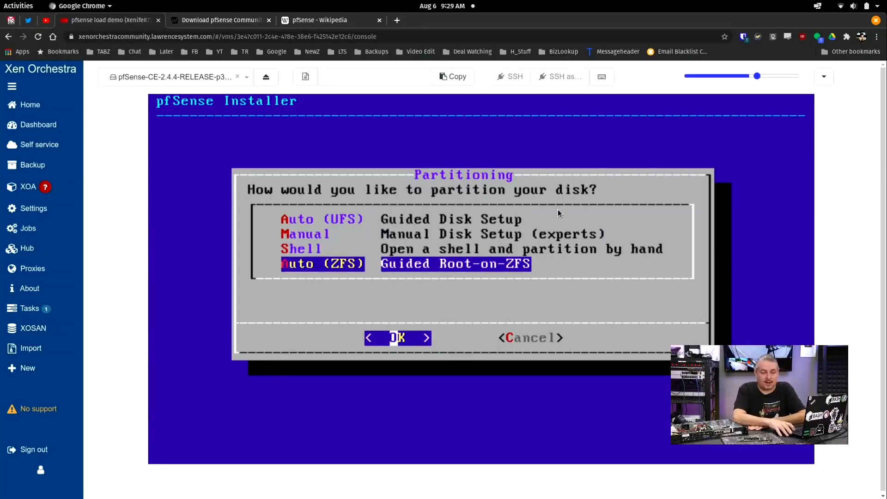
pyautogui.press('Up')
pyautogui.press('Up')
pyautogui.press('Up')
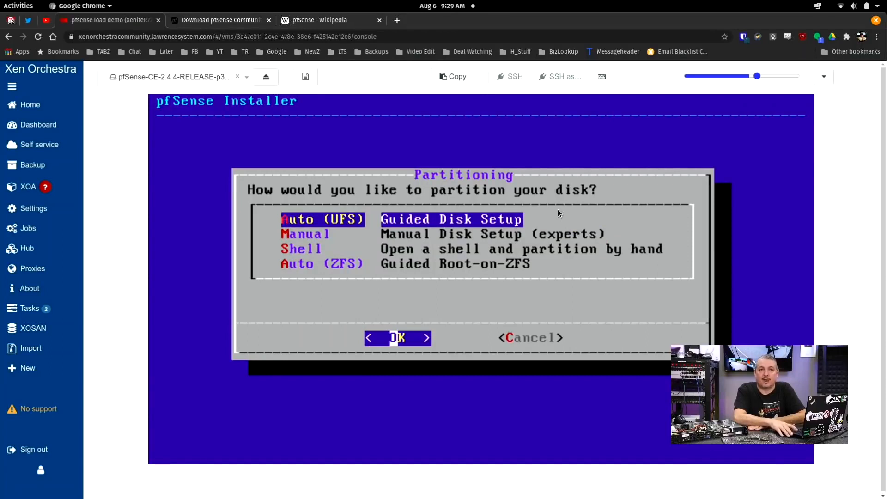
pyautogui.press('Return')
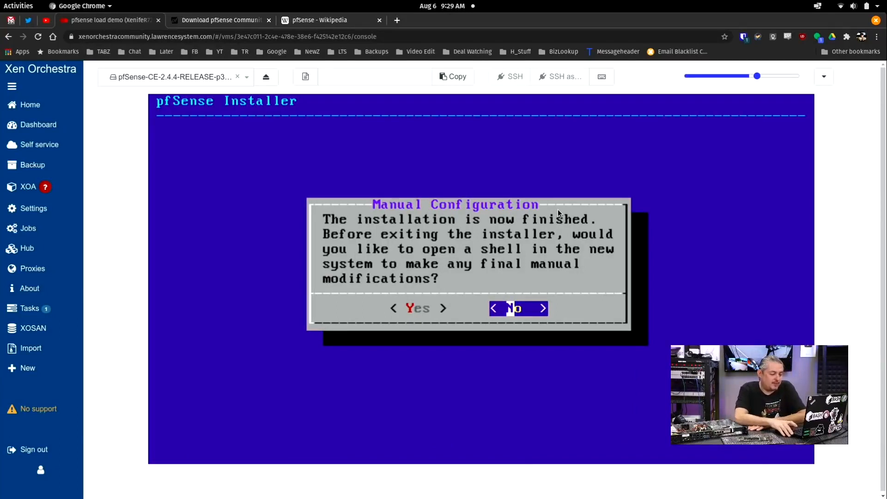
# Step: Decline the manual configuration shell and reboot into pfSense 2.4.4-p3
pyautogui.press('Return')
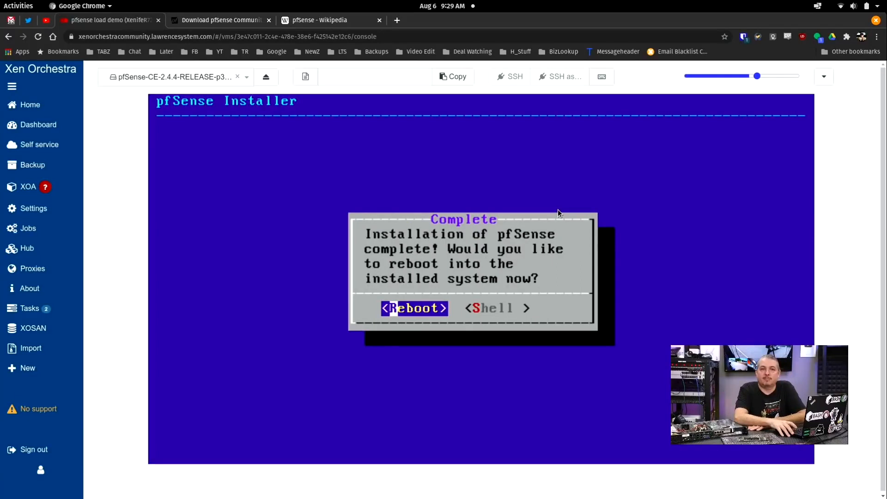
pyautogui.press('Return')
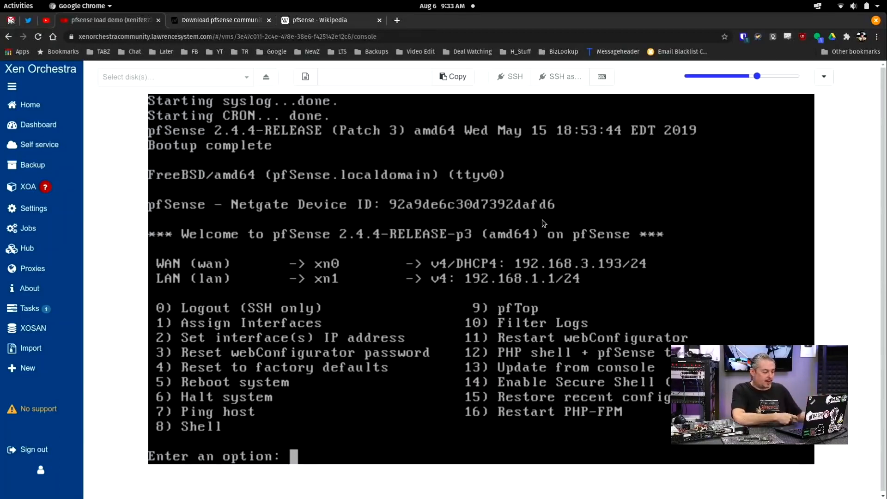
# Step: Run option 1 (Assign Interfaces), then cancel with Ctrl+C at the VLAN question
pyautogui.write('1')
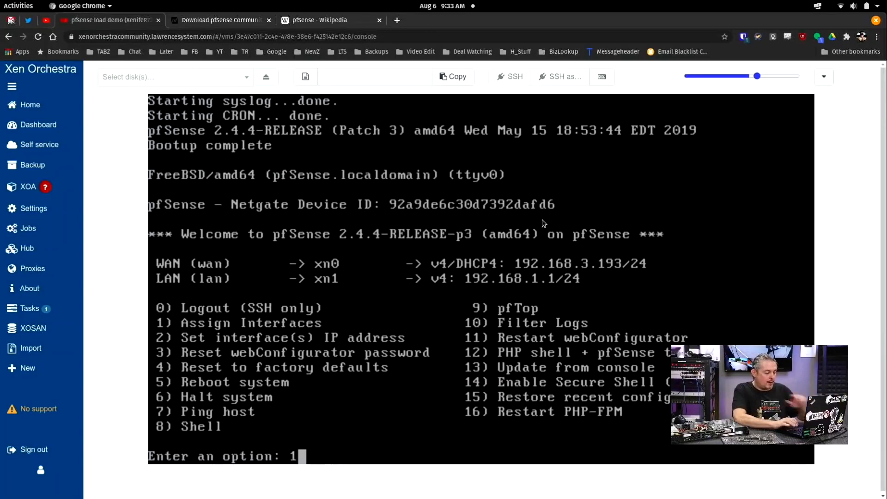
pyautogui.press('Return')
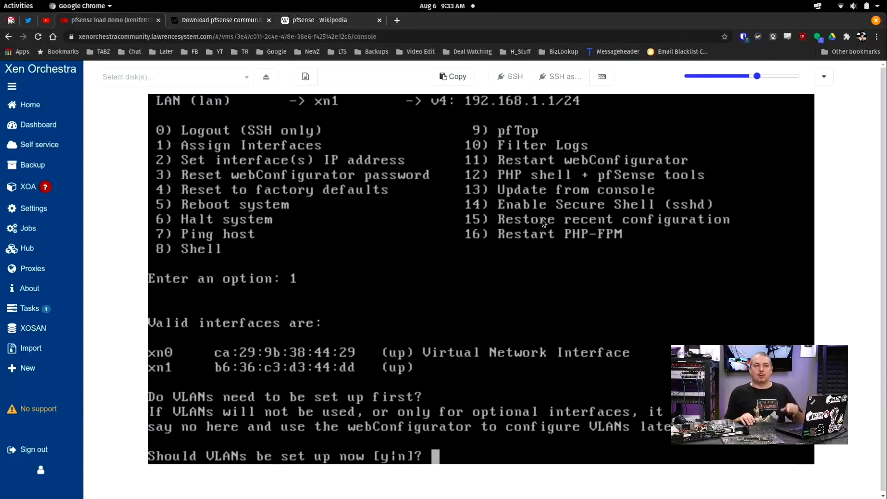
pyautogui.hotkey('ctrl', 'c')
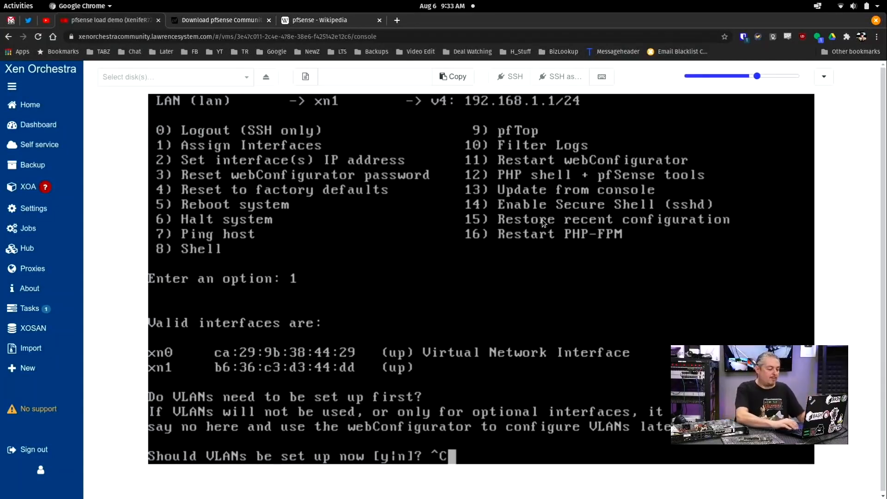
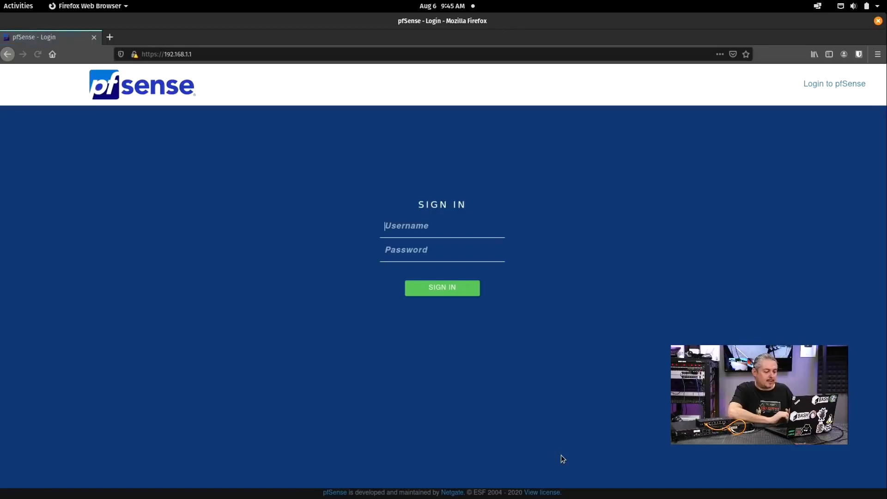
# Step: Sign in to the pfSense web interface as admin with the default password
pyautogui.write('admin')
pyautogui.press('Tab')
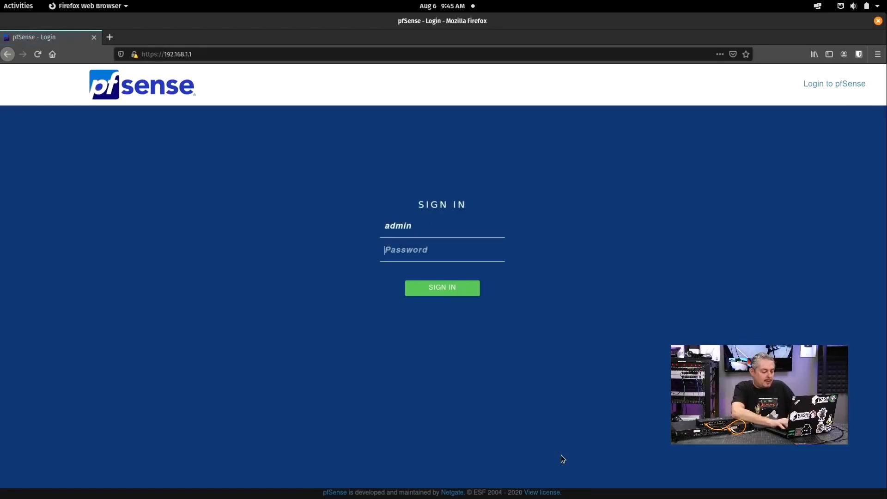
pyautogui.write('pfsense')
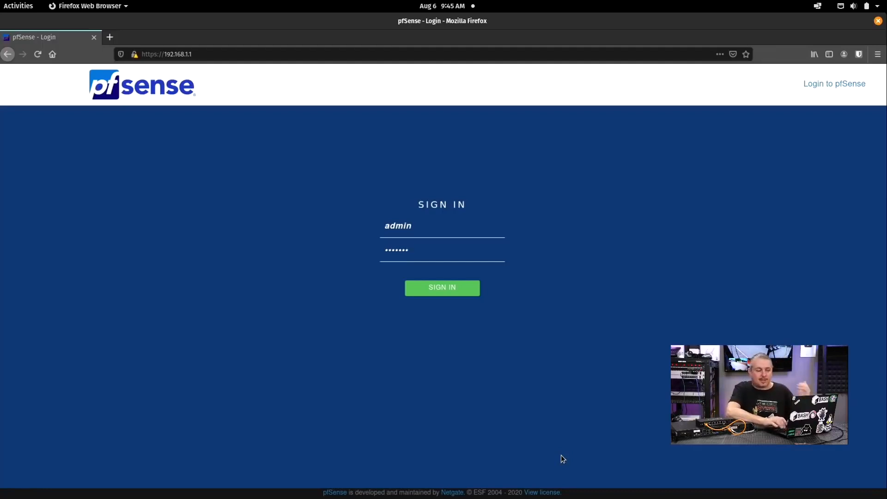
pyautogui.press('Return')
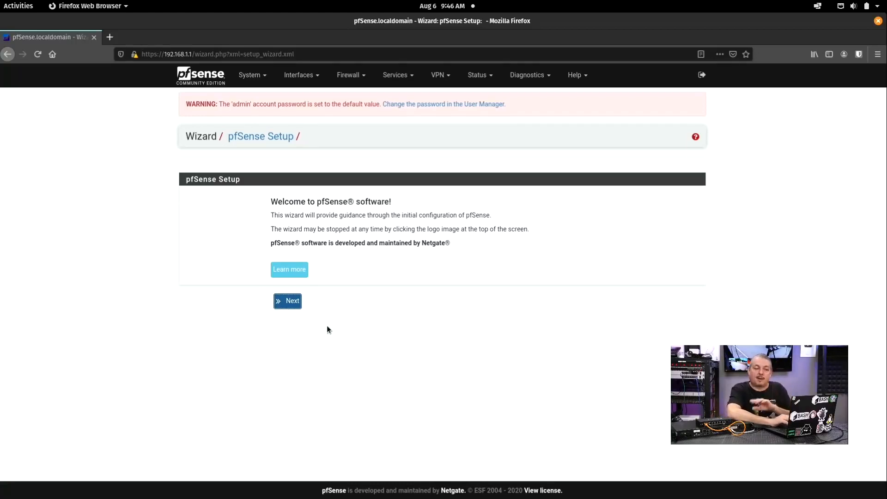
# Step: Start the setup wizard and change the hostname to pfSenseYouTube
pyautogui.click(292, 303)
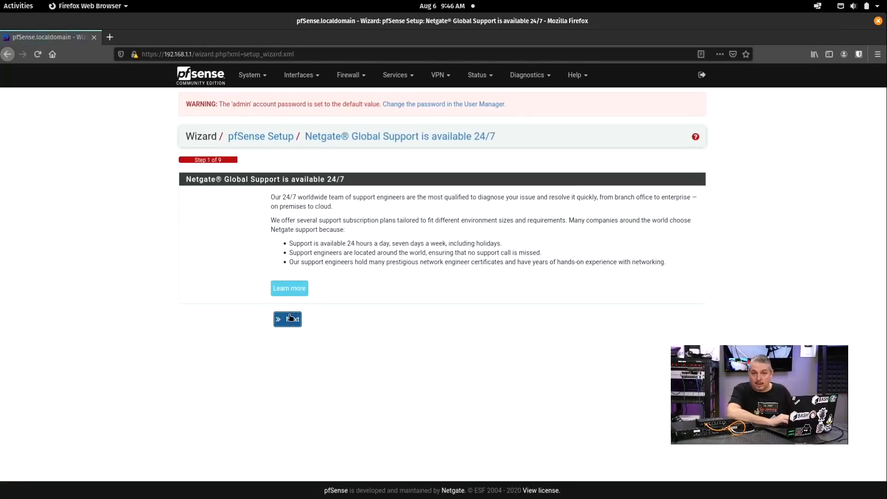
pyautogui.click(290, 318)
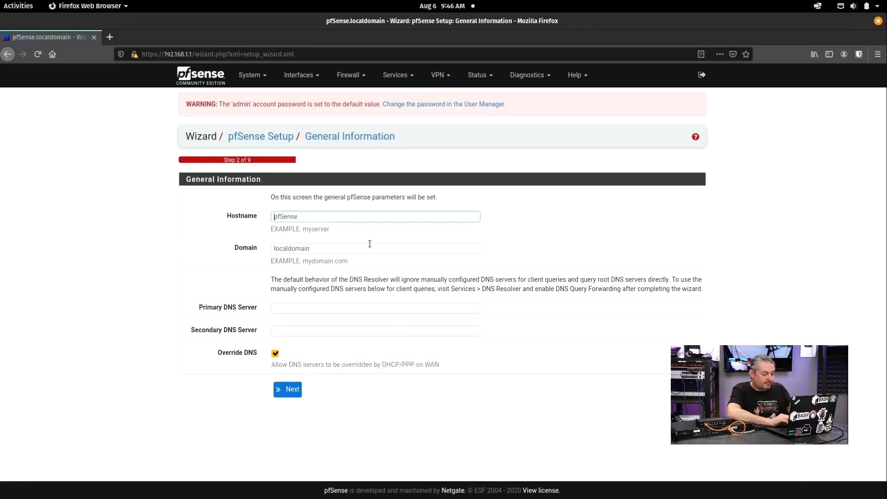
pyautogui.write('YouTube')
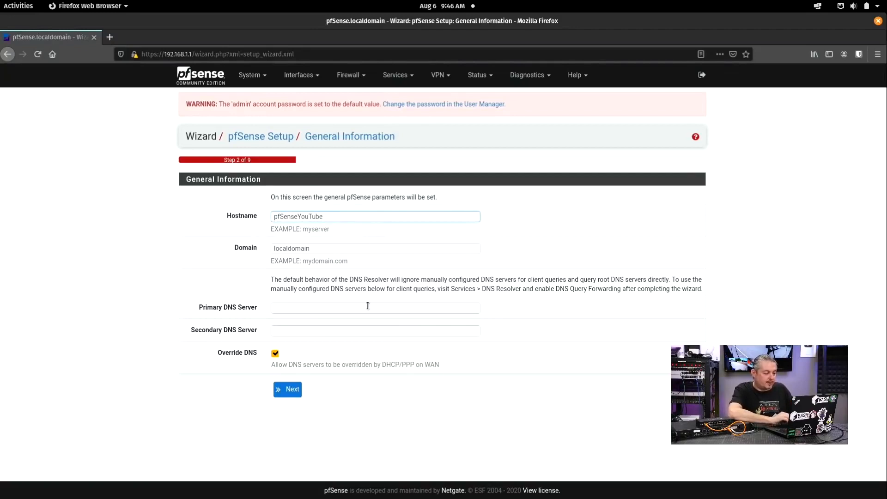
# Step: Set primary DNS server 9.9.9.9 and stop DHCP from overriding DNS servers
pyautogui.click(295, 308)
pyautogui.write('9')
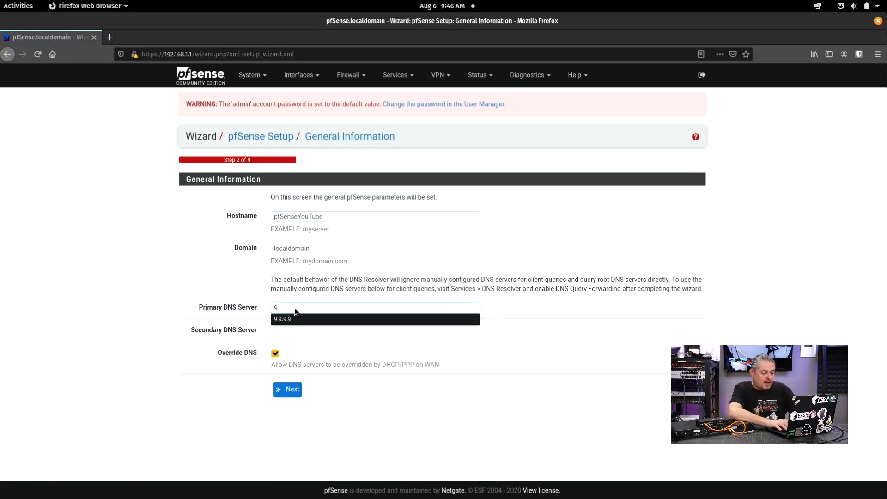
pyautogui.write('.9.9.9')
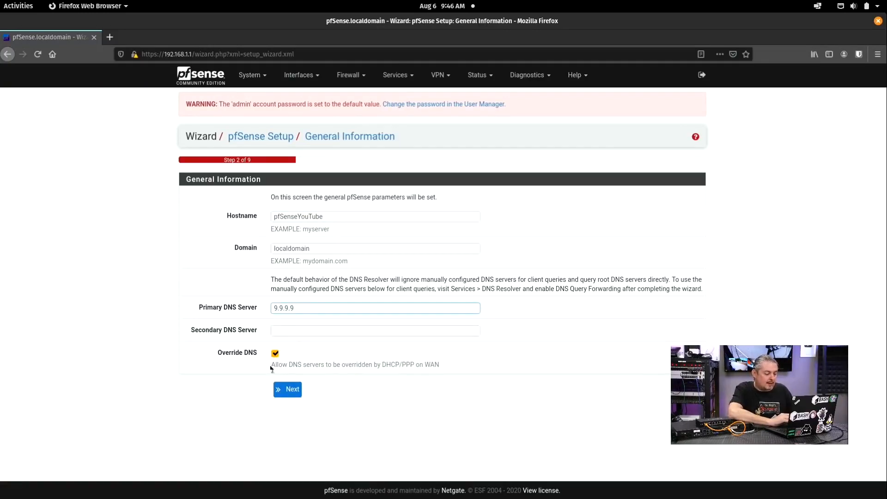
pyautogui.moveTo(271, 368); pyautogui.dragTo(451, 366)
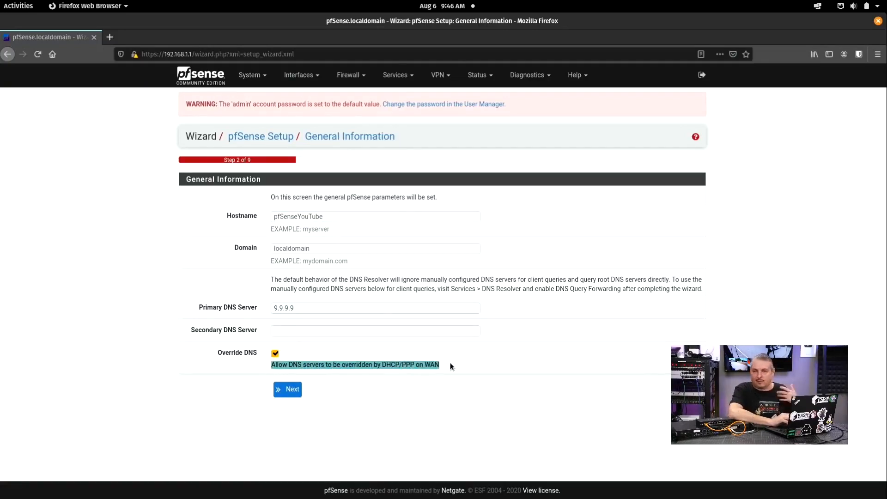
pyautogui.click(276, 353)
pyautogui.click(324, 308)
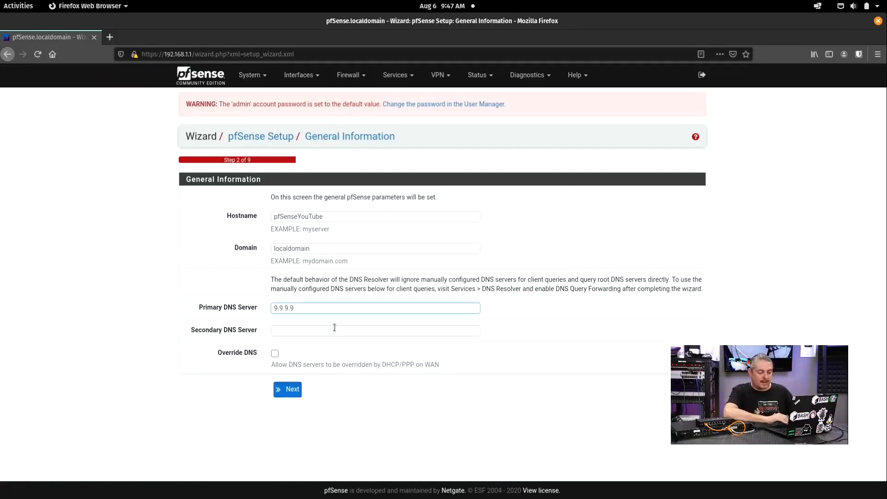
pyautogui.click(287, 390)
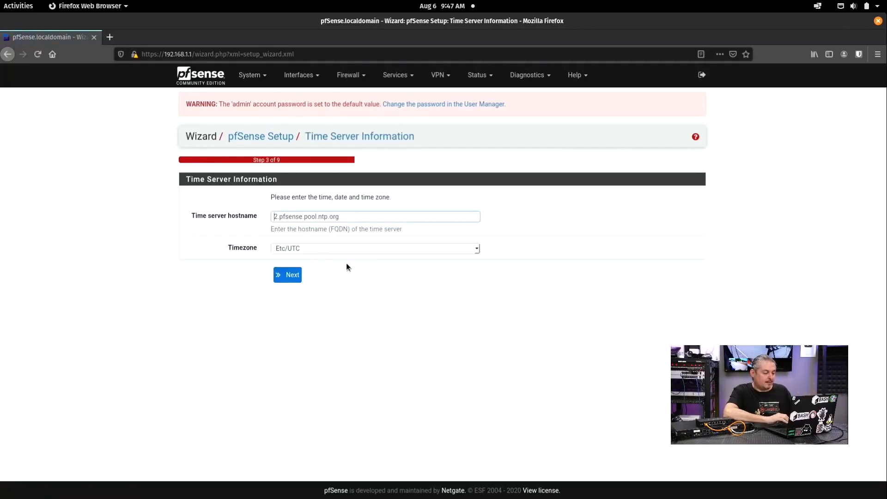
# Step: Choose America/Detroit as the timezone and continue to WAN setup
pyautogui.click(325, 248)
pyautogui.scroll(20, 334, 310)
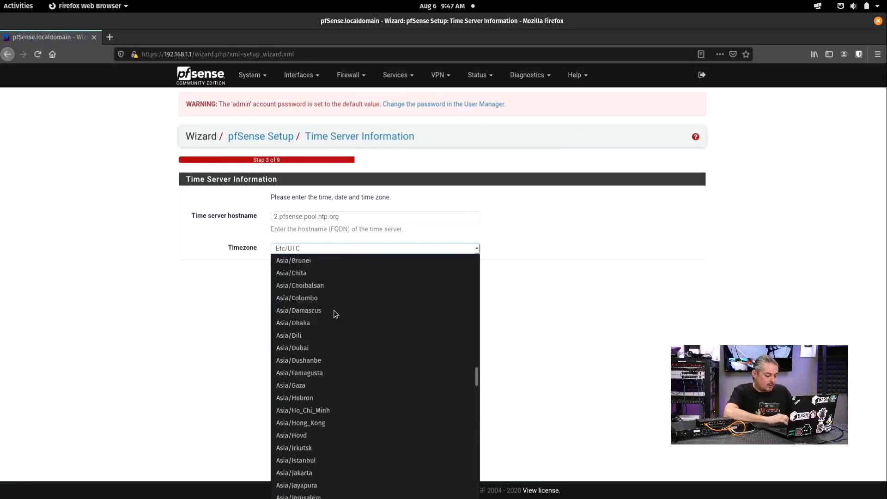
pyautogui.scroll(20, 334, 309)
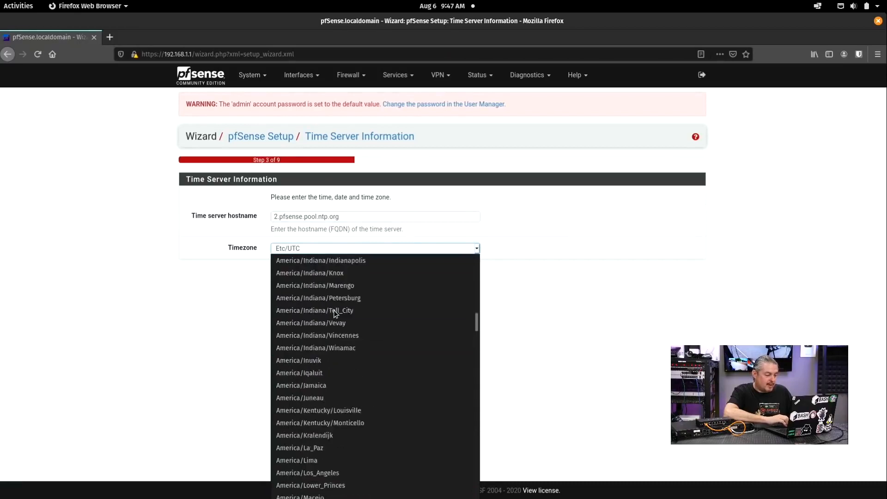
pyautogui.scroll(3, 334, 309)
pyautogui.scroll(2, 334, 310)
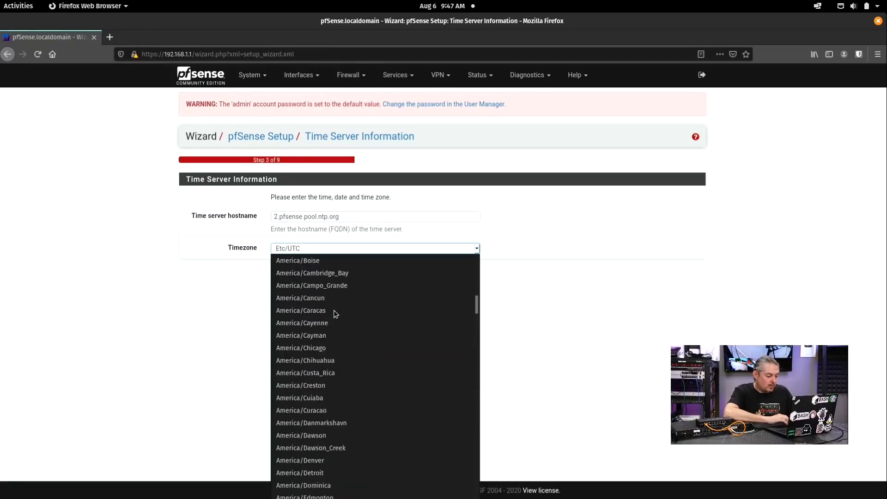
pyautogui.scroll(-2, 333, 310)
pyautogui.click(317, 397)
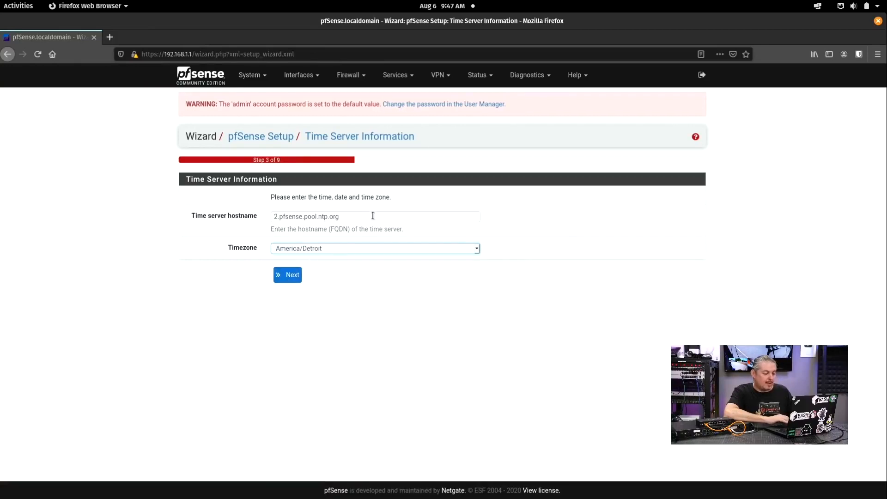
pyautogui.click(288, 275)
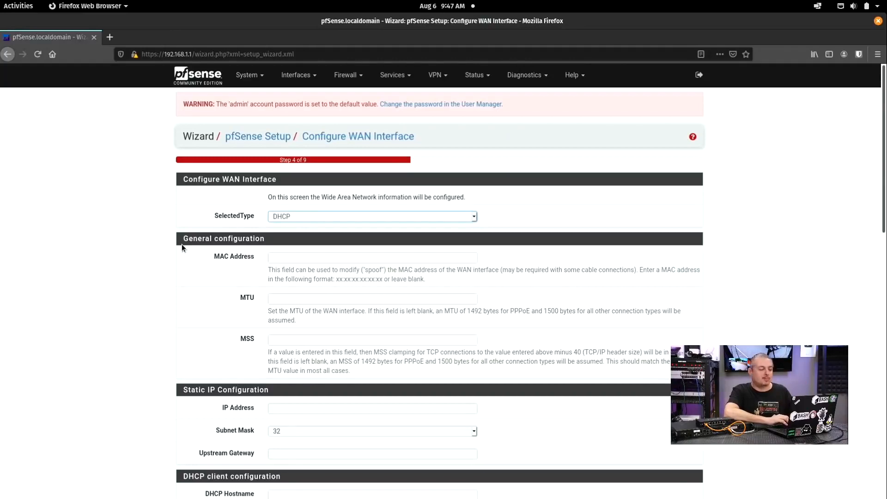
# Step: Keep DHCP as the WAN connection type
pyautogui.click(309, 215)
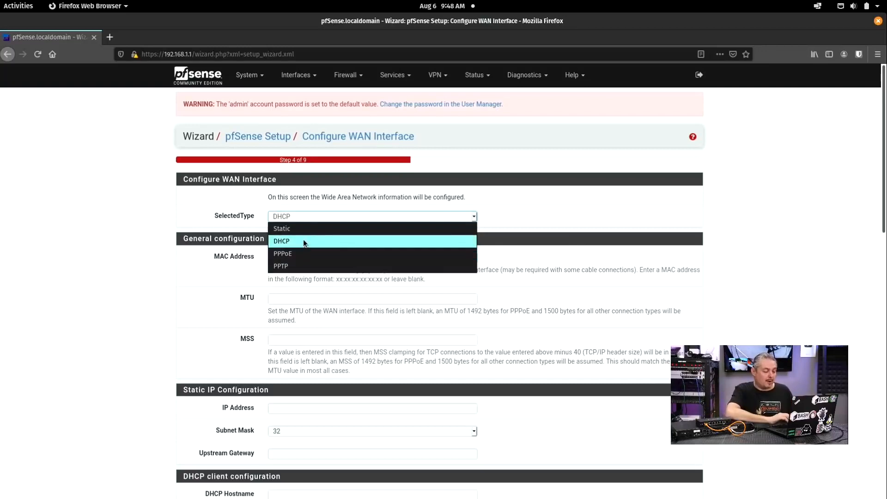
pyautogui.click(531, 220)
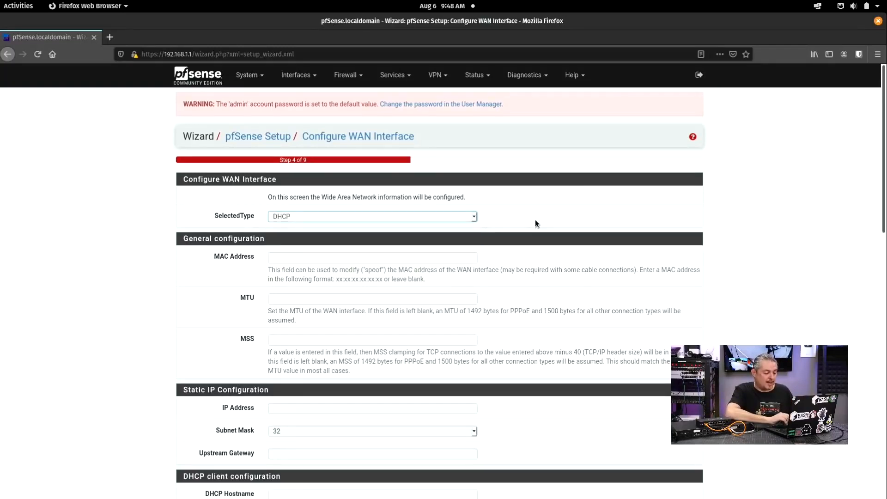
pyautogui.scroll(-3, 535, 220)
pyautogui.scroll(3, 535, 220)
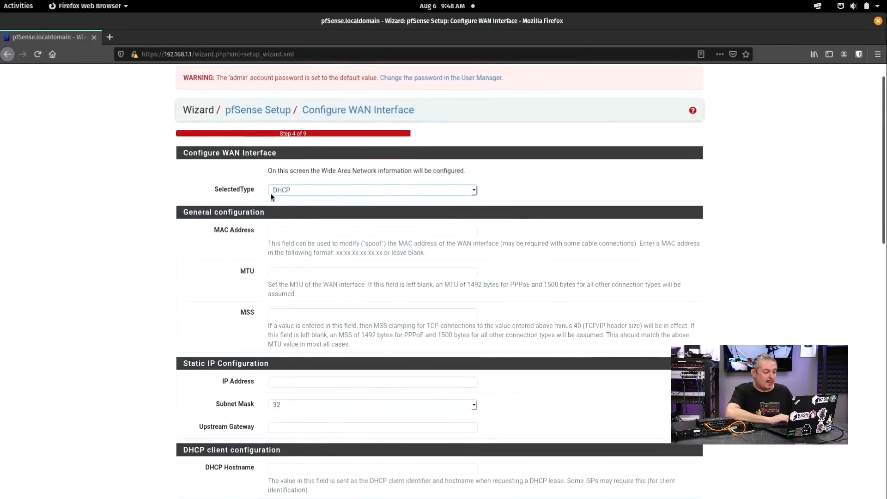
pyautogui.scroll(-2, 272, 194)
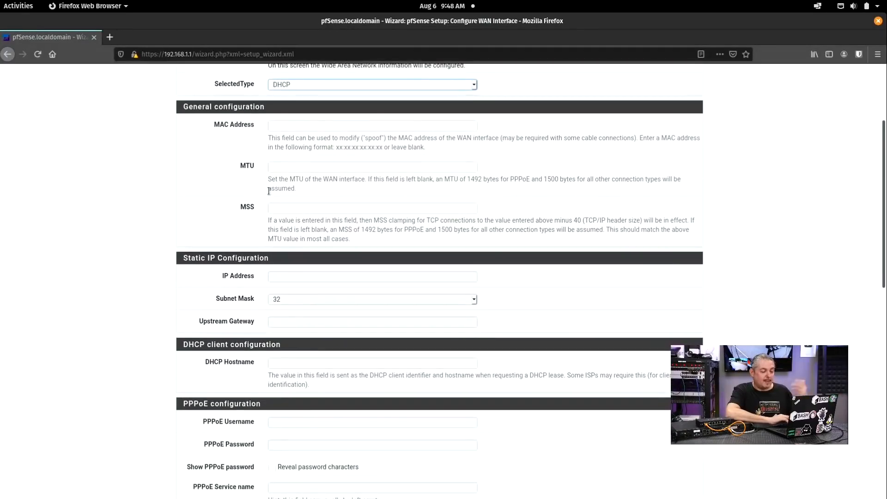
pyautogui.click(333, 124)
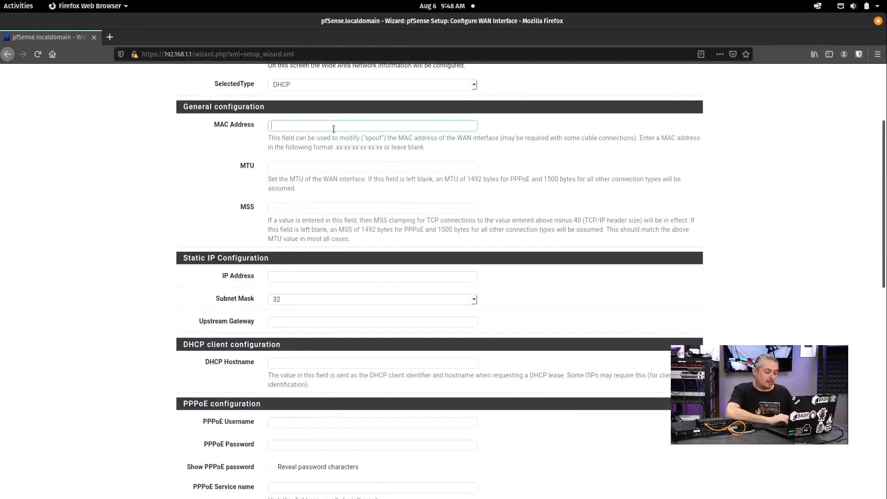
# Step: Turn off private-network and bogon blocking on WAN and save the WAN settings
pyautogui.scroll(-1, 333, 125)
pyautogui.scroll(-2, 334, 129)
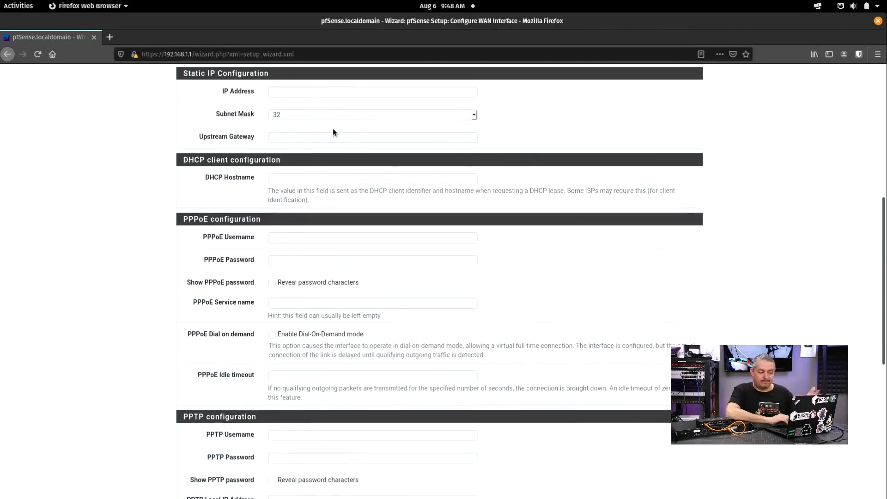
pyautogui.scroll(4, 334, 128)
pyautogui.scroll(-5, 334, 129)
pyautogui.scroll(-4, 334, 129)
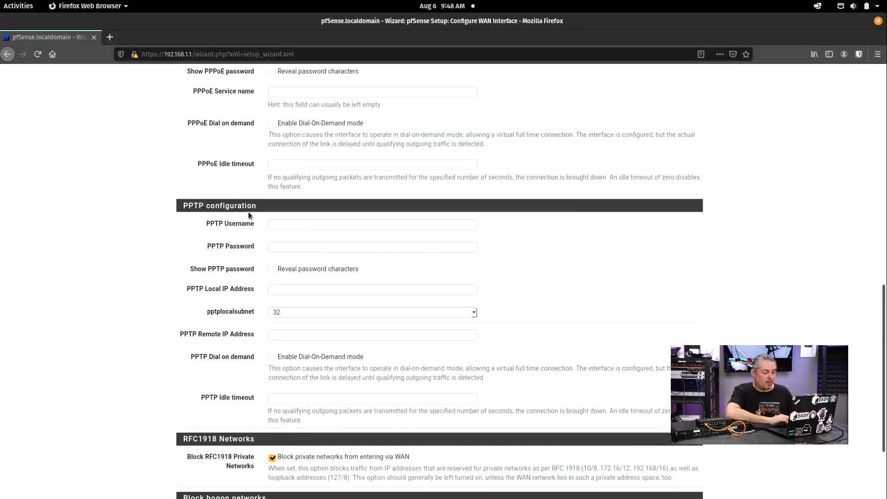
pyautogui.scroll(-3, 243, 215)
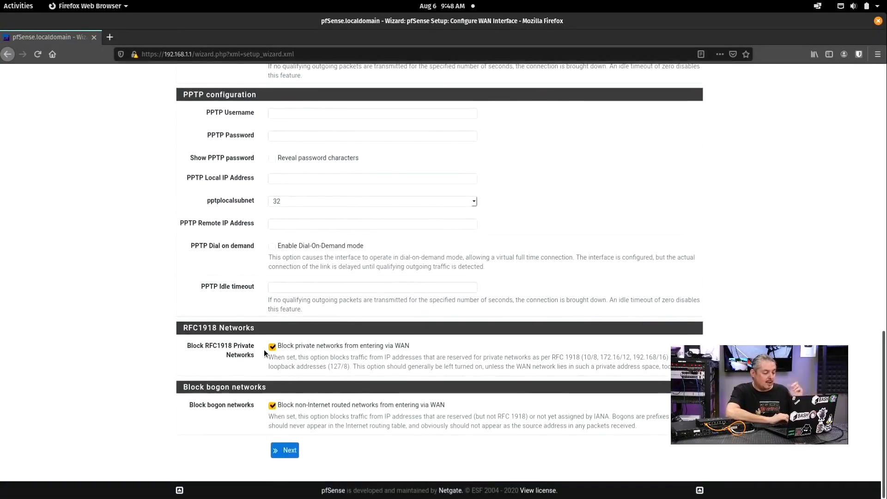
pyautogui.click(272, 405)
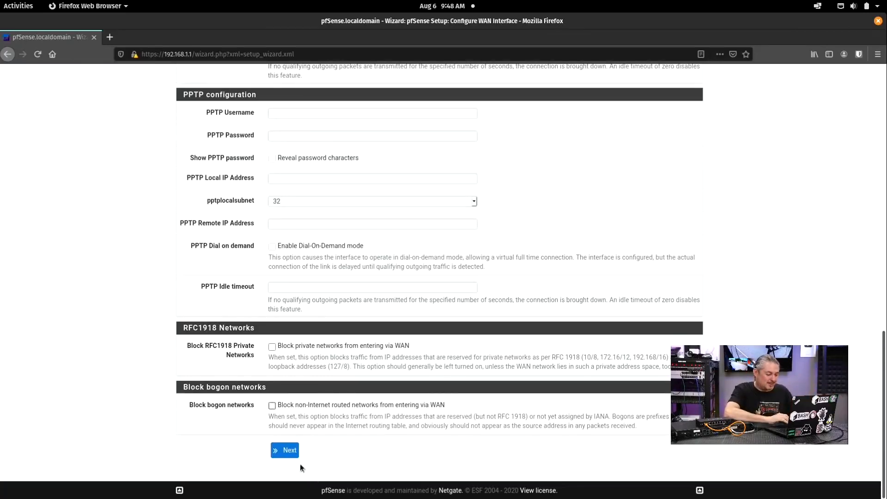
pyautogui.click(284, 450)
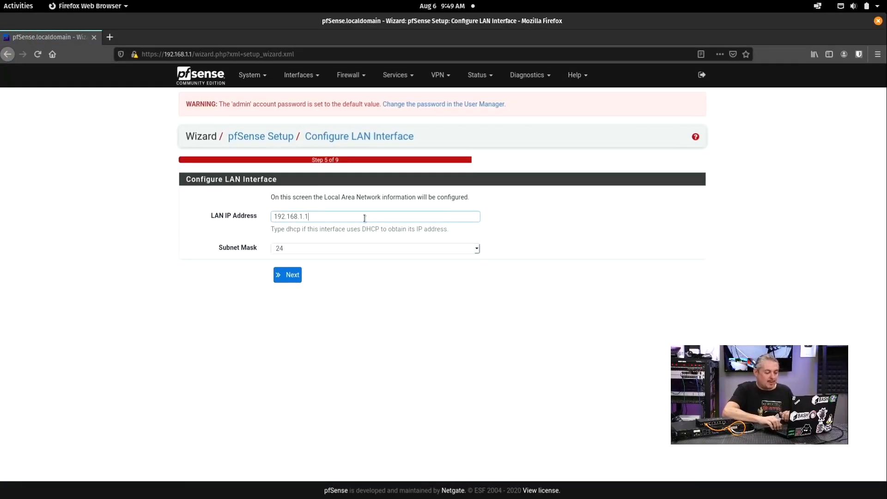
# Step: Change the LAN address's third octet to 55, giving 192.168.55.1/24
pyautogui.press('Left')
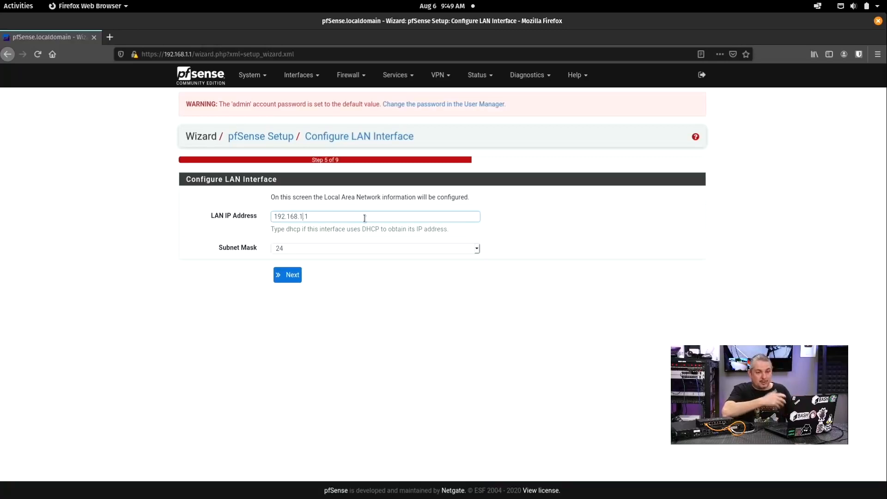
pyautogui.hotkey('shift', 'Left')
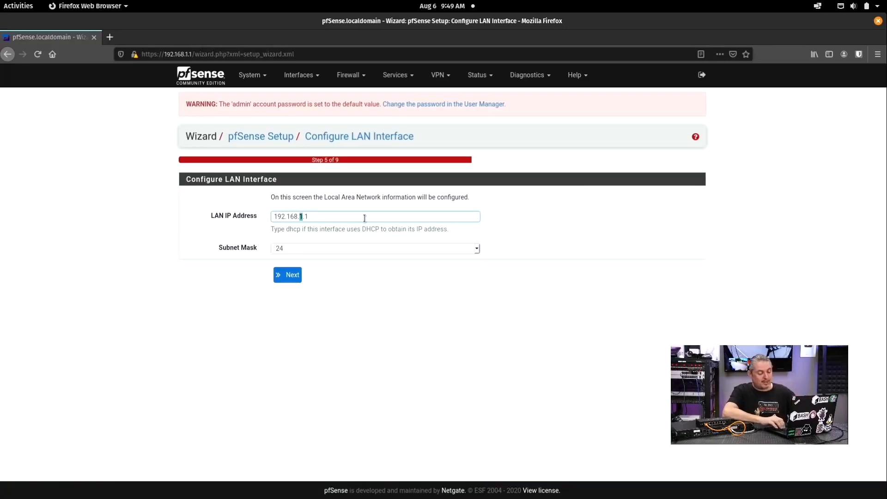
pyautogui.write('55')
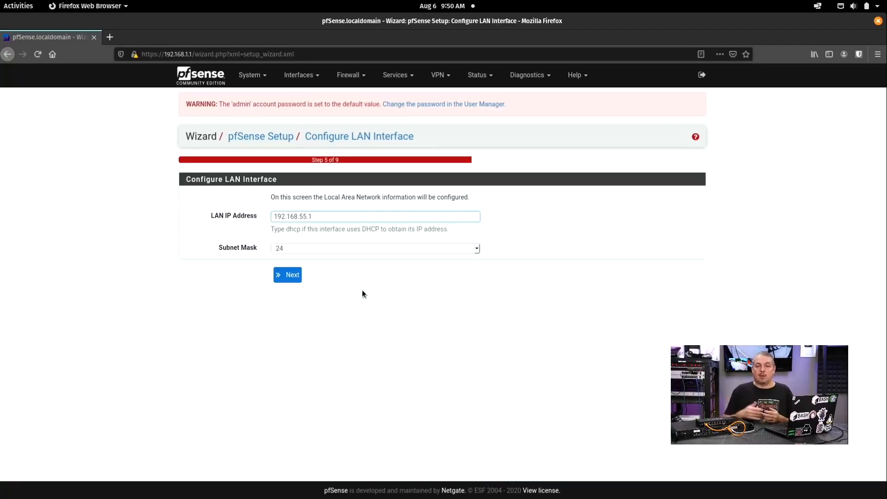
# Step: Set and confirm a new admin web password, then reload pfSense's configuration
pyautogui.click(288, 277)
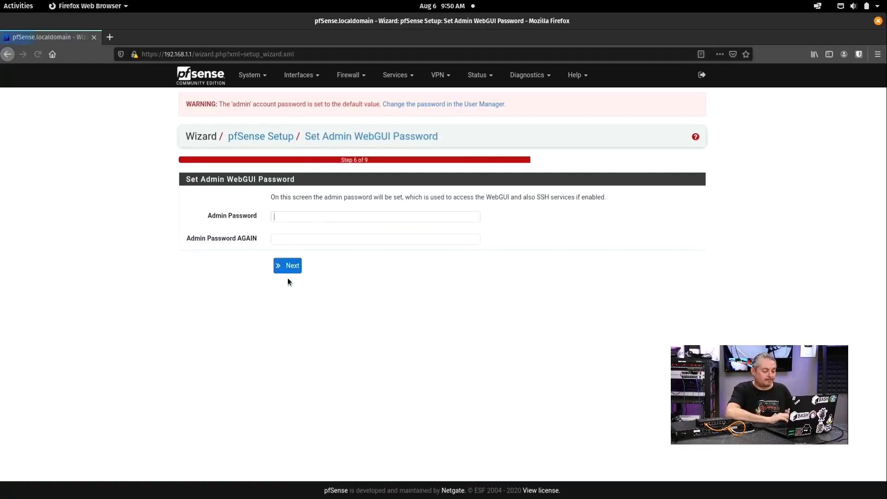
pyautogui.write('••••••')
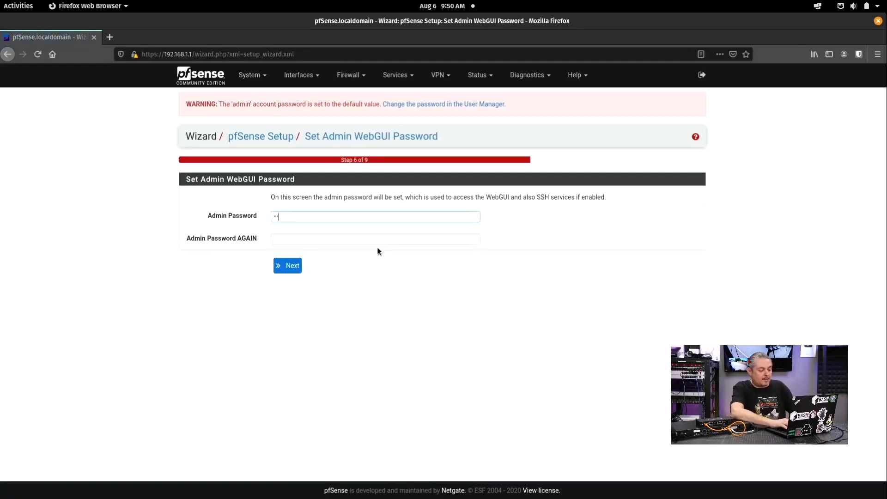
pyautogui.press('Tab')
pyautogui.write('••••••')
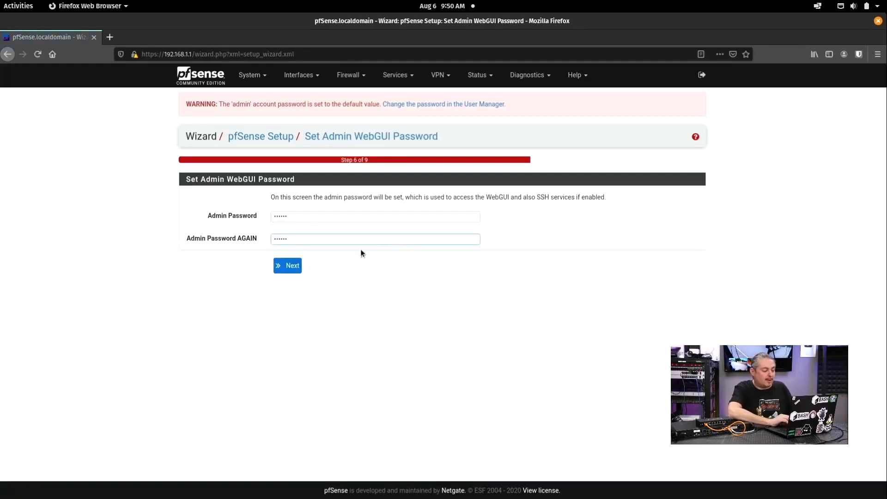
pyautogui.click(285, 267)
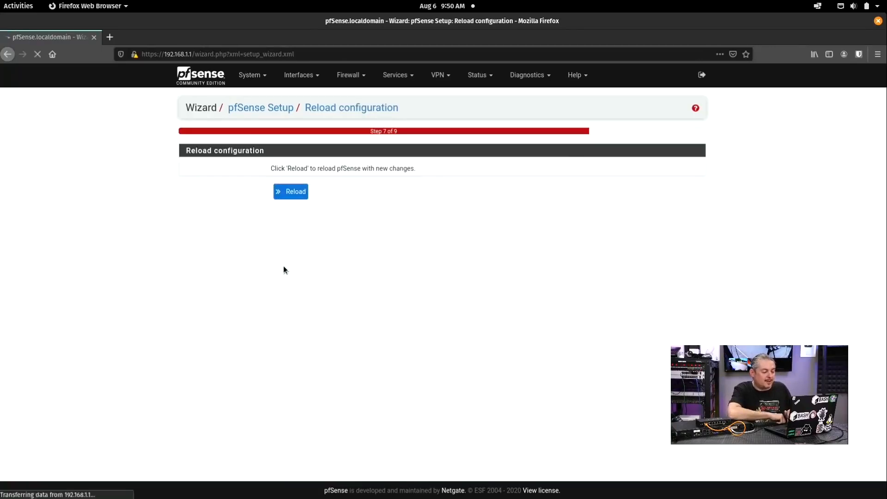
pyautogui.click(294, 192)
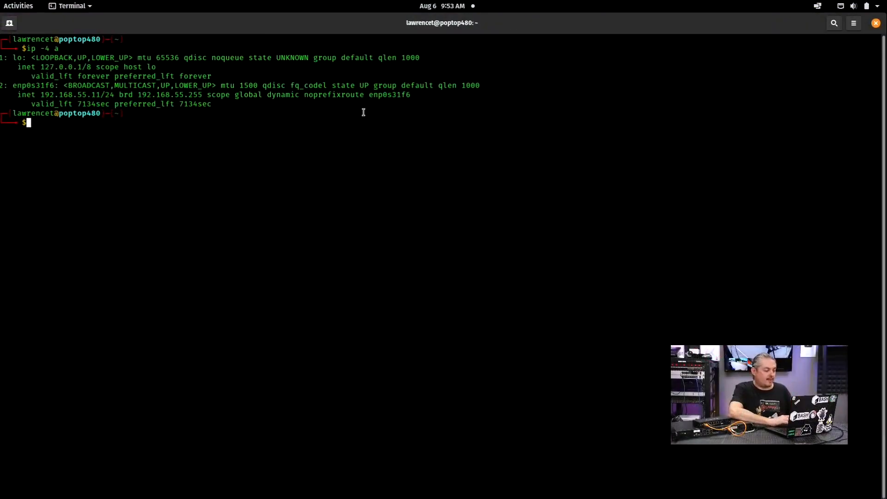
# Step: Check the laptop's 192.168.55.11/24 address and ping news.com
pyautogui.moveTo(40, 95); pyautogui.dragTo(113, 95)
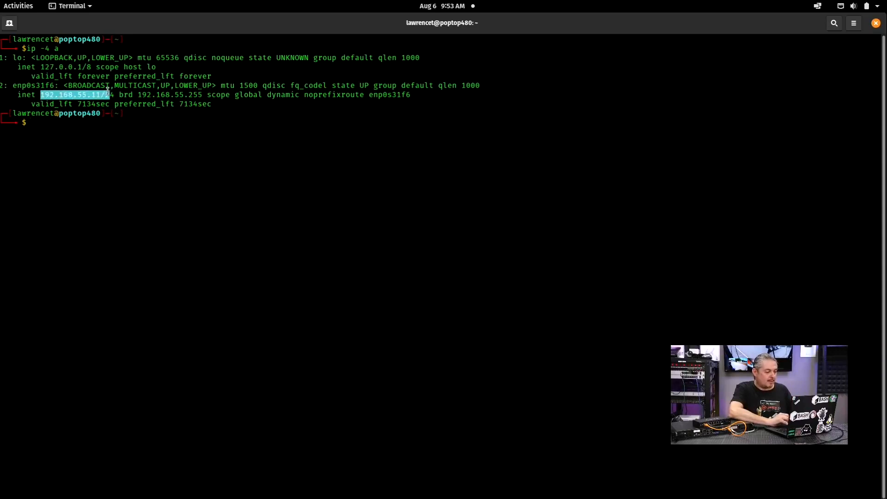
pyautogui.click(208, 187)
pyautogui.write('ping ')
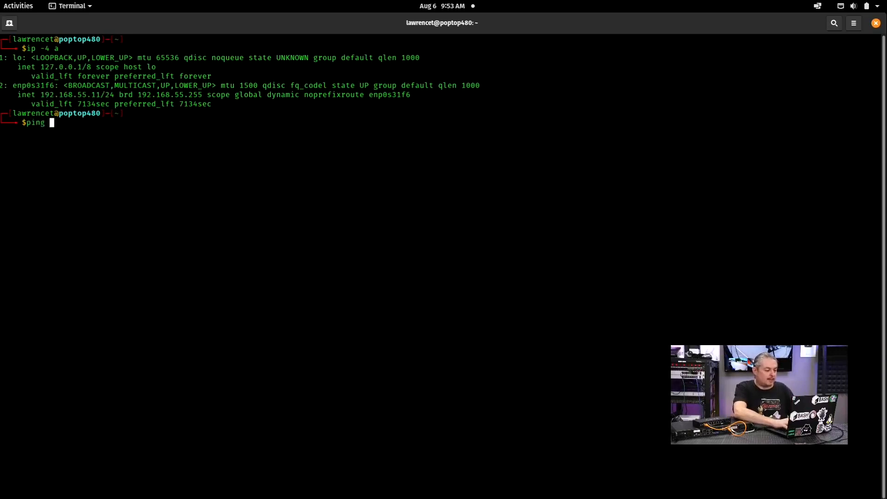
pyautogui.write('news.com')
pyautogui.press('Return')
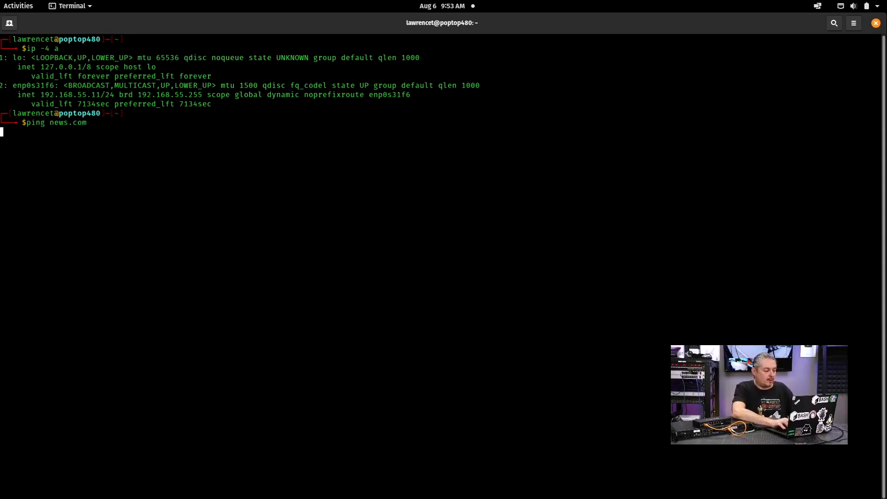
pyautogui.hotkey('ctrl', 'c')
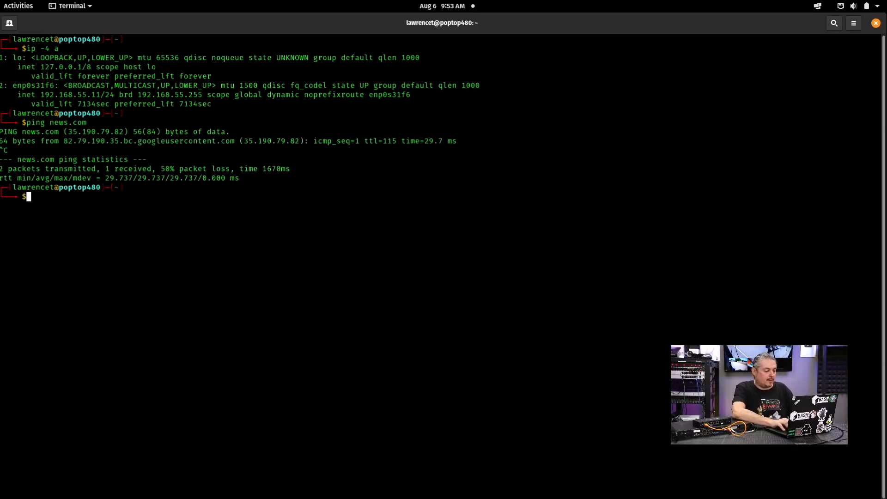
# Step: Ping google.com to confirm internet access, then go back to Firefox
pyautogui.write('ping ')
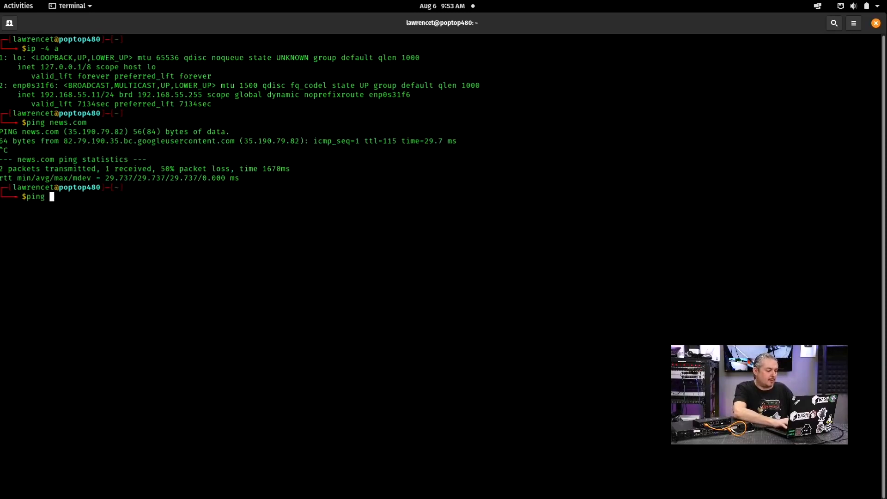
pyautogui.write('google.com')
pyautogui.press('Return')
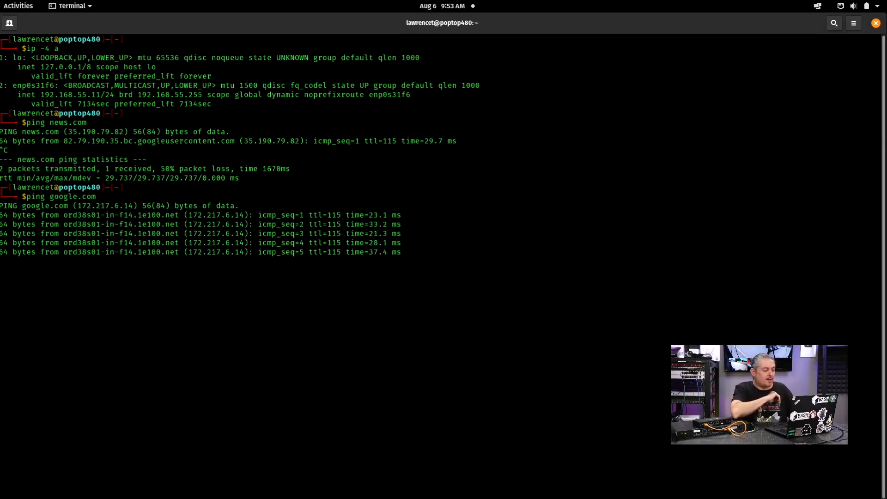
pyautogui.hotkey('ctrl', 'c')
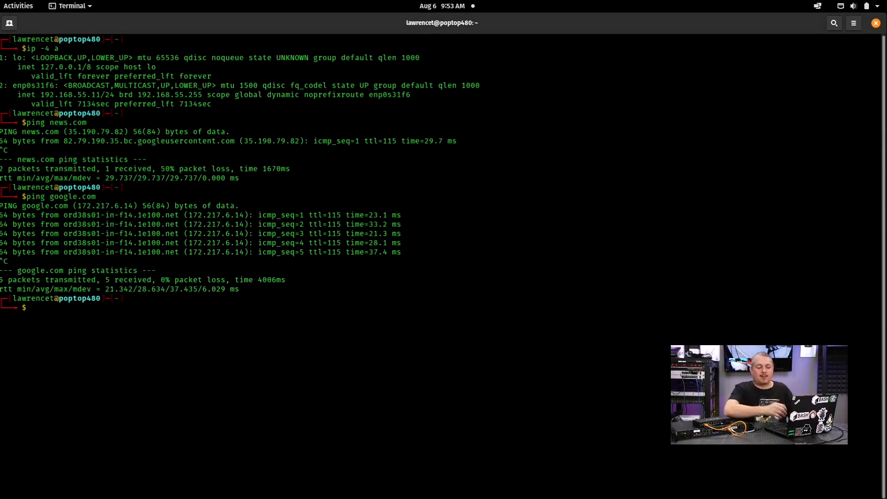
pyautogui.hotkey('alt', 'Tab')
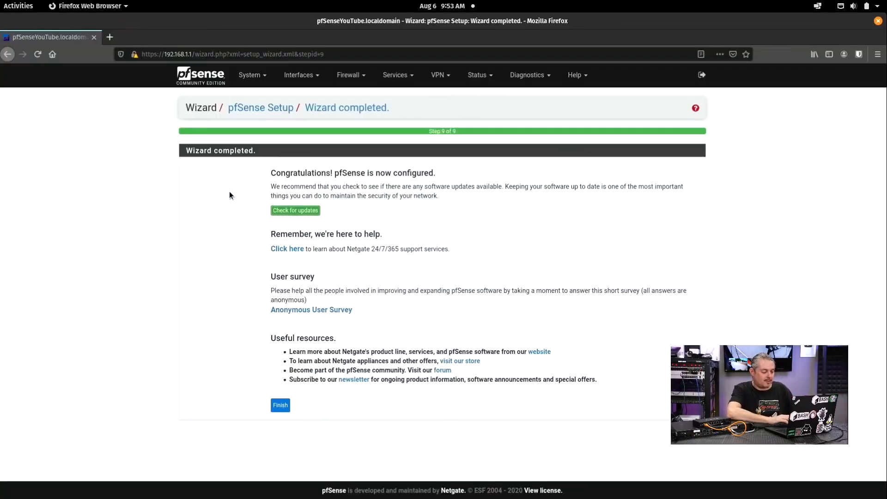
pyautogui.click(280, 404)
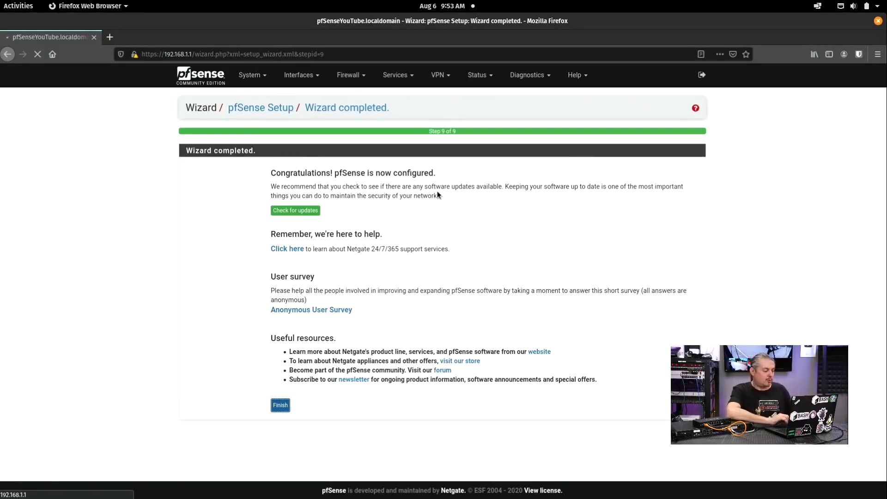
pyautogui.click(399, 55)
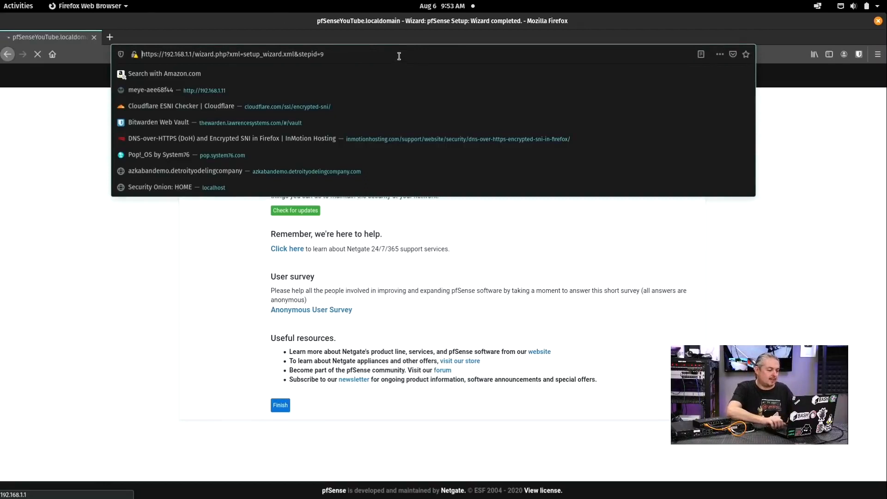
pyautogui.hotkey('shift', 'Right')
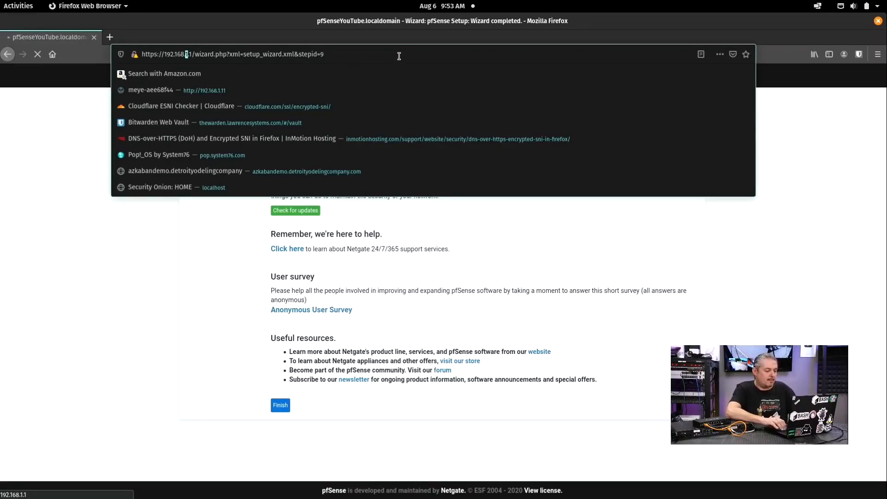
pyautogui.write('55')
pyautogui.hotkey('ctrl', 'shift', 'Right')
pyautogui.hotkey('ctrl', 'shift', 'Right')
pyautogui.hotkey('ctrl', 'shift', 'Right')
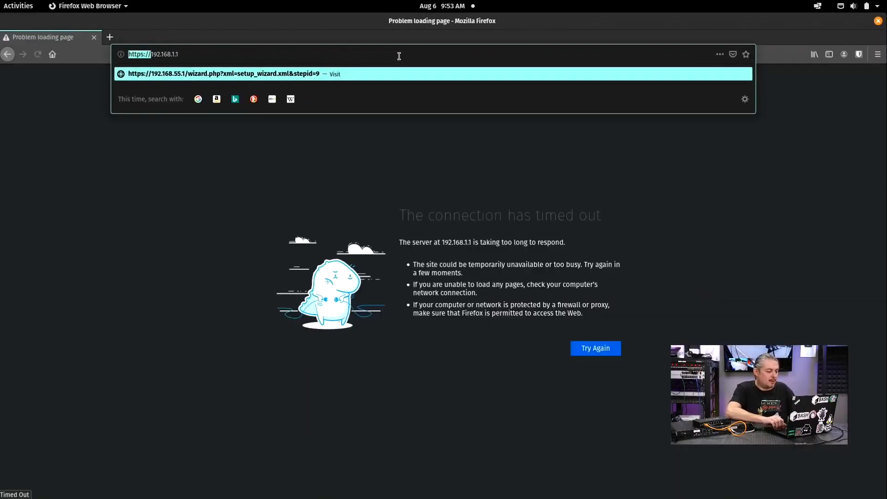
pyautogui.press('Right')
pyautogui.press('Right')
pyautogui.hotkey('shift', 'Left')
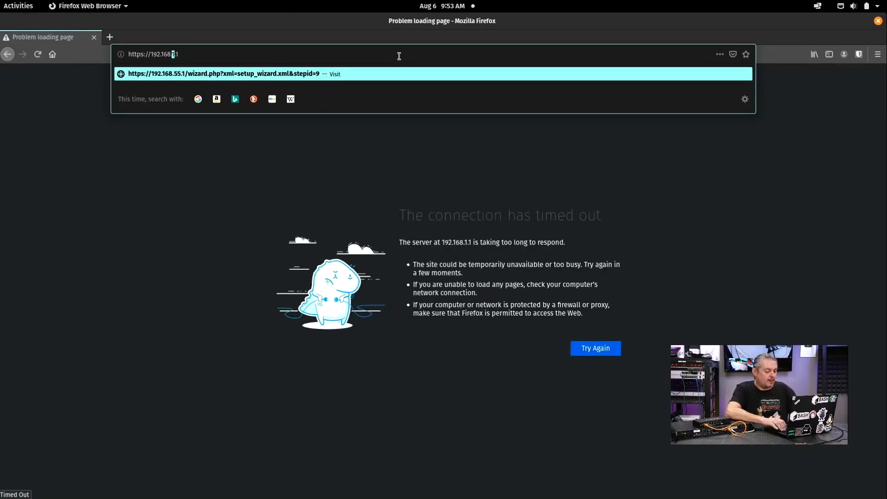
pyautogui.write('55')
pyautogui.press('Return')
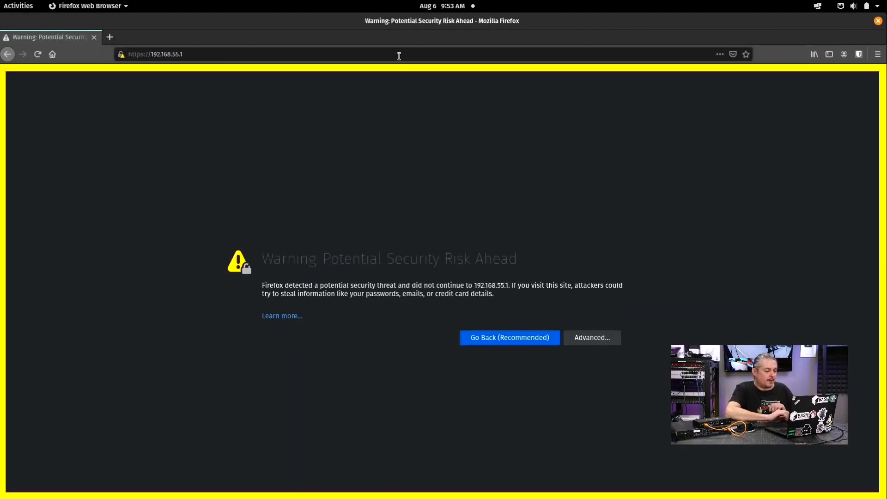
pyautogui.click(604, 339)
# Step: Accept the certificate risk, sign in as admin, and dismiss the copyright and survey notices
pyautogui.click(534, 473)
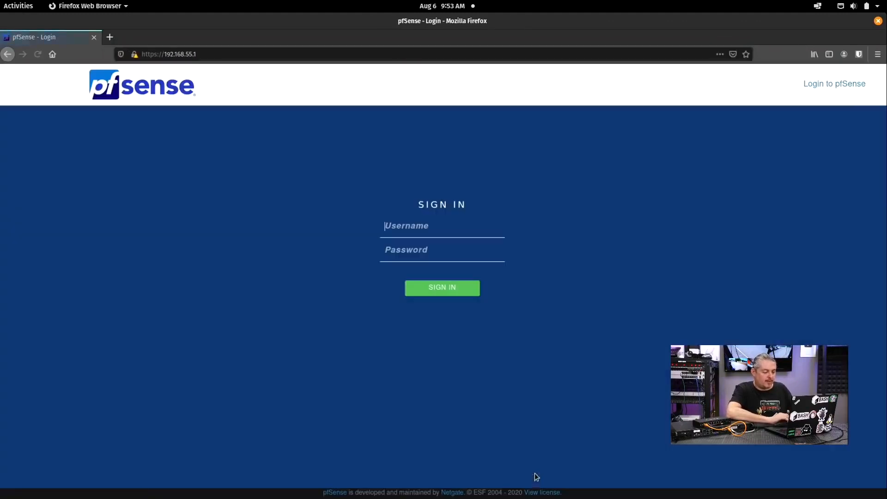
pyautogui.write('admin')
pyautogui.press('Tab')
pyautogui.write('p')
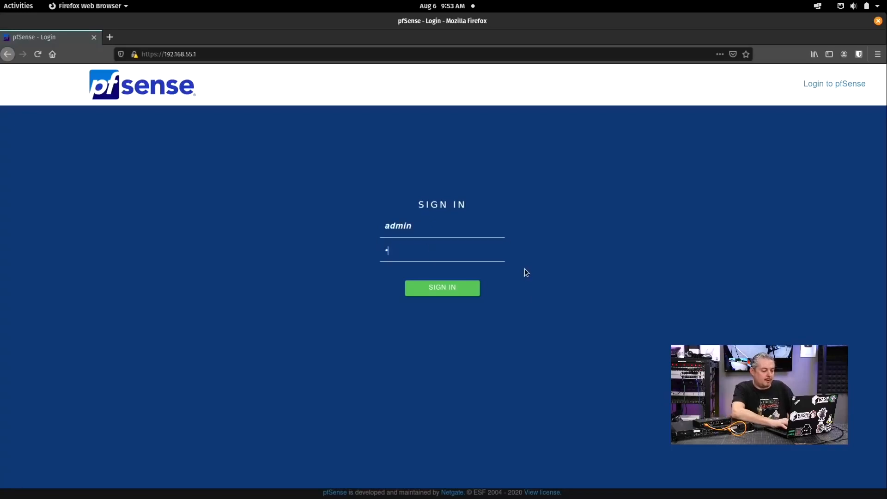
pyautogui.write('fsense')
pyautogui.press('Return')
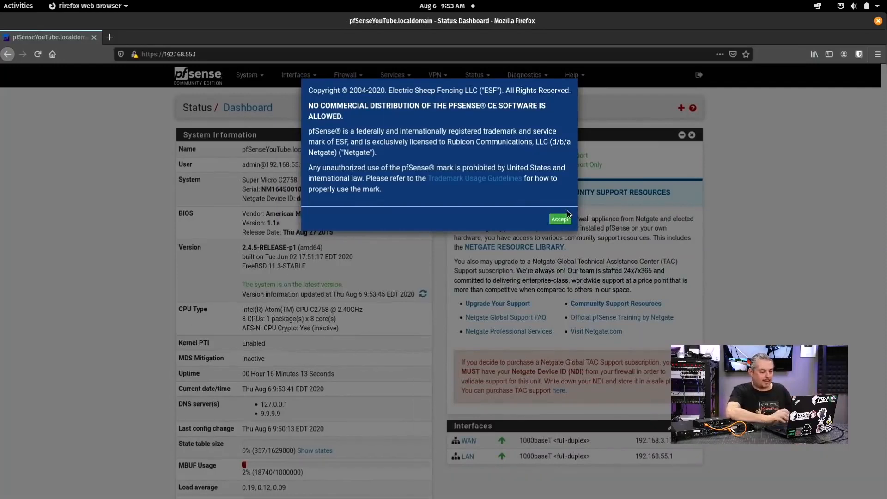
pyautogui.click(558, 219)
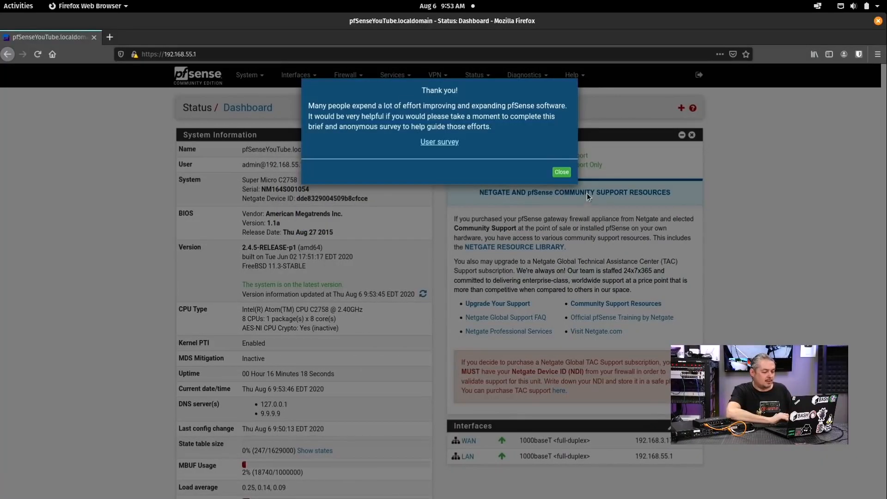
pyautogui.click(563, 172)
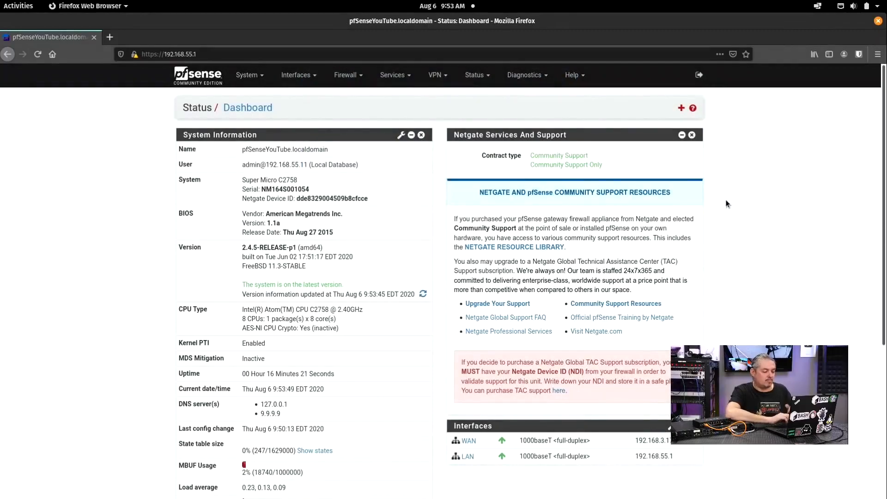
pyautogui.scroll(-5, 727, 203)
pyautogui.scroll(5, 726, 204)
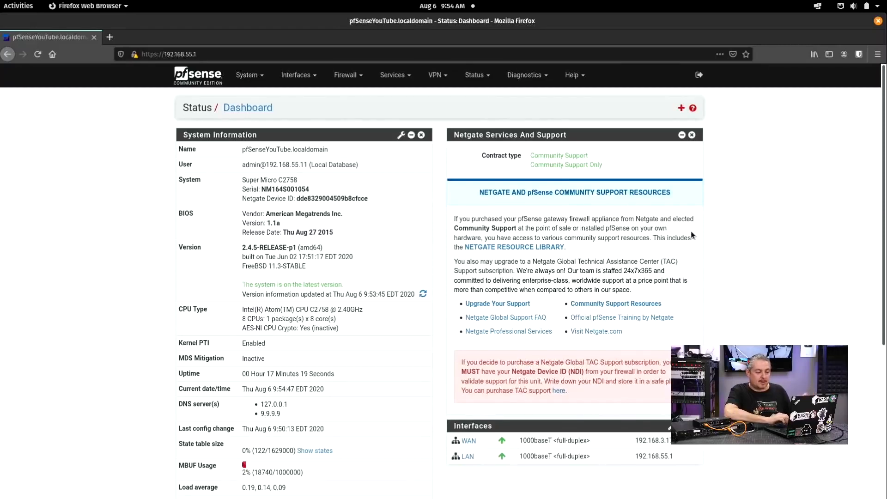
pyautogui.scroll(-10, 691, 231)
pyautogui.scroll(10, 691, 231)
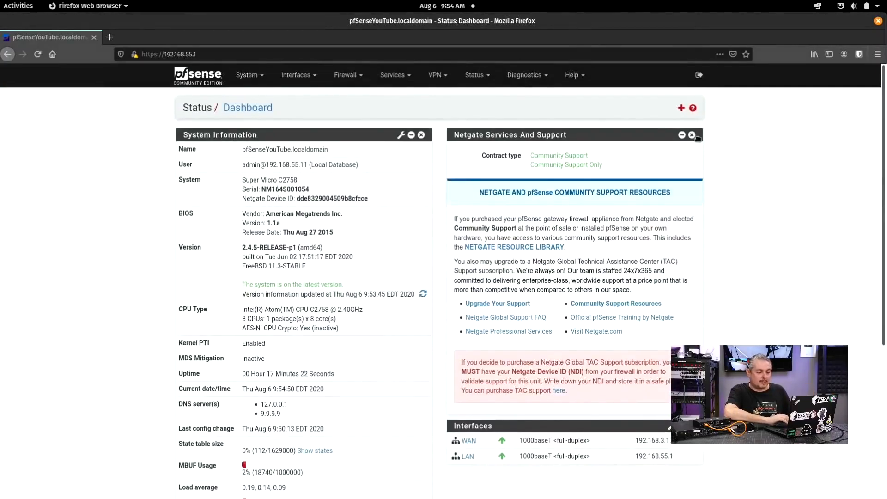
# Step: Remove the Netgate Services And Support widget and add the Gateways widget
pyautogui.click(691, 135)
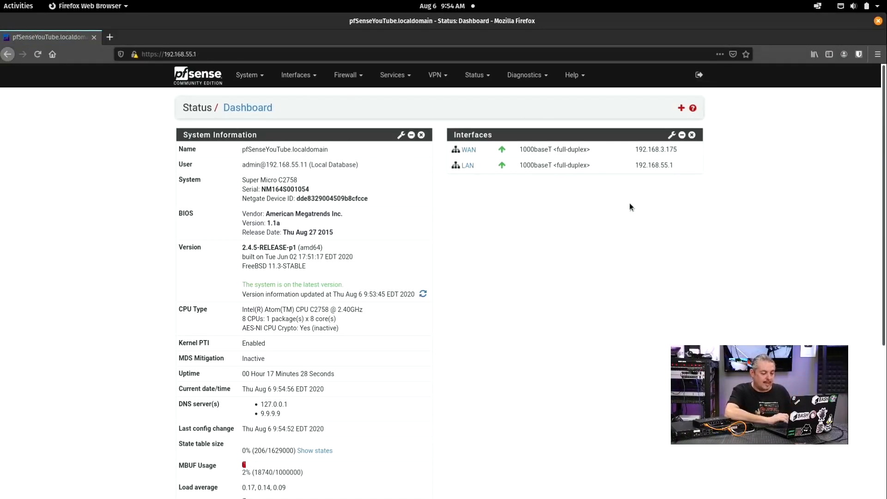
pyautogui.click(681, 109)
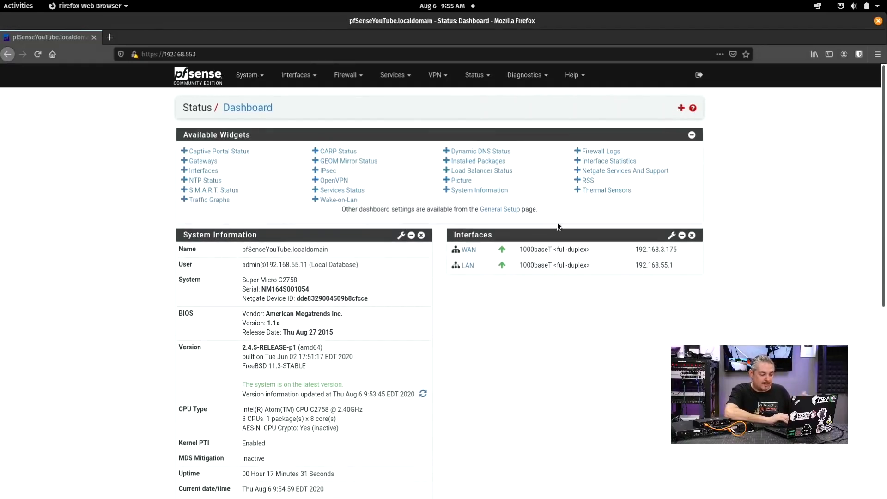
pyautogui.click(184, 161)
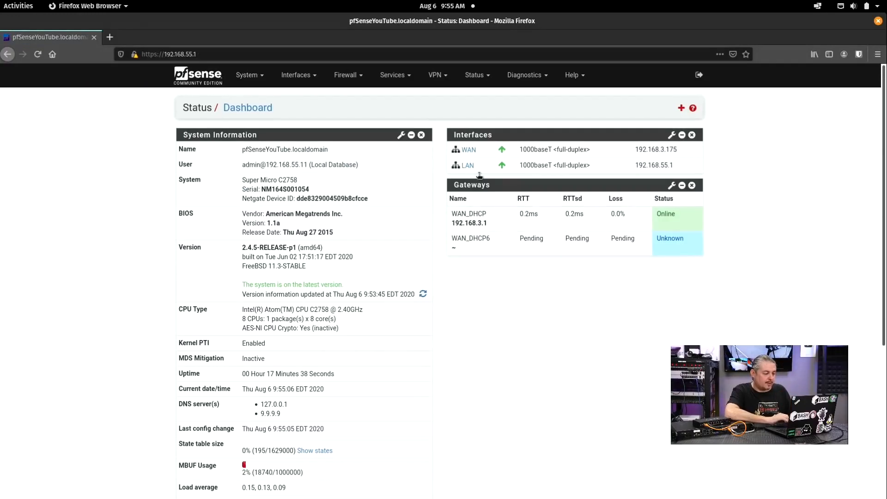
# Step: Add the Services Status, OpenVPN and Installed Packages widgets to the dashboard
pyautogui.click(682, 108)
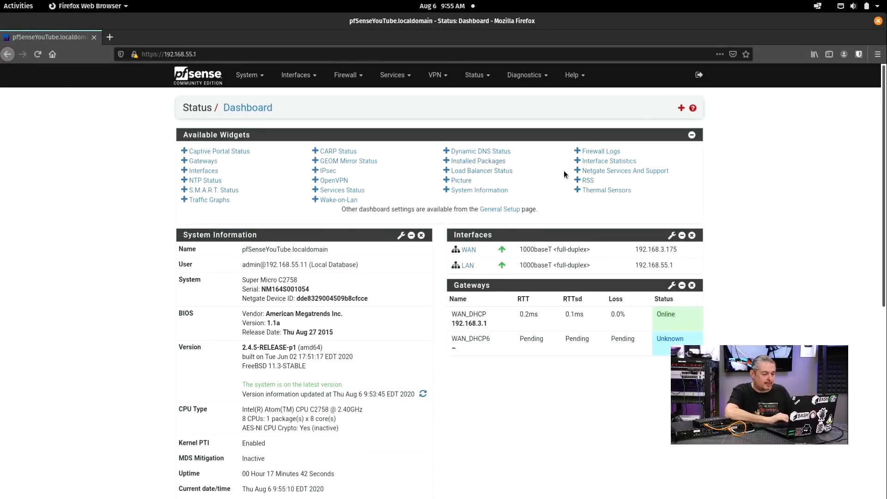
pyautogui.click(315, 190)
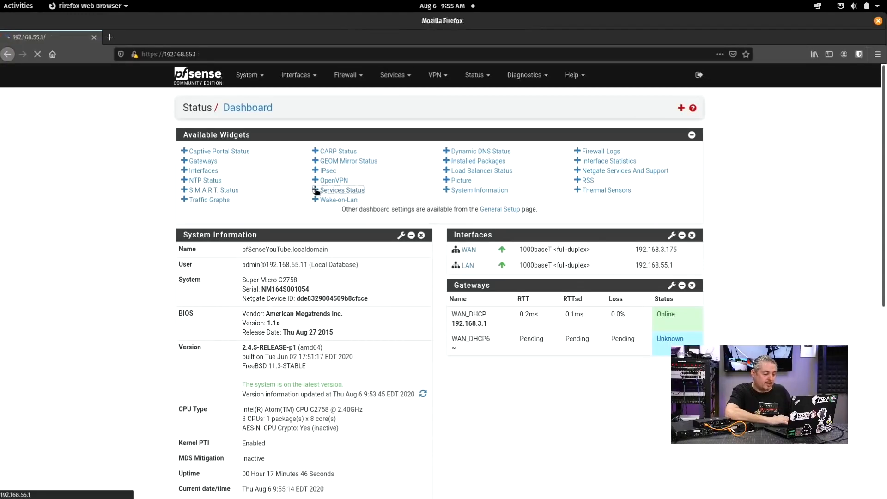
pyautogui.click(680, 109)
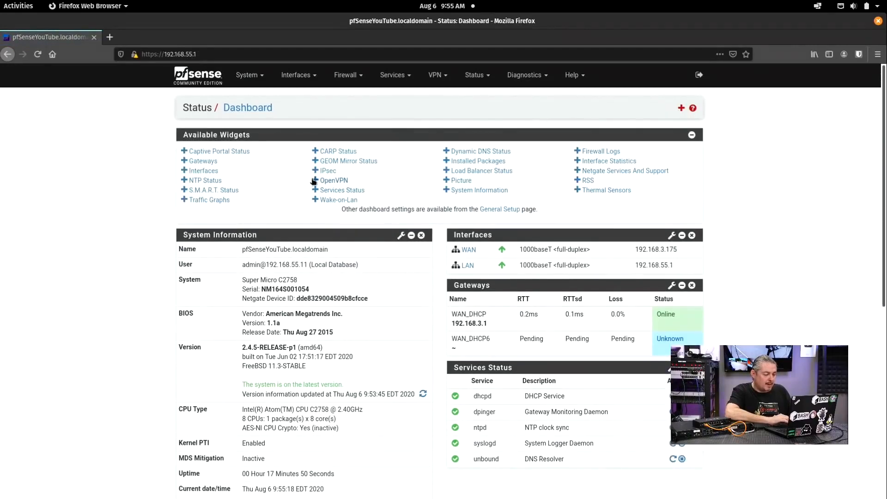
pyautogui.click(315, 180)
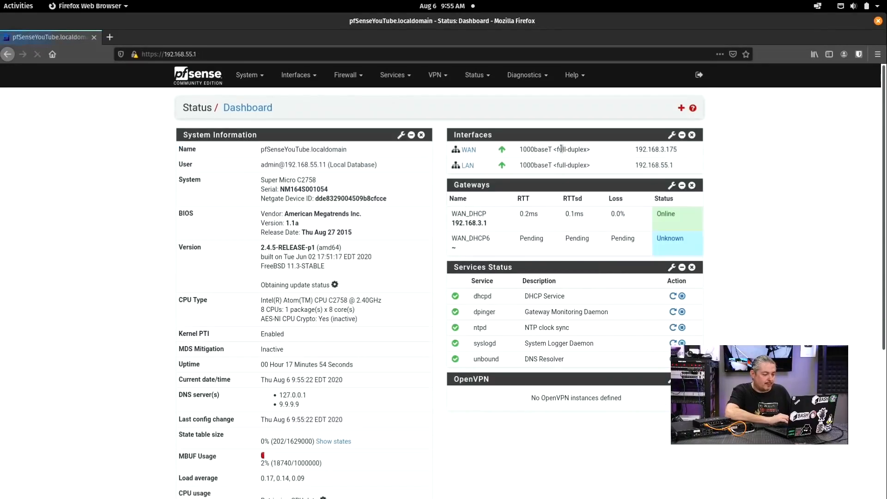
pyautogui.click(681, 108)
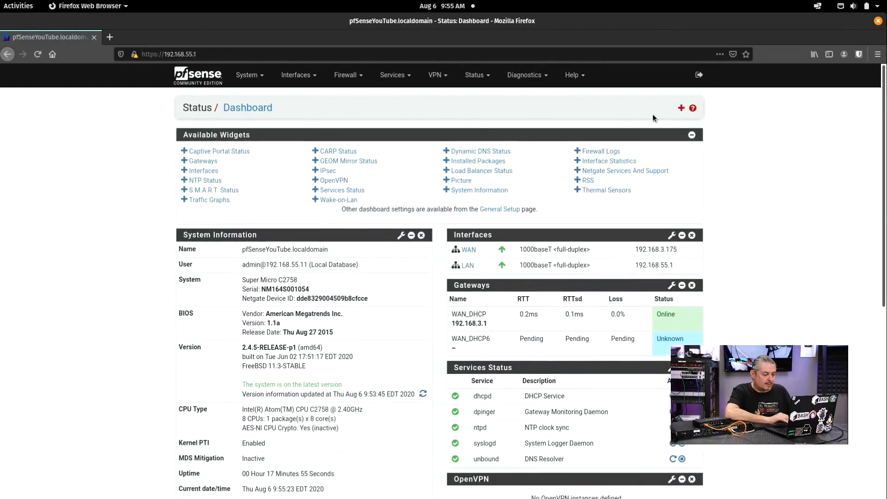
pyautogui.click(445, 161)
pyautogui.click(681, 108)
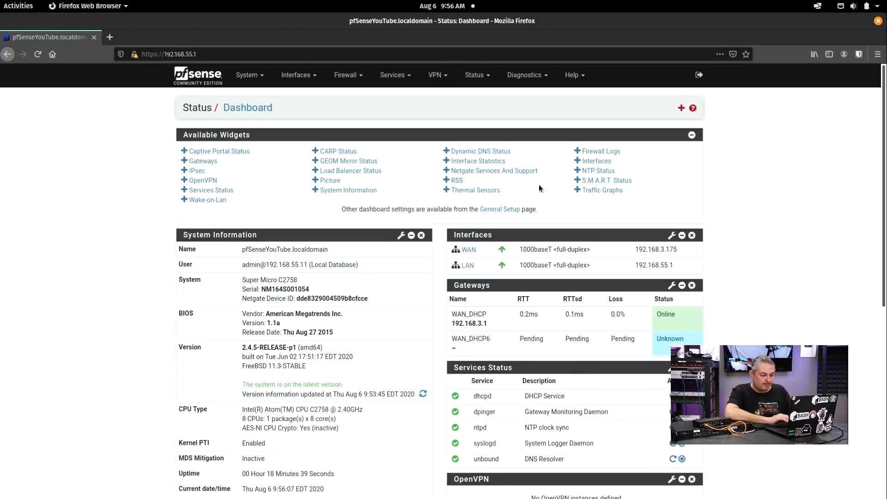
# Step: Add the S.M.A.R.T. Status widget and scroll the dashboard to find it
pyautogui.click(578, 179)
pyautogui.scroll(-5, 789, 257)
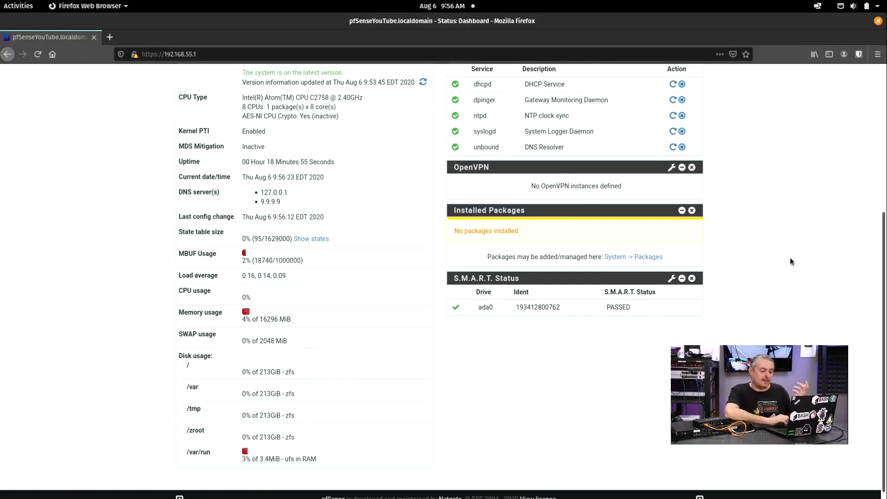
pyautogui.scroll(5, 790, 256)
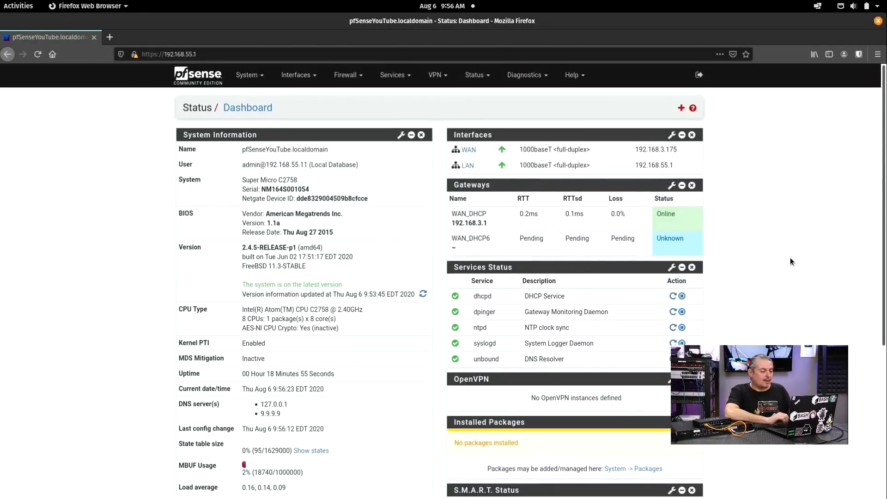
pyautogui.scroll(-5, 367, 131)
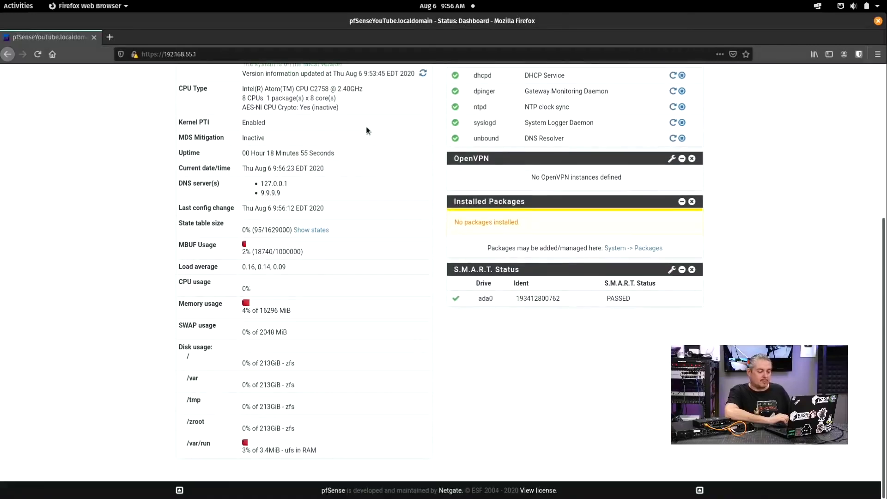
pyautogui.scroll(5, 367, 131)
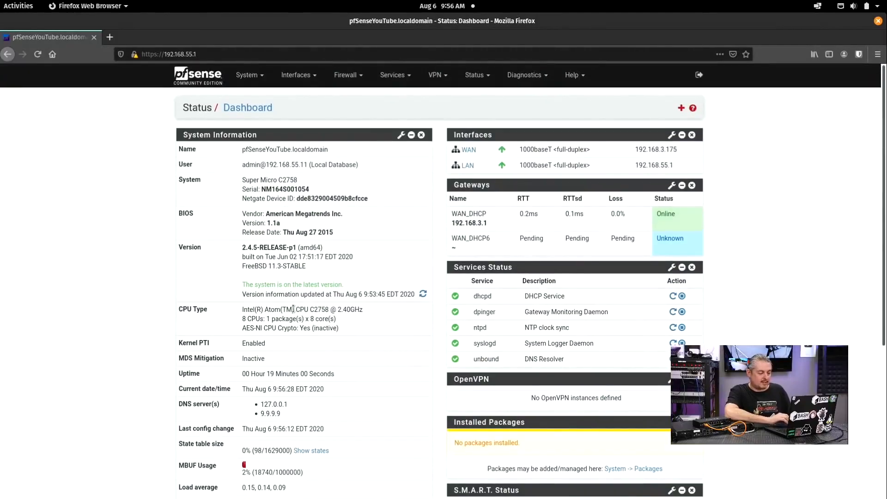
# Step: Highlight the CPU model number in the CPU Type row and review the dashboard widgets
pyautogui.moveTo(304, 309); pyautogui.dragTo(328, 312)
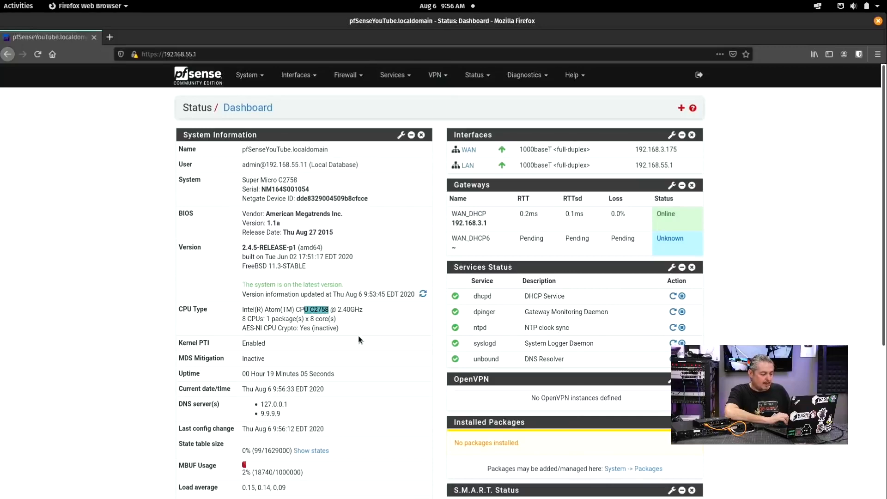
pyautogui.scroll(-3, 371, 347)
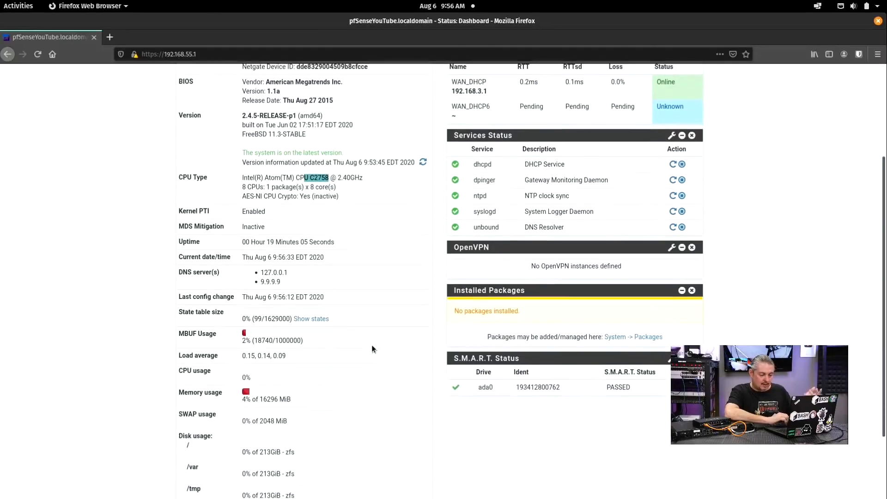
pyautogui.scroll(-2, 372, 348)
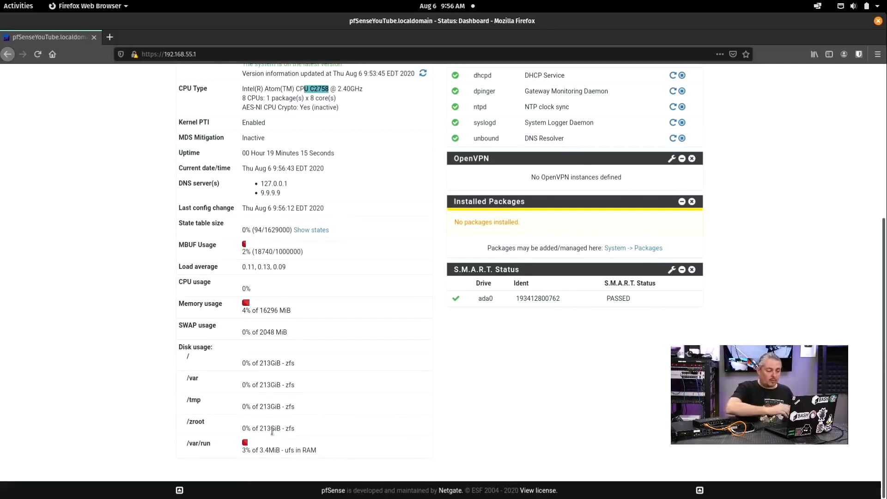
pyautogui.scroll(5, 272, 430)
pyautogui.scroll(-5, 272, 430)
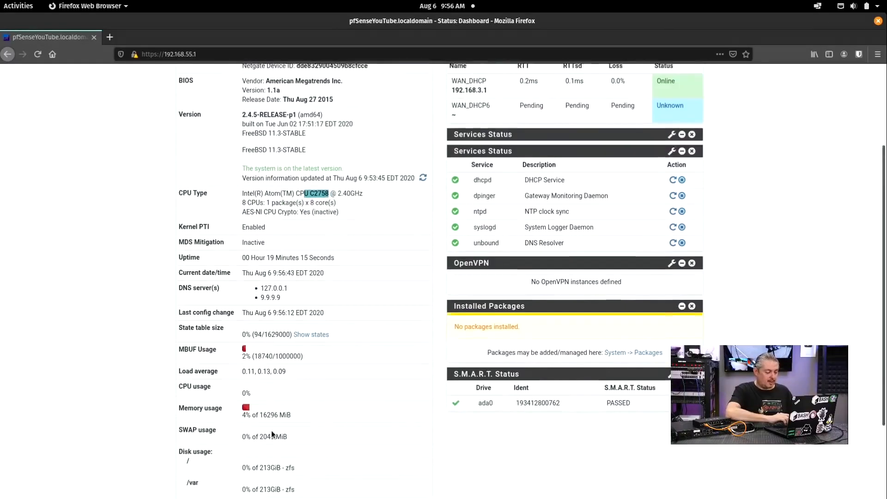
pyautogui.scroll(1, 272, 431)
pyautogui.scroll(-1, 272, 431)
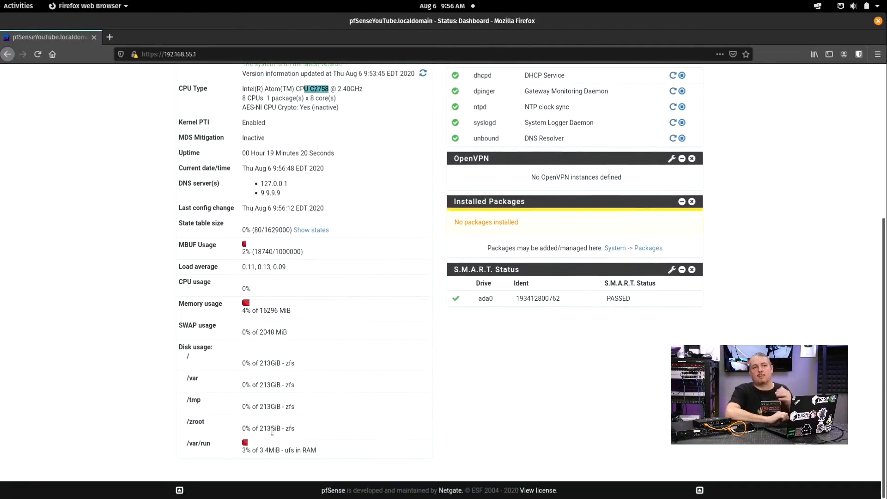
pyautogui.scroll(5, 272, 431)
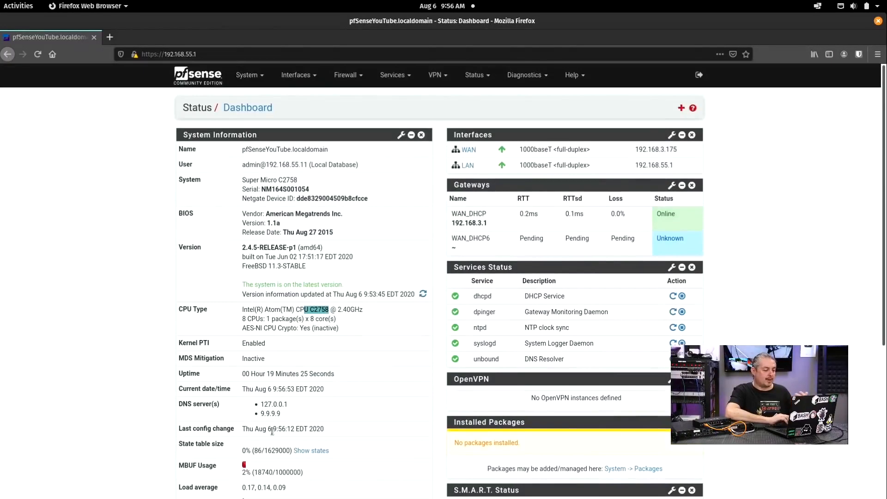
# Step: Clear the text selection and go to System > General Setup
pyautogui.click(777, 295)
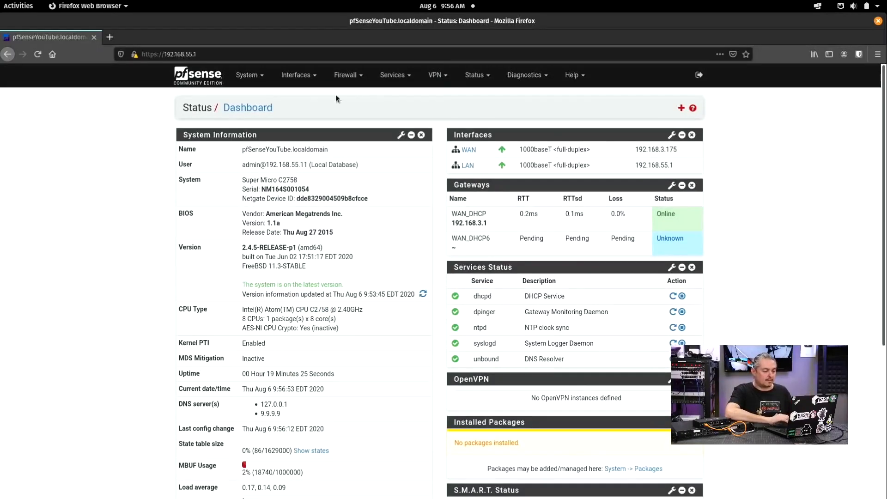
pyautogui.click(244, 78)
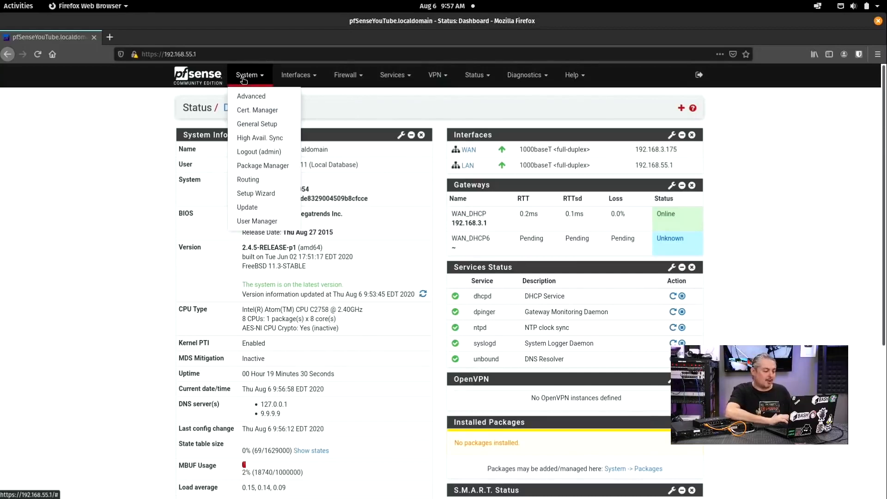
pyautogui.click(252, 124)
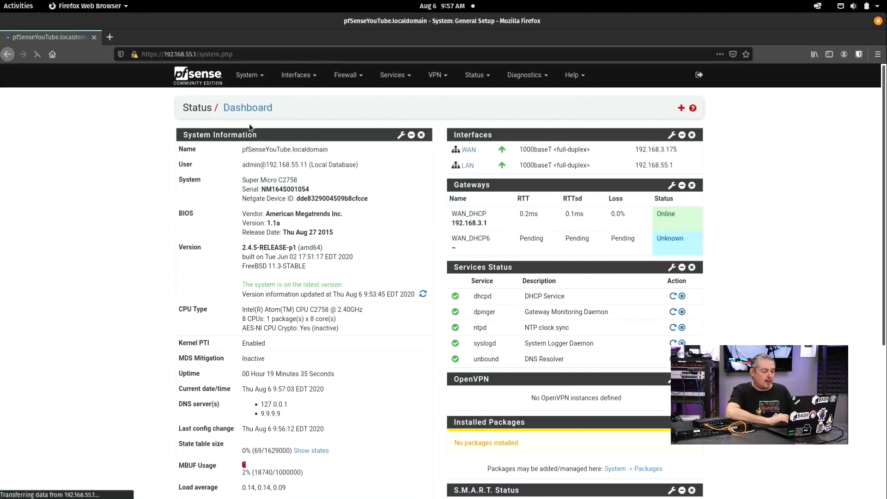
# Step: Scroll down to the webConfigurator section showing theme pfSense and 2 dashboard columns
pyautogui.scroll(-5, 157, 214)
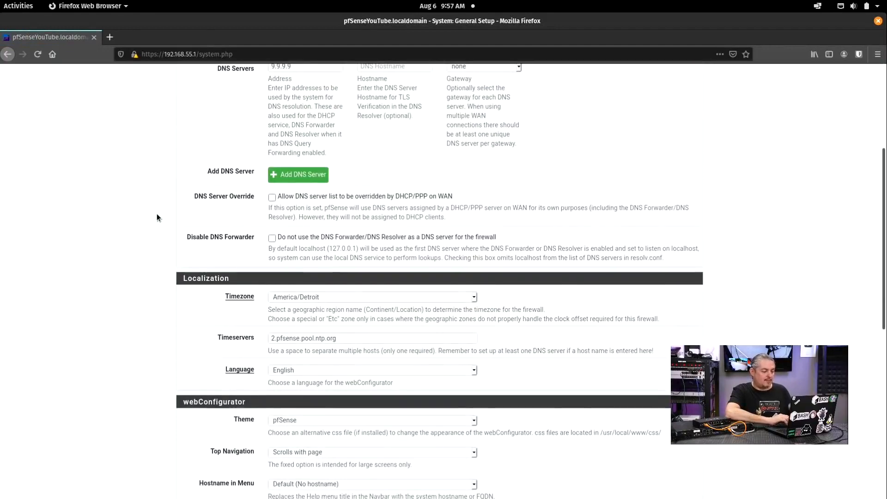
pyautogui.scroll(3, 157, 213)
pyautogui.scroll(-2, 156, 213)
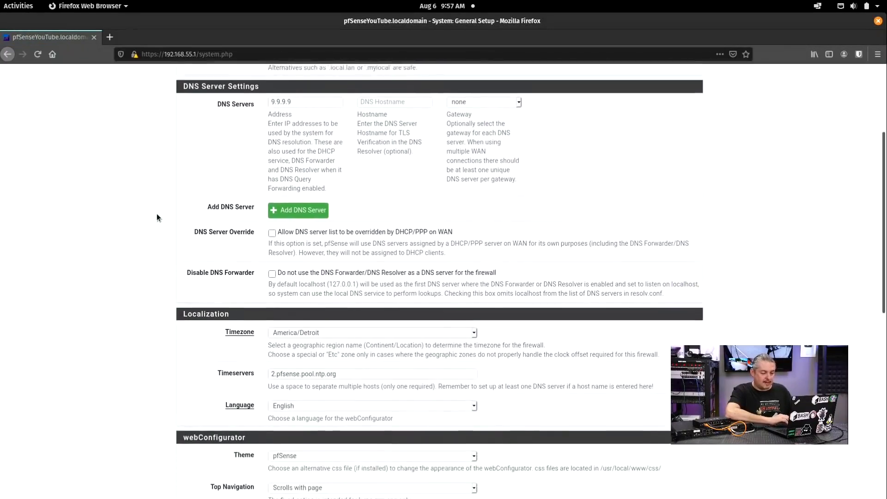
pyautogui.scroll(-3, 157, 218)
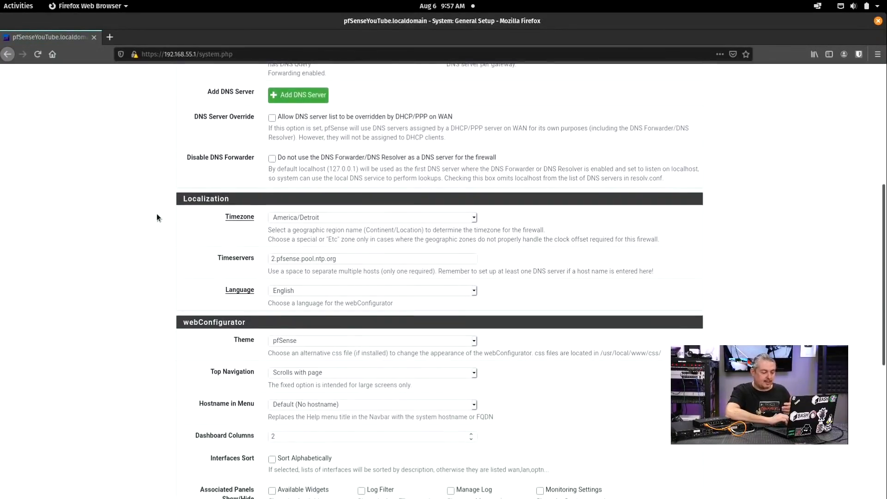
pyautogui.scroll(-3, 156, 215)
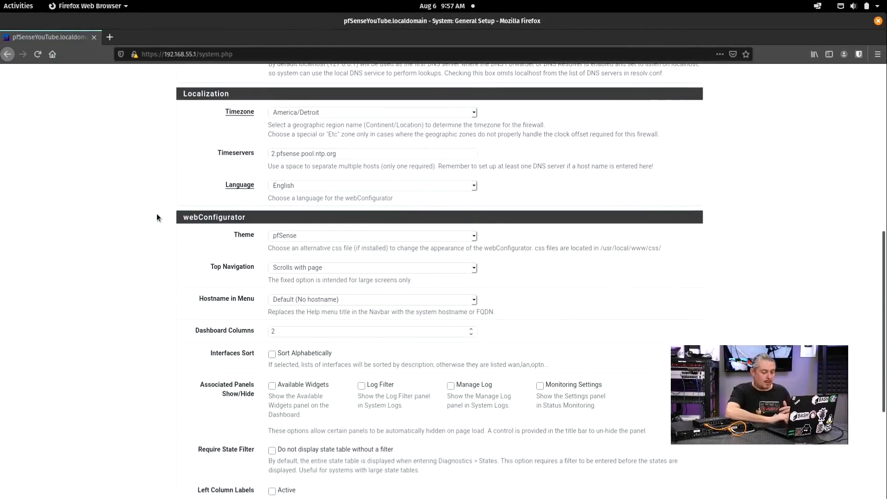
pyautogui.scroll(-5, 157, 213)
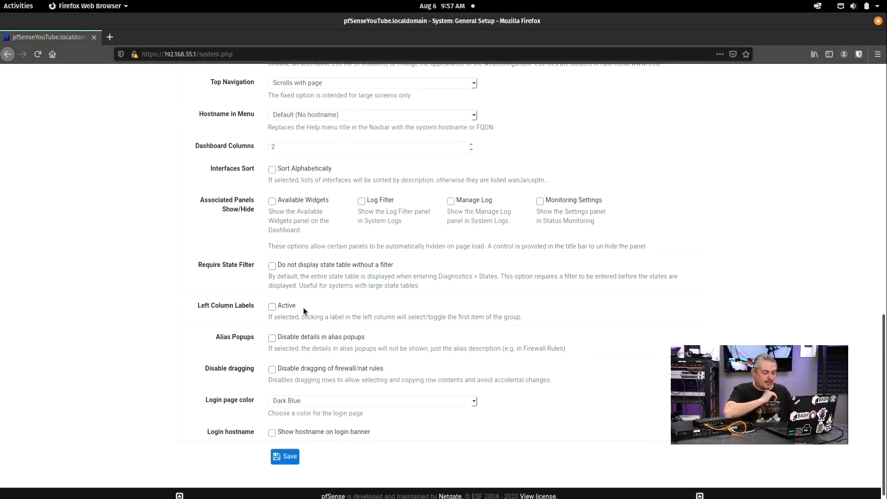
pyautogui.scroll(8, 303, 307)
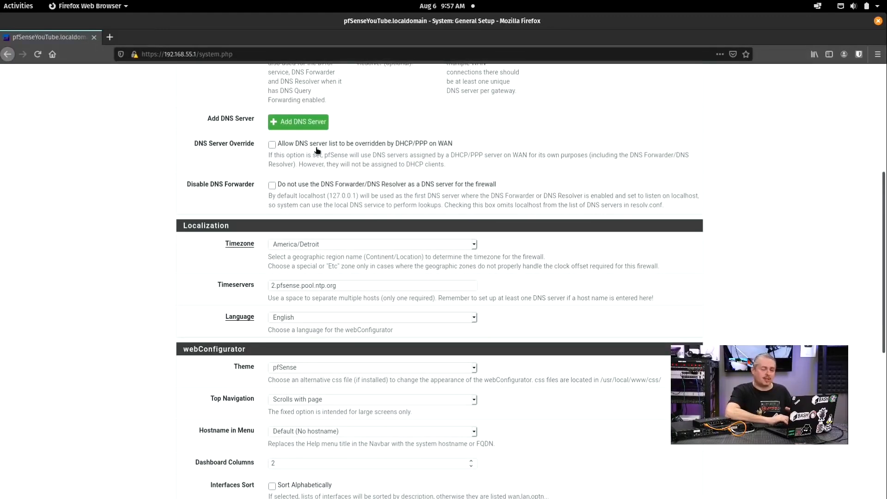
pyautogui.scroll(-5, 236, 240)
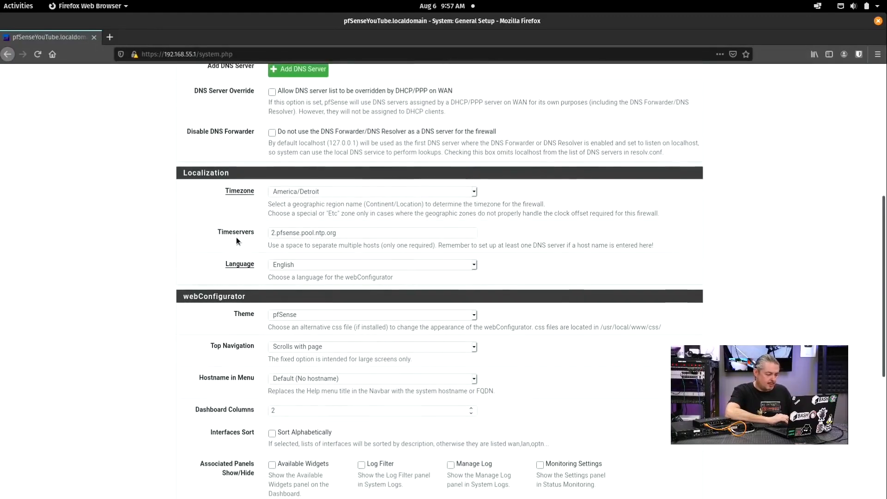
pyautogui.scroll(-4, 236, 237)
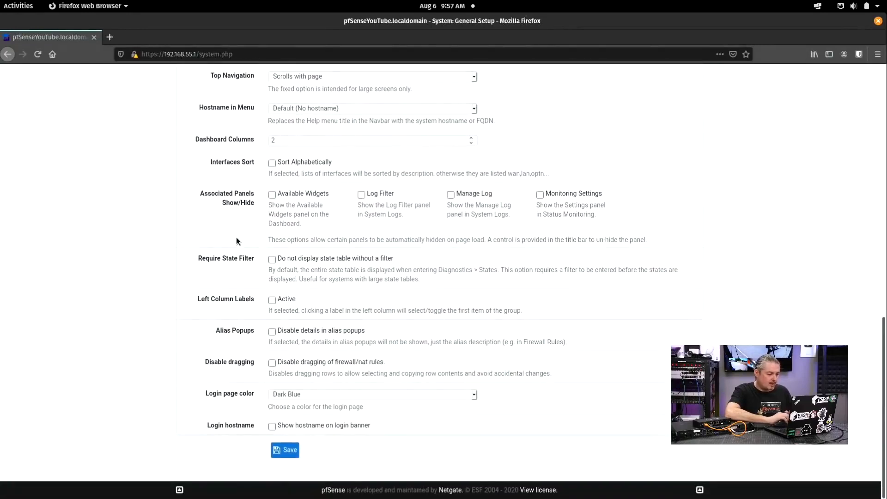
pyautogui.scroll(3, 291, 191)
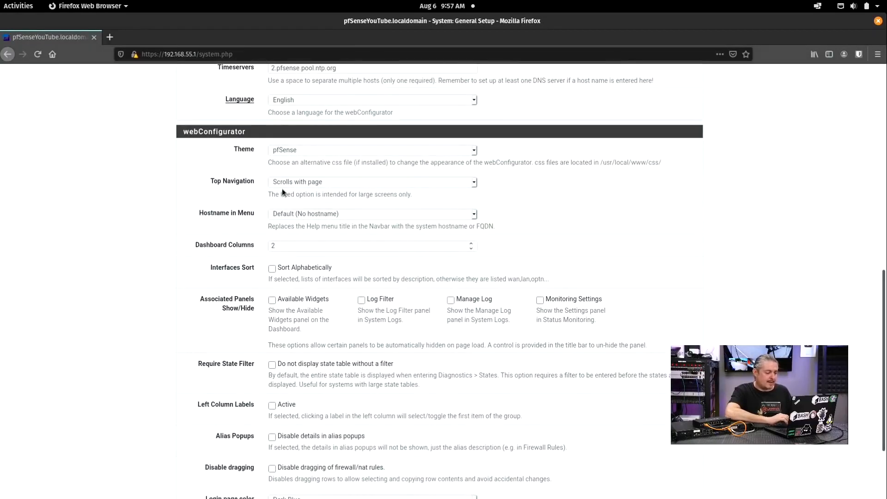
pyautogui.scroll(-2, 207, 224)
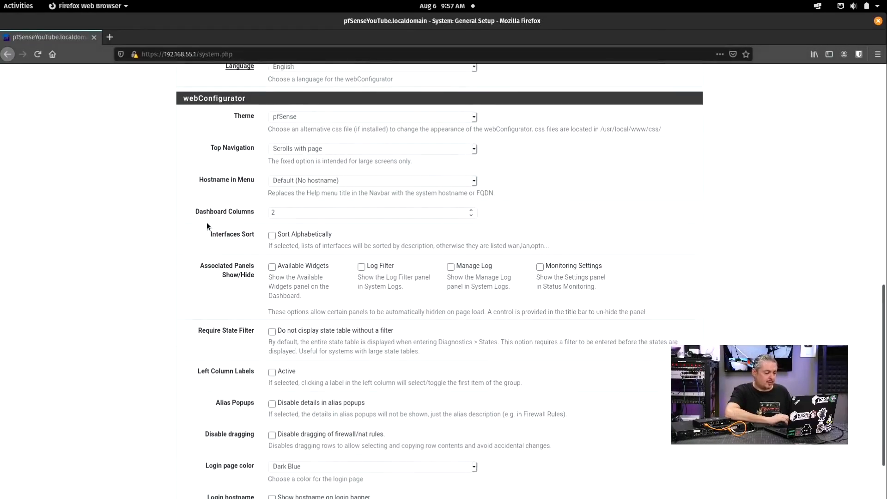
pyautogui.scroll(2, 206, 226)
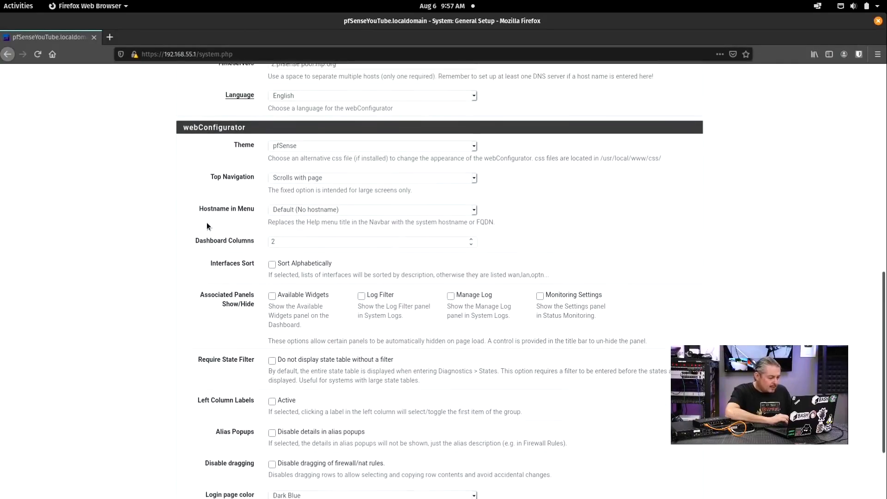
pyautogui.scroll(-3, 222, 238)
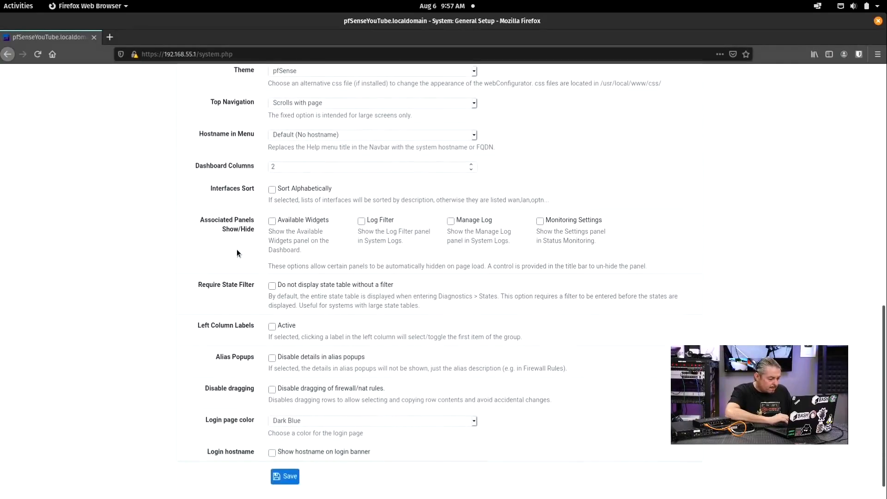
pyautogui.click(323, 419)
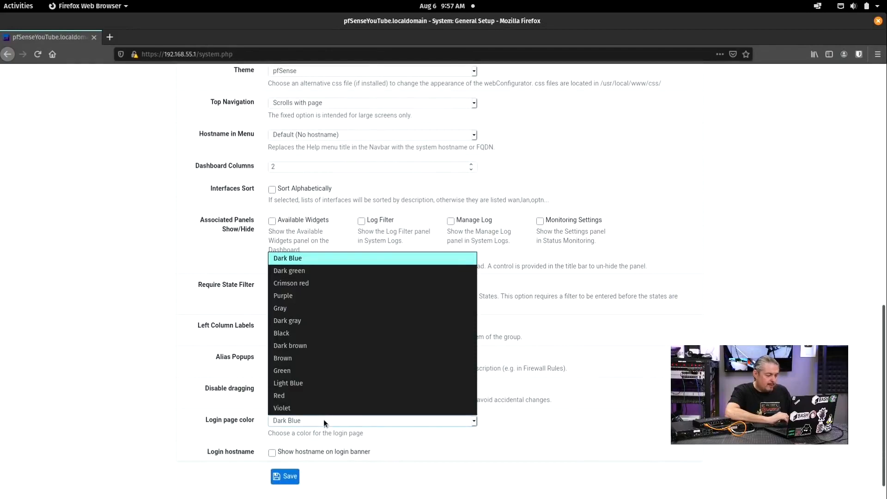
pyautogui.click(316, 408)
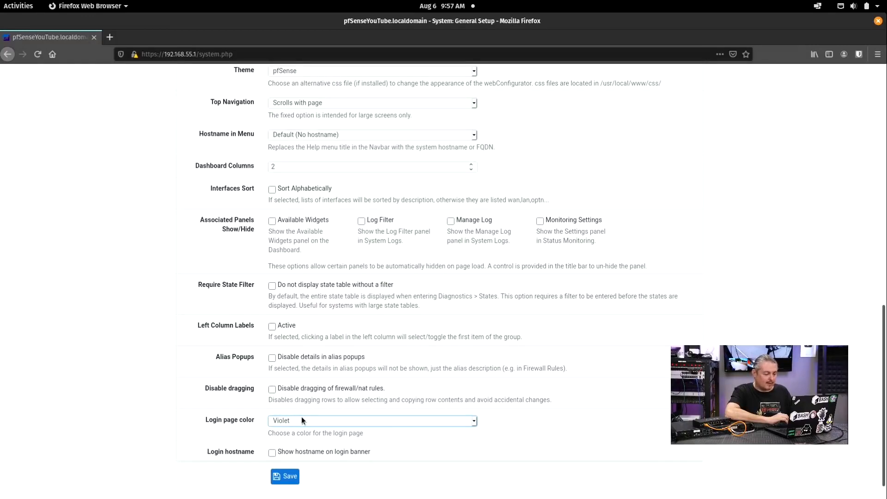
pyautogui.click(301, 419)
pyautogui.click(342, 255)
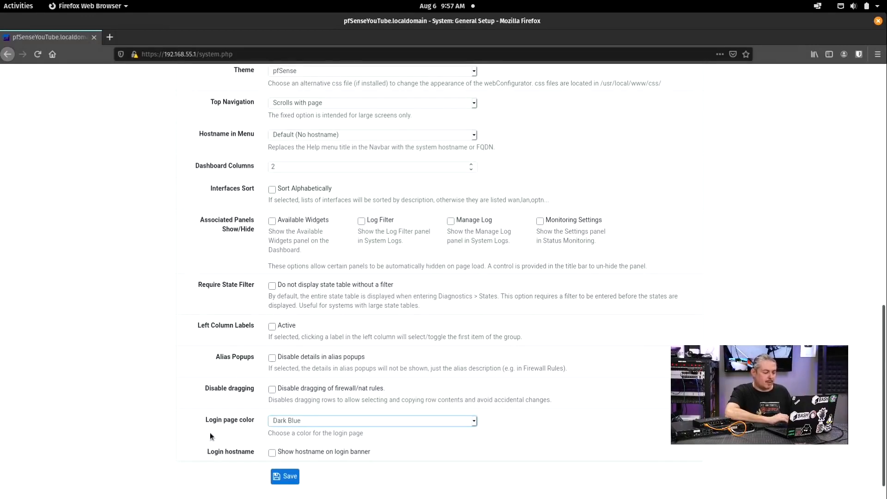
# Step: Change Dashboard Columns from 2 to 3 and save the General Setup
pyautogui.scroll(5, 192, 413)
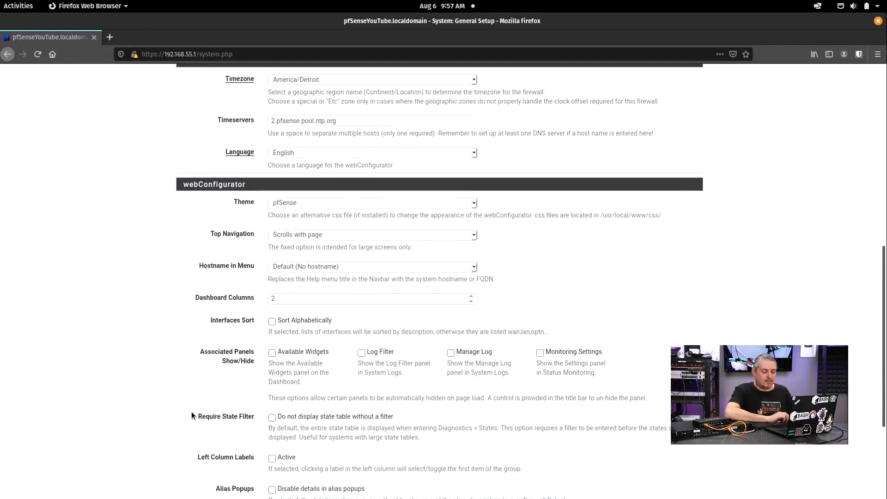
pyautogui.doubleClick(300, 296)
pyautogui.write('3')
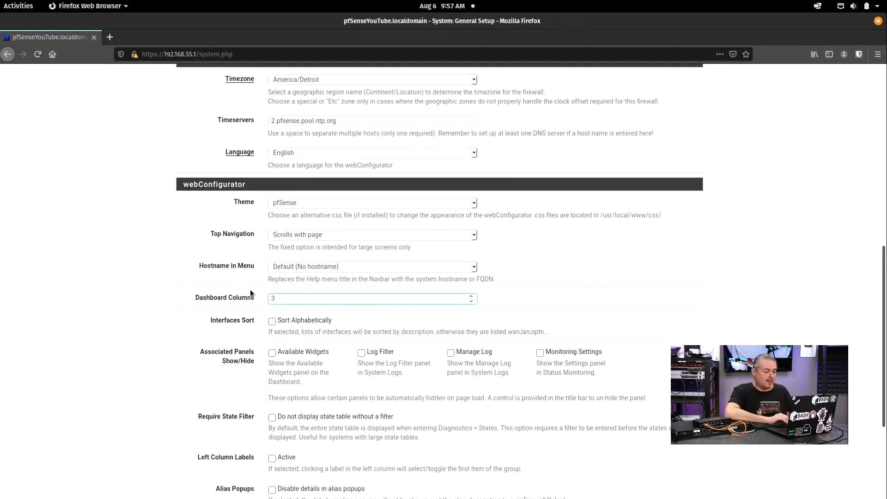
pyautogui.scroll(-5, 158, 307)
pyautogui.click(284, 451)
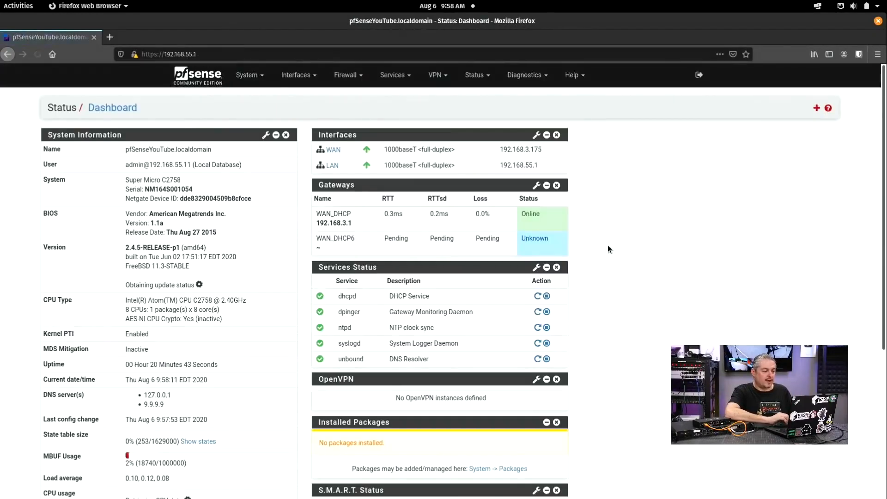
# Step: Move Services Status and OpenVPN to the right column, S.M.A.R.T. Status above Installed Packages, and save
pyautogui.moveTo(426, 268); pyautogui.dragTo(679, 137)
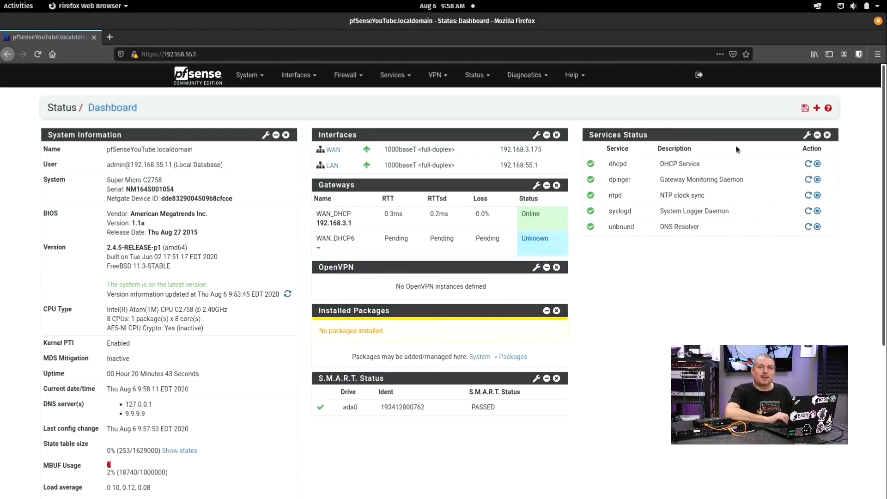
pyautogui.moveTo(465, 270); pyautogui.dragTo(640, 252)
pyautogui.moveTo(423, 265); pyautogui.dragTo(715, 288)
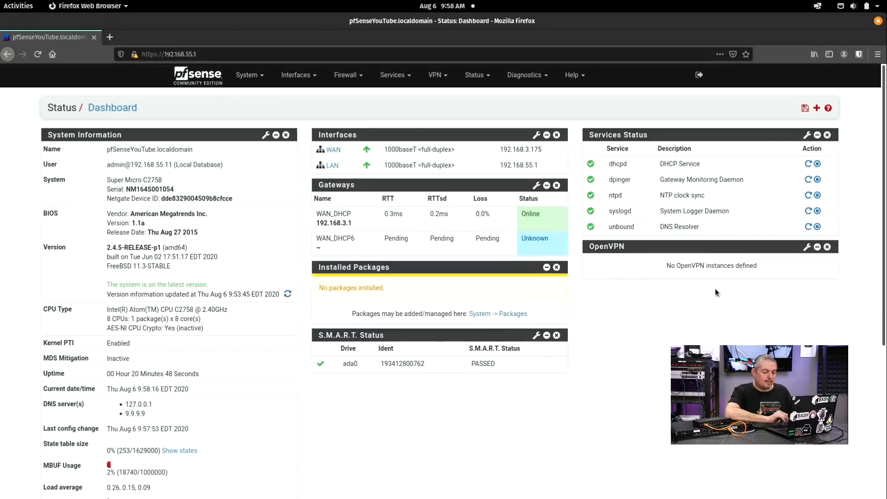
pyautogui.click(805, 108)
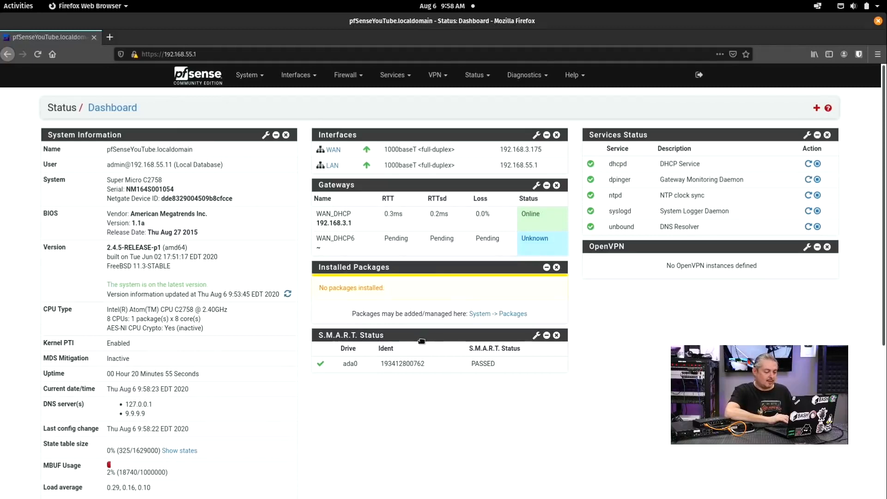
pyautogui.moveTo(421, 341); pyautogui.dragTo(424, 272)
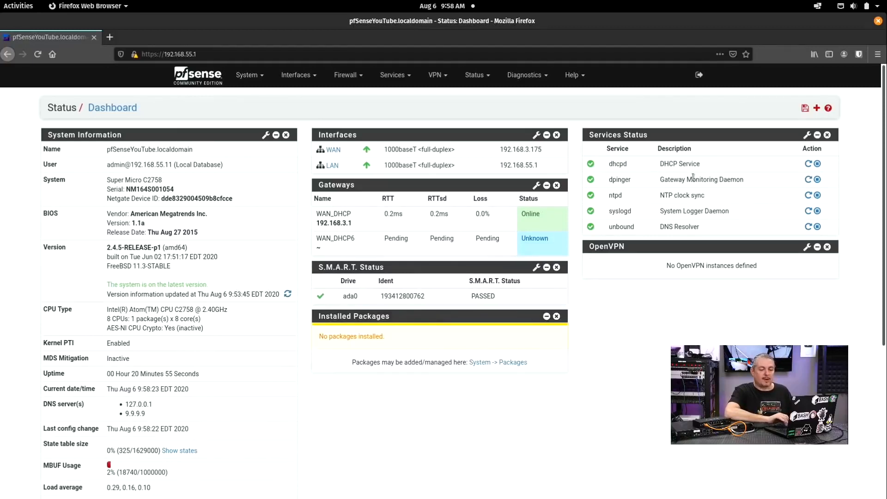
pyautogui.click(805, 108)
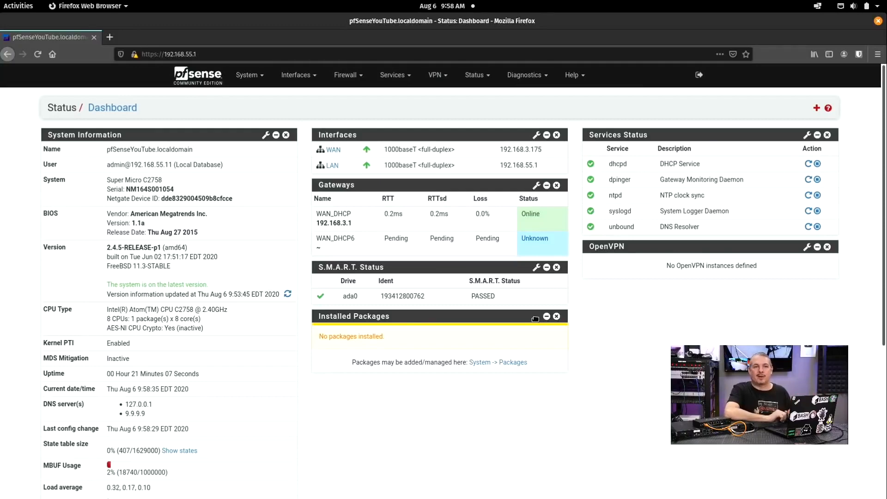
# Step: Go to System > Advanced > Admin Access and place the cursor in the TCP port field
pyautogui.click(241, 79)
pyautogui.click(248, 93)
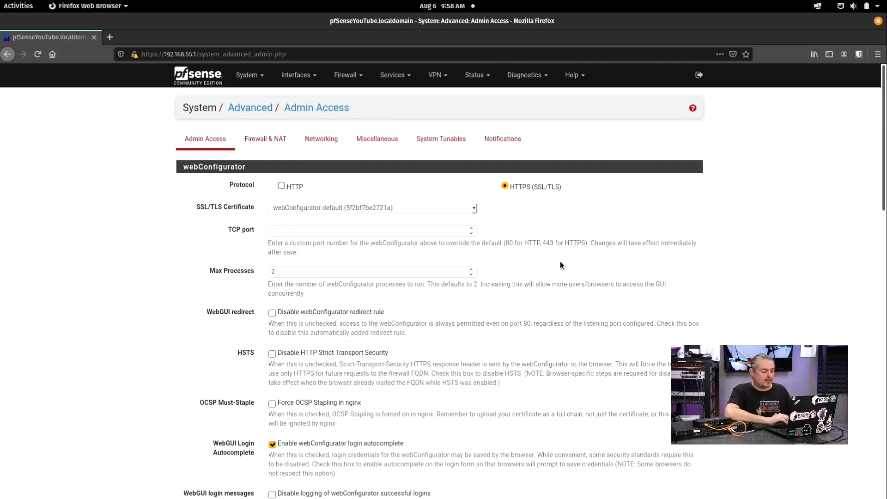
pyautogui.click(327, 234)
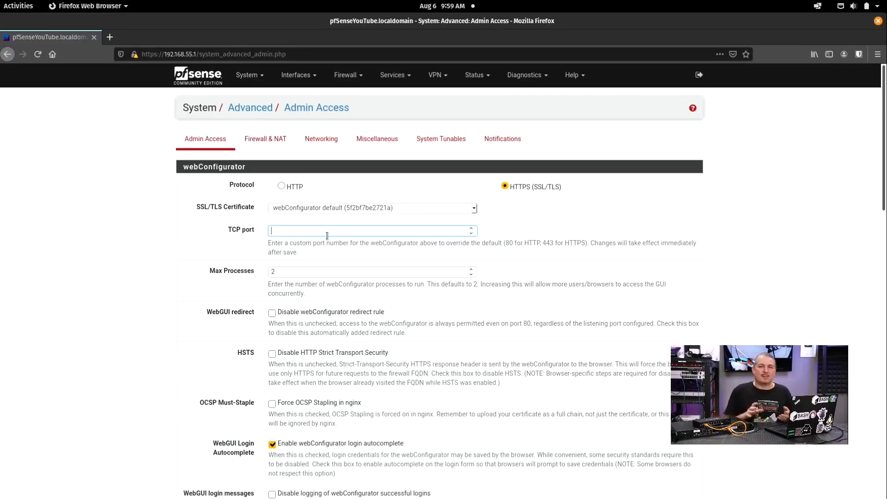
# Step: Enter 10443 as the webConfigurator TCP port and scroll through the Admin Access options
pyautogui.write('1')
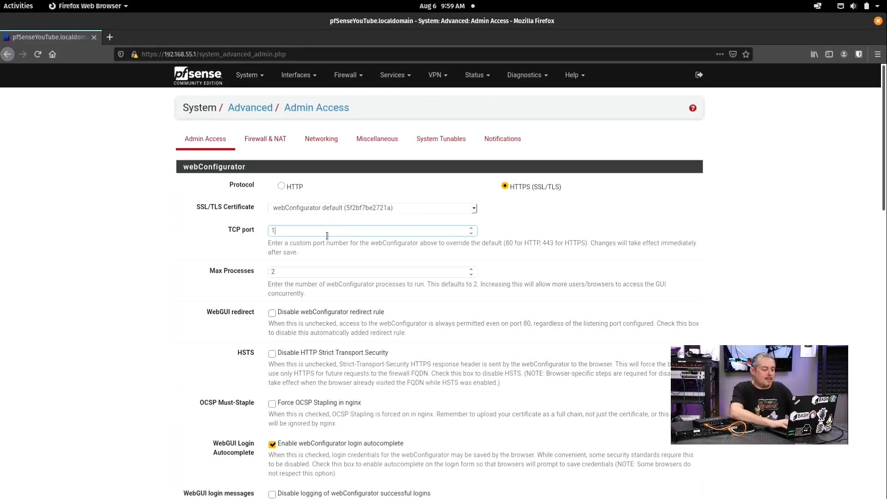
pyautogui.write('0443')
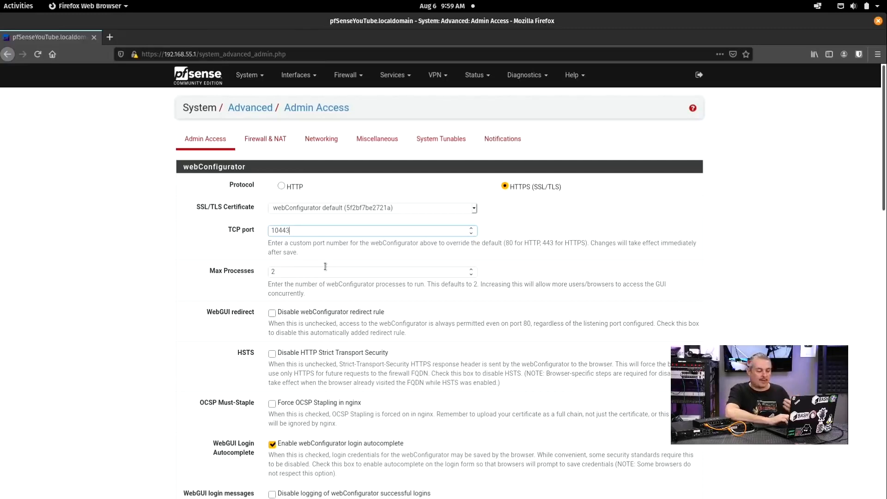
pyautogui.scroll(-3, 190, 280)
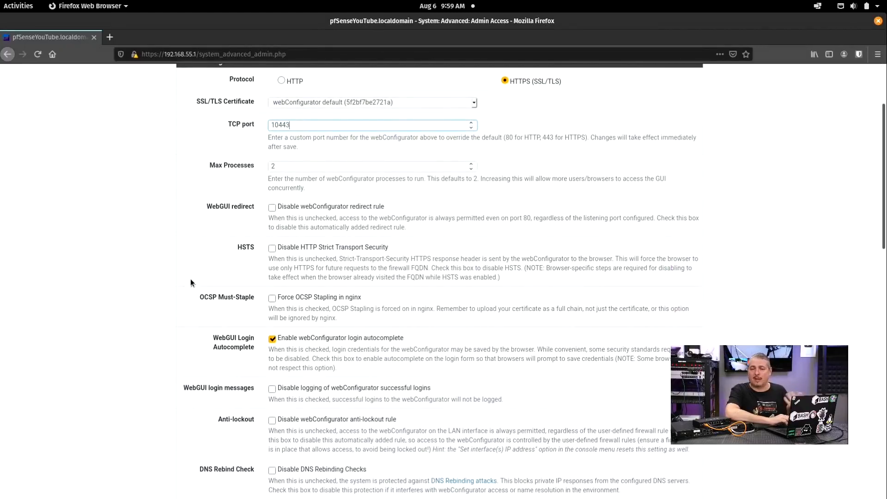
pyautogui.scroll(3, 191, 279)
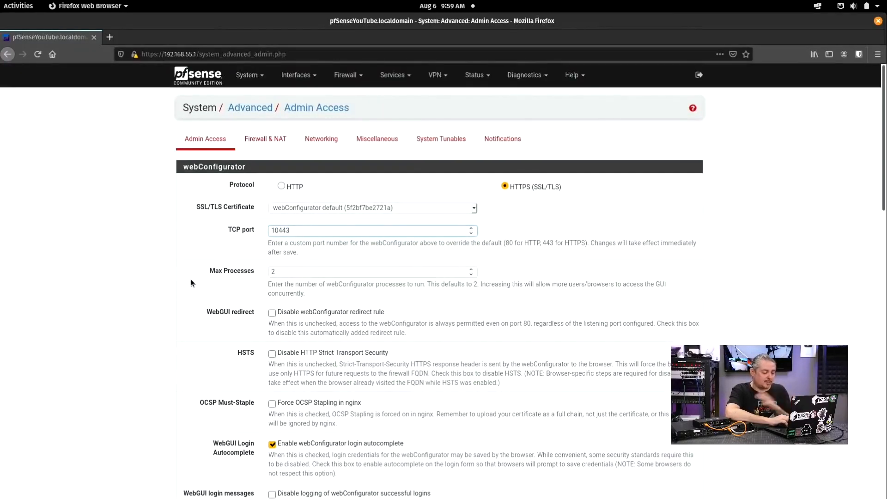
pyautogui.scroll(-3, 190, 280)
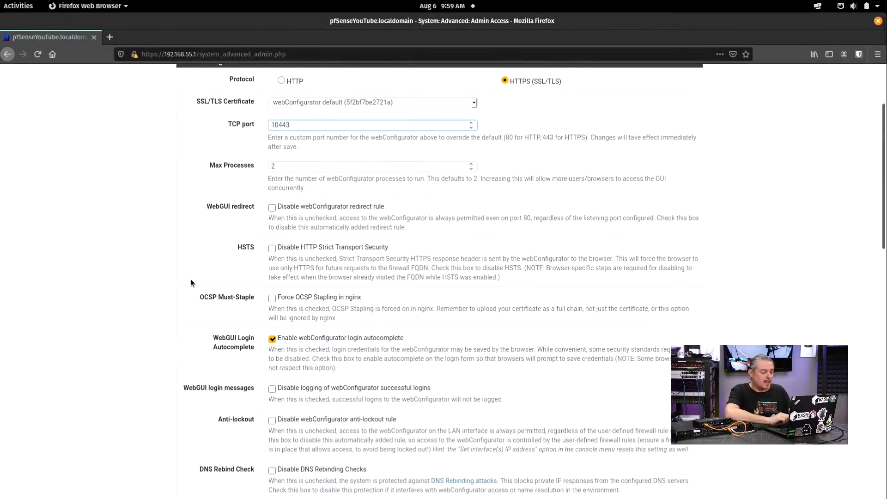
pyautogui.scroll(-5, 204, 237)
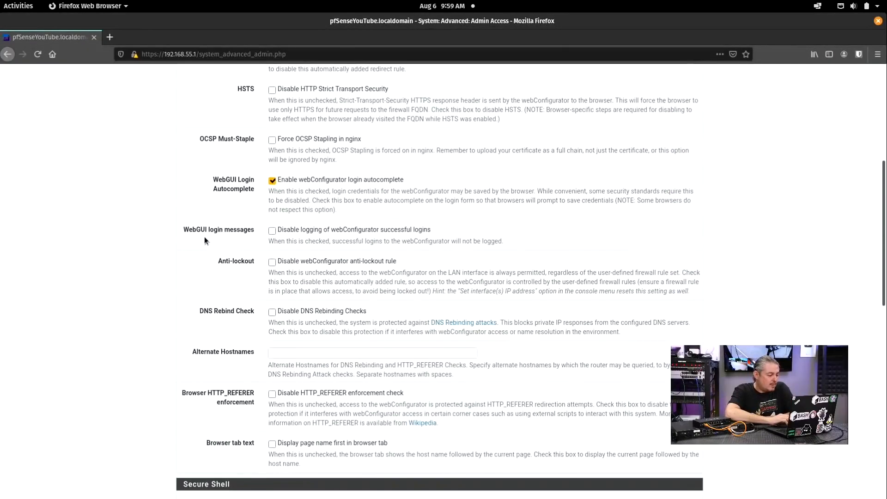
pyautogui.scroll(-4, 205, 237)
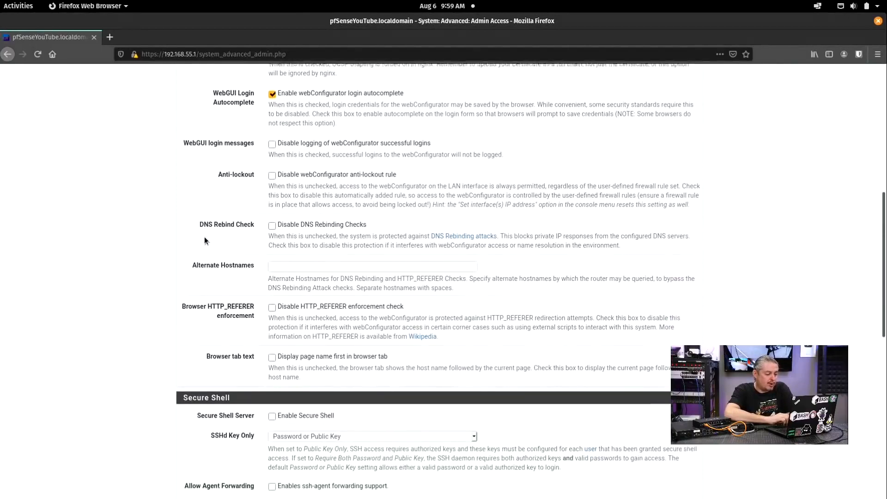
pyautogui.scroll(-3, 205, 238)
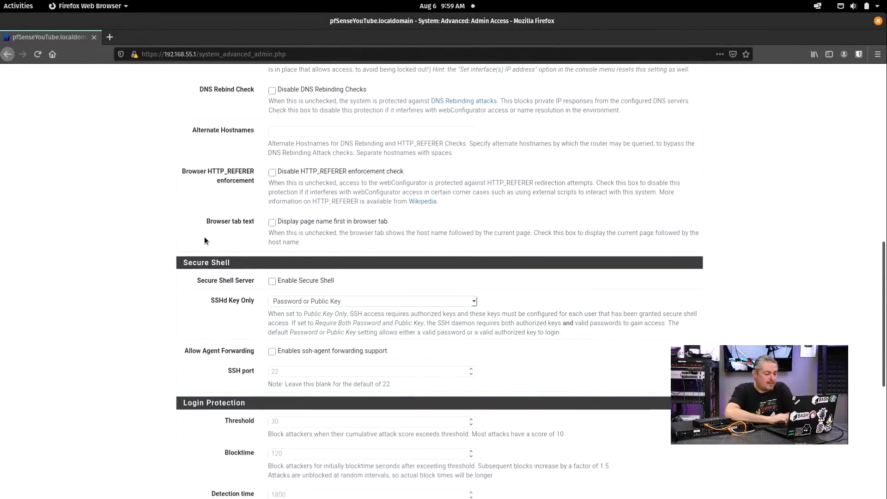
# Step: Enable Secure Shell, keeping SSHd Key Only at Password or Public Key
pyautogui.click(304, 265)
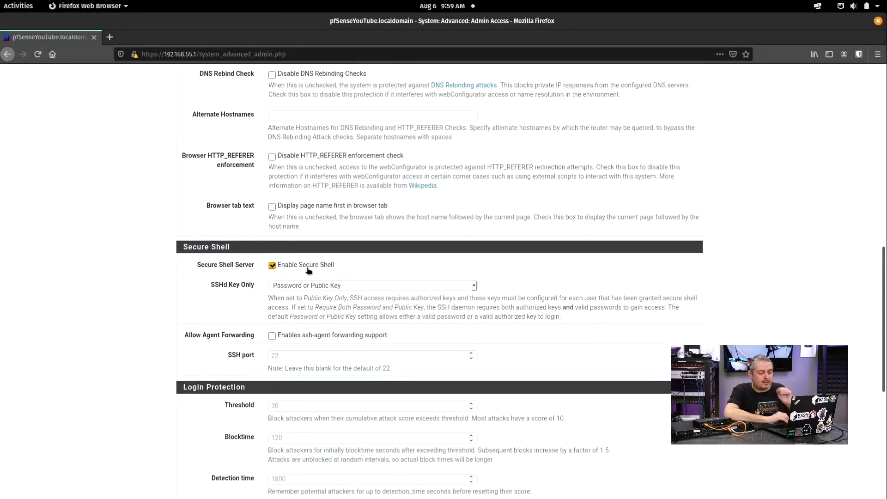
pyautogui.click(323, 287)
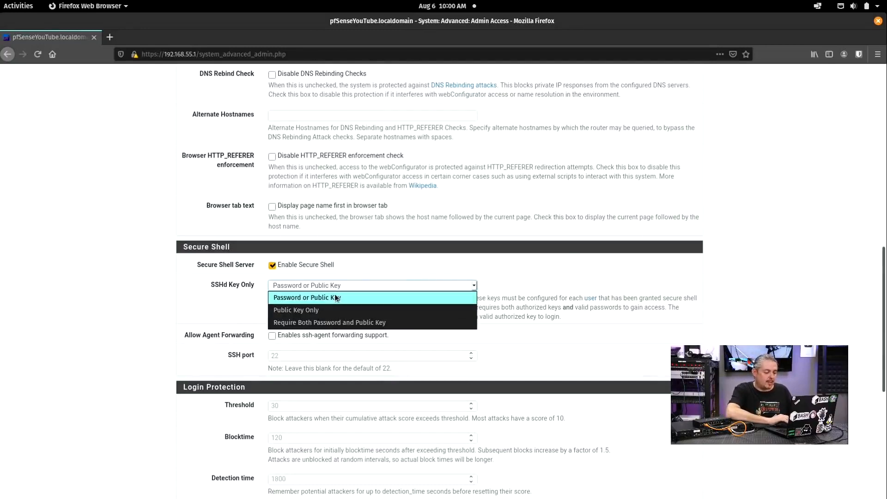
pyautogui.click(329, 295)
pyautogui.scroll(-1, 245, 303)
pyautogui.scroll(-6, 245, 303)
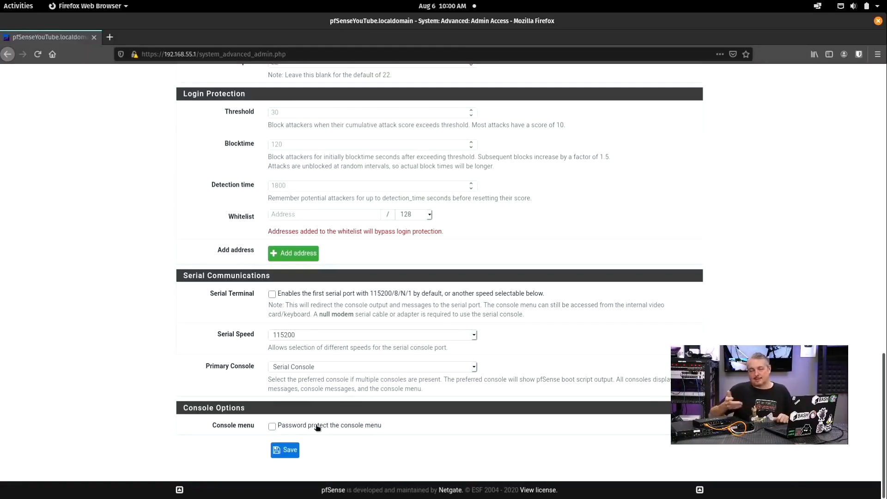
# Step: Save the Admin Access settings so the web interface moves to port 10443
pyautogui.click(287, 451)
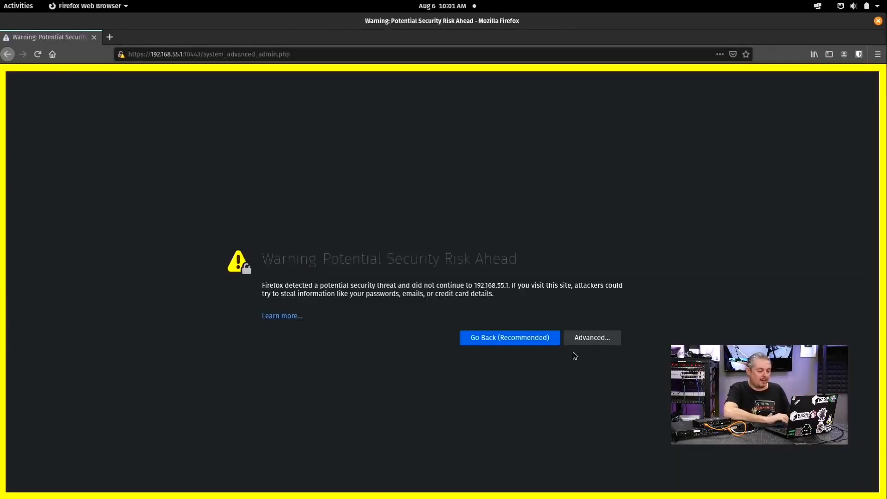
pyautogui.click(603, 341)
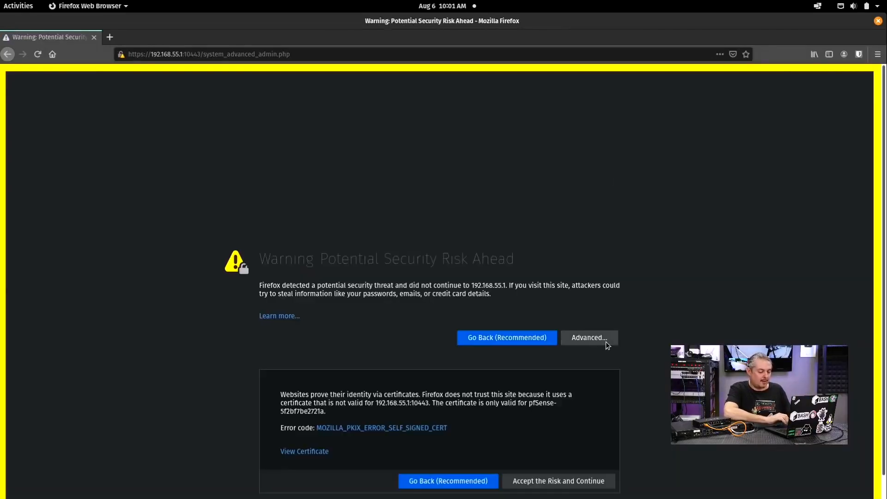
pyautogui.click(531, 457)
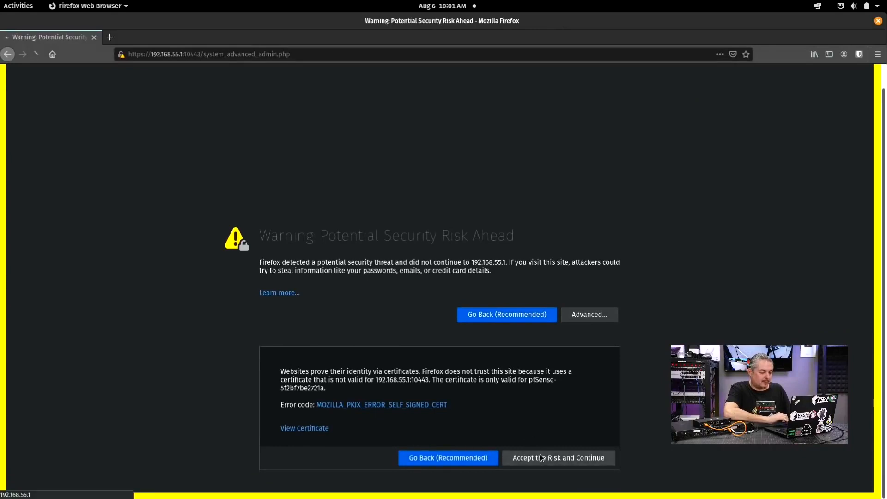
pyautogui.click(362, 58)
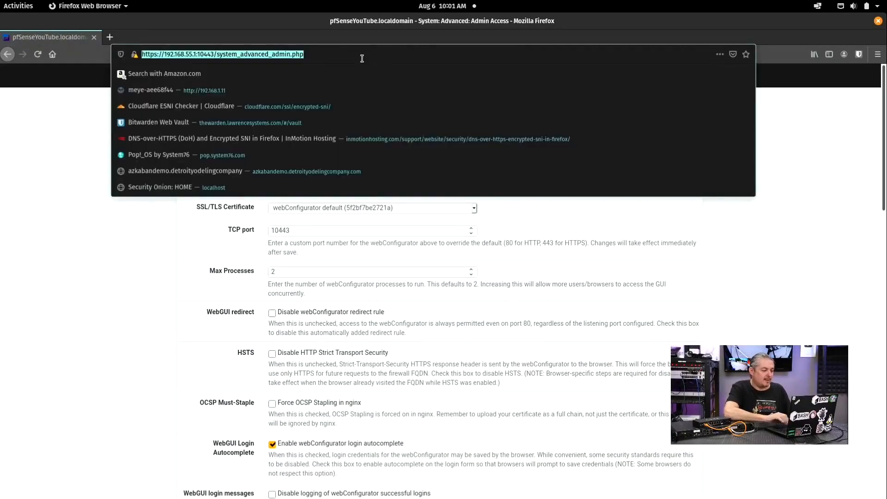
pyautogui.hotkey('ctrl', 'Left')
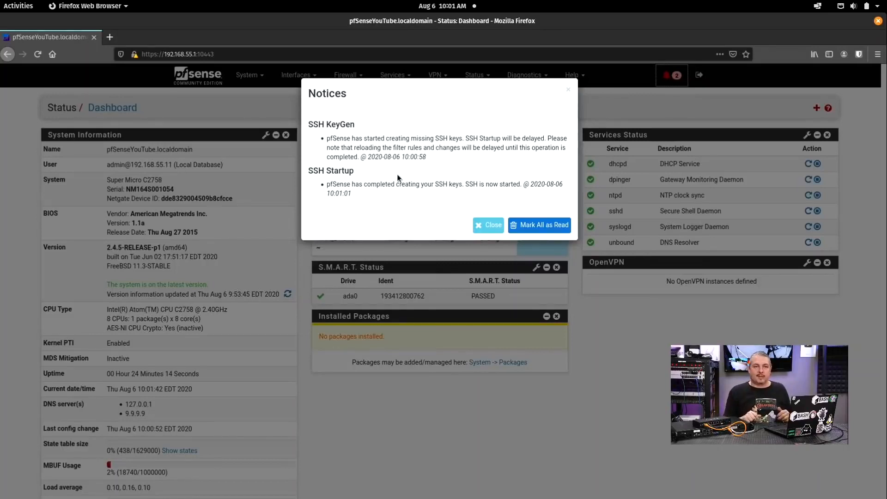
# Step: Mark all SSH notices as read and inspect the WAN_DHCP6 gateway in the Gateways widget
pyautogui.click(546, 224)
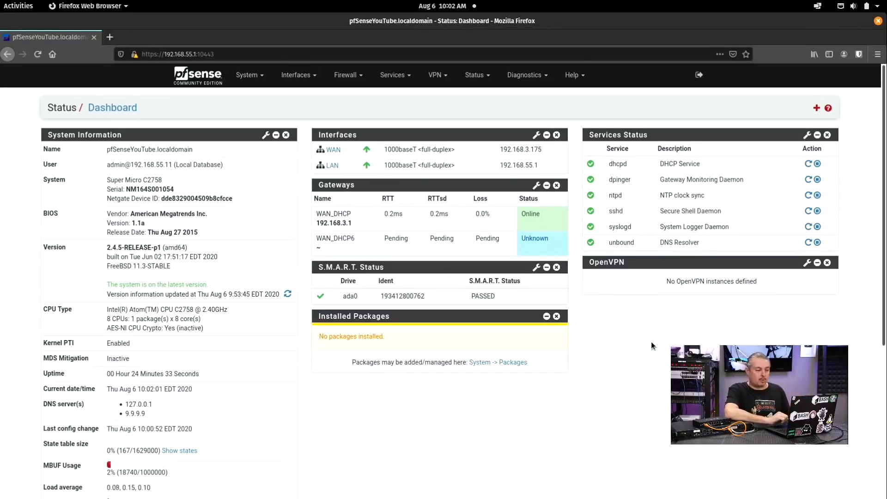
pyautogui.doubleClick(324, 239)
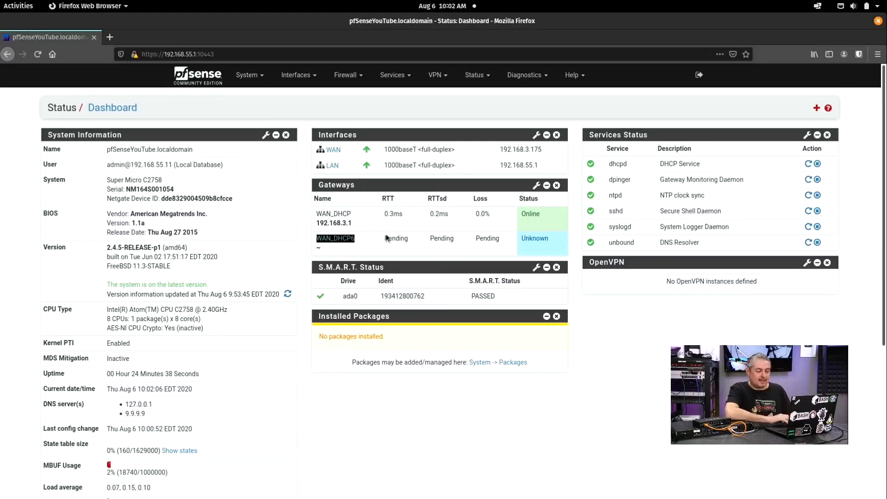
pyautogui.click(438, 241)
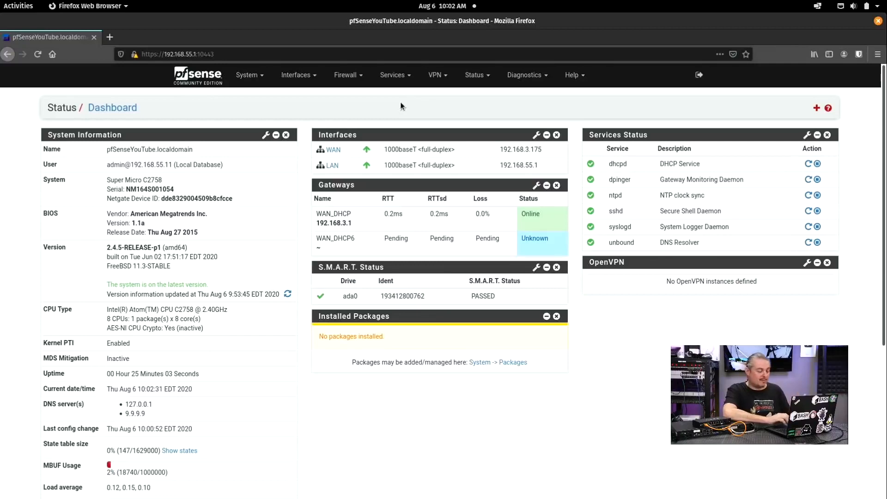
pyautogui.click(353, 82)
# Step: Browse the Floating firewall rules, then the LAN rules with Anti-Lockout and default allow rules
pyautogui.click(345, 123)
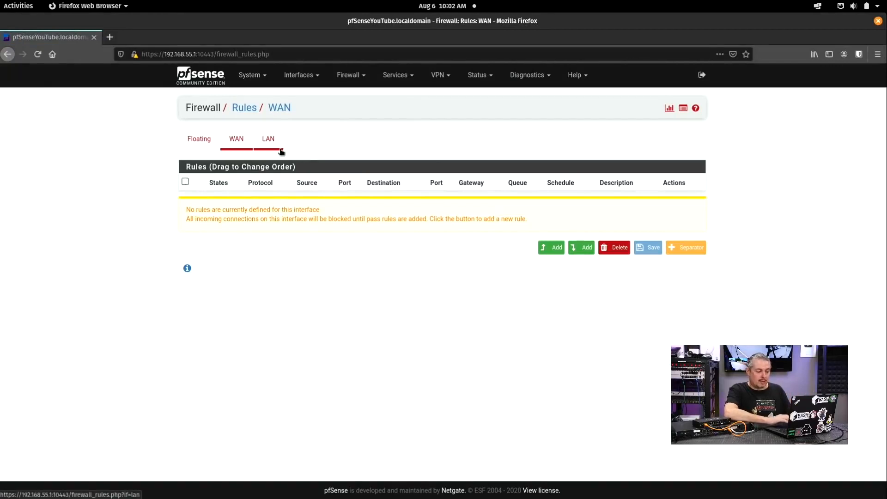
pyautogui.click(203, 139)
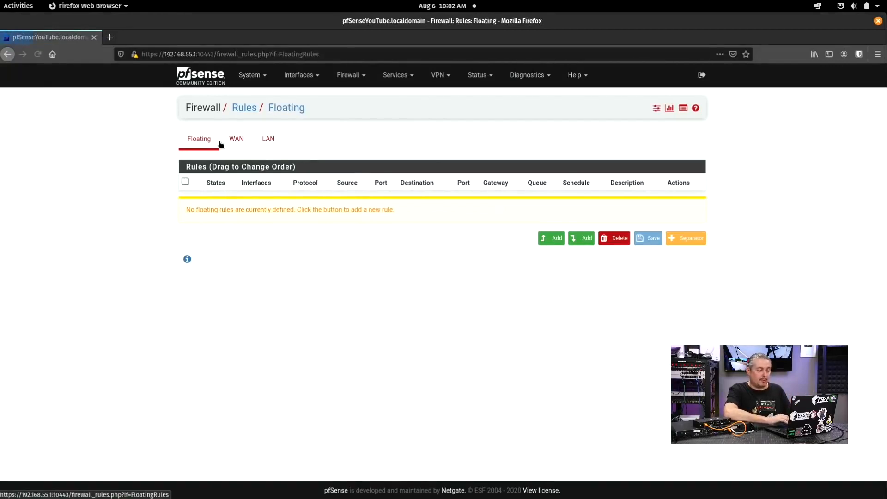
pyautogui.click(271, 139)
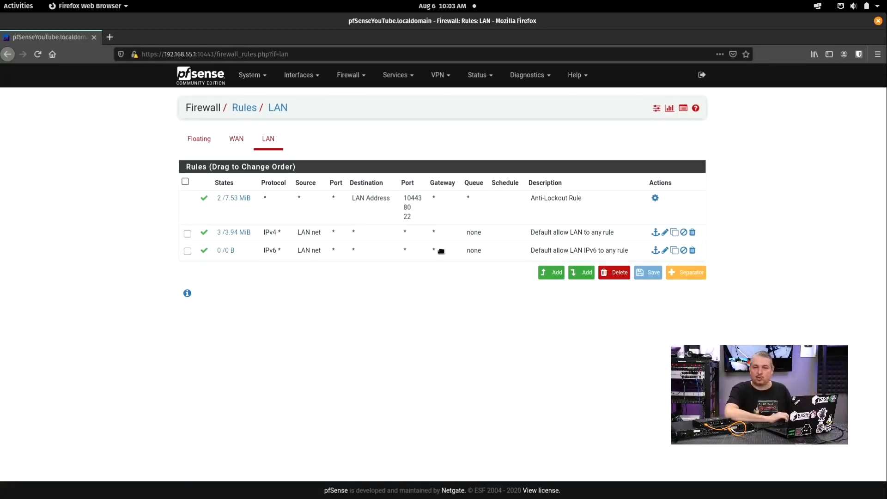
# Step: Go to System > Advanced on the Firewall & NAT tab
pyautogui.click(250, 75)
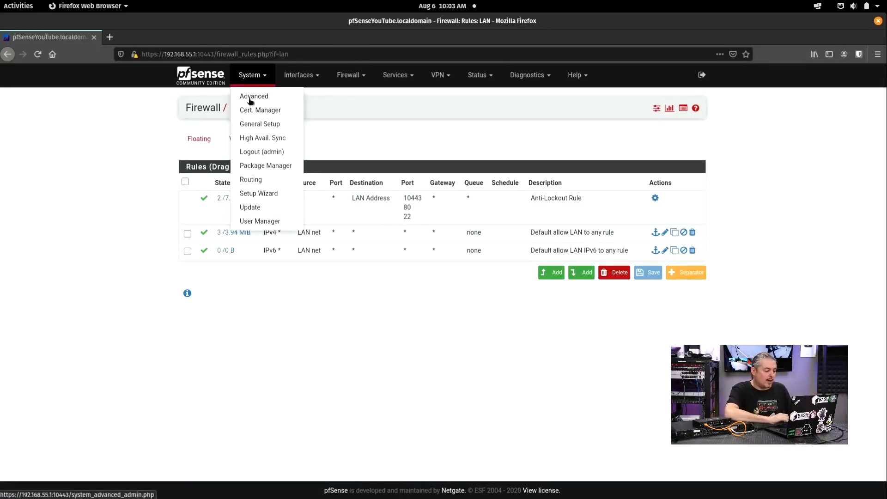
pyautogui.click(249, 97)
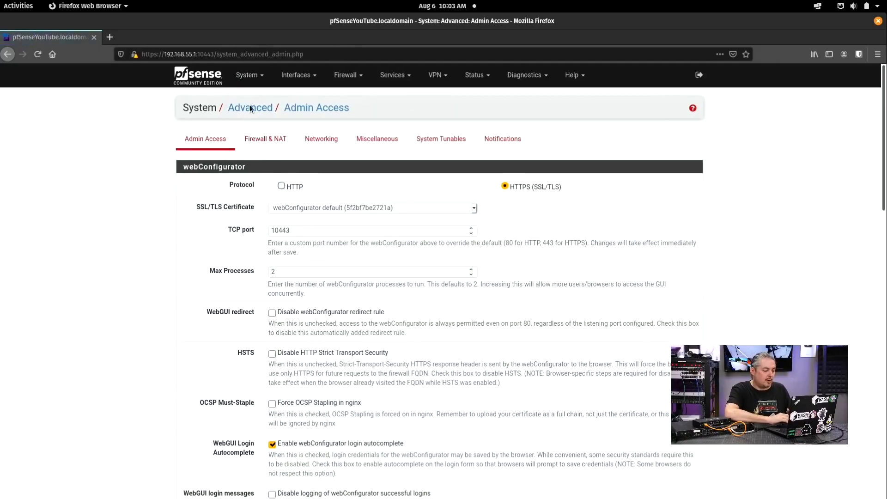
pyautogui.scroll(-4, 237, 182)
pyautogui.scroll(4, 237, 182)
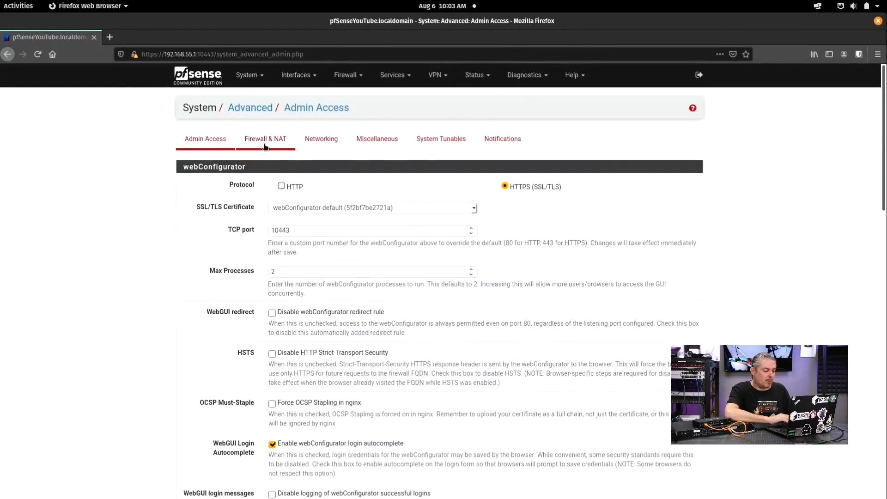
pyautogui.click(265, 144)
pyautogui.scroll(-10, 232, 262)
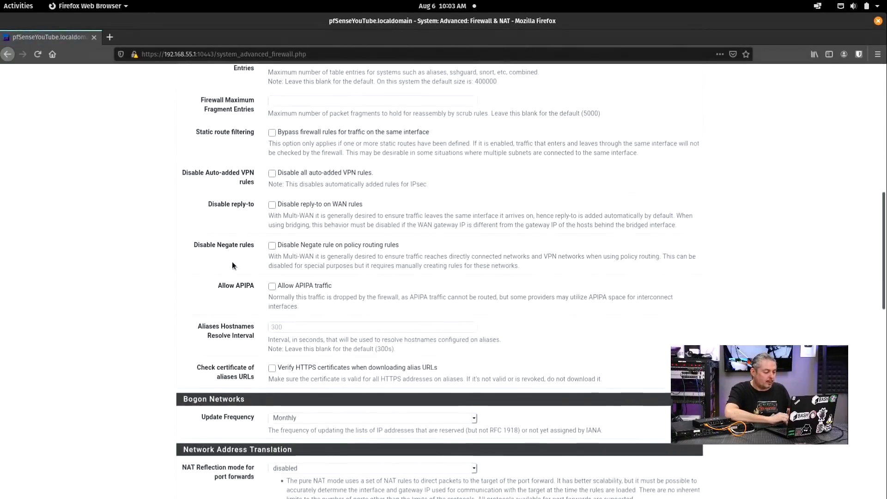
pyautogui.scroll(-7, 233, 265)
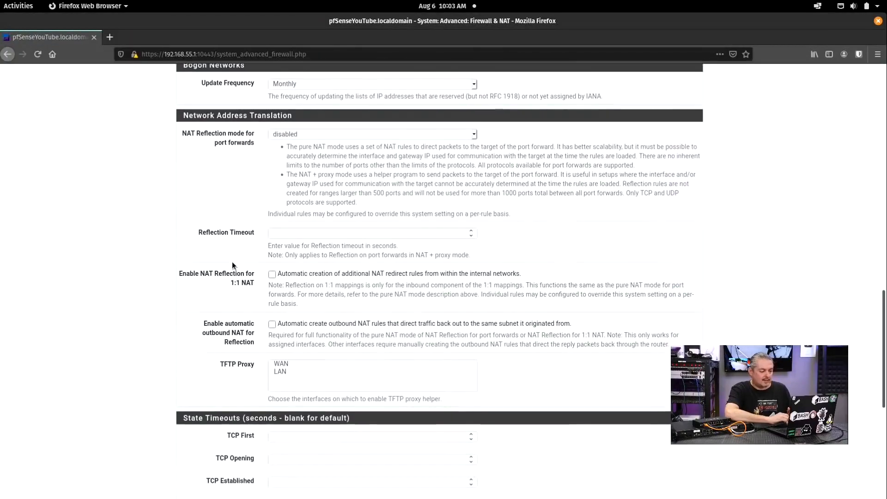
# Step: Set NAT Reflection mode for port forwards to Pure NAT and save the settings
pyautogui.click(313, 134)
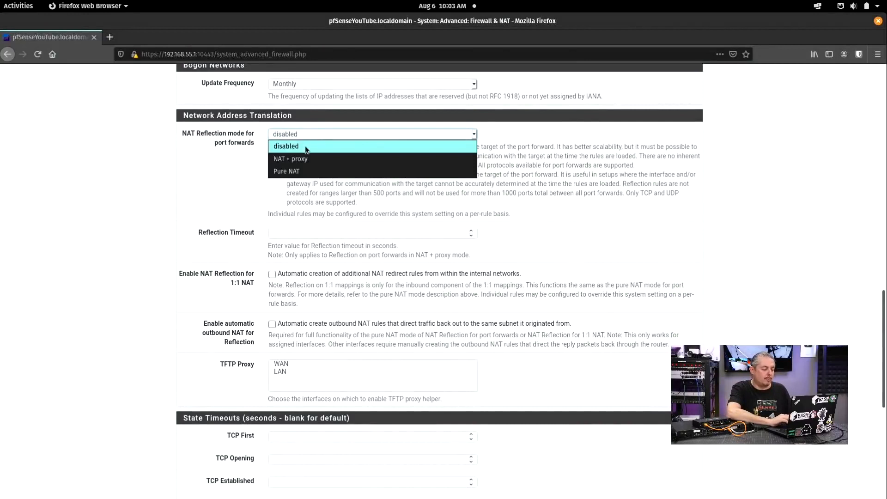
pyautogui.click(298, 170)
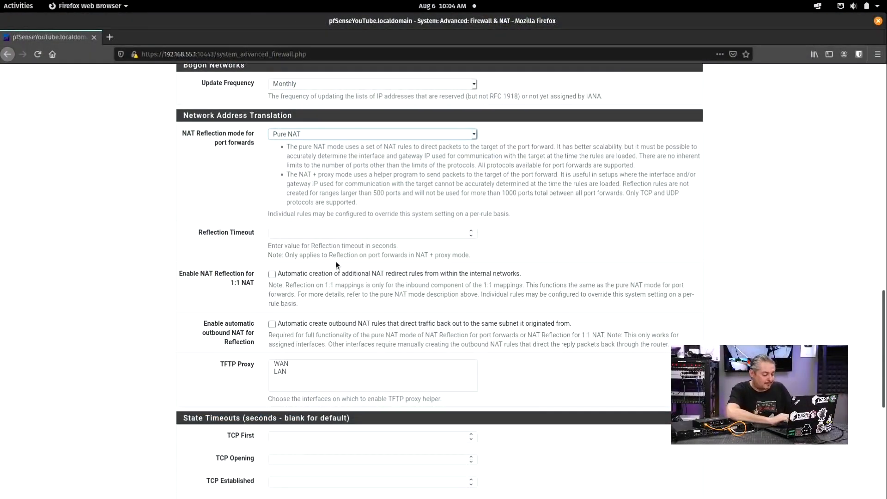
pyautogui.scroll(-5, 336, 262)
pyautogui.click(288, 451)
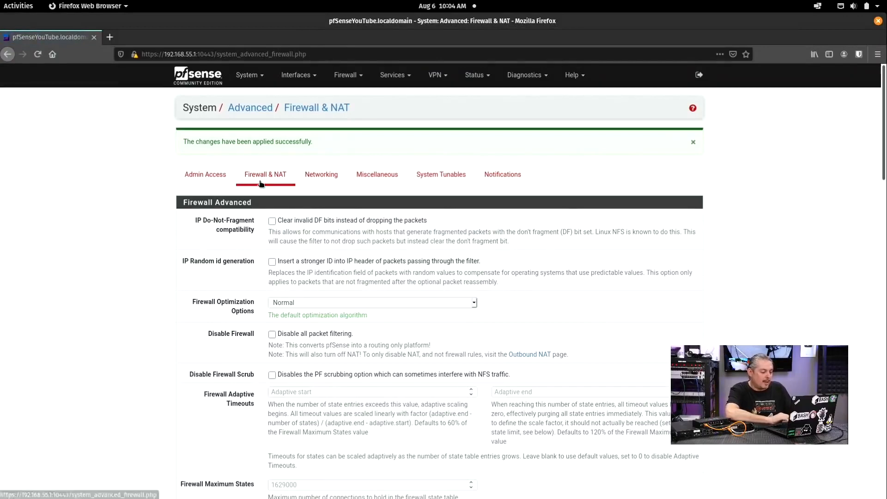
# Step: On Admin Access, tick Disable webConfigurator redirect rule and save the settings
pyautogui.click(224, 174)
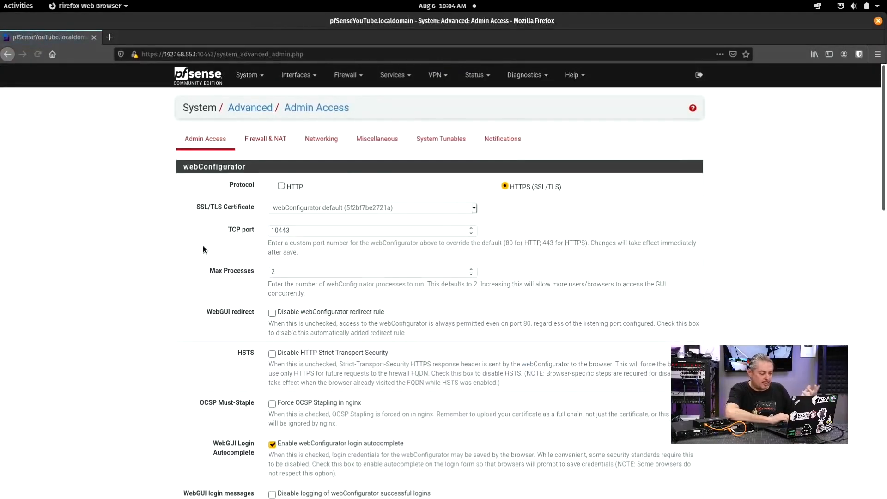
pyautogui.scroll(-2, 203, 246)
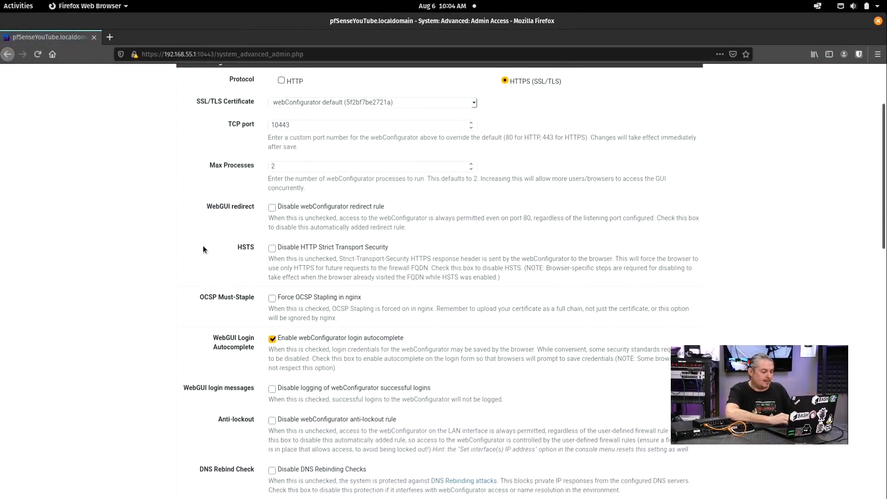
pyautogui.click(279, 207)
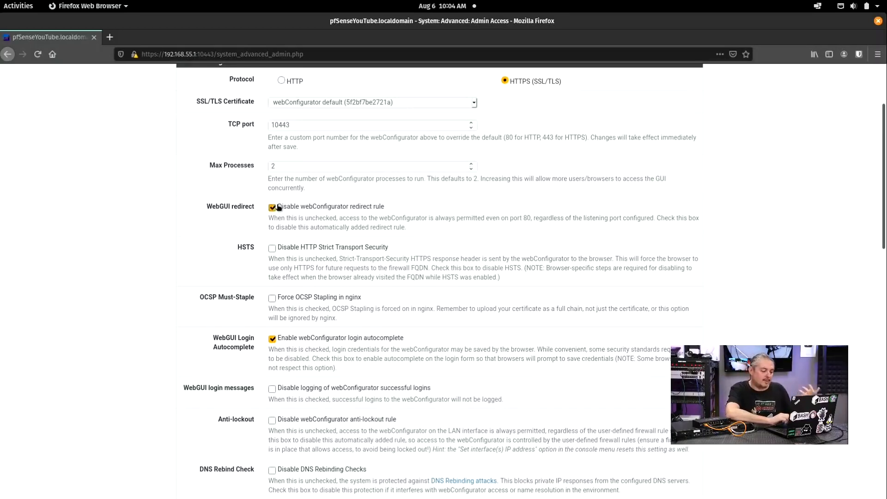
pyautogui.scroll(-15, 279, 207)
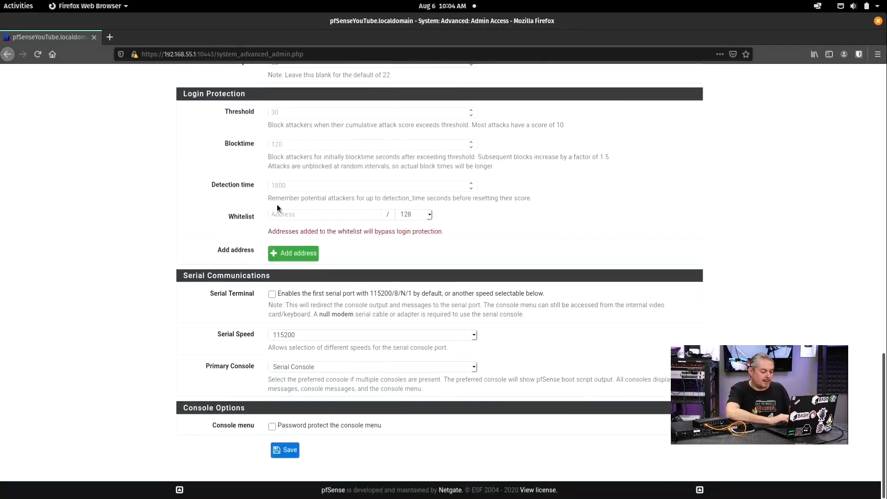
pyautogui.click(284, 454)
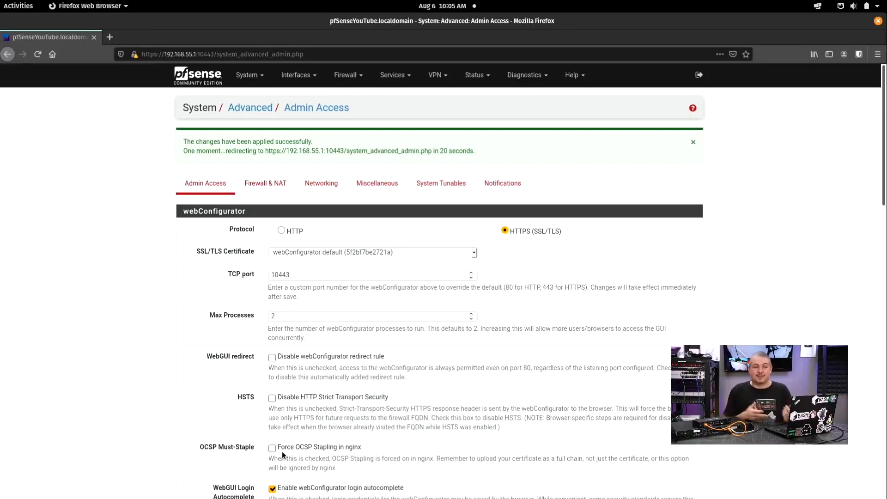
pyautogui.click(241, 78)
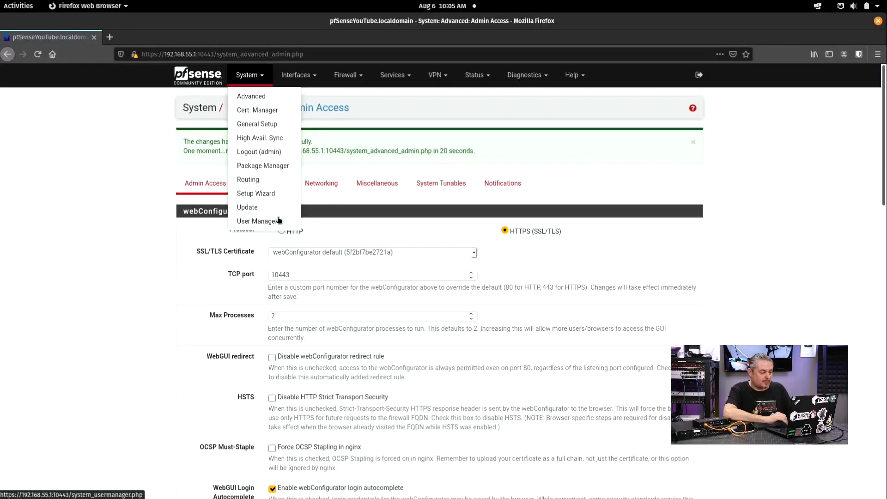
# Step: Go to the User Manager and start adding a new user
pyautogui.click(245, 78)
pyautogui.click(248, 220)
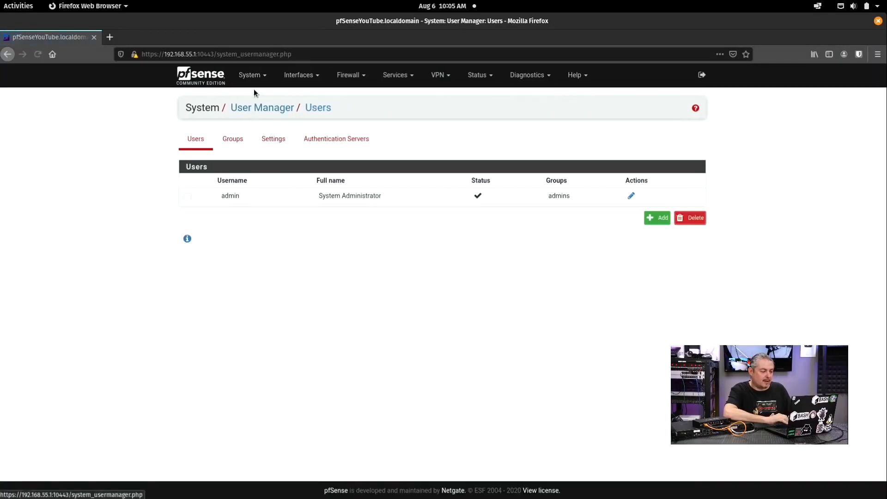
pyautogui.click(250, 75)
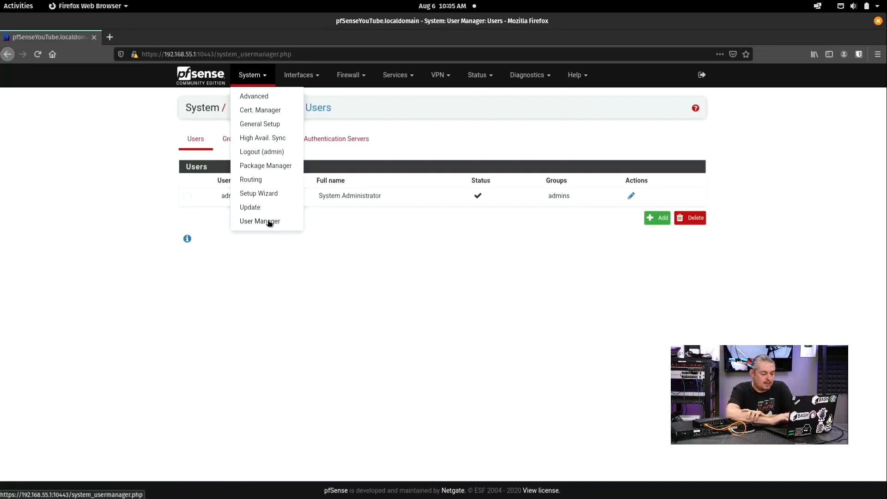
pyautogui.click(459, 287)
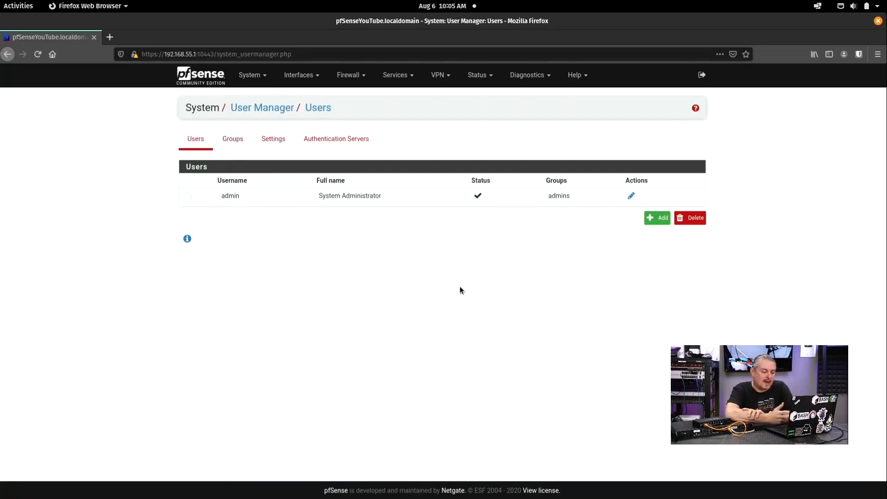
pyautogui.click(652, 224)
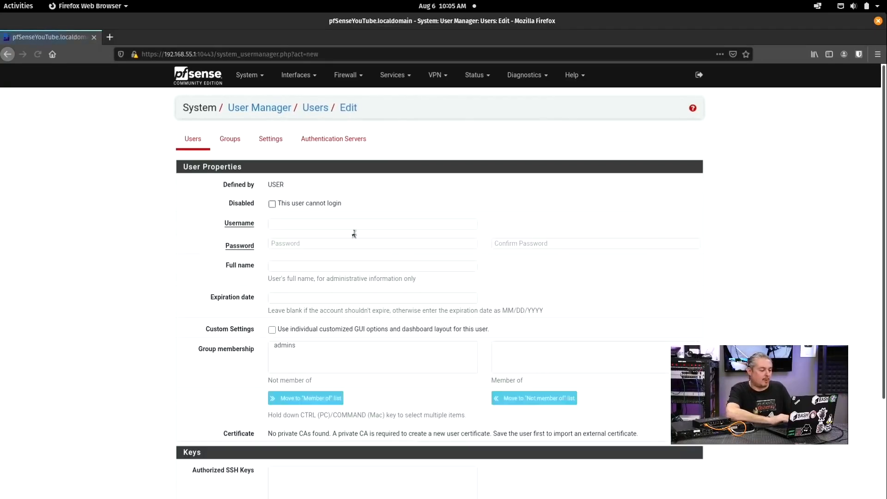
# Step: Enter the new username, set and confirm its password, and add it to the admins group
pyautogui.click(328, 223)
pyautogui.write('tom')
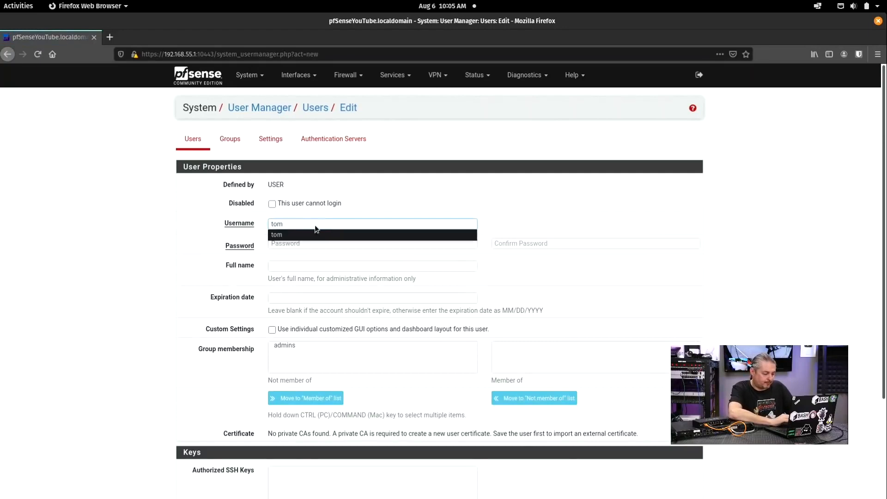
pyautogui.click(303, 233)
pyautogui.click(318, 244)
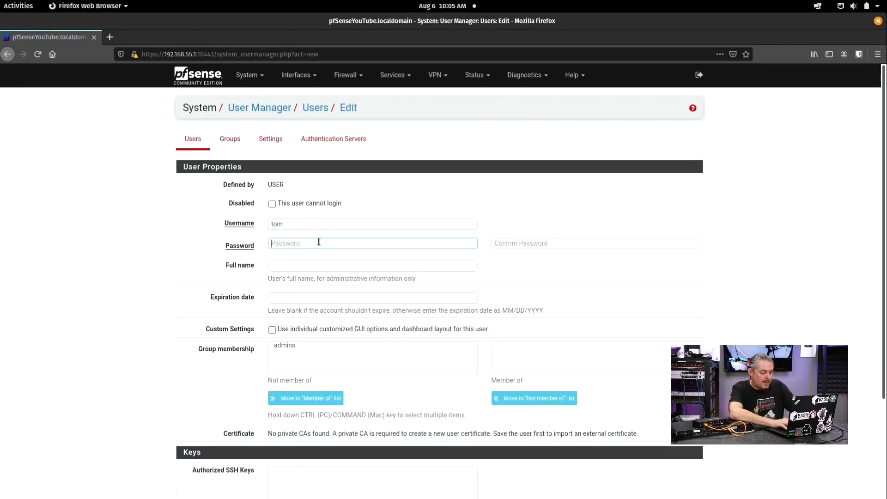
pyautogui.write('******')
pyautogui.press('Tab')
pyautogui.write('******')
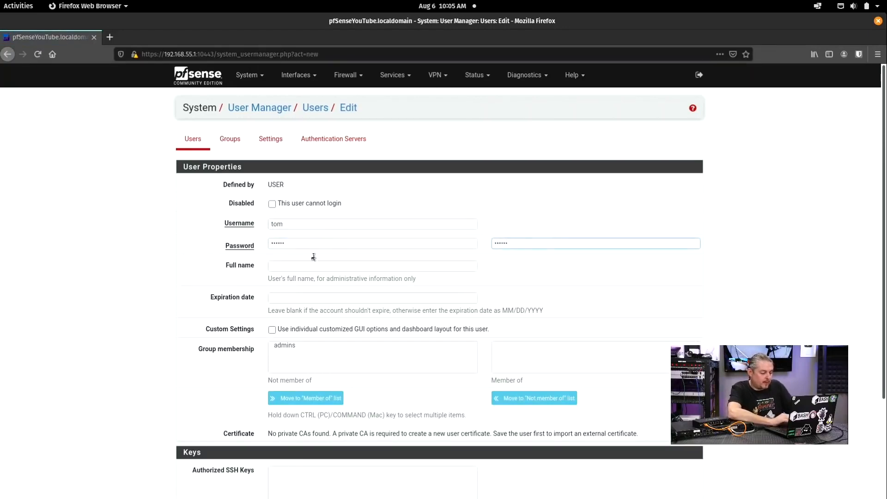
pyautogui.click(311, 343)
pyautogui.click(306, 399)
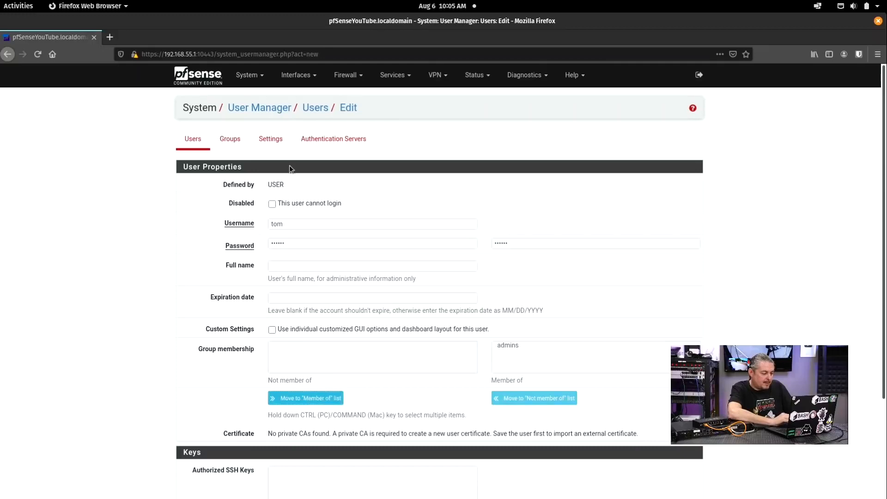
# Step: Fill in the user's full name and save the new account
pyautogui.click(301, 263)
pyautogui.write('Thomas')
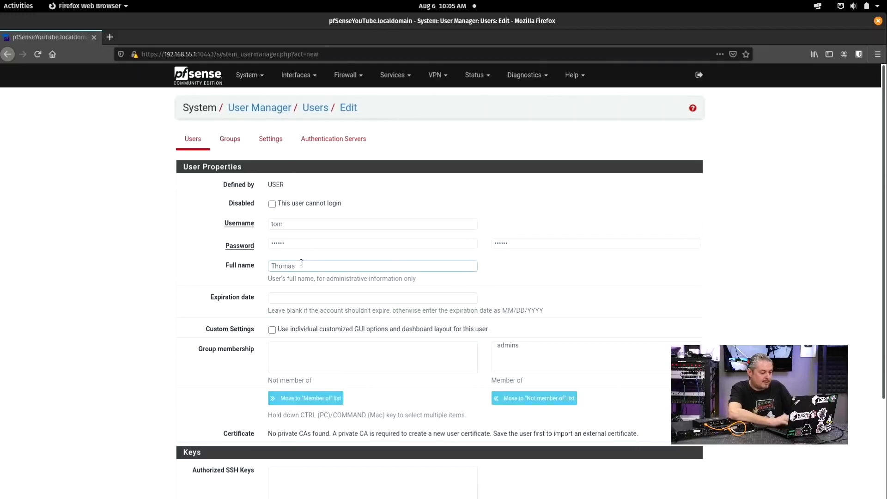
pyautogui.scroll(-5, 301, 263)
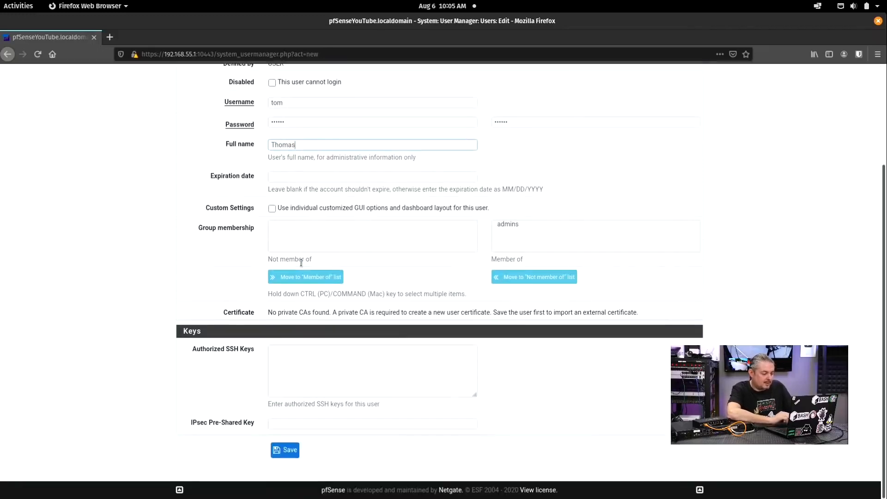
pyautogui.click(347, 354)
pyautogui.click(284, 451)
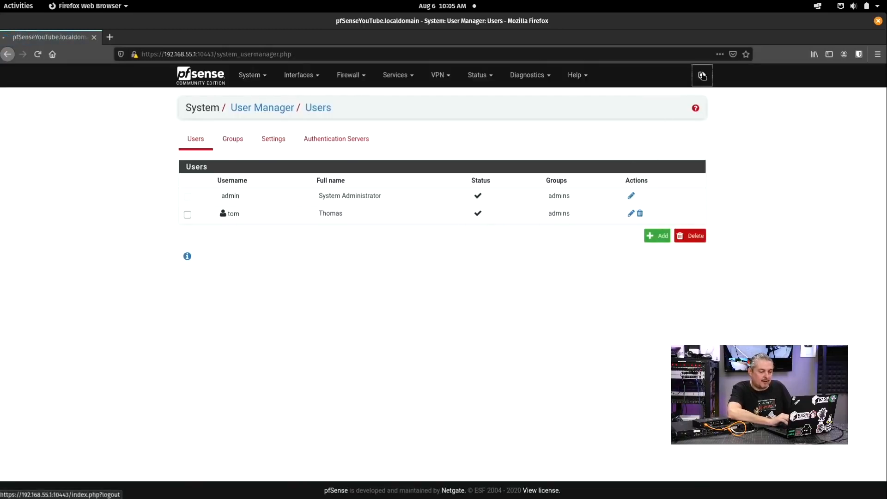
# Step: Log out and sign back in with the newly created user's credentials
pyautogui.click(701, 75)
pyautogui.write('tom')
pyautogui.click(425, 251)
pyautogui.write('••••••')
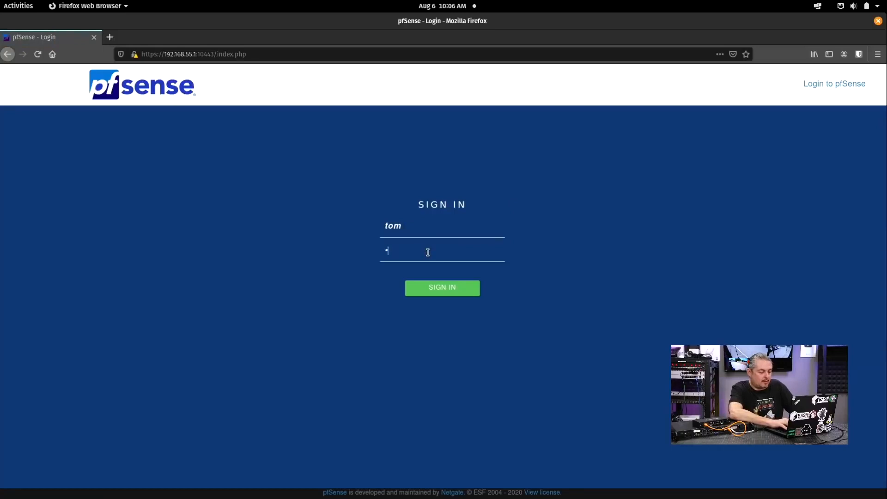
pyautogui.press('Return')
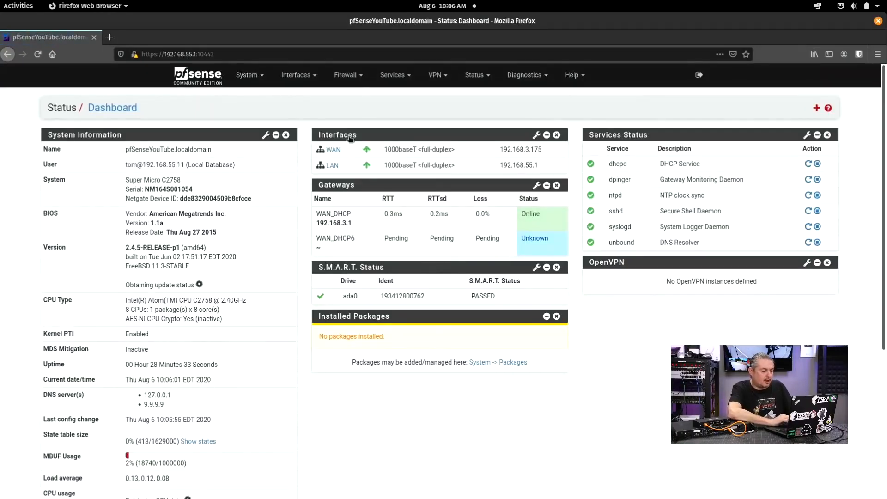
# Step: In System > User Manager, mark the built-in admin account Disabled and save
pyautogui.click(253, 78)
pyautogui.click(258, 218)
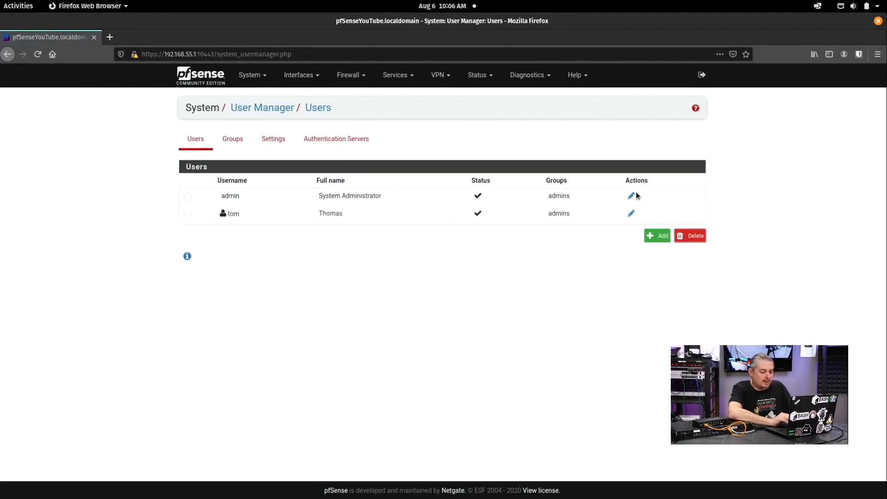
pyautogui.click(631, 196)
pyautogui.click(271, 204)
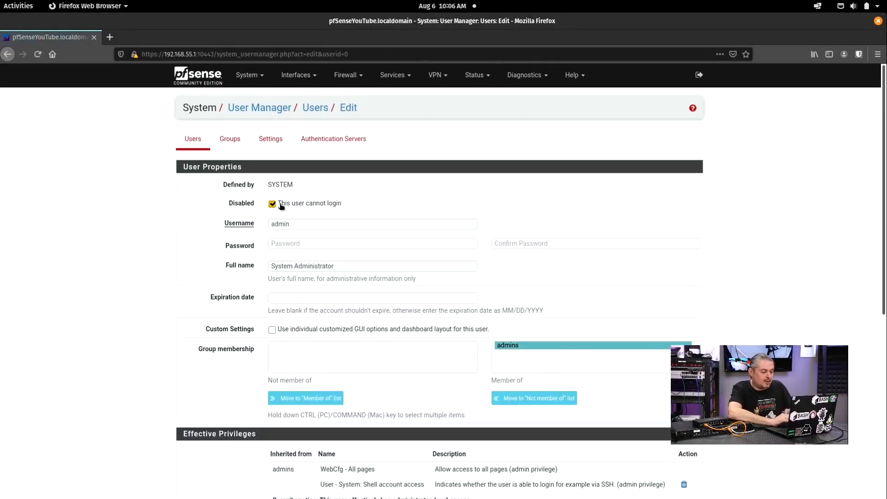
pyautogui.scroll(-4, 532, 258)
pyautogui.scroll(-3, 532, 258)
pyautogui.click(292, 453)
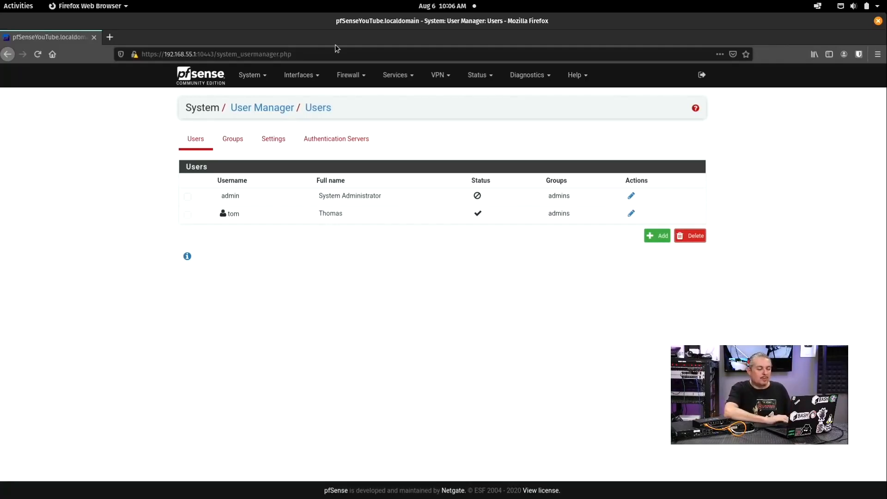
pyautogui.click(251, 75)
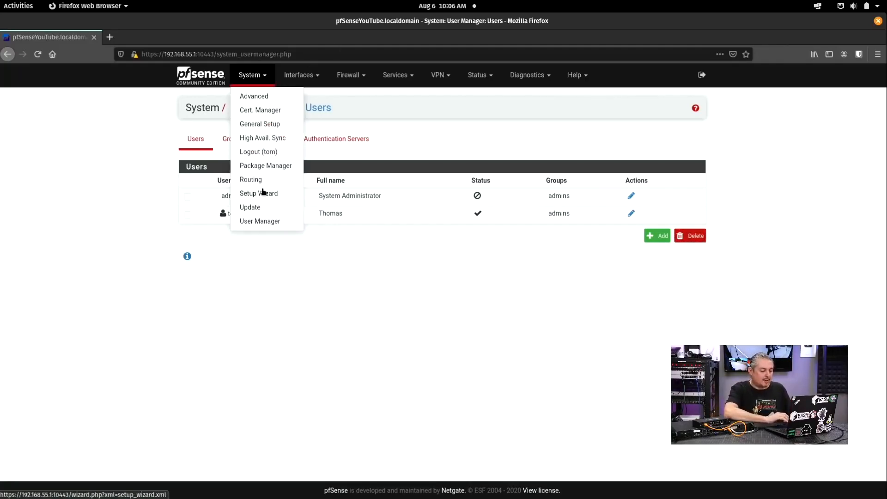
# Step: Open Interfaces > Assignments and view spare ports igb4–igb7 in the Available network ports list
pyautogui.click(317, 81)
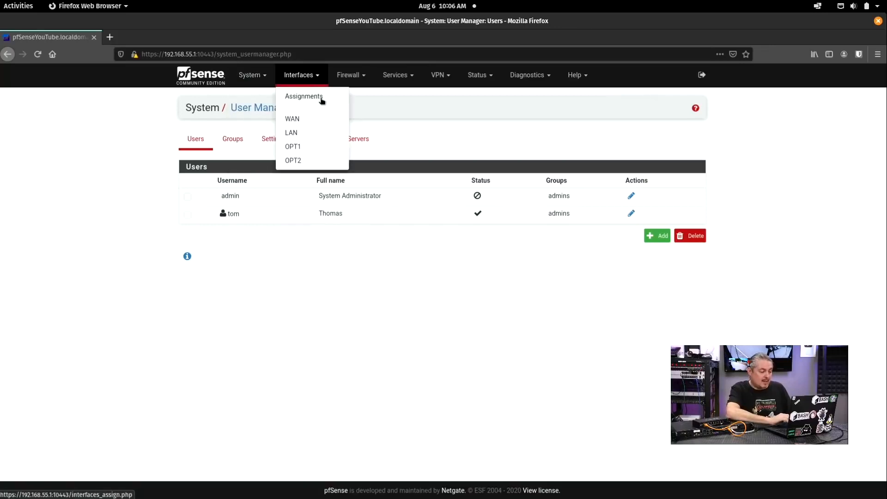
pyautogui.click(321, 98)
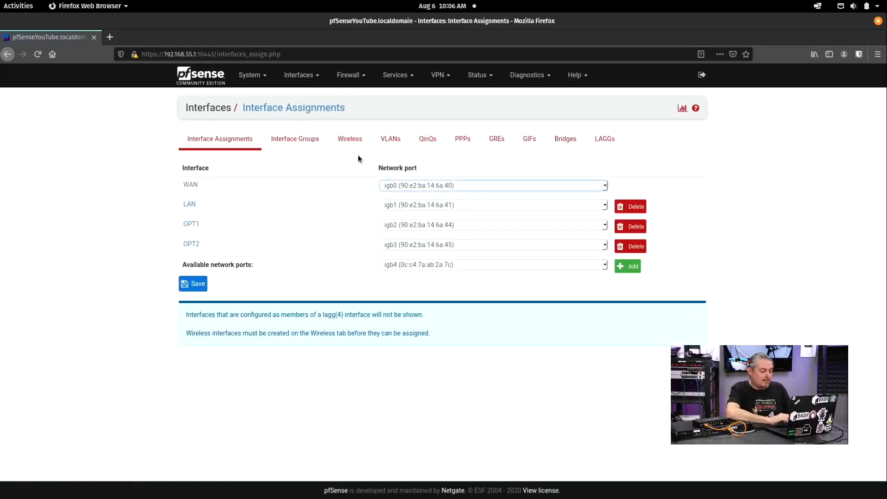
pyautogui.click(431, 264)
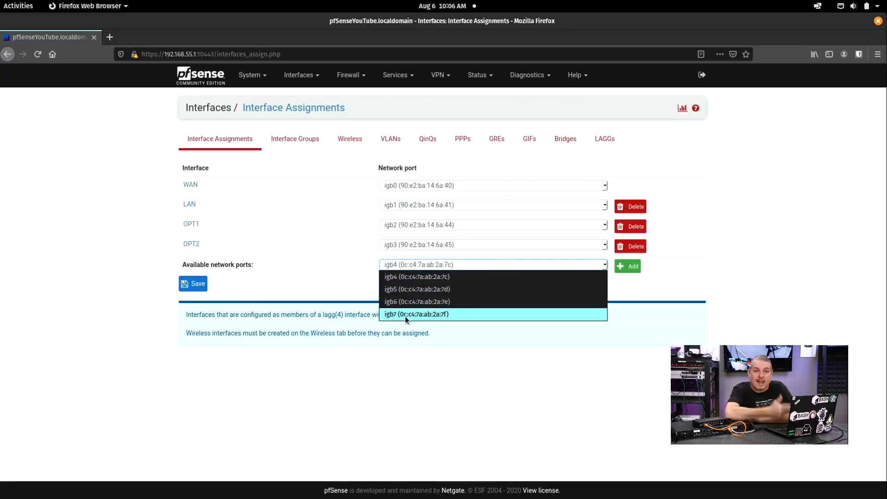
pyautogui.click(123, 288)
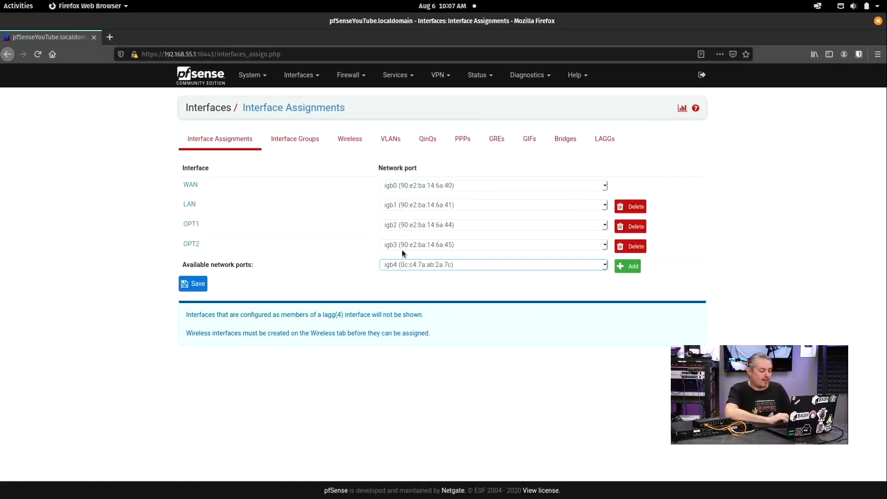
# Step: Add igb4–igb7 as OPT3–OPT6, save the assignments, and open OPT1's settings
pyautogui.click(404, 267)
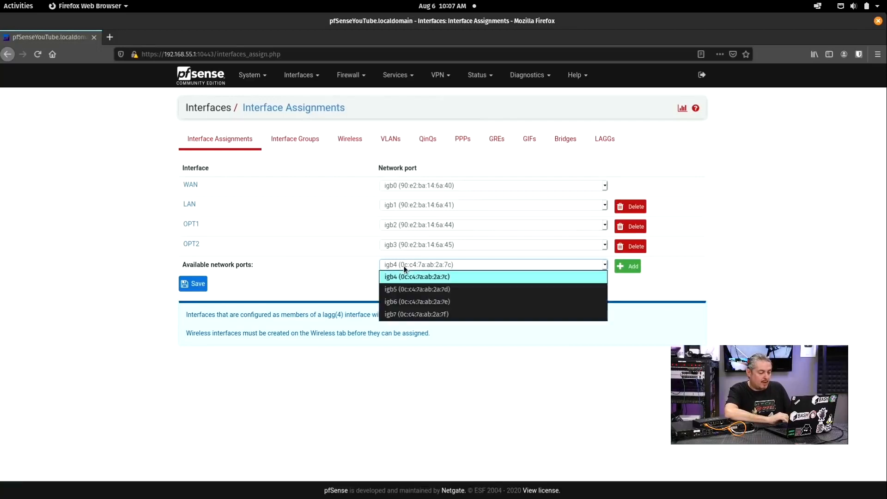
pyautogui.click(404, 276)
pyautogui.click(627, 267)
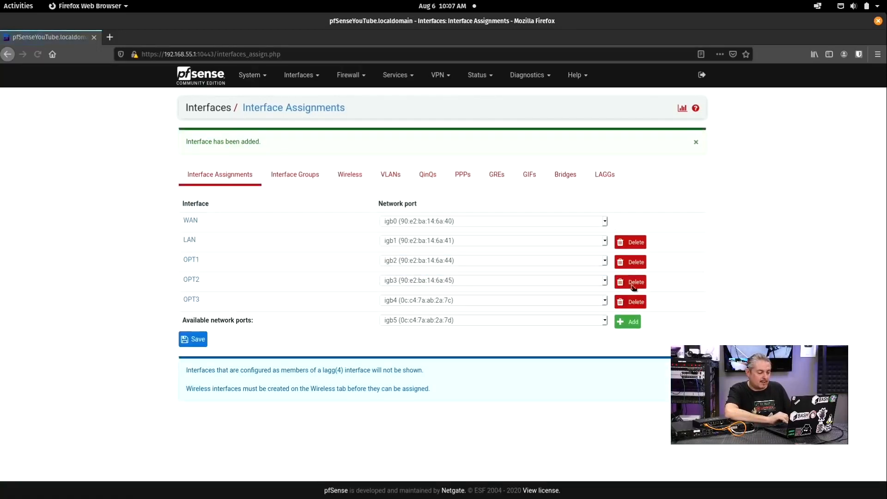
pyautogui.click(630, 322)
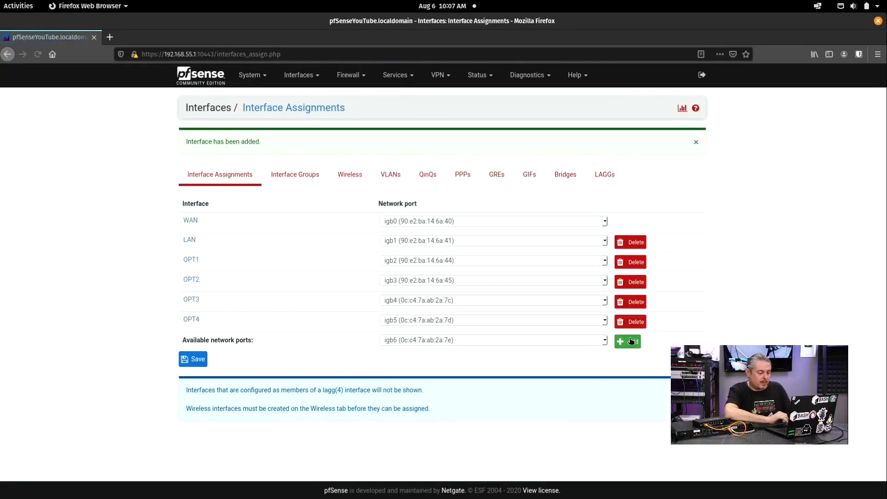
pyautogui.click(631, 340)
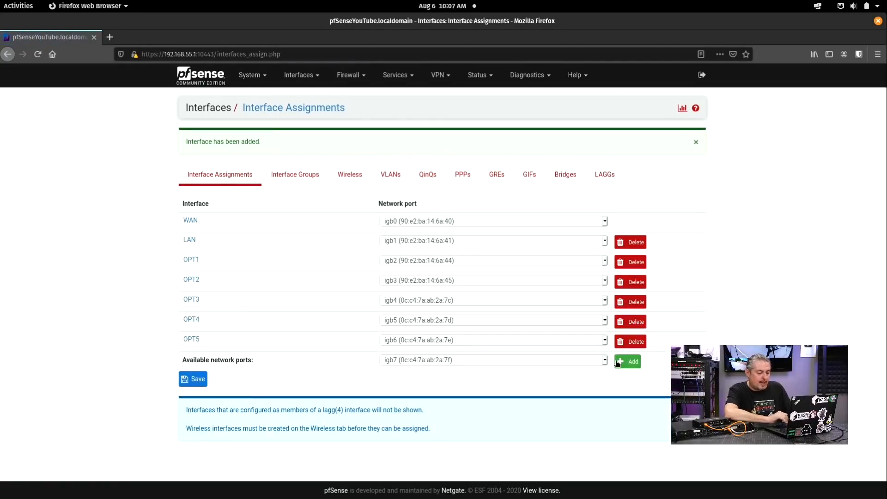
pyautogui.click(617, 362)
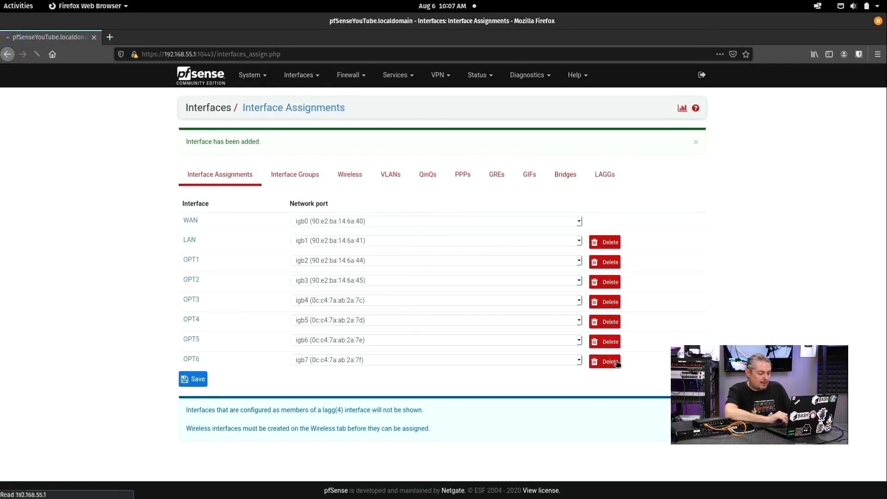
pyautogui.click(183, 381)
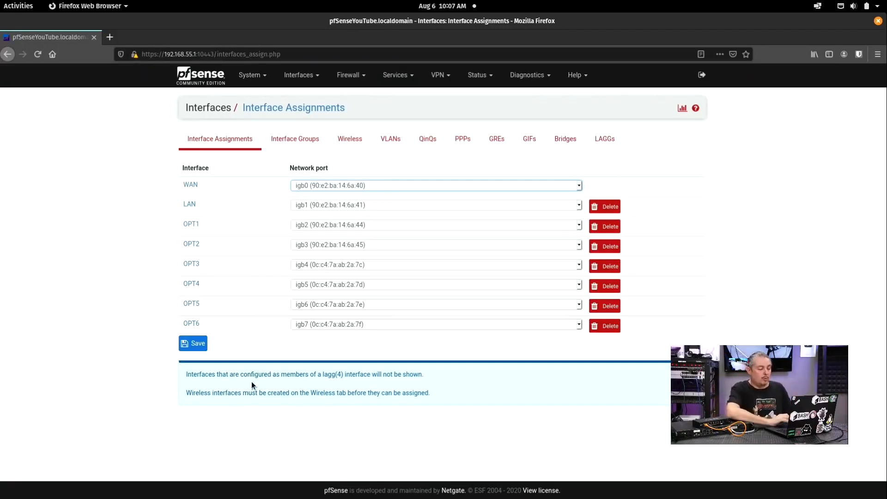
pyautogui.click(192, 225)
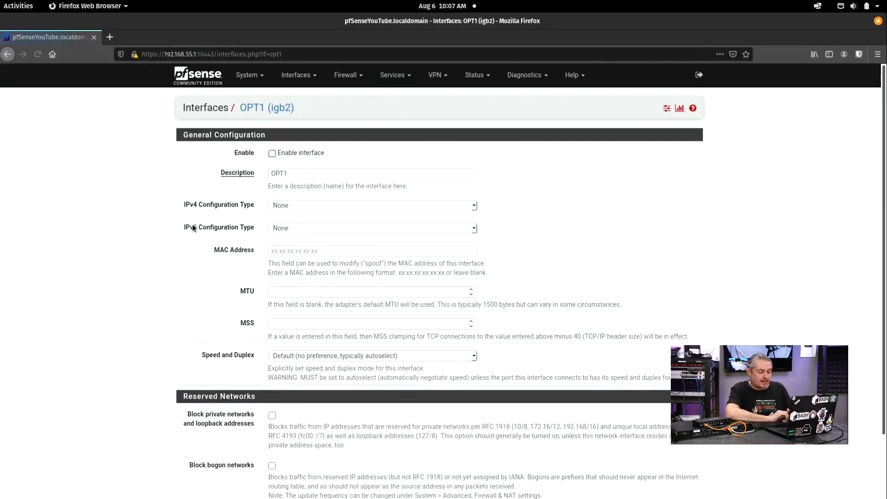
# Step: Enable OPT1, describe it as SomeOtherNetwork, and choose Static IPv4 as its configuration type
pyautogui.click(285, 154)
pyautogui.doubleClick(303, 172)
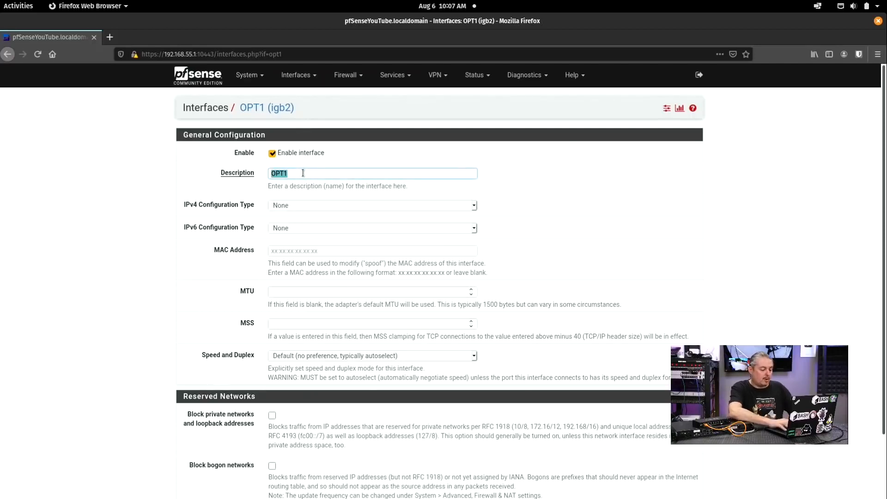
pyautogui.write('SomeOh')
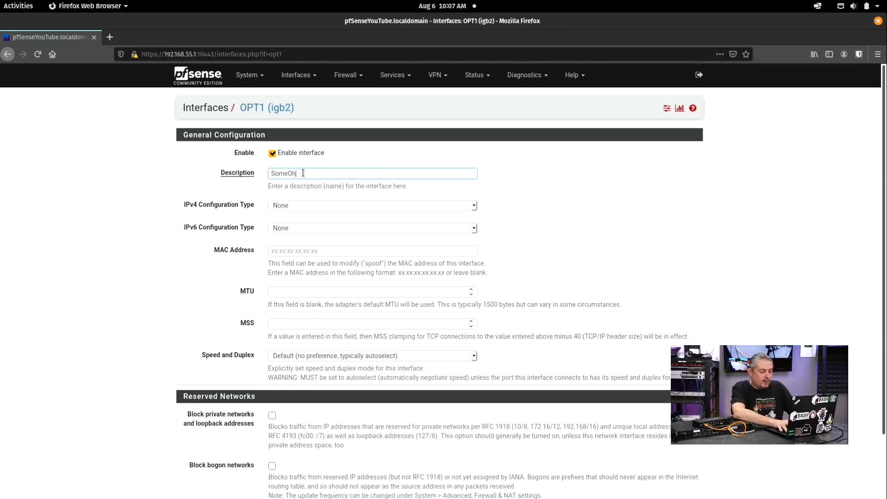
pyautogui.press('BackSpace')
pyautogui.write('ther')
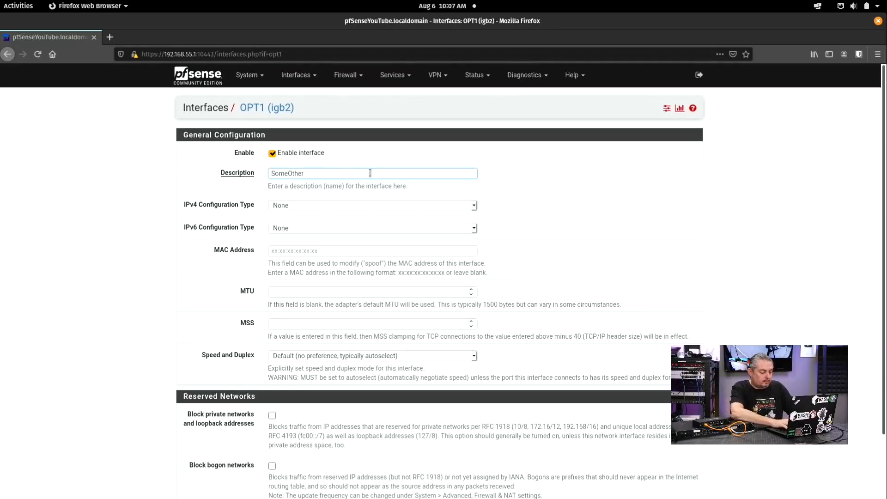
pyautogui.write('Network')
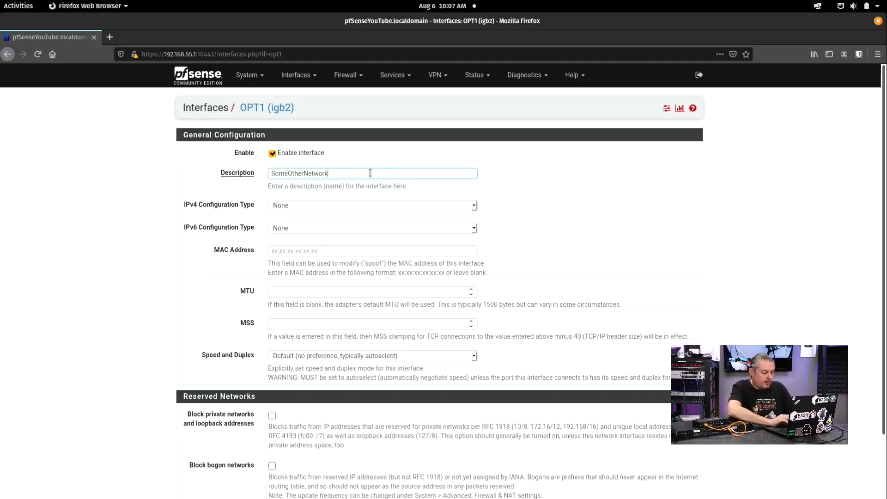
pyautogui.click(301, 204)
pyautogui.click(295, 224)
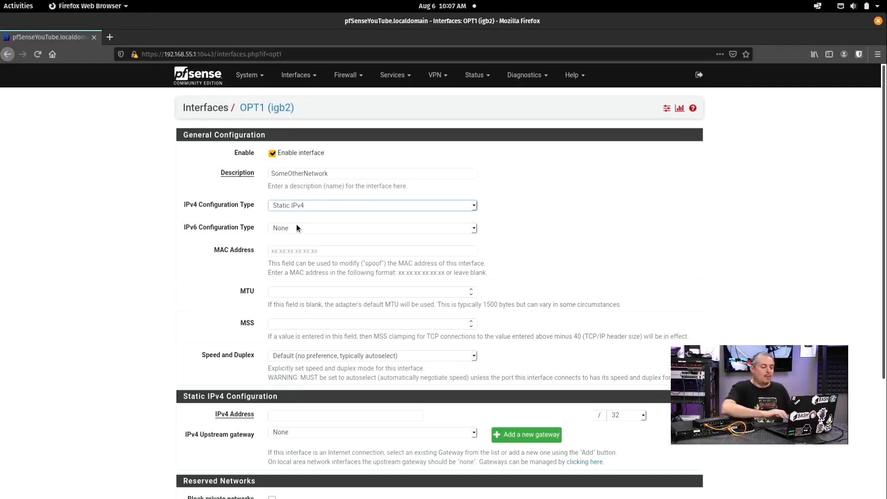
pyautogui.doubleClick(357, 175)
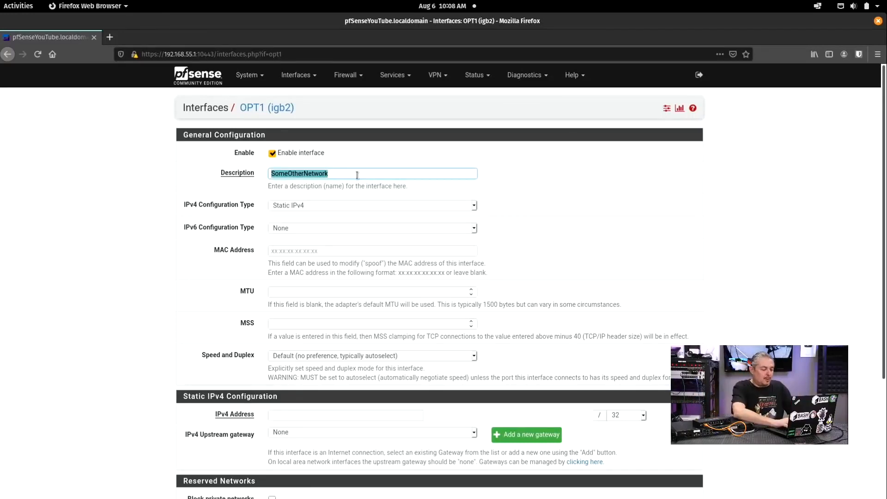
# Step: Change OPT1's description to WAN and keep IPv6 Configuration Type as None
pyautogui.write('W')
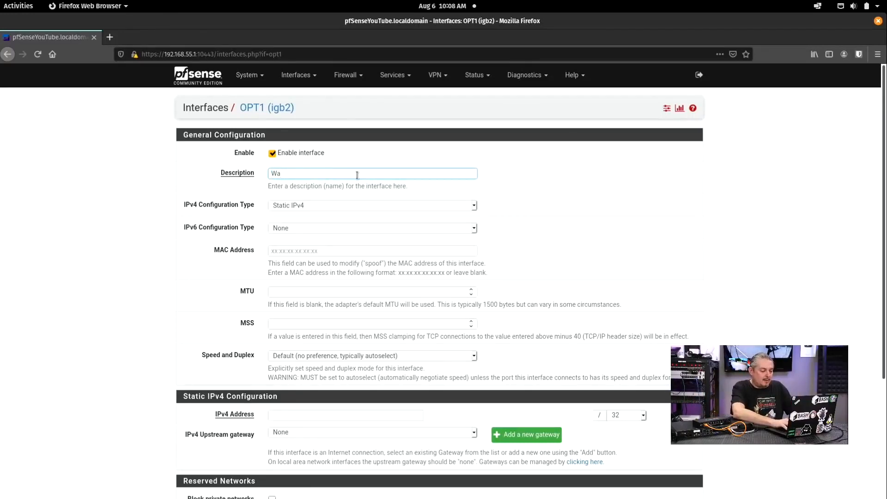
pyautogui.write('a')
pyautogui.press('BackSpace')
pyautogui.write('AN')
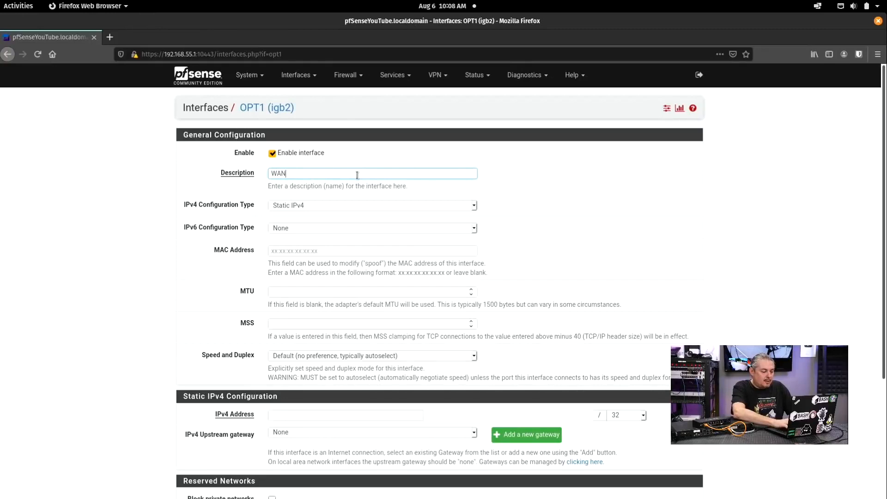
pyautogui.click(315, 224)
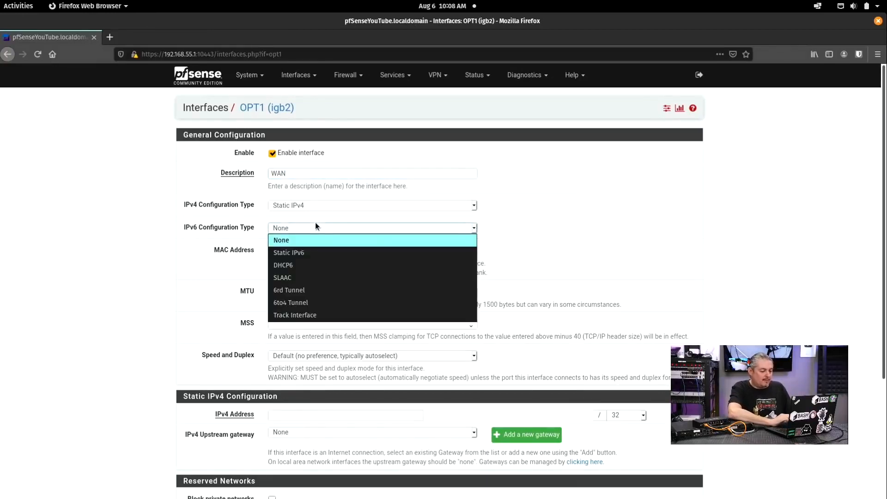
pyautogui.click(313, 222)
pyautogui.scroll(-4, 449, 261)
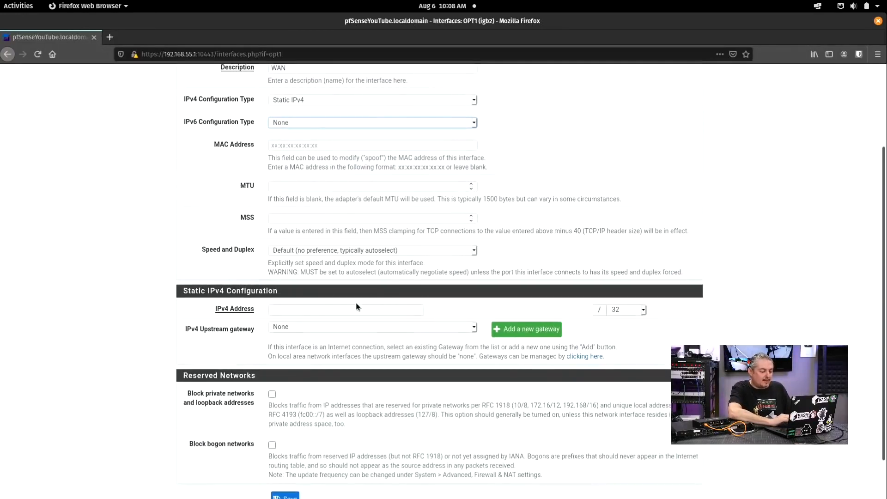
# Step: Enter static IPv4 address 10.1.1.15, leaving the upstream gateway as None
pyautogui.click(317, 311)
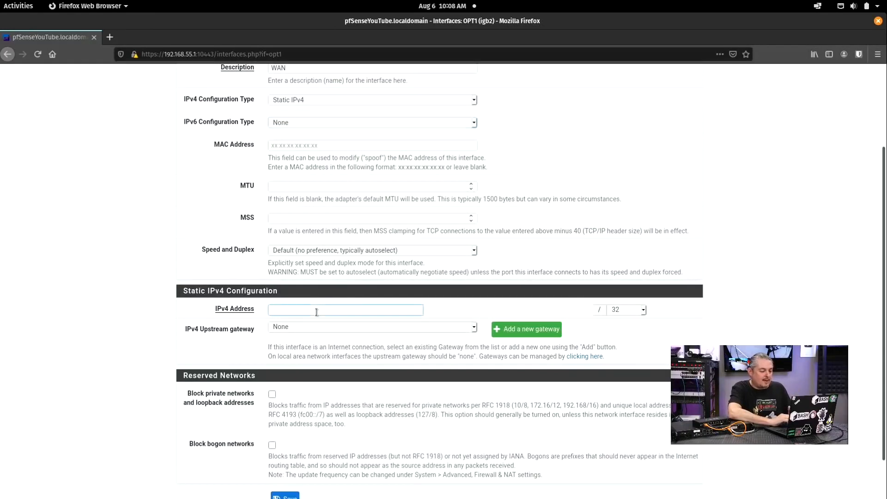
pyautogui.click(310, 325)
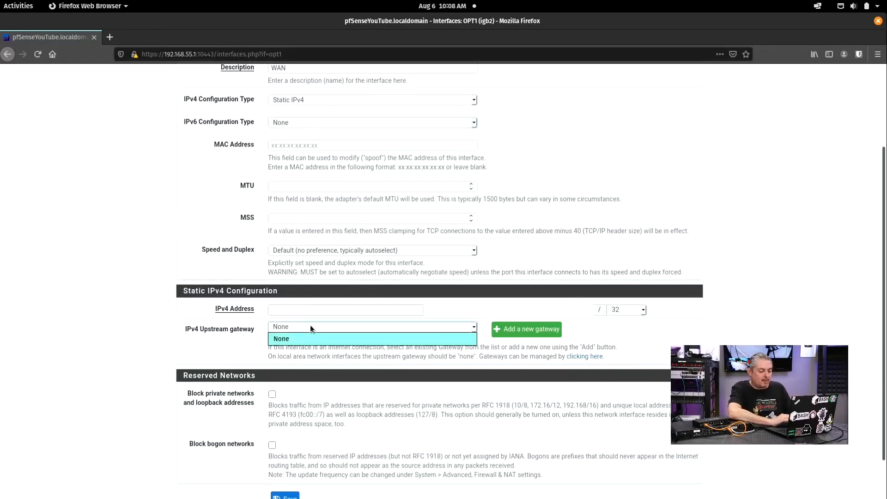
pyautogui.click(309, 326)
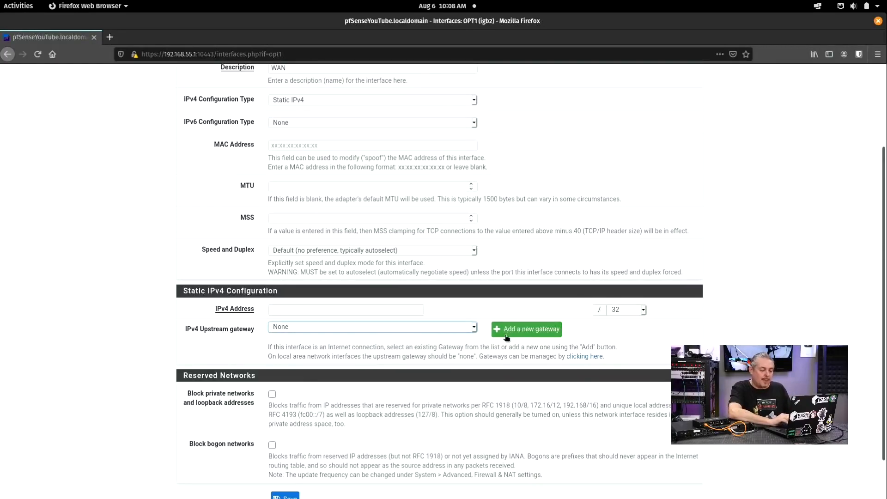
pyautogui.scroll(3, 386, 295)
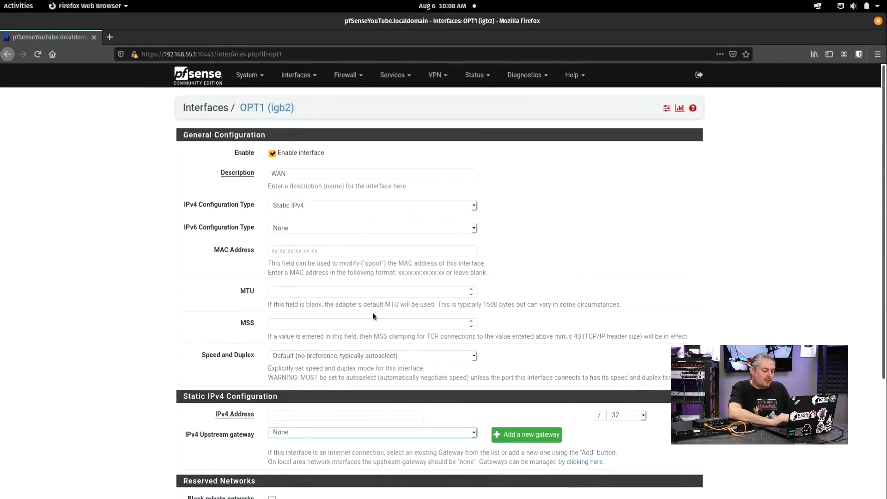
pyautogui.scroll(-3, 308, 318)
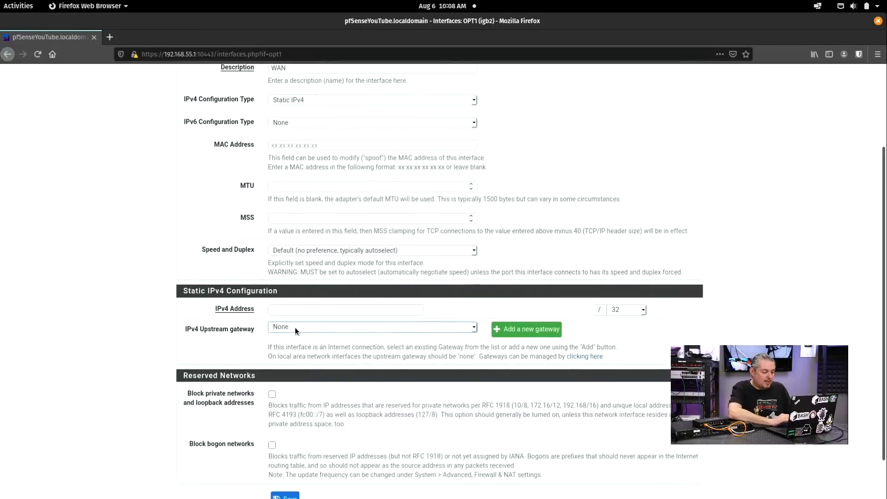
pyautogui.click(310, 308)
pyautogui.write('10')
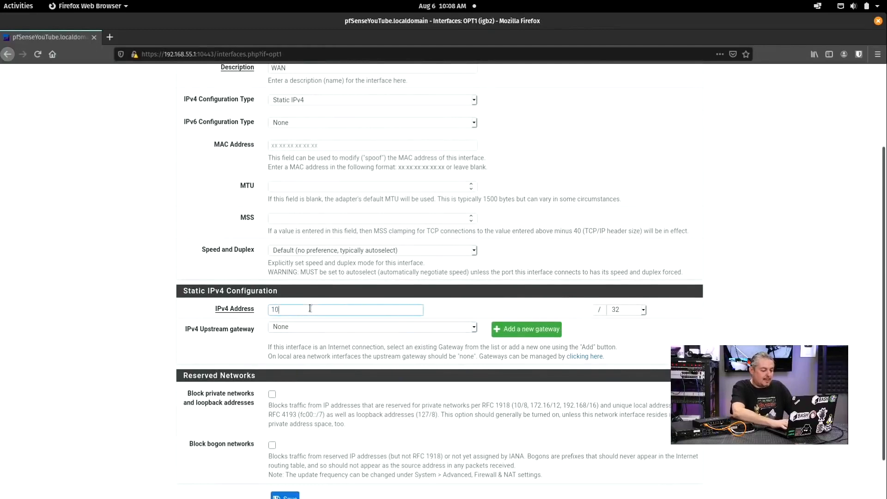
pyautogui.write('.1.1.')
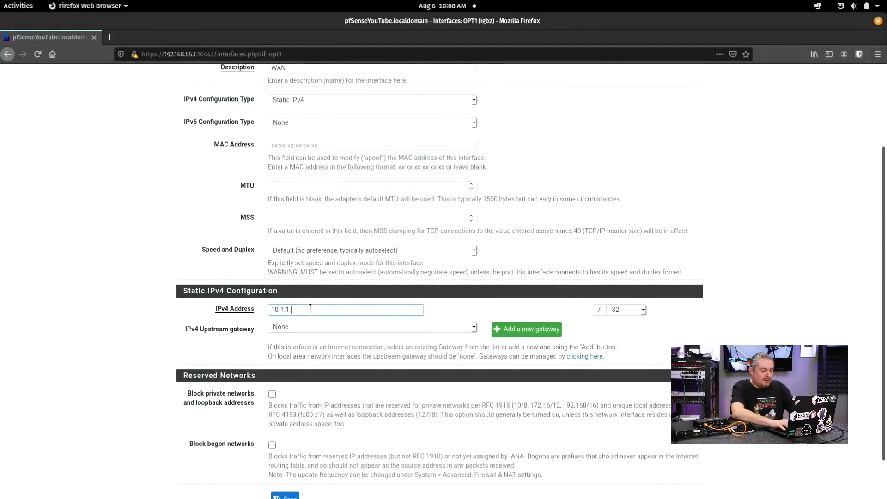
pyautogui.write('15')
pyautogui.hotkey('ctrl', 'a')
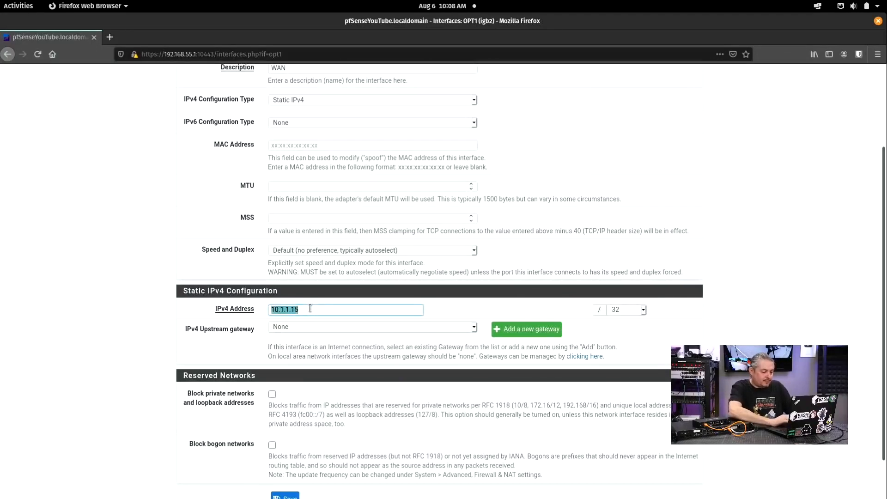
# Step: Add a new upstream gateway named WANS with IPv4 address 10.1.1.1
pyautogui.click(524, 327)
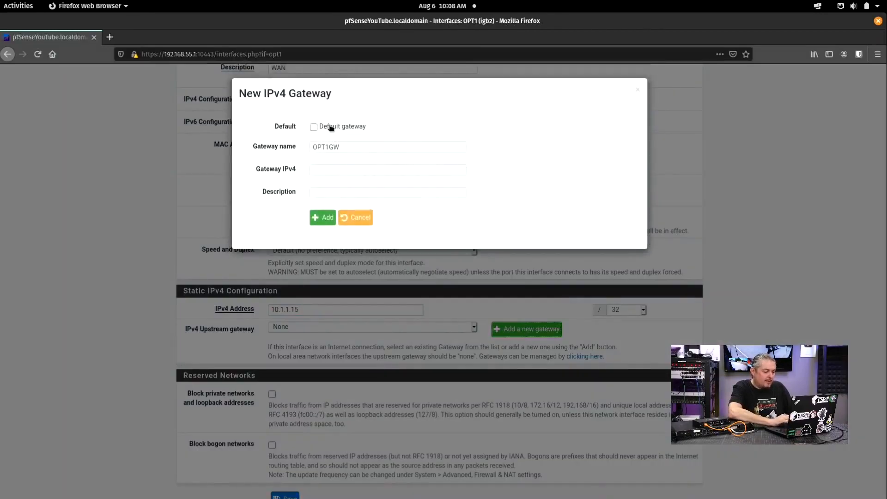
pyautogui.doubleClick(353, 146)
pyautogui.write('WANS')
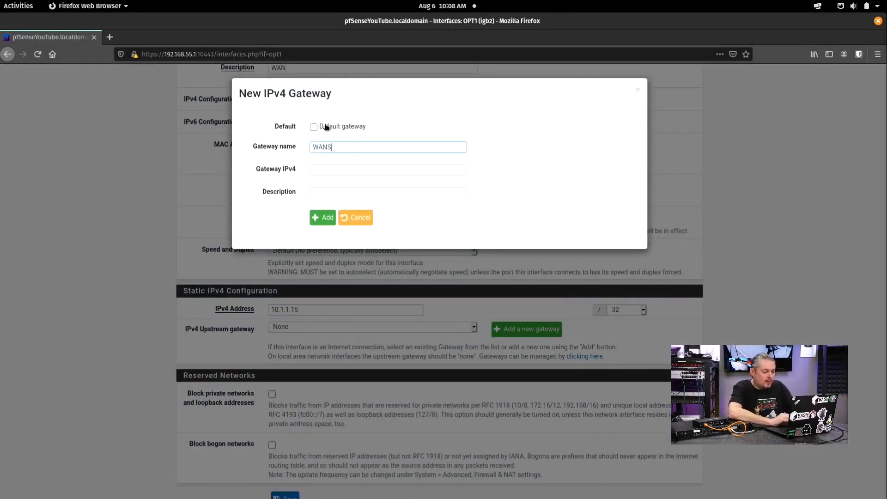
pyautogui.click(339, 169)
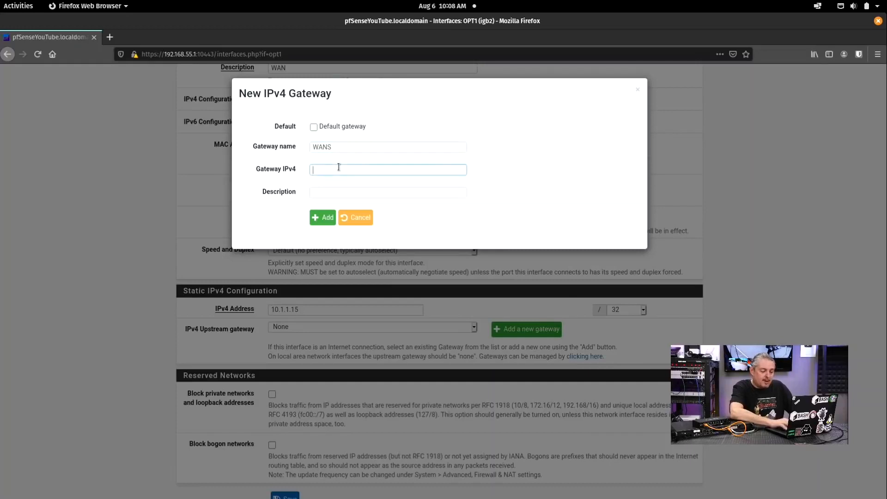
pyautogui.write('10.1.1')
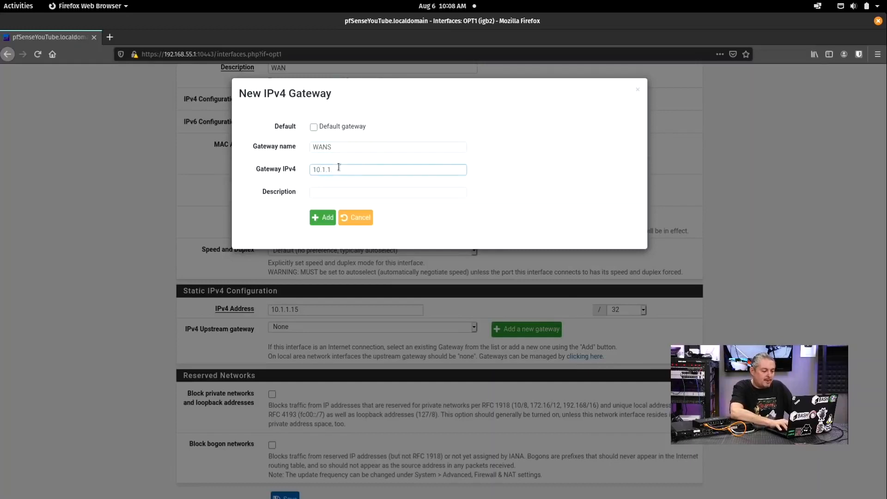
pyautogui.write('.1')
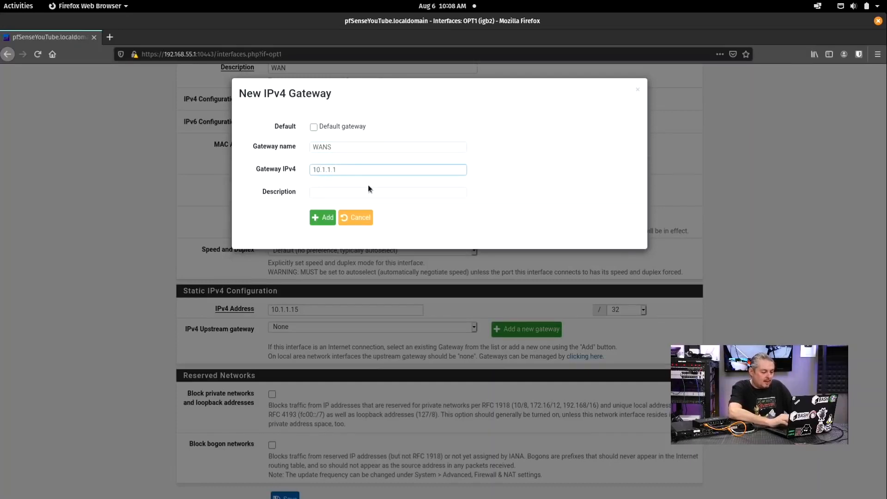
pyautogui.click(350, 192)
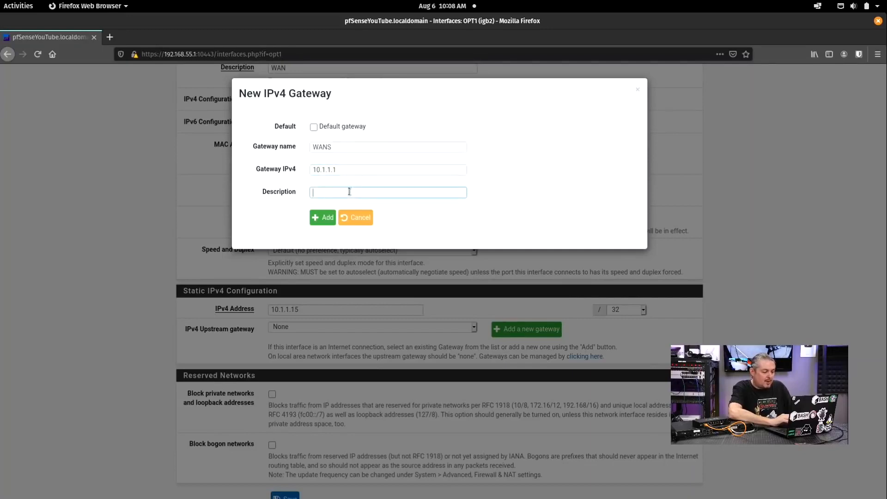
pyautogui.click(322, 218)
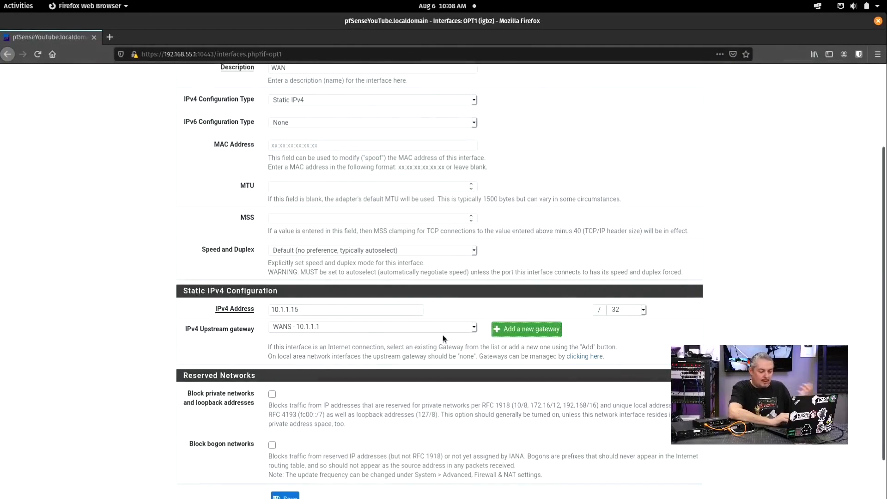
# Step: Change the subnet mask of OPT1's 10.1.1.15 address from /32 to /24
pyautogui.click(628, 310)
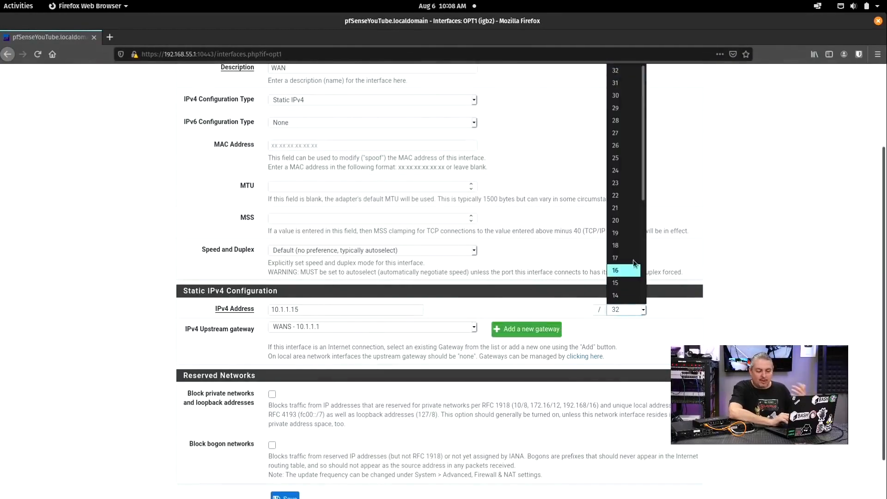
pyautogui.click(623, 170)
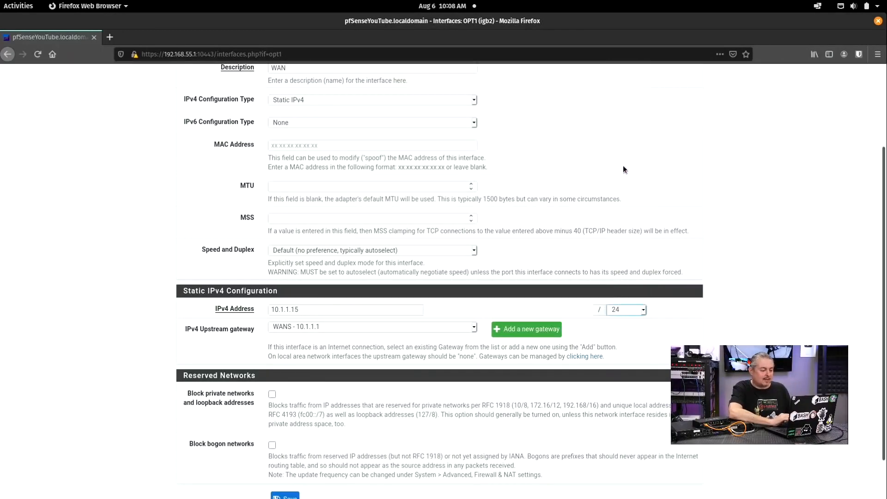
pyautogui.scroll(-2, 363, 282)
pyautogui.scroll(4, 362, 280)
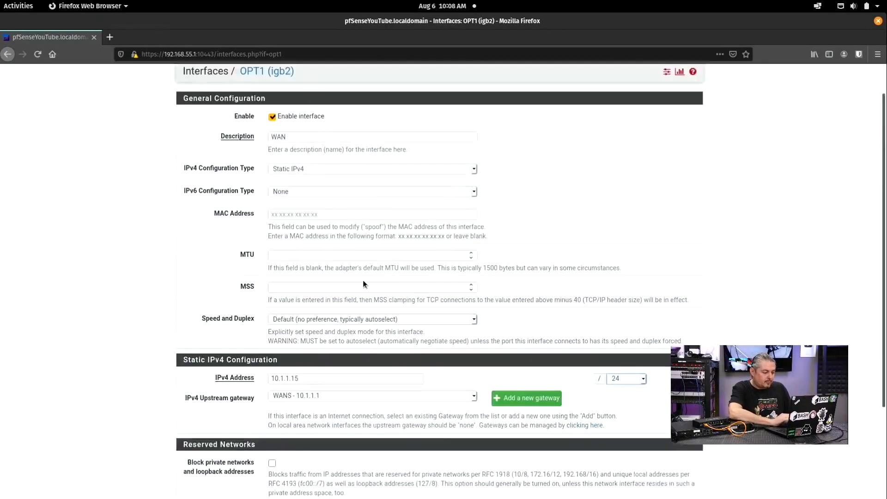
pyautogui.scroll(-4, 362, 280)
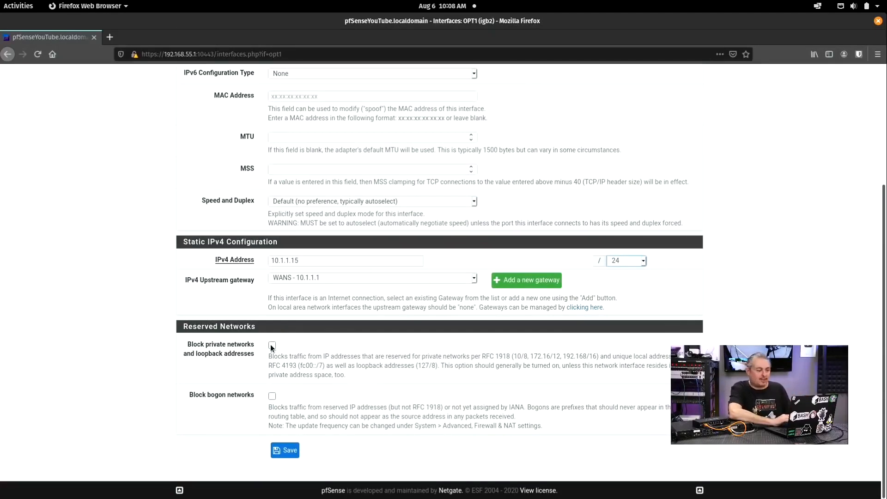
# Step: Try saving OPT1, get the duplicate WAN description error, and rename the description to WAN2
pyautogui.click(288, 453)
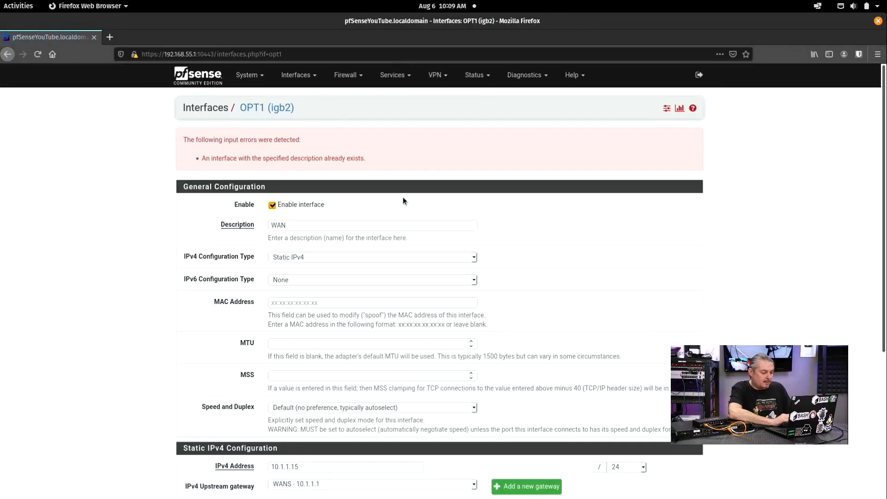
pyautogui.scroll(-3, 403, 201)
pyautogui.scroll(3, 405, 198)
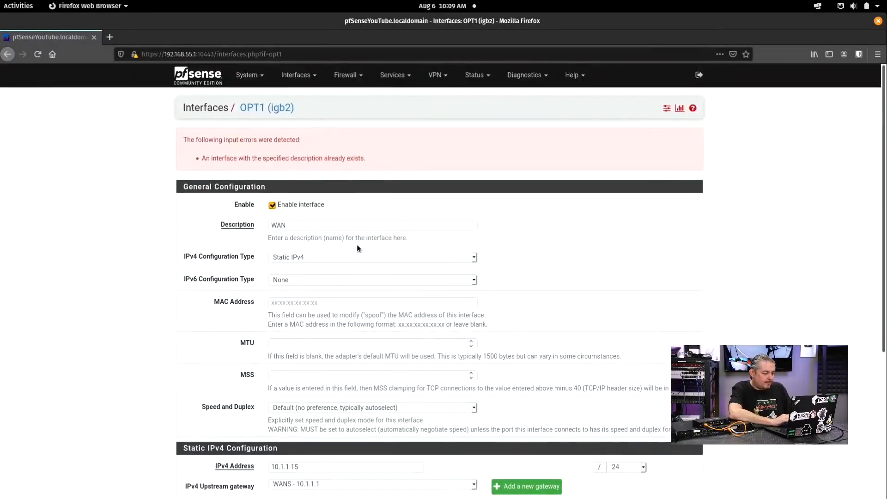
pyautogui.click(298, 226)
pyautogui.write('2')
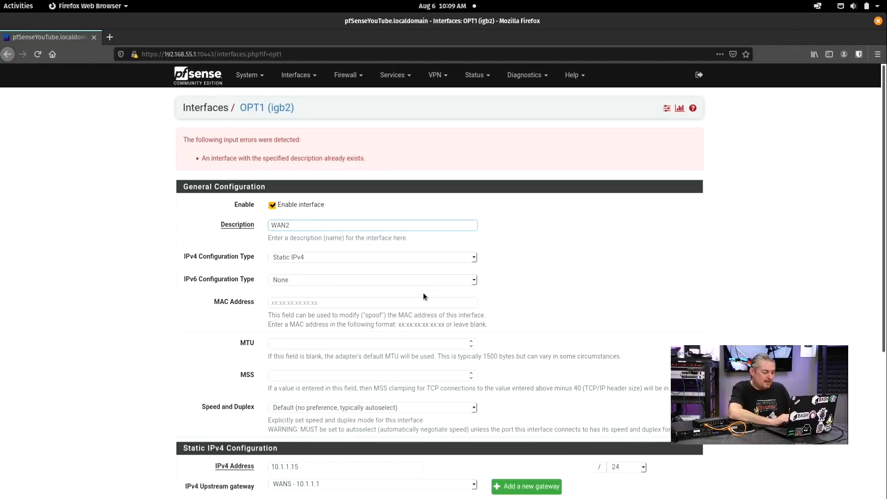
pyautogui.scroll(-3, 424, 297)
pyautogui.scroll(-2, 424, 297)
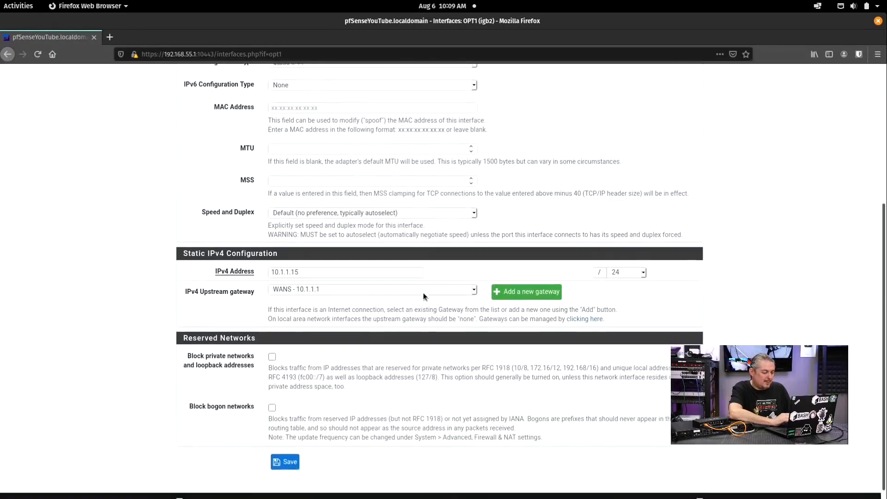
# Step: Save and apply the WAN2 settings, then review static 10.1.1.15/24 via gateway WANS
pyautogui.click(287, 450)
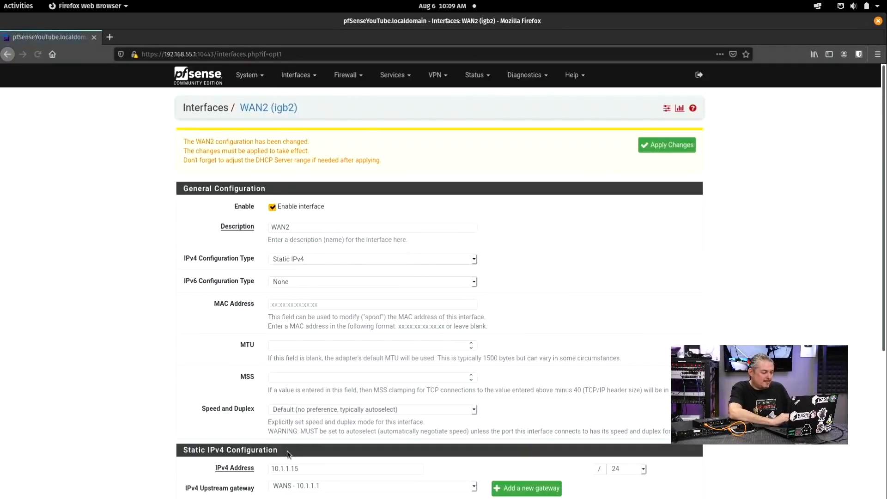
pyautogui.click(679, 148)
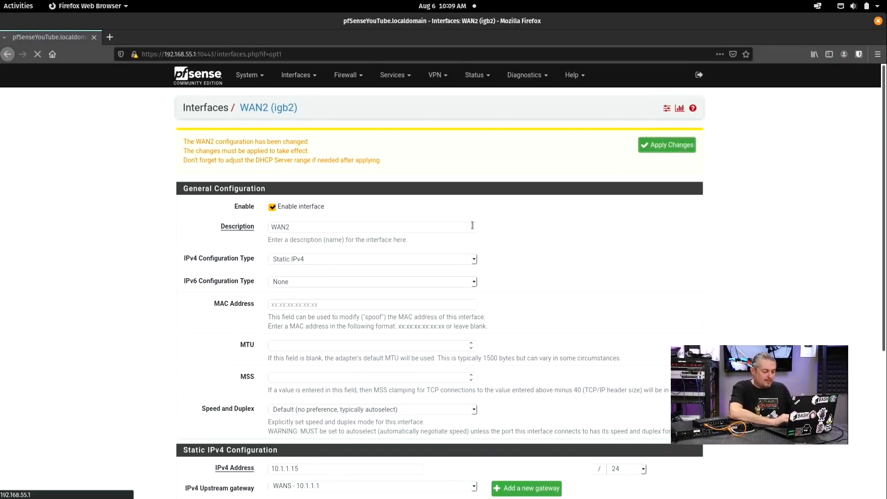
pyautogui.scroll(-3, 472, 225)
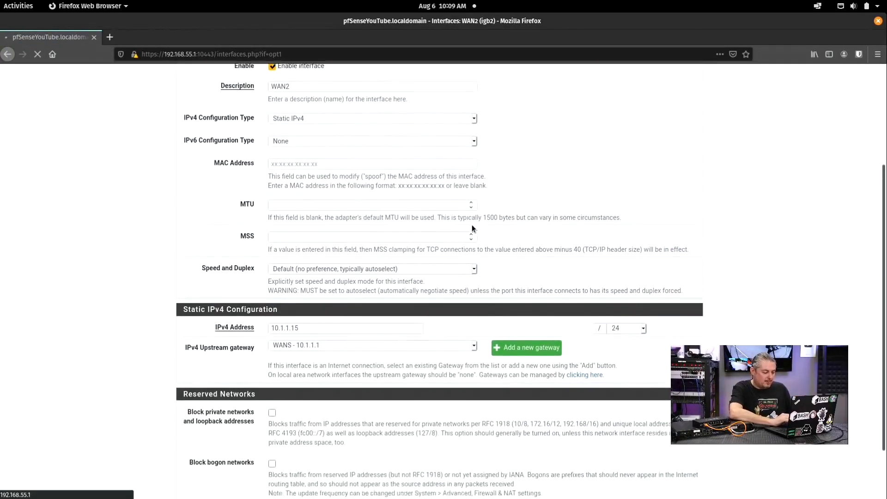
pyautogui.scroll(-2, 472, 225)
pyautogui.scroll(5, 472, 225)
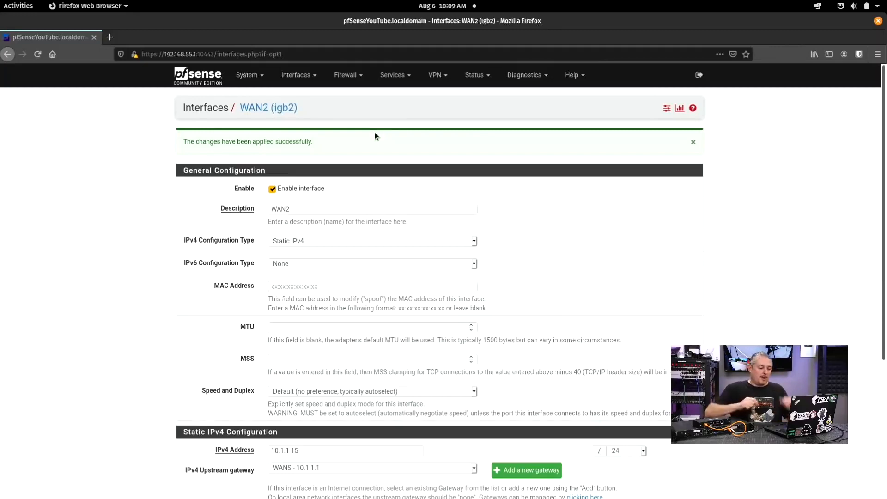
pyautogui.scroll(-4, 471, 201)
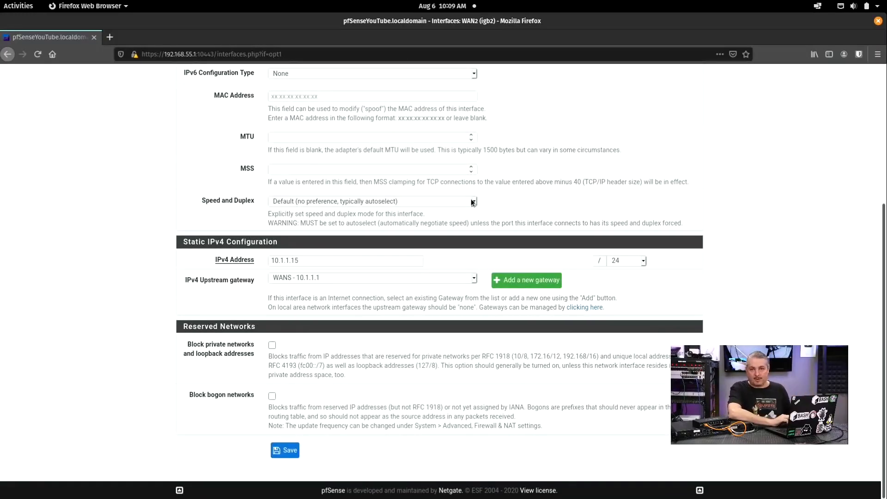
pyautogui.scroll(5, 470, 201)
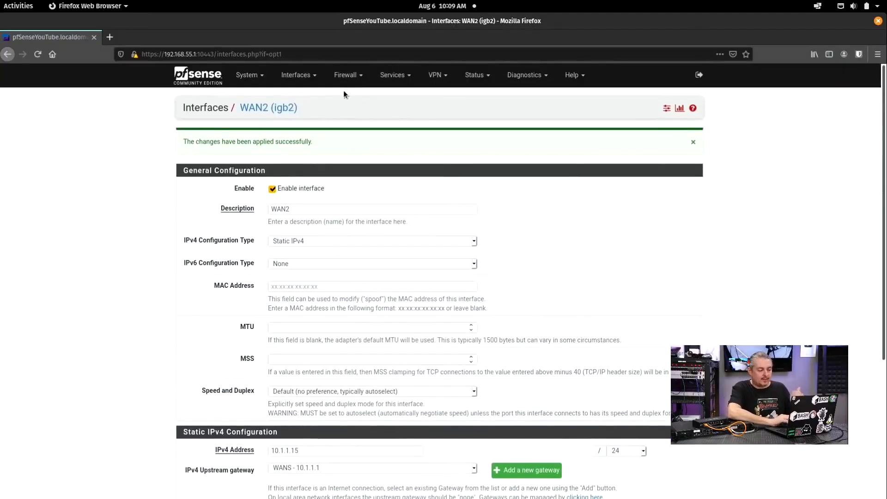
# Step: Go to Interfaces > Assignments and open the OPT2 (igb3) interface settings
pyautogui.click(349, 85)
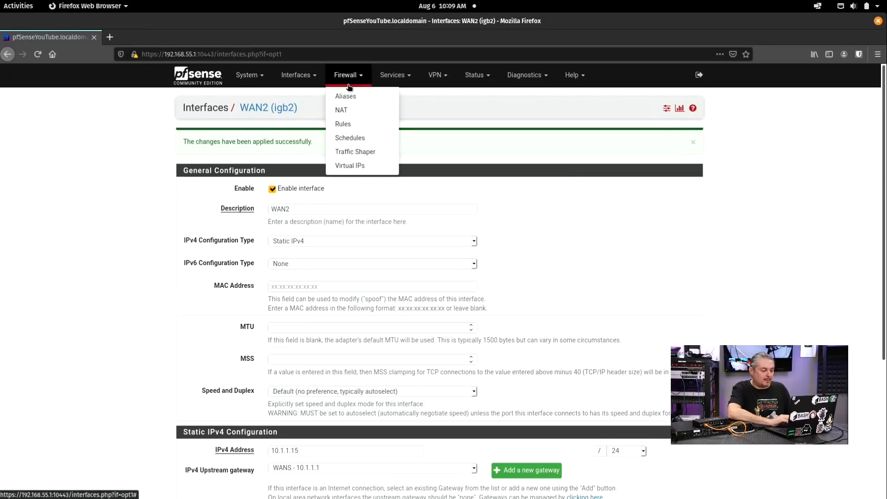
pyautogui.click(301, 79)
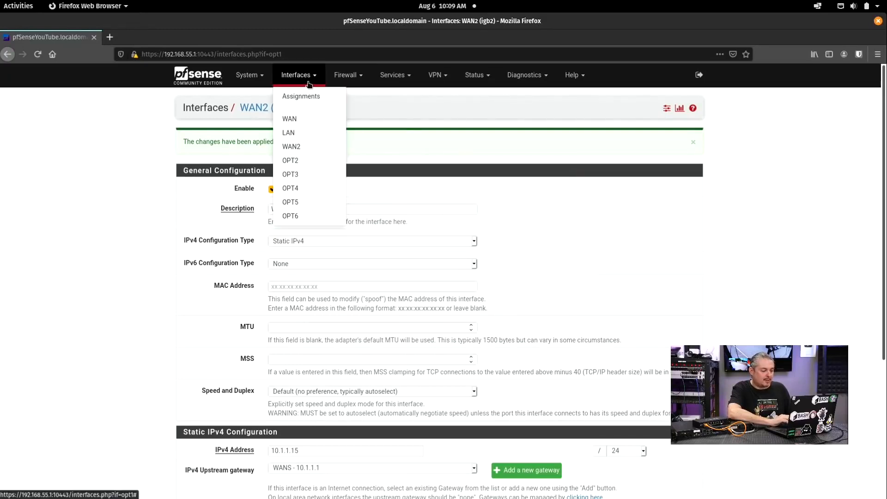
pyautogui.click(304, 99)
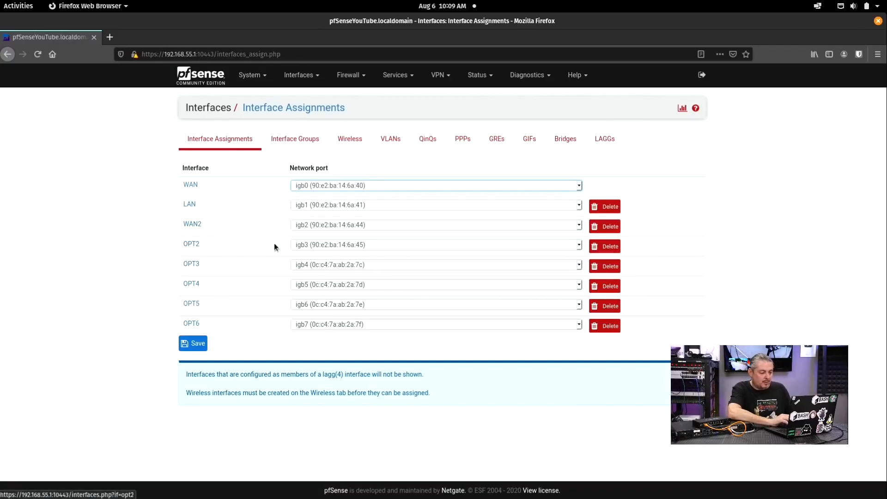
pyautogui.click(194, 243)
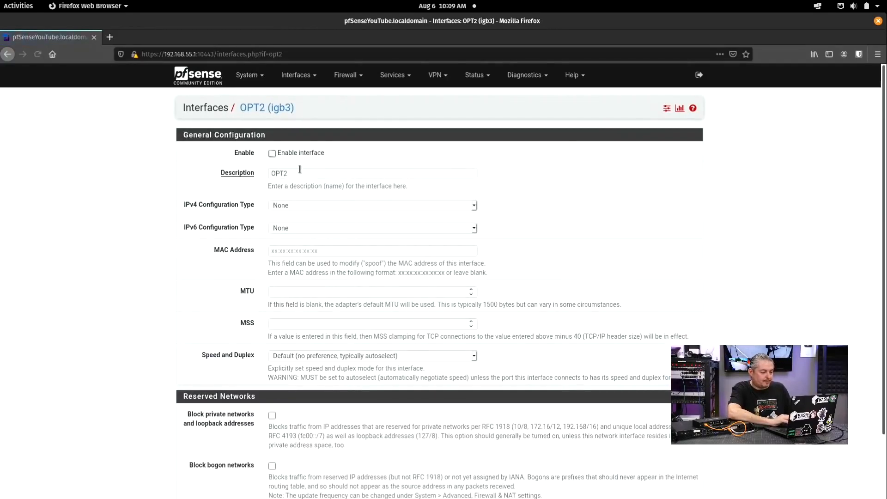
# Step: Enable OPT2 and replace its description with AnotherLAN
pyautogui.click(272, 152)
pyautogui.doubleClick(307, 172)
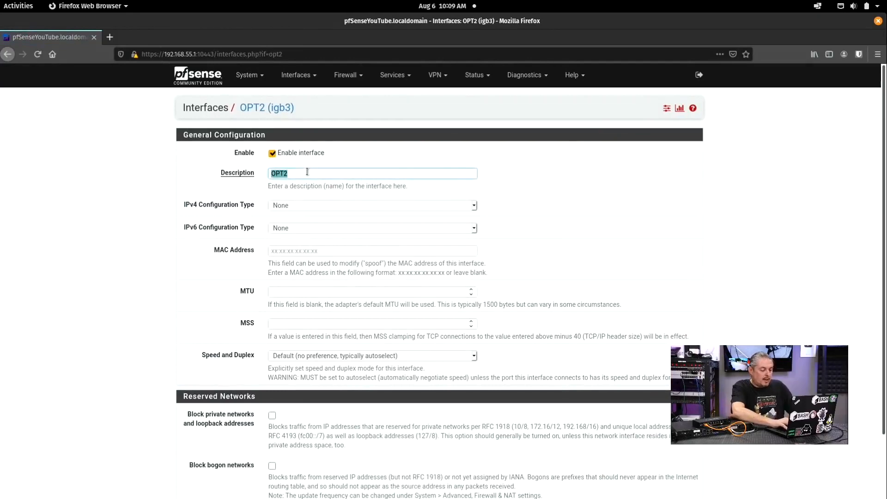
pyautogui.write('AnotherLAN')
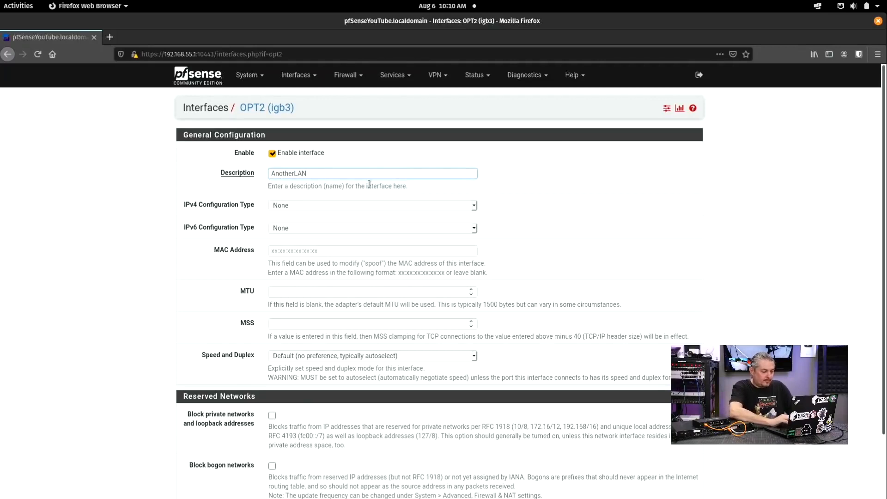
pyautogui.scroll(-3, 354, 258)
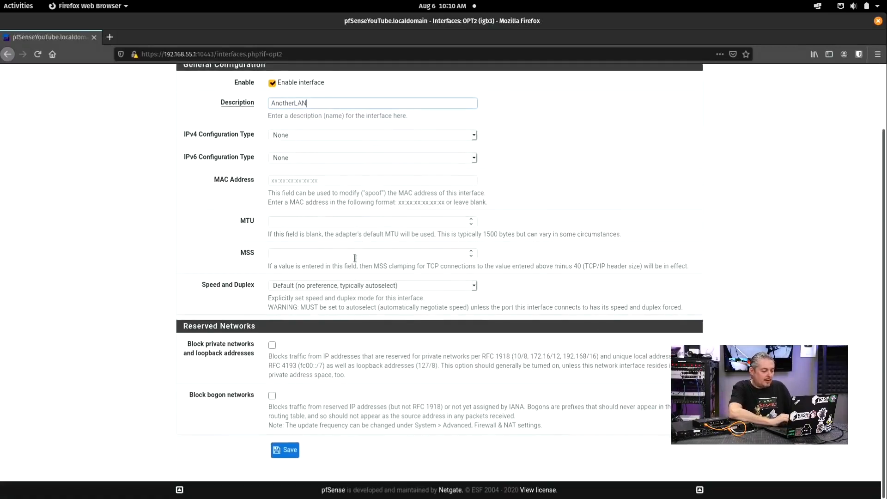
pyautogui.scroll(3, 354, 258)
pyautogui.click(289, 205)
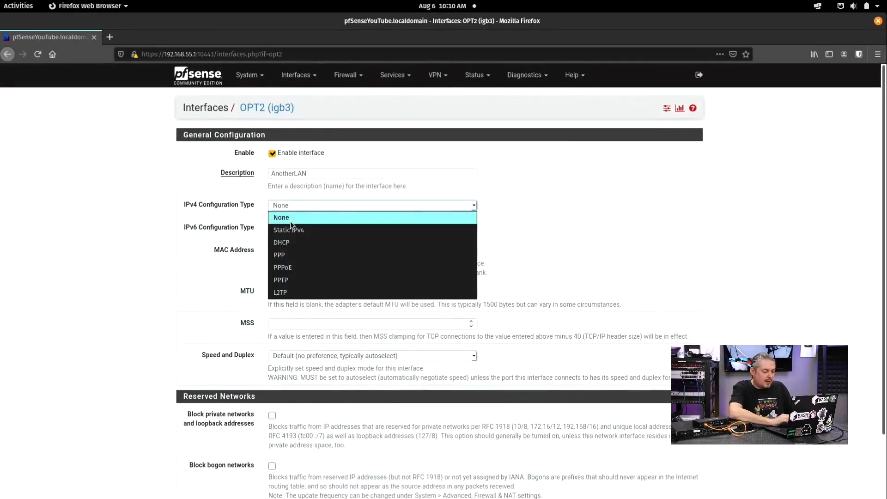
# Step: Set OPT2 to Static IPv4 with address 192.168.200.1/24
pyautogui.click(290, 228)
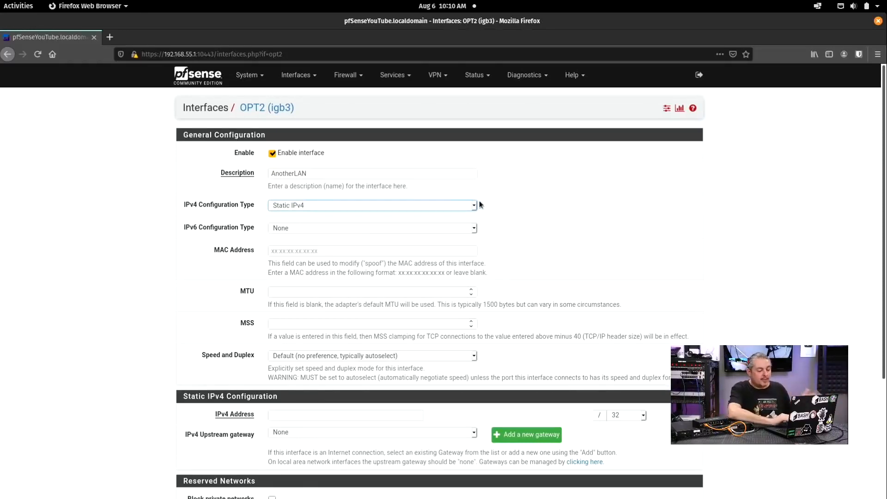
pyautogui.scroll(-5, 490, 207)
pyautogui.click(311, 283)
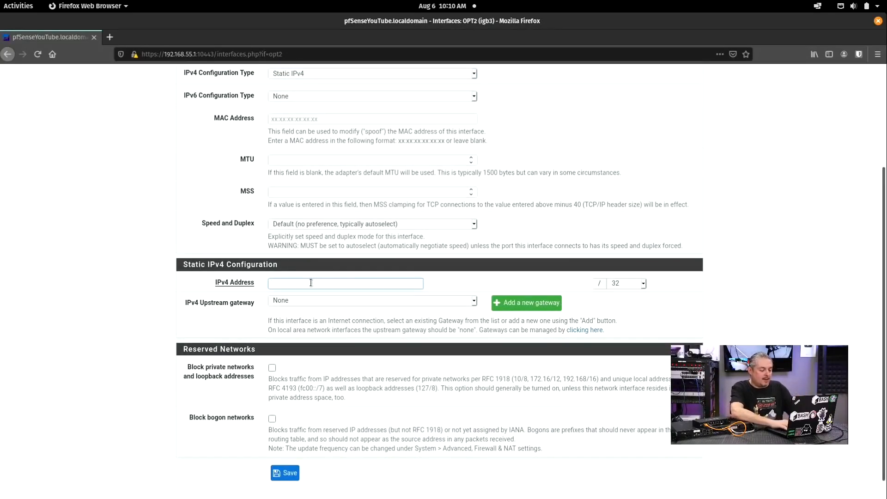
pyautogui.write('192.168')
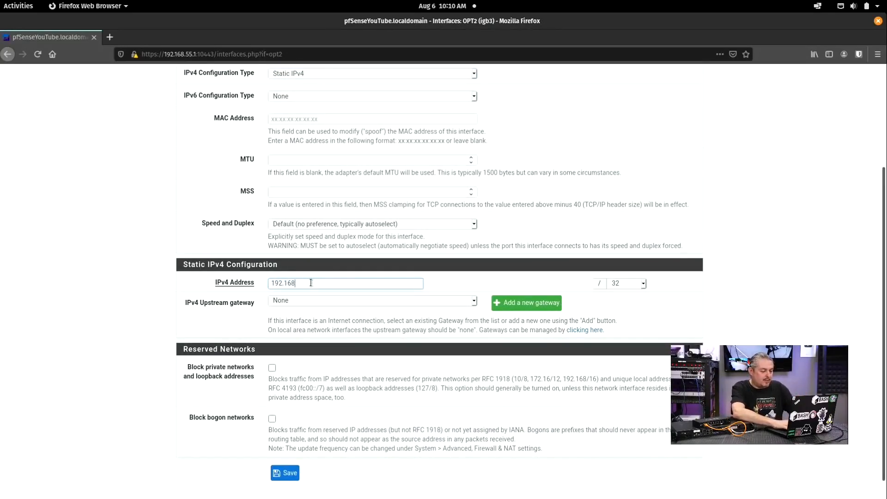
pyautogui.write('.200.')
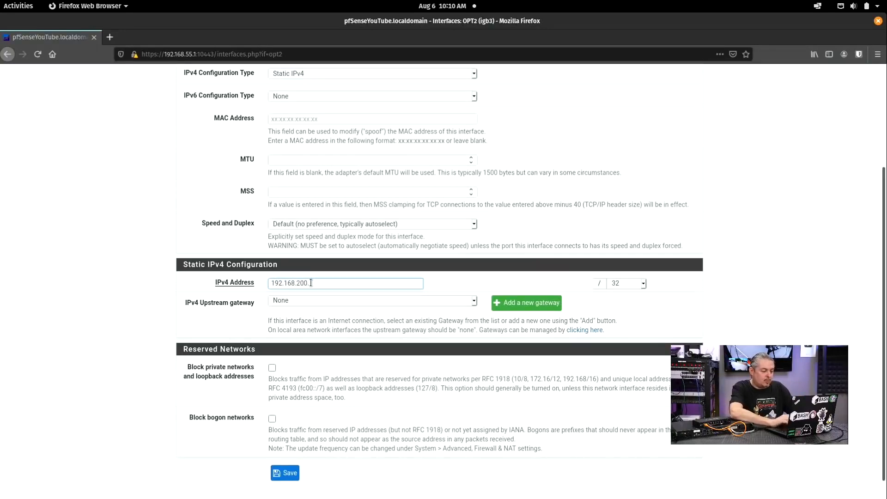
pyautogui.write('1')
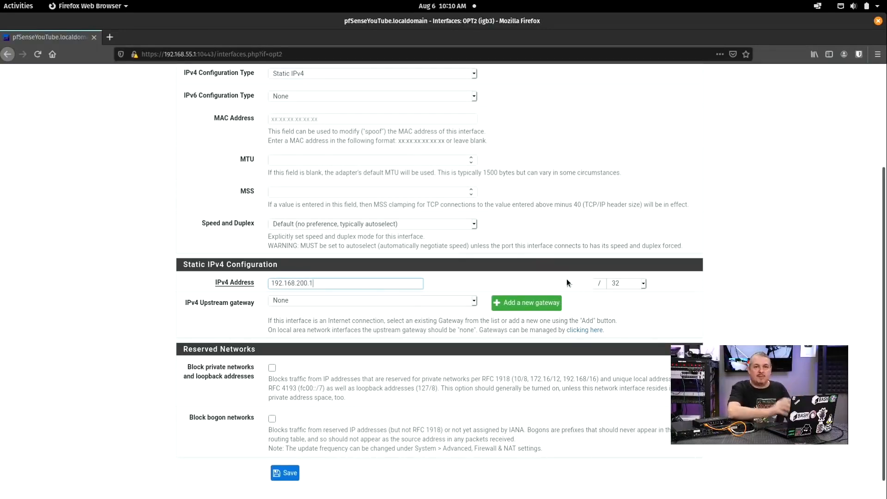
pyautogui.click(641, 283)
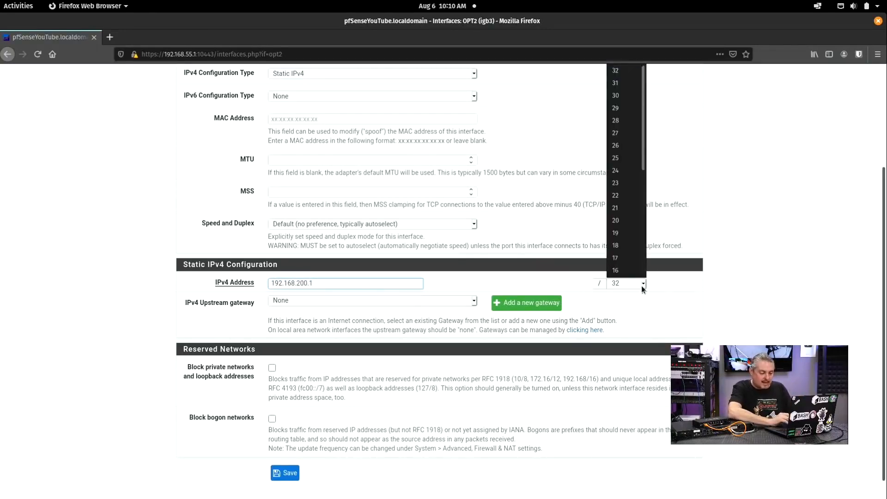
pyautogui.click(640, 170)
# Step: Extend the interface description from AnotherLAN to AnotherLANForGuest
pyautogui.scroll(3, 442, 333)
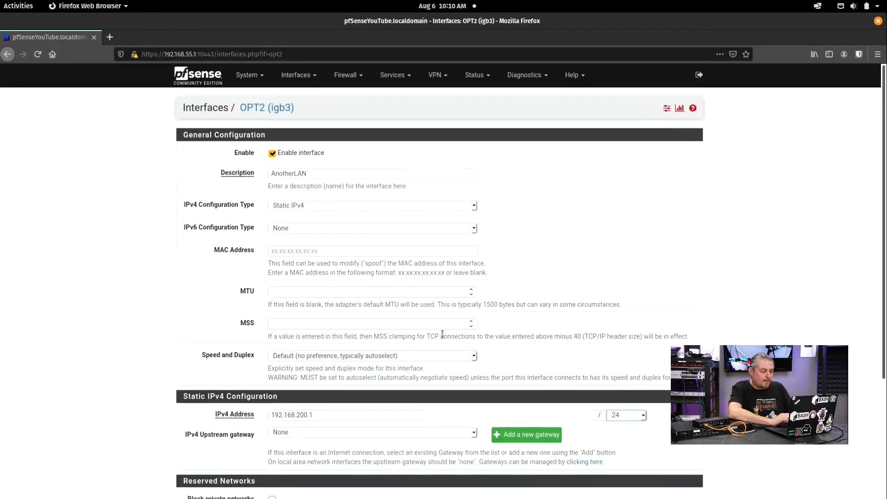
pyautogui.click(342, 173)
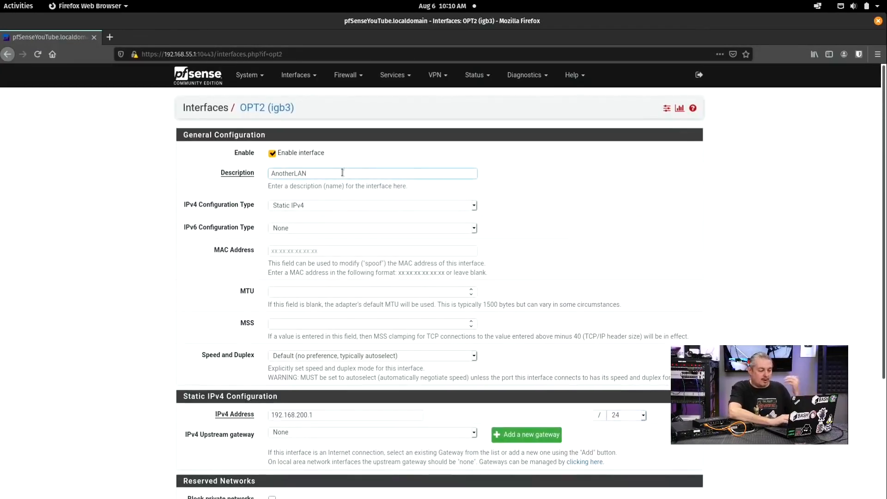
pyautogui.scroll(-3, 342, 173)
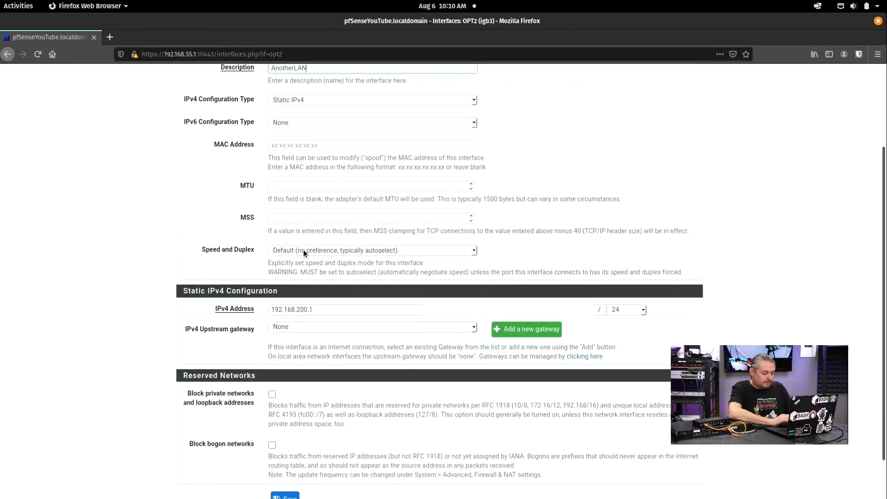
pyautogui.scroll(-1, 303, 250)
pyautogui.scroll(4, 303, 250)
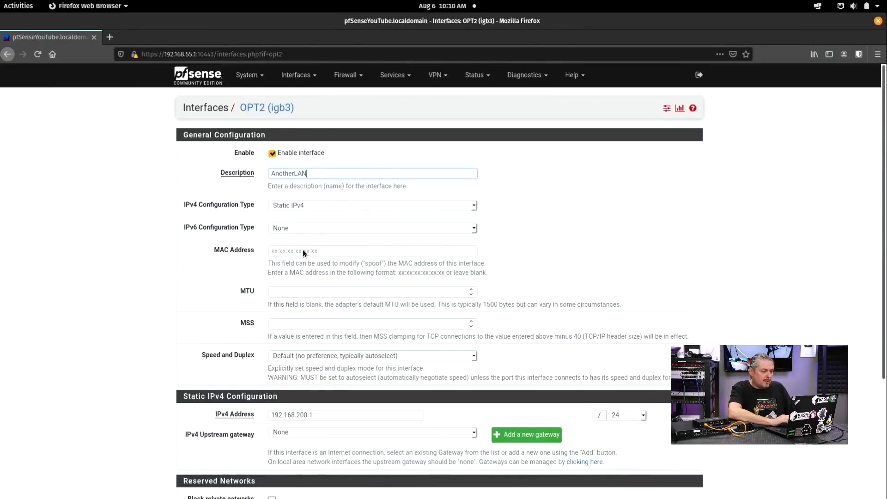
pyautogui.scroll(-4, 303, 250)
pyautogui.scroll(4, 338, 293)
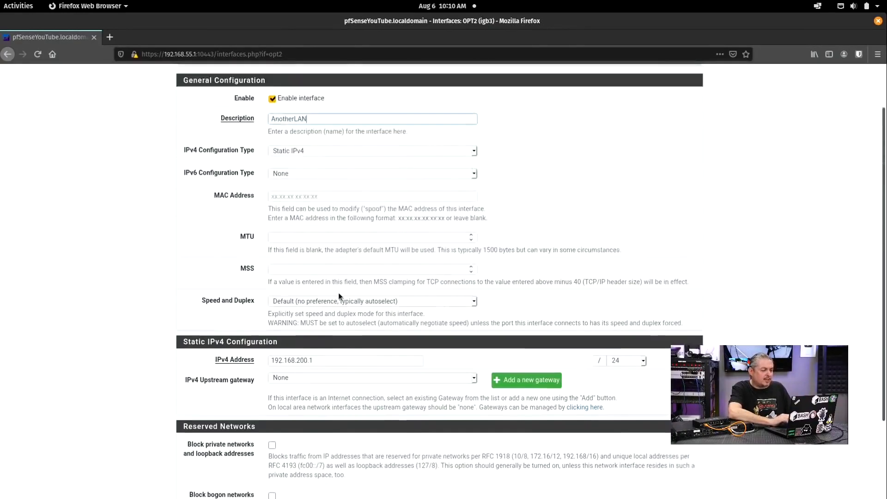
pyautogui.write('ForGuest')
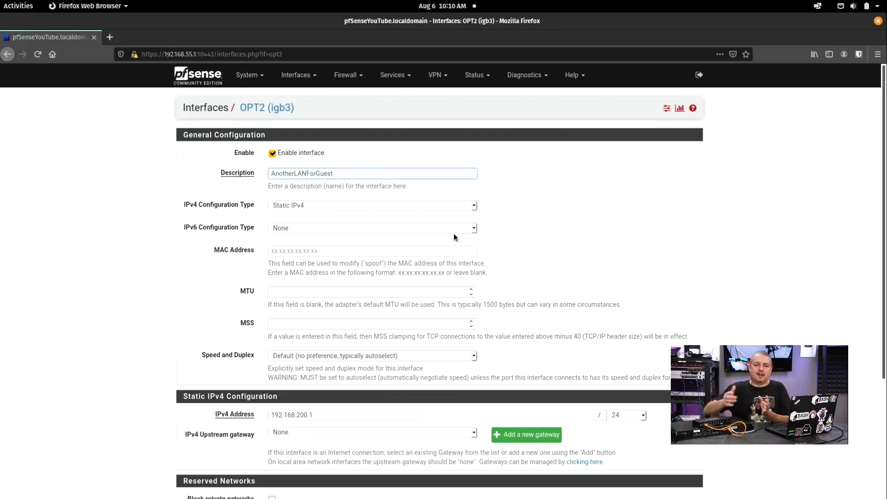
pyautogui.scroll(-3, 453, 233)
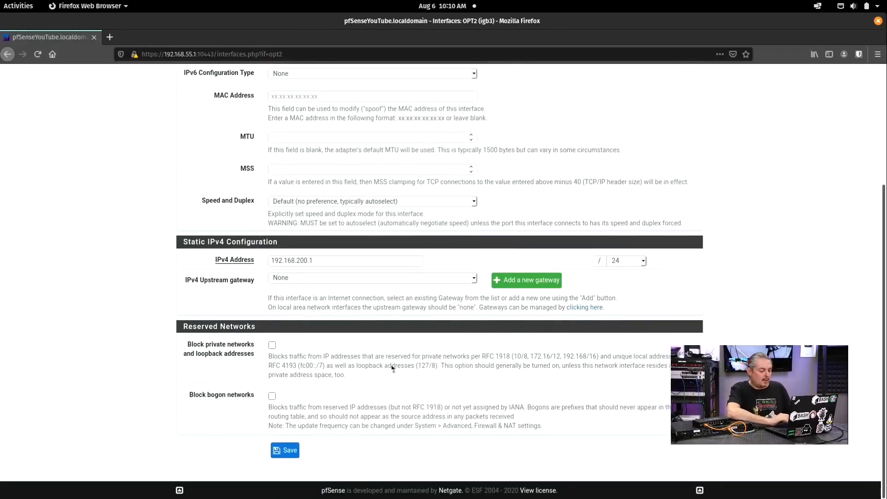
# Step: Save the AnotherLANForGuest interface settings and go to the Firewall menu
pyautogui.click(285, 449)
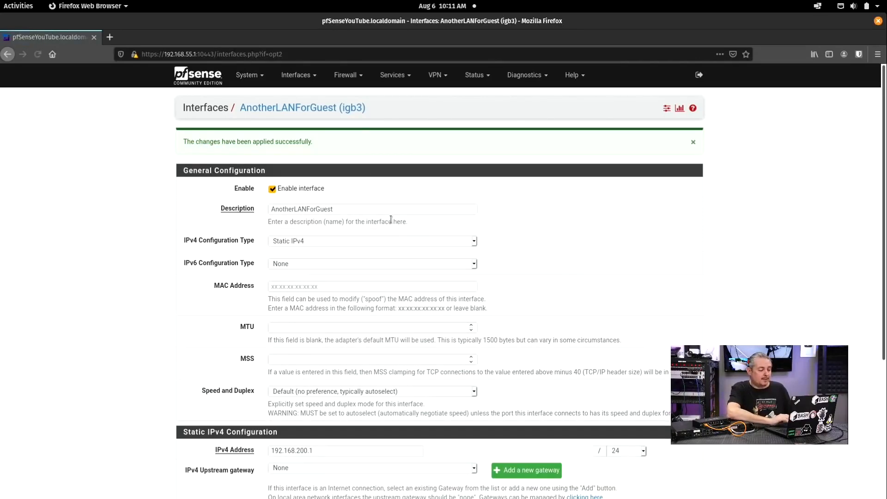
pyautogui.click(354, 78)
# Step: On the ANOTHERLANFORGUEST firewall rules tab, add a new rule at the top and pick its protocol
pyautogui.click(359, 120)
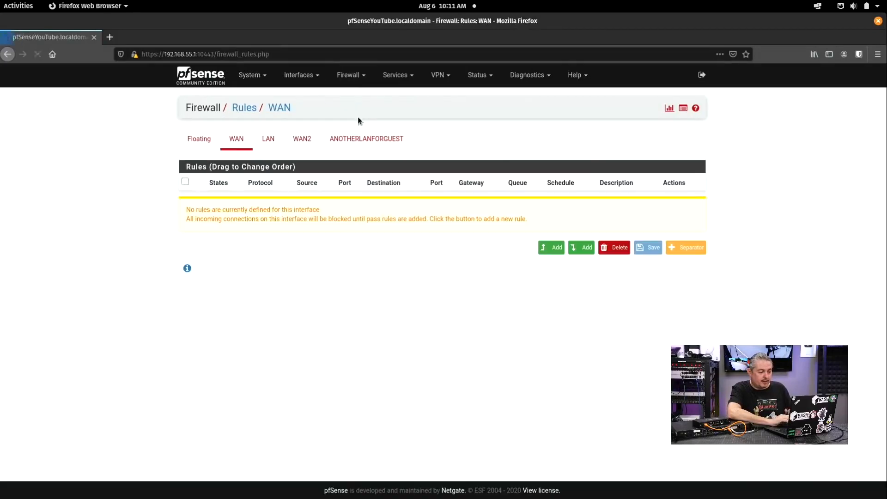
pyautogui.click(365, 140)
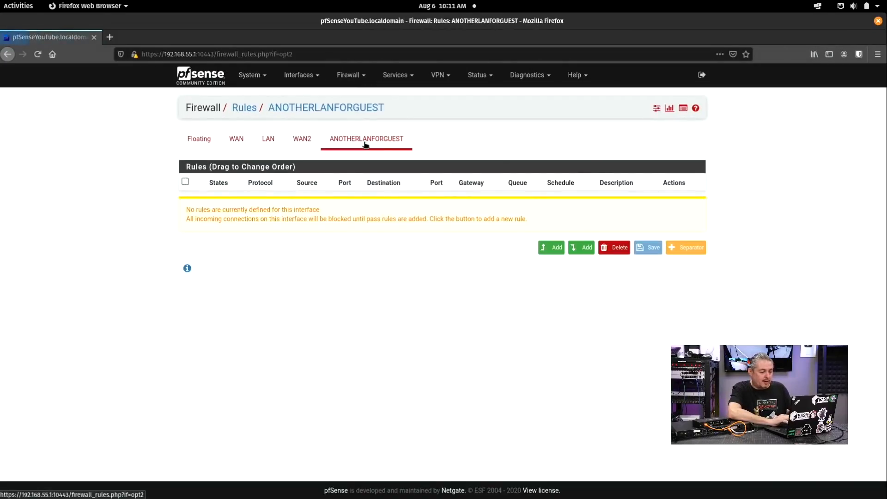
pyautogui.click(543, 248)
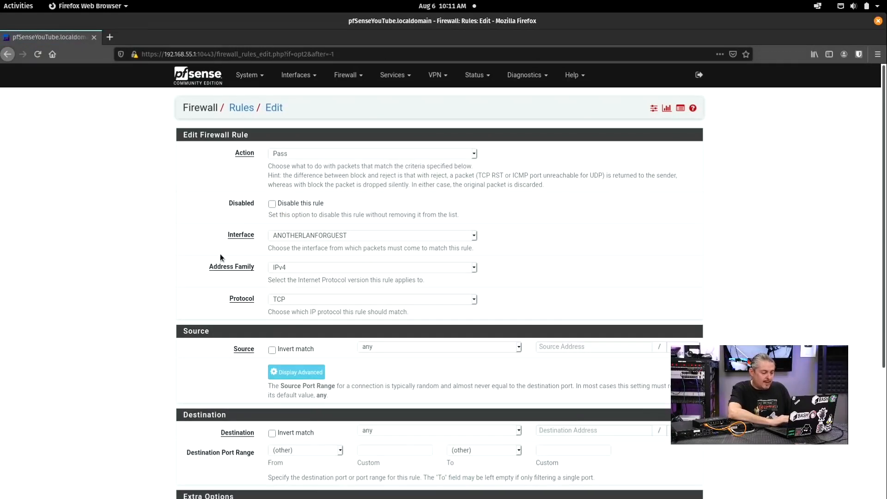
pyautogui.scroll(-3, 231, 245)
pyautogui.click(293, 220)
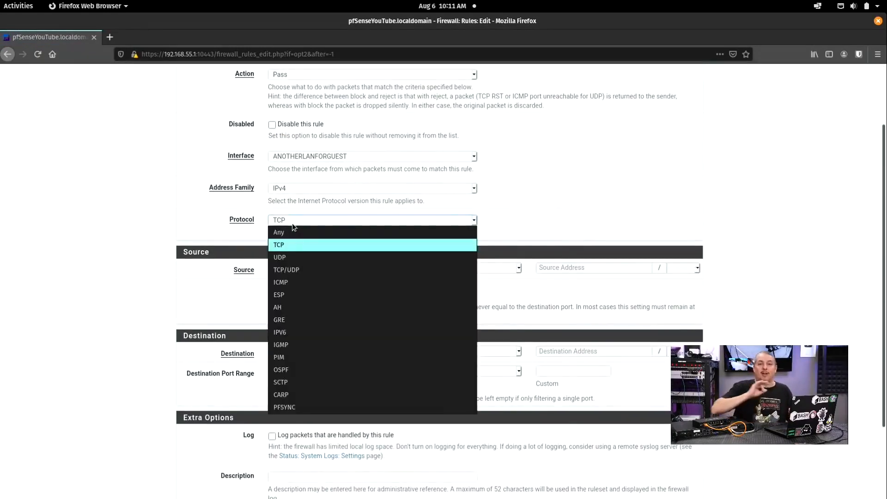
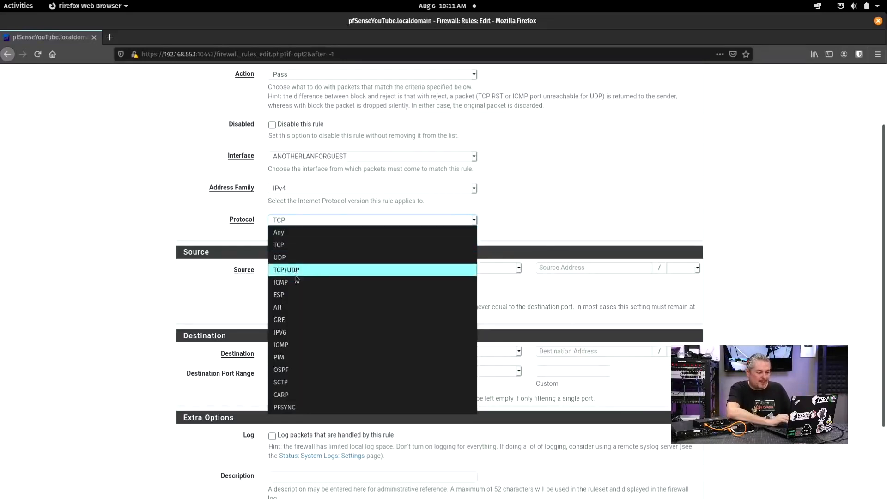
# Step: Set the new rule's protocol to Any and describe it as 'Allow All Traffic'
pyautogui.click(297, 233)
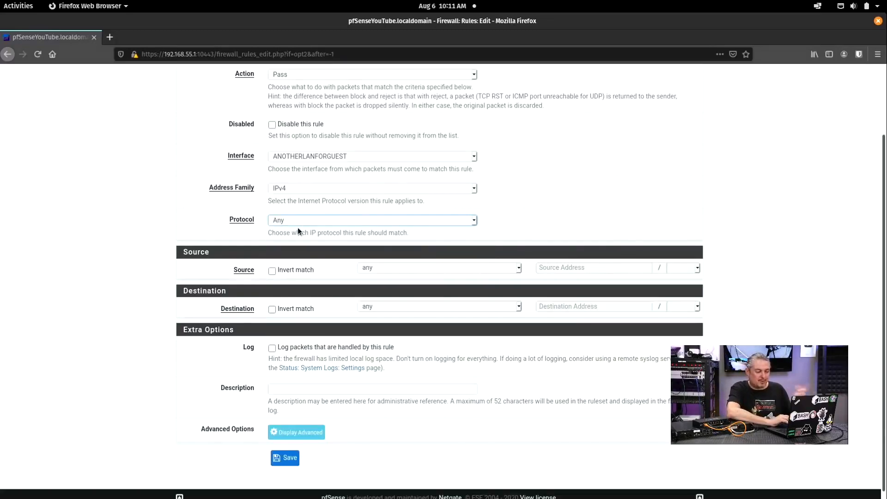
pyautogui.scroll(3, 297, 227)
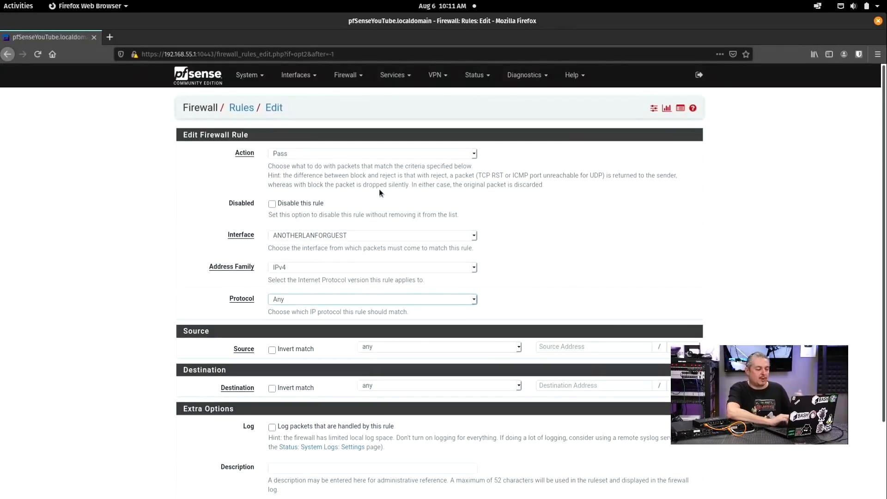
pyautogui.scroll(-2, 374, 188)
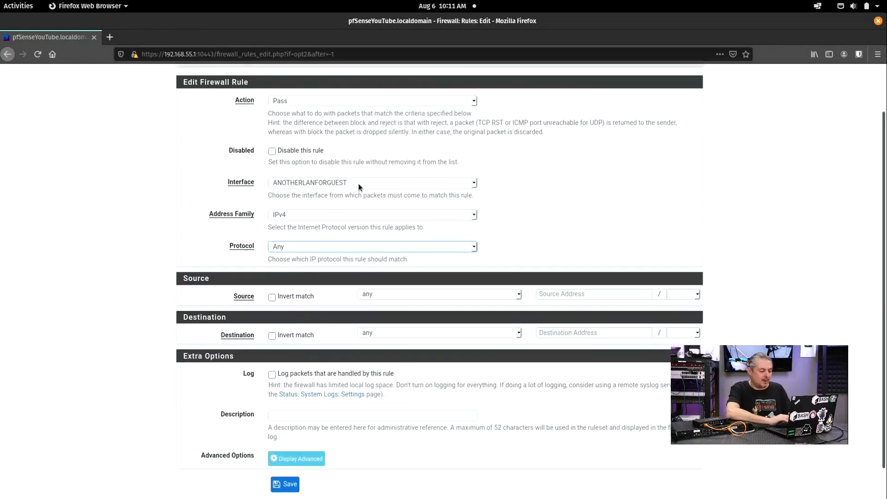
pyautogui.scroll(-1, 308, 267)
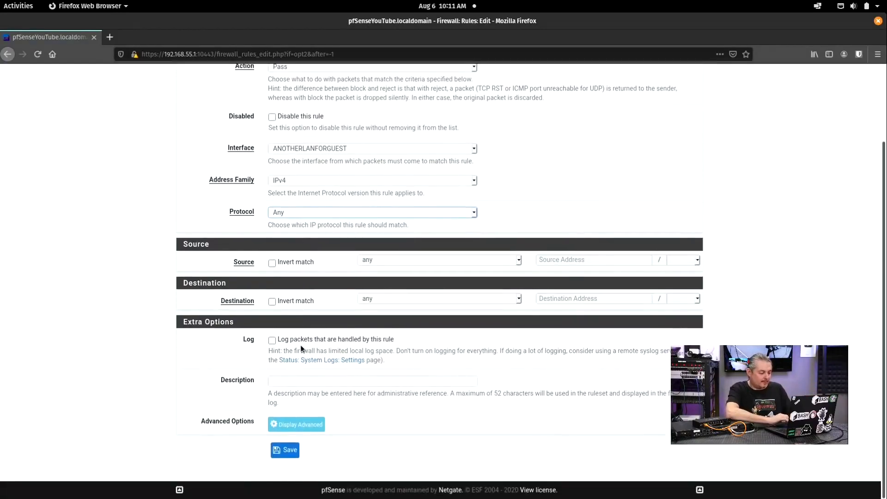
pyautogui.click(329, 381)
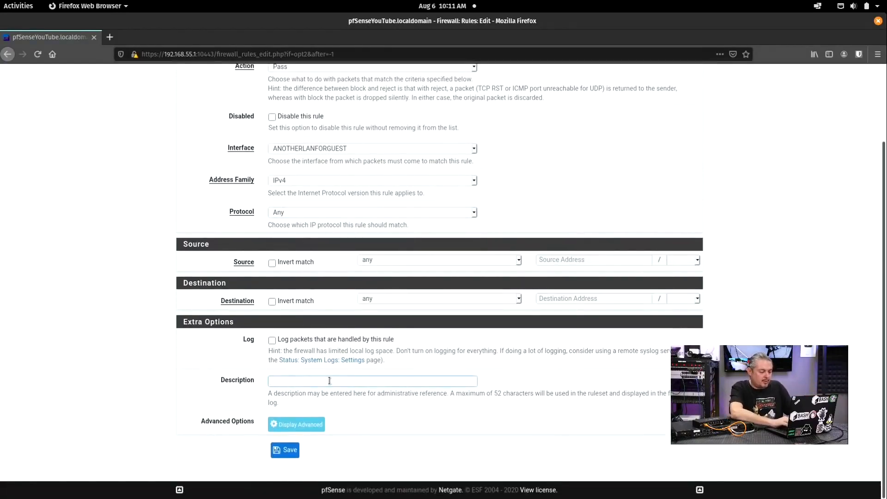
pyautogui.write('W')
pyautogui.press('BackSpace')
pyautogui.write('ALL')
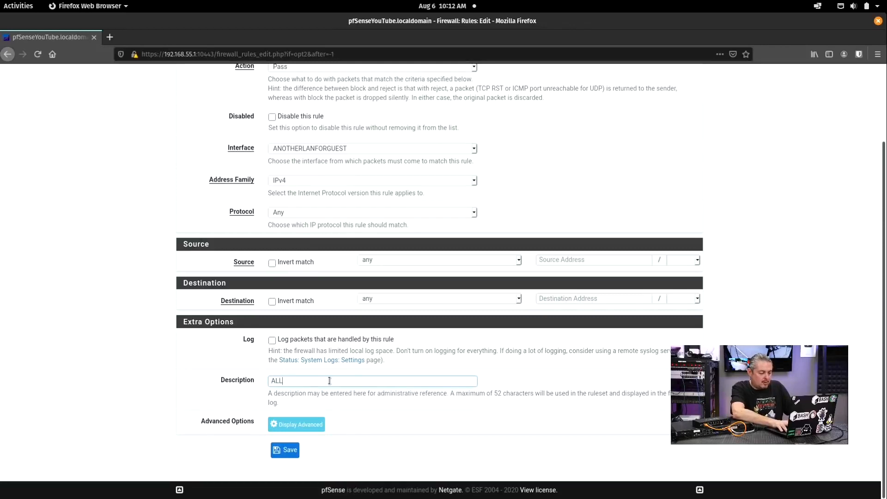
pyautogui.write('O ALL')
pyautogui.press('BackSpace')
pyautogui.press('BackSpace')
pyautogui.write('W')
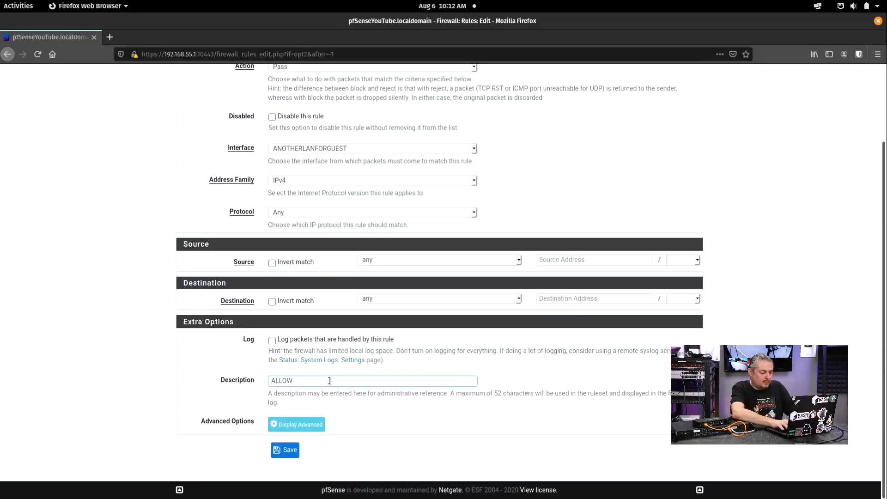
pyautogui.write(' All Traffic')
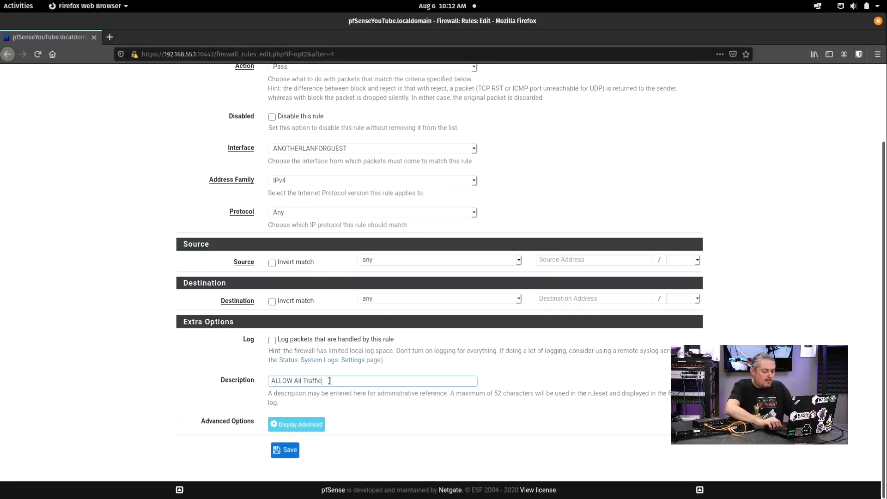
pyautogui.hotkey('shift', 'Home')
pyautogui.write('Allow')
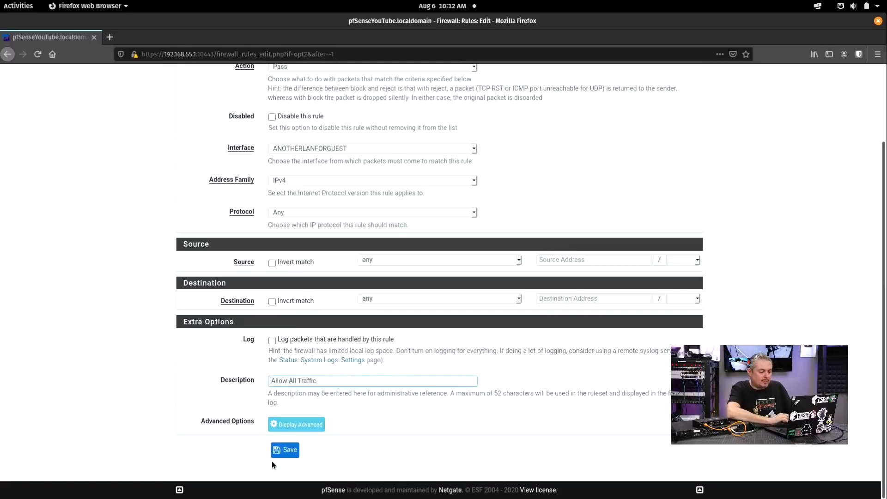
# Step: Save the Allow All Traffic rule and apply the firewall changes
pyautogui.click(310, 424)
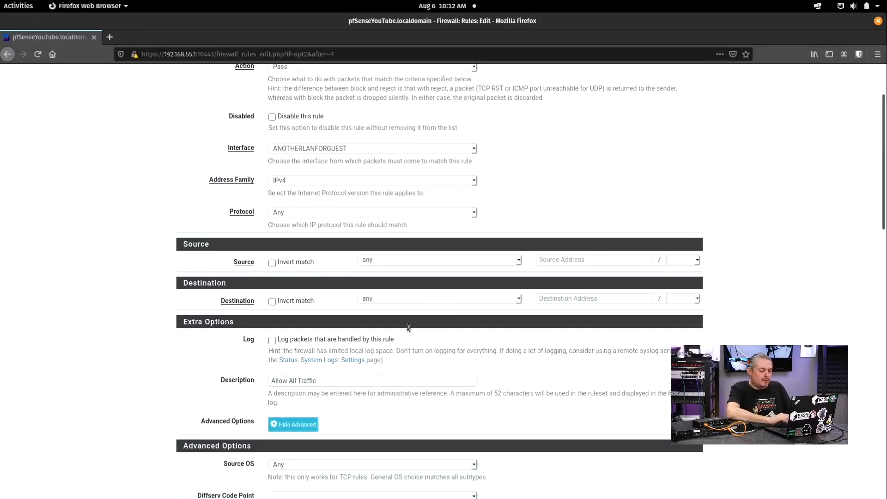
pyautogui.scroll(-15, 448, 284)
pyautogui.scroll(-1, 448, 287)
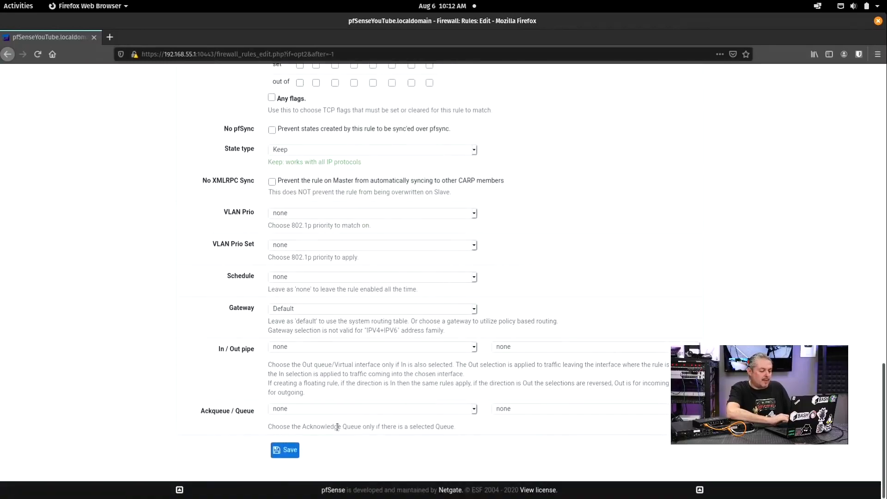
pyautogui.click(283, 449)
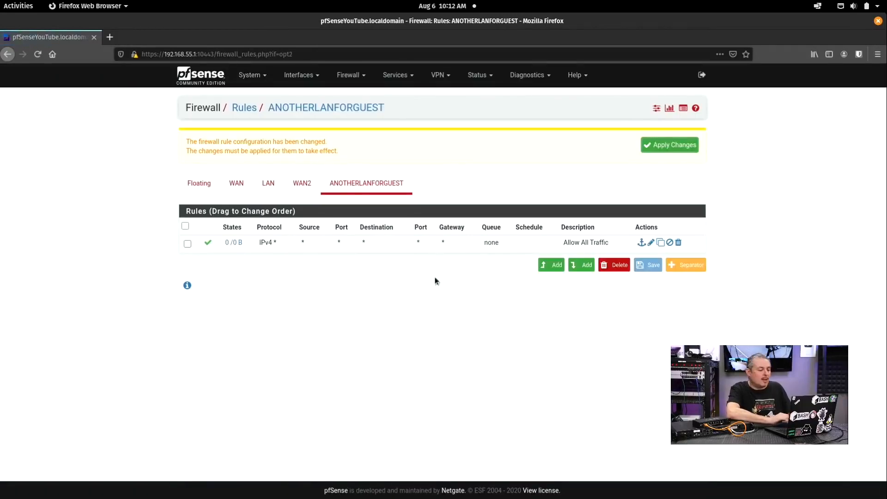
pyautogui.click(673, 145)
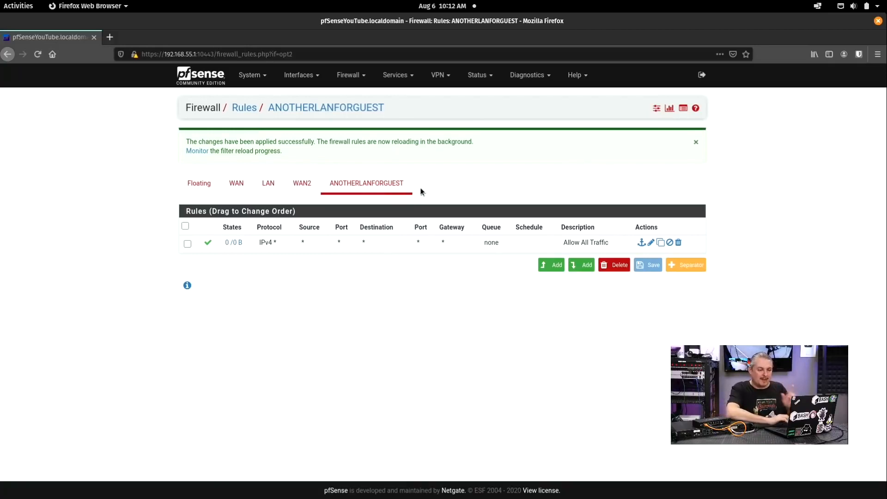
pyautogui.click(396, 76)
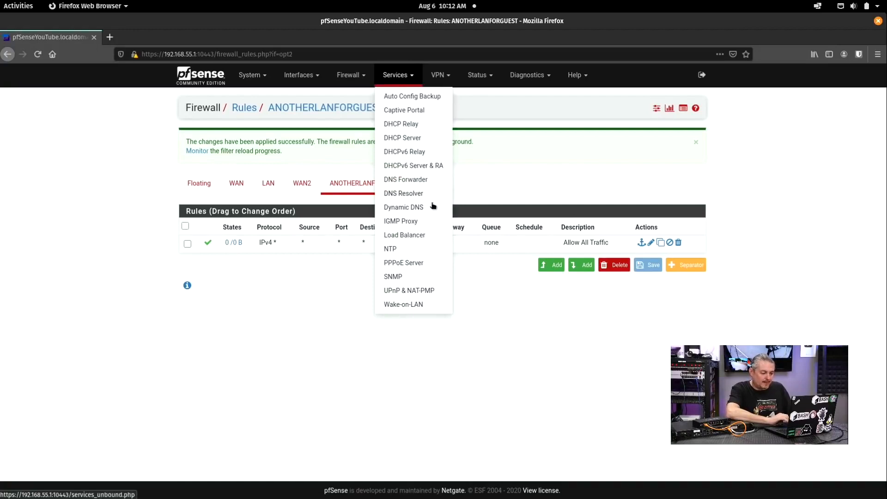
# Step: Enable the DHCP server on the ANOTHERLANFORGUEST interface
pyautogui.click(433, 138)
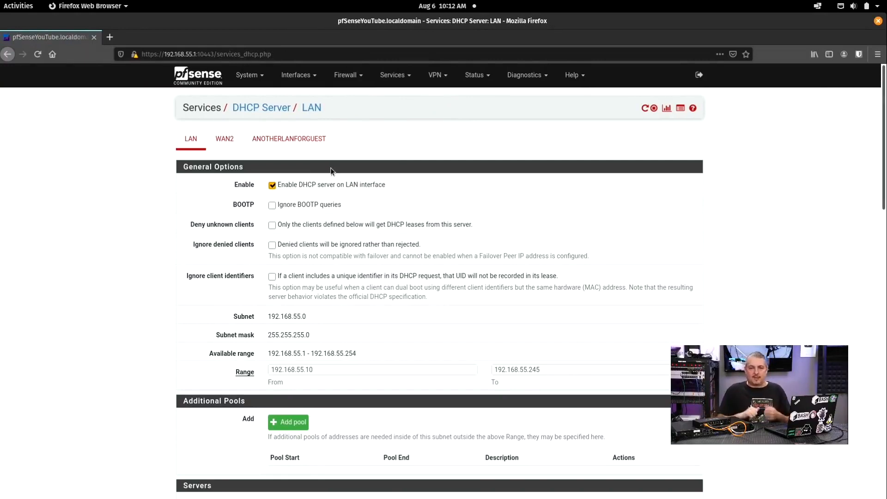
pyautogui.click(290, 141)
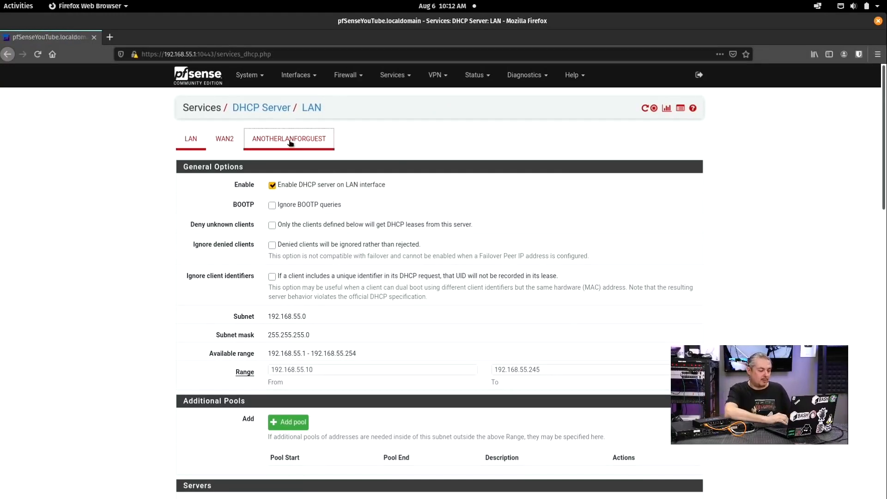
pyautogui.click(313, 184)
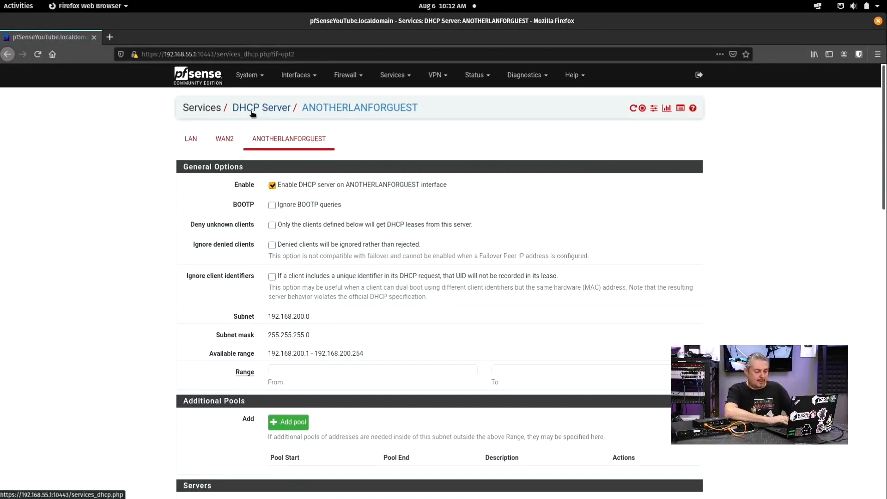
# Step: Enter the DHCP range 192.168.200.100 to 192.168.200.200 from the interface's subnet address
pyautogui.scroll(-4, 437, 190)
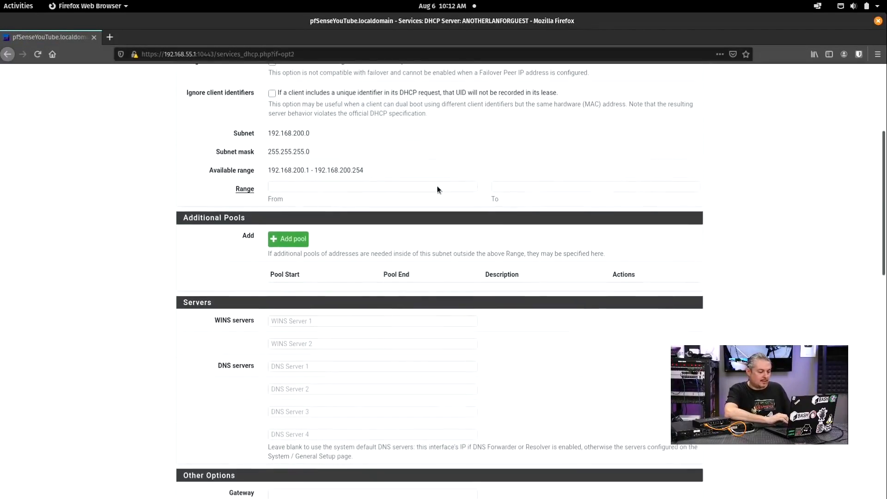
pyautogui.scroll(2, 382, 201)
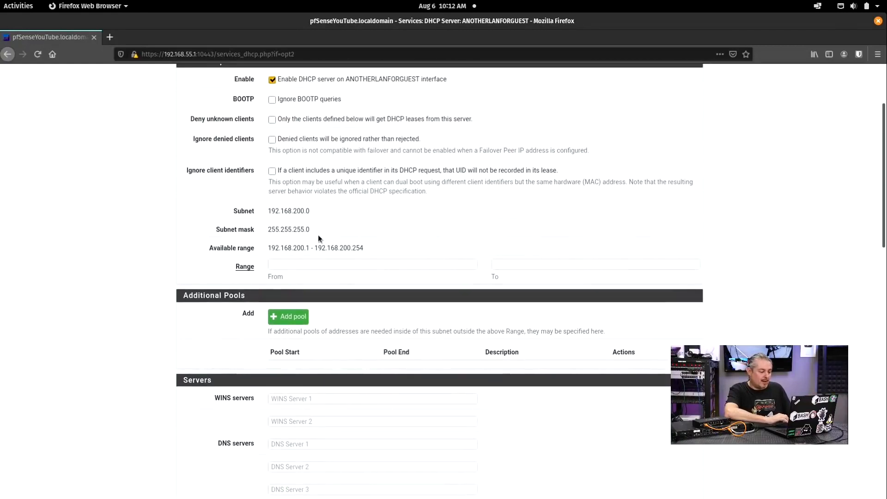
pyautogui.moveTo(309, 248); pyautogui.dragTo(265, 245)
pyautogui.hotkey('ctrl', 'c')
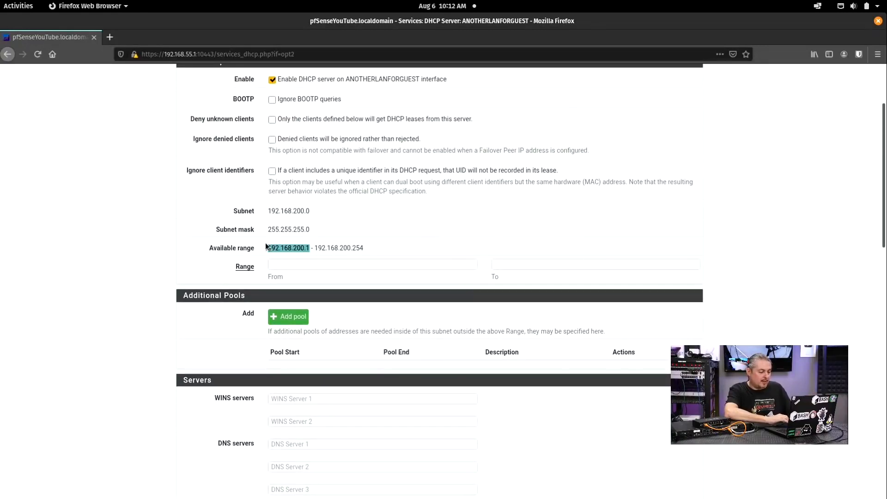
pyautogui.click(303, 266)
pyautogui.hotkey('ctrl', 'v')
pyautogui.write('00')
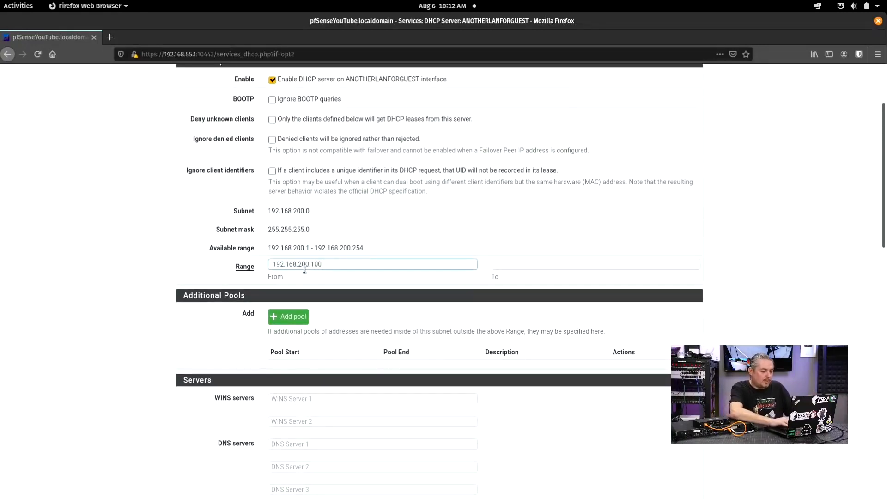
pyautogui.hotkey('ctrl', 'a')
pyautogui.hotkey('ctrl', 'c')
pyautogui.press('Tab')
pyautogui.hotkey('ctrl', 'v')
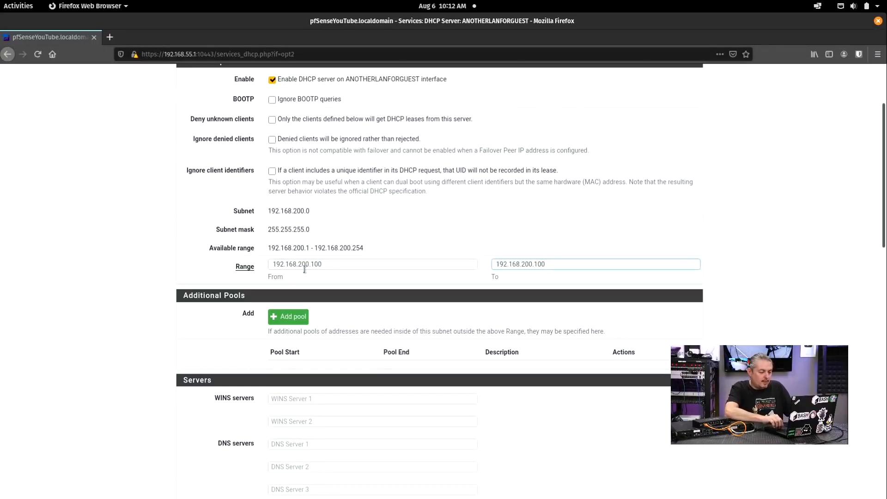
pyautogui.write('2')
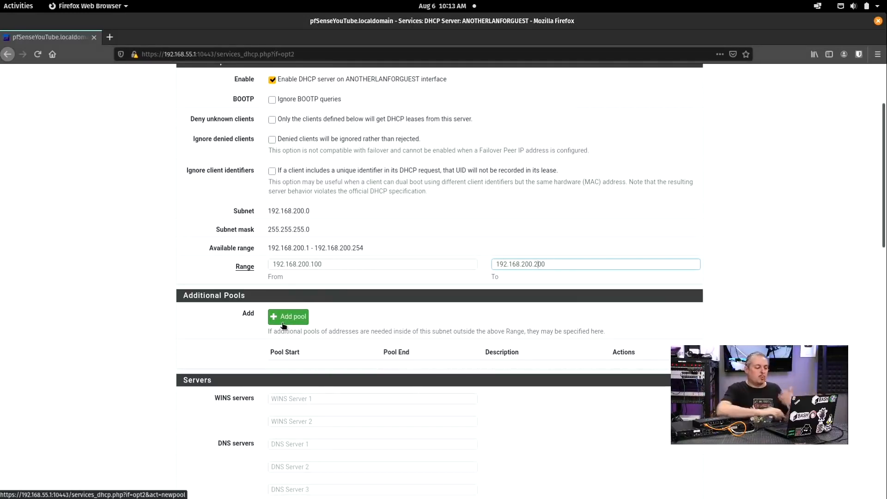
pyautogui.scroll(3, 411, 299)
pyautogui.scroll(-15, 382, 277)
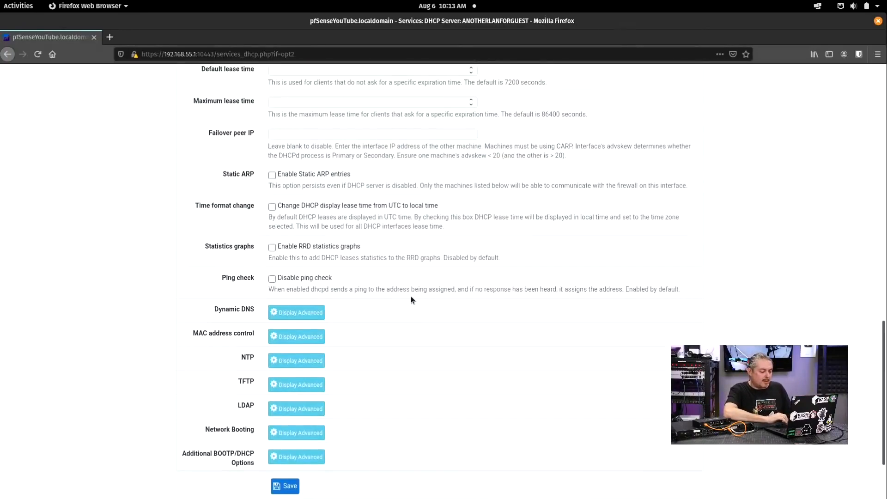
# Step: Attempt to save, then correct the range end to 192.168.200.200
pyautogui.click(288, 397)
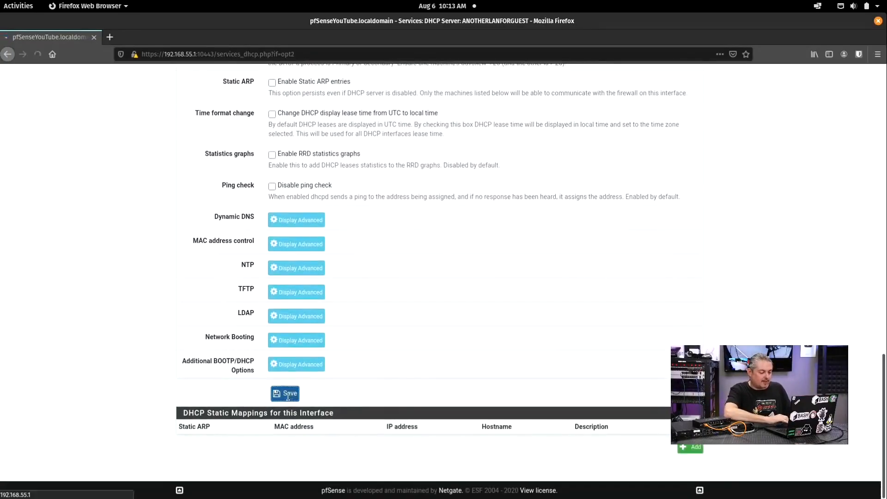
pyautogui.scroll(-5, 428, 258)
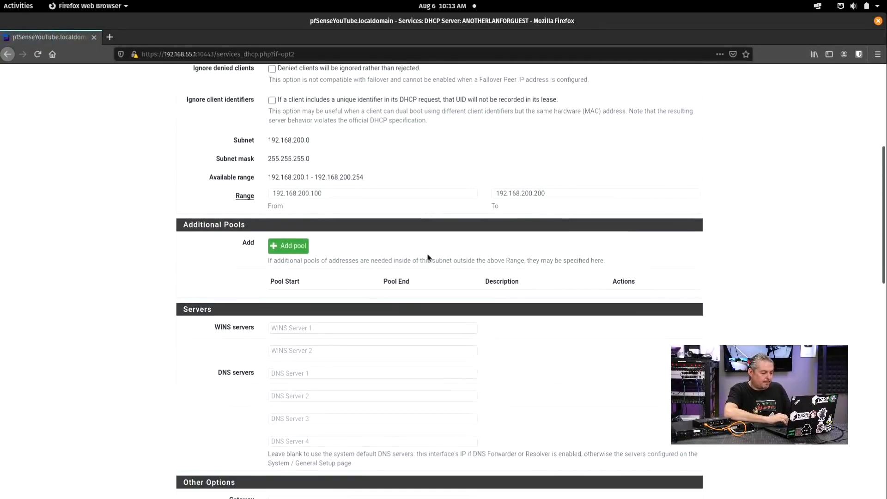
pyautogui.scroll(5, 366, 203)
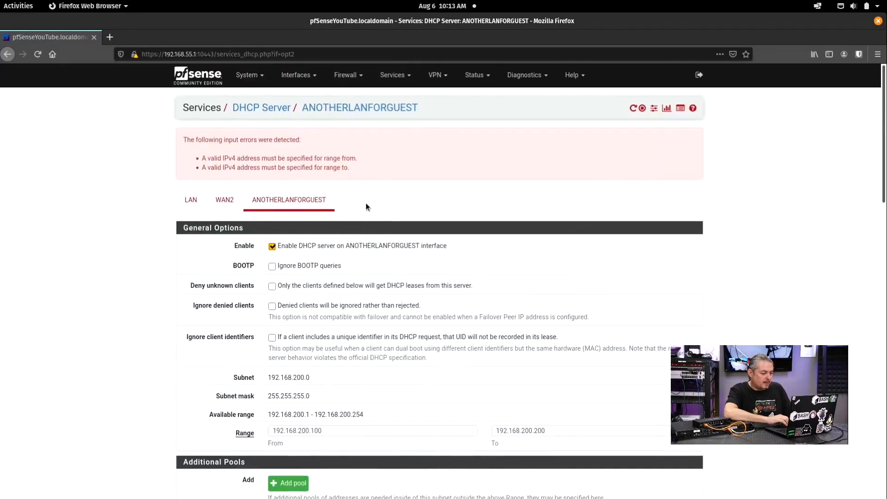
pyautogui.scroll(-4, 364, 207)
pyautogui.click(575, 268)
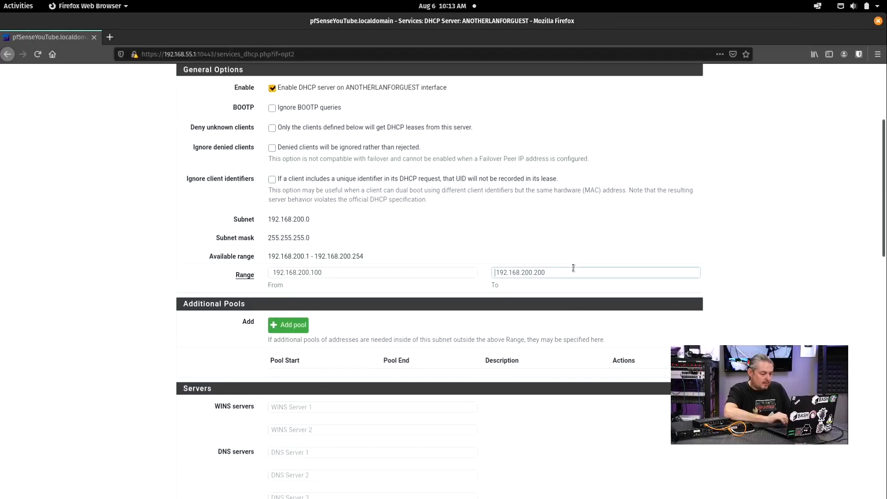
pyautogui.click(575, 270)
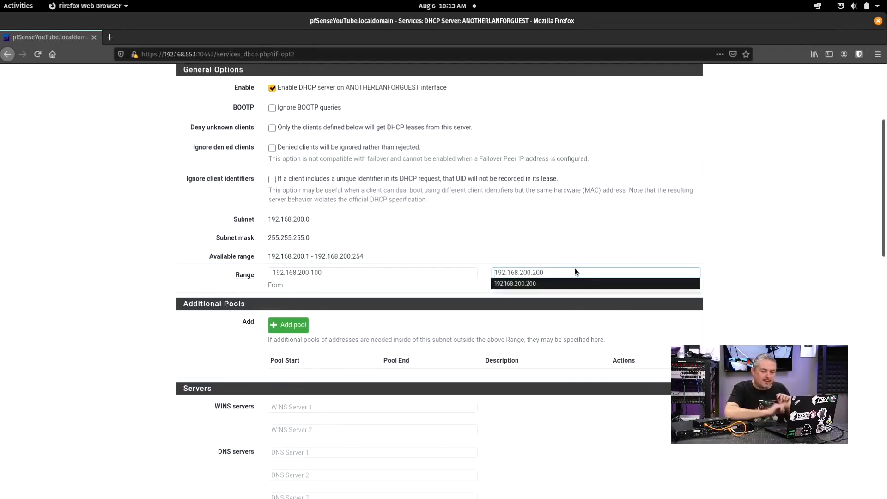
pyautogui.click(539, 284)
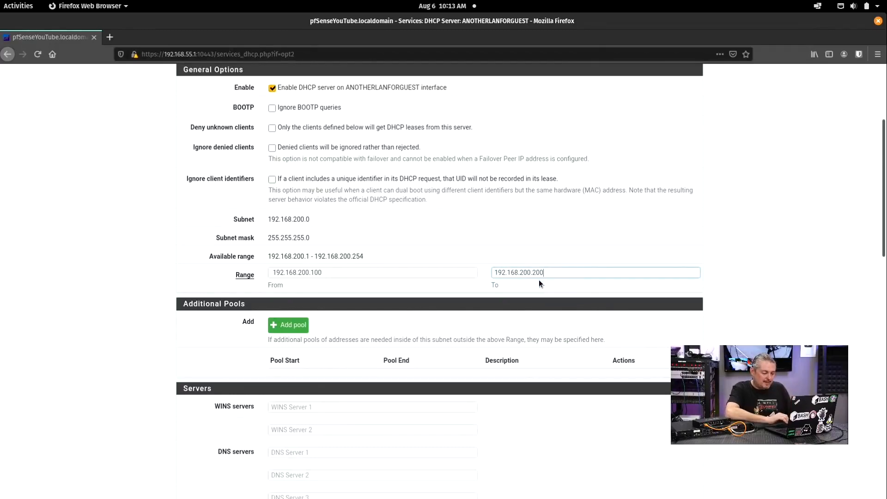
# Step: Set the range start to 192.168.200.100, save the DHCP server, and view the LAN tab
pyautogui.click(338, 272)
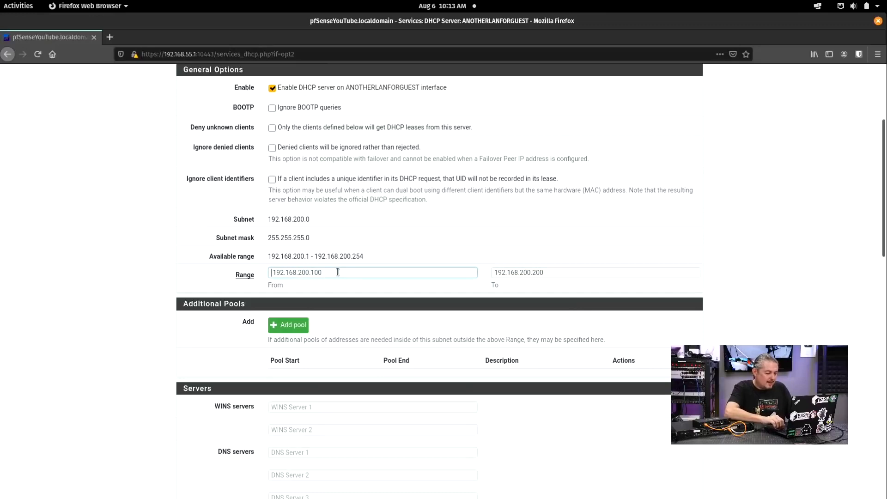
pyautogui.click(338, 272)
pyautogui.click(319, 280)
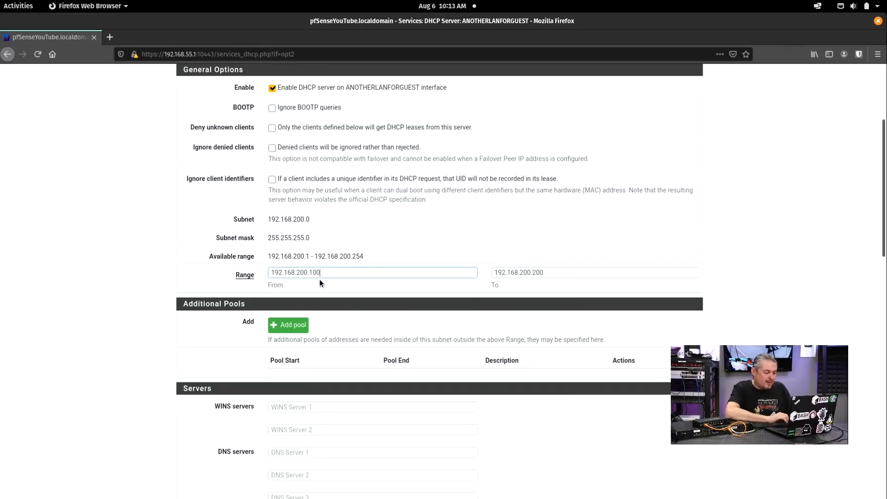
pyautogui.scroll(-10, 326, 298)
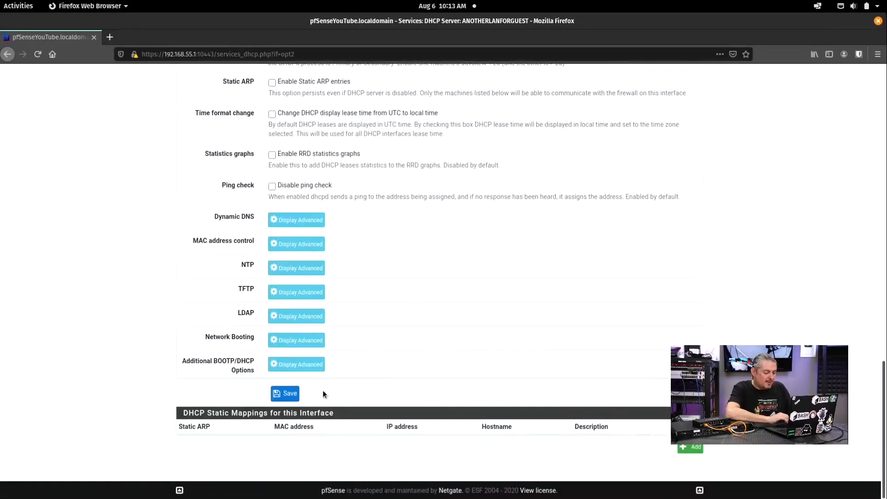
pyautogui.click(284, 394)
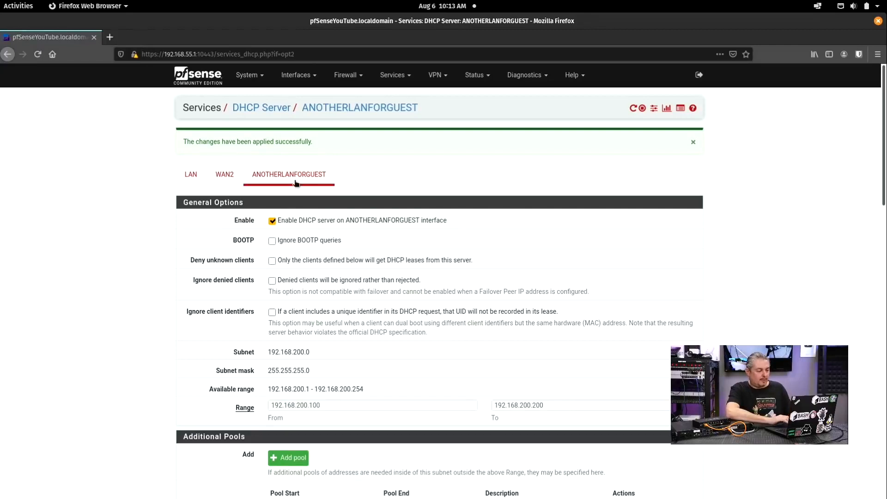
pyautogui.click(191, 179)
# Step: Switch the DHCP Server page back to the ANOTHERLANFORGUEST tab
pyautogui.click(288, 139)
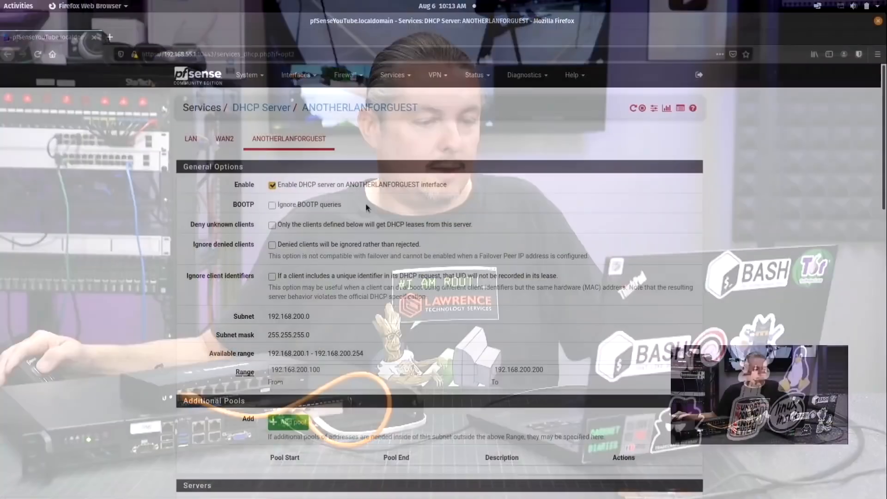
# Step: In Terminal, run 'watch ip -4 a' to keep the client's IPv4 addresses refreshing
pyautogui.hotkey('alt', 'Tab')
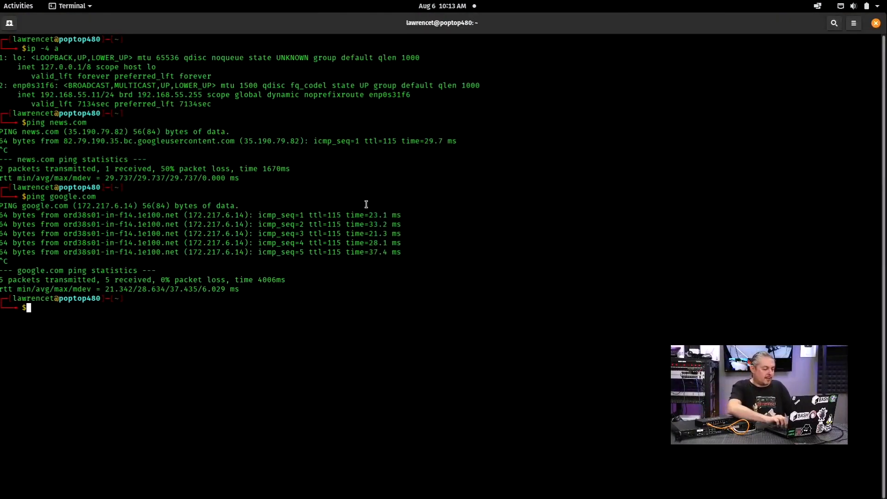
pyautogui.press('Up')
pyautogui.press('Up')
pyautogui.press('Up')
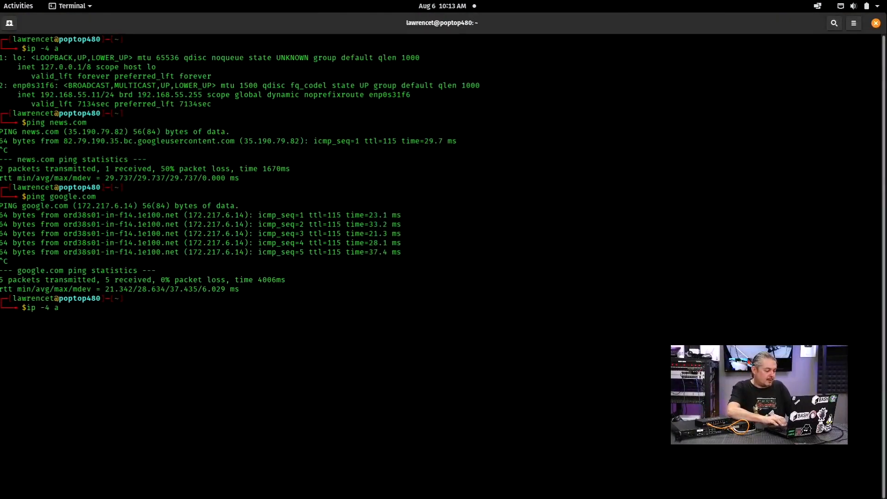
pyautogui.press('Return')
pyautogui.press('Up')
pyautogui.press('Home')
pyautogui.write('watch')
pyautogui.press('Return')
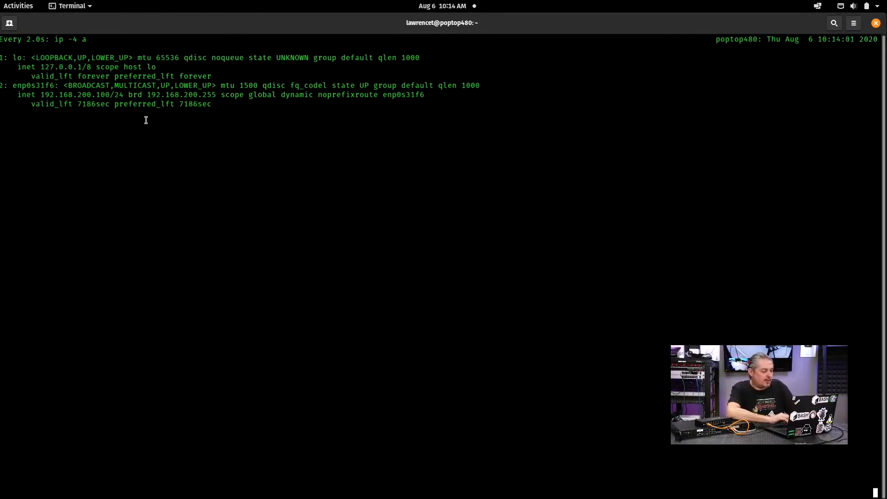
# Step: Copy the client's new 192.168.200.100 address and return to Firefox
pyautogui.moveTo(101, 94)
pyautogui.mouseDown()
pyautogui.moveTo(43, 91)
pyautogui.moveTo(101, 94)
pyautogui.mouseUp()
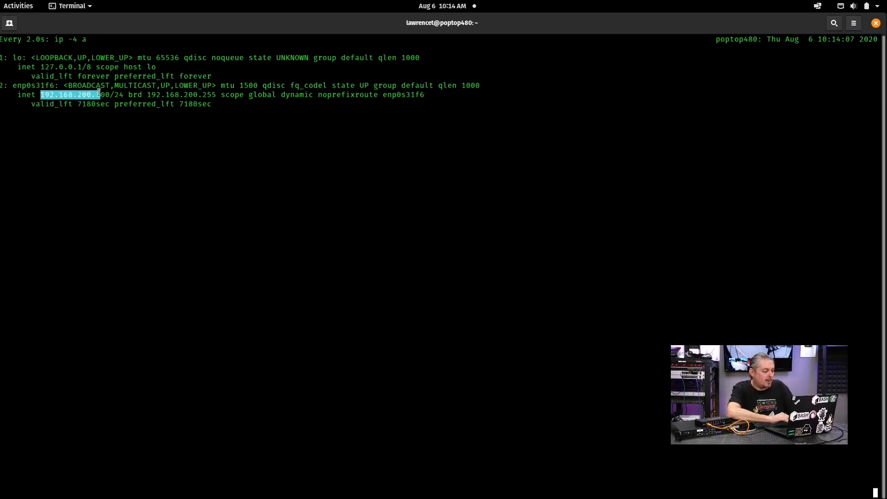
pyautogui.rightClick(101, 94)
pyautogui.click(116, 113)
pyautogui.hotkey('alt', 'Tab')
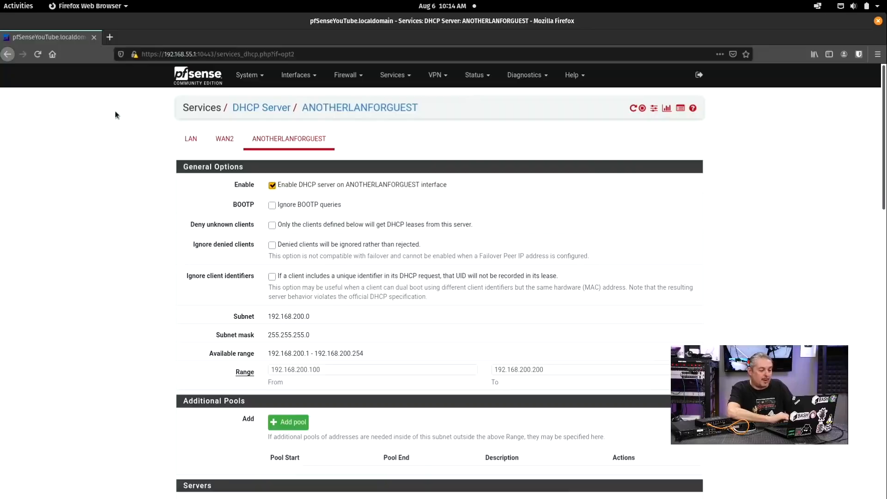
pyautogui.click(198, 75)
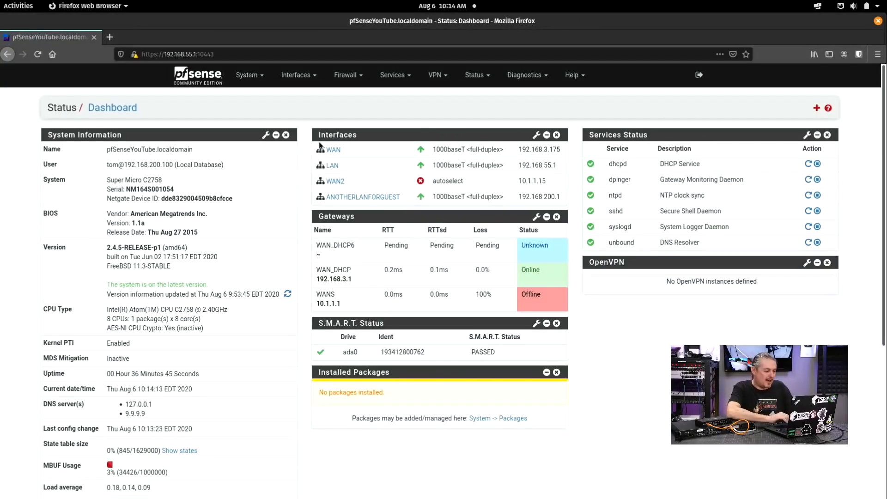
pyautogui.click(302, 54)
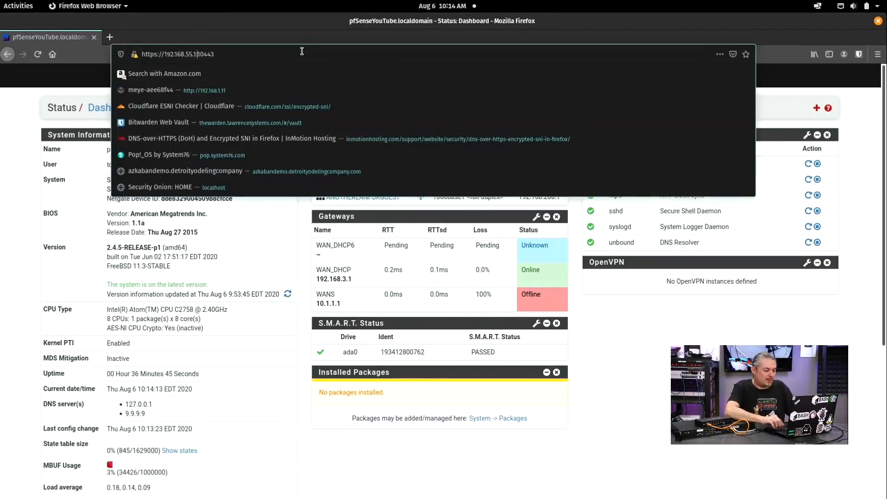
pyautogui.hotkey('shift', 'Left')
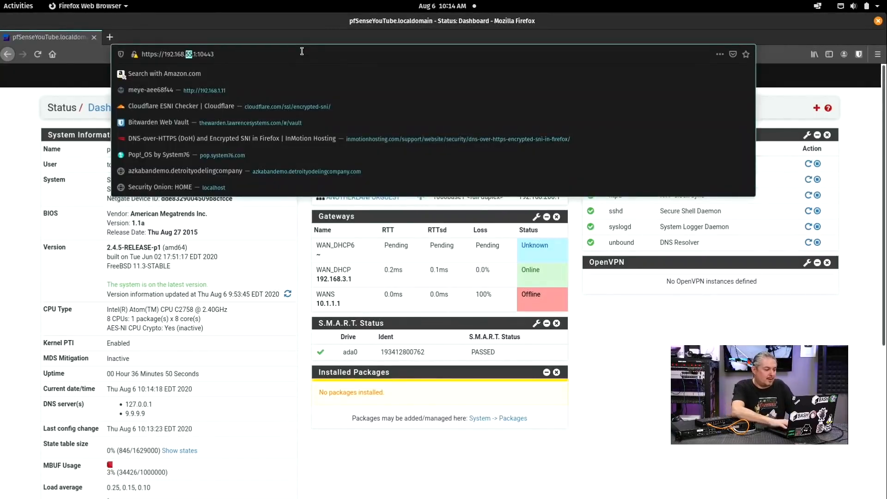
pyautogui.write('200')
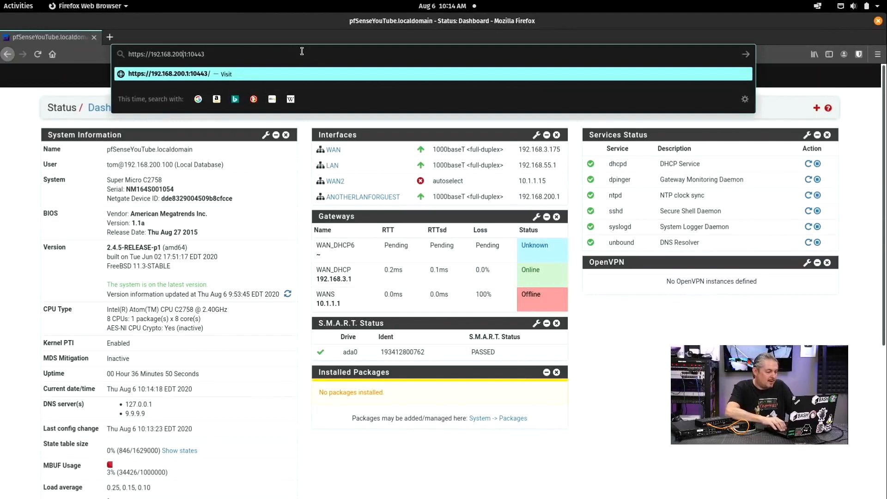
pyautogui.press('Return')
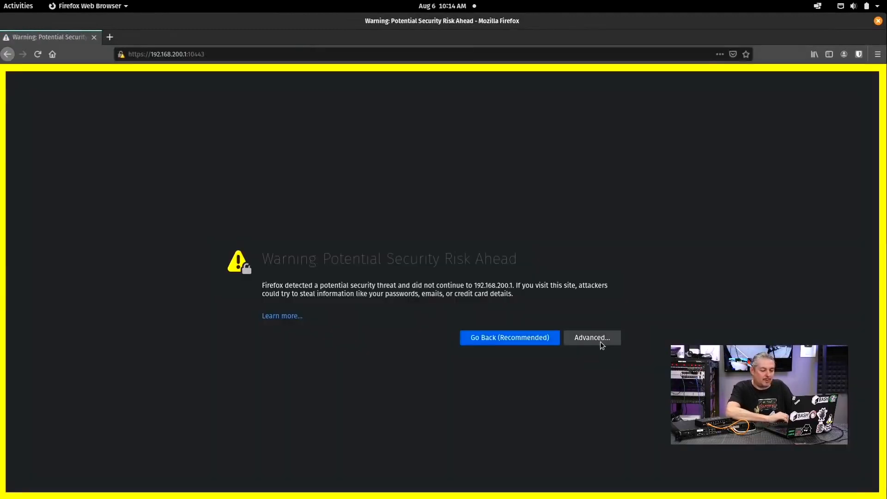
pyautogui.click(7, 54)
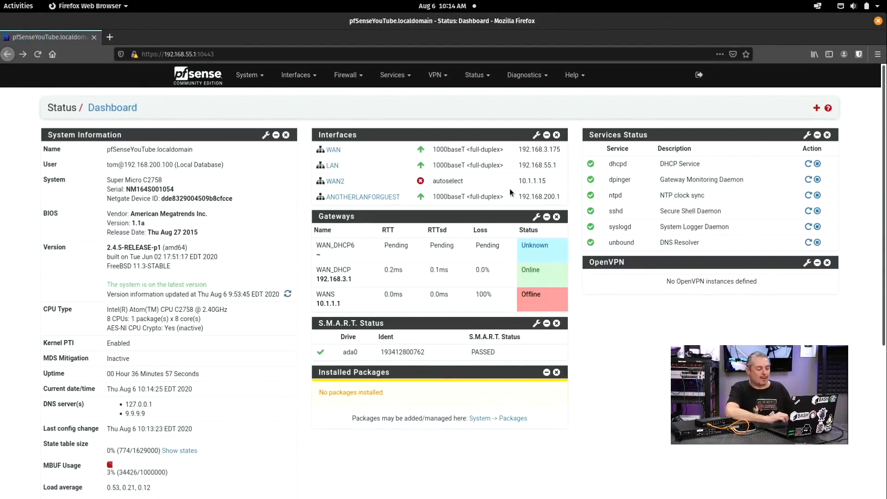
# Step: Add a new top rule on the ANOTHERLANFORGUEST firewall tab with Action set to Block
pyautogui.click(346, 75)
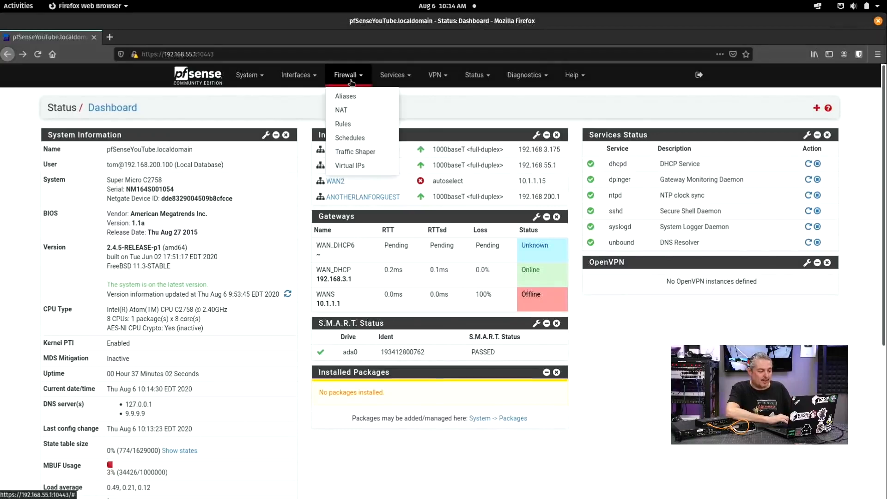
pyautogui.click(354, 123)
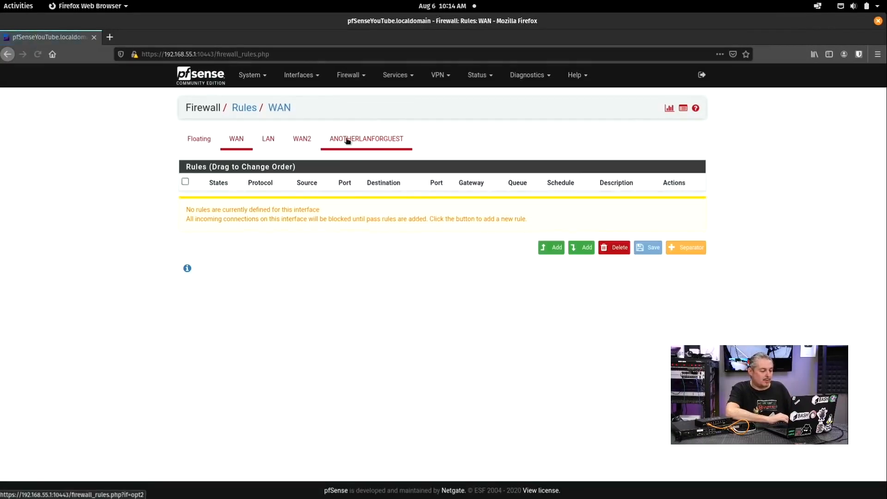
pyautogui.click(357, 139)
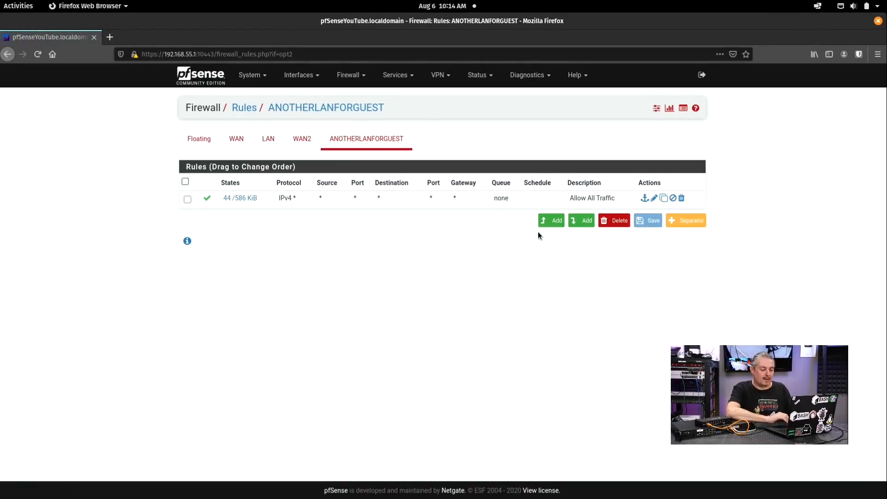
pyautogui.click(557, 221)
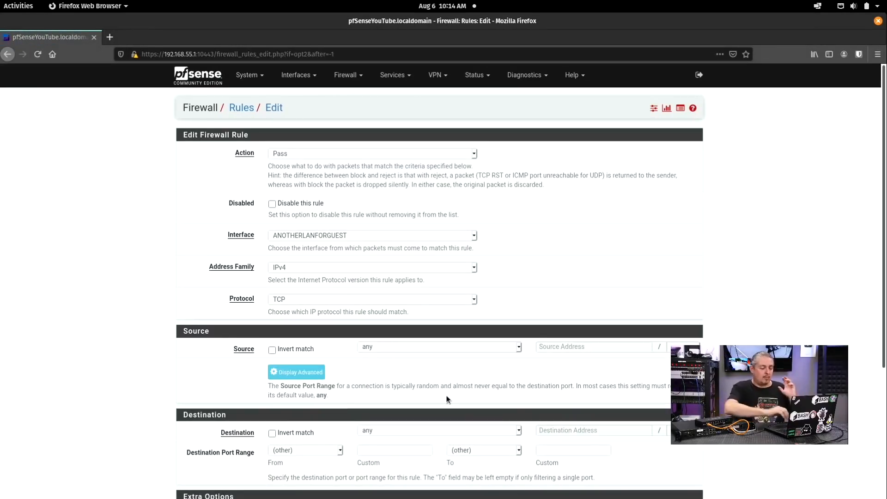
pyautogui.click(300, 152)
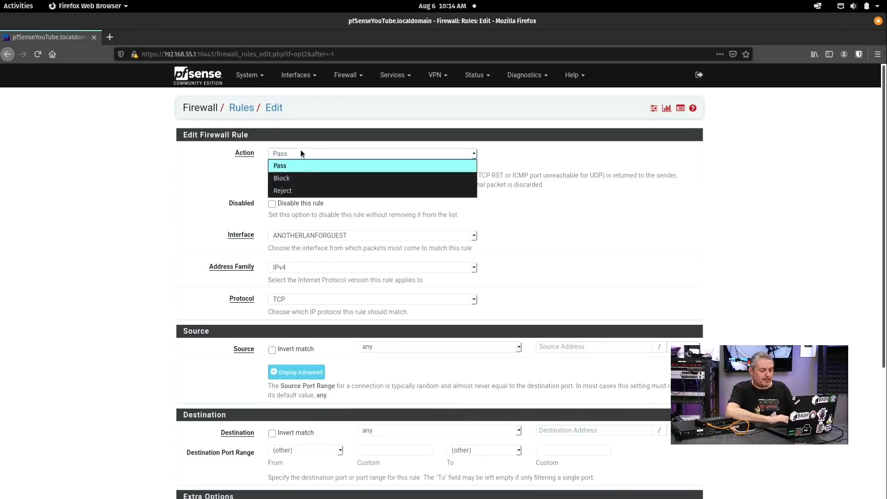
pyautogui.click(299, 178)
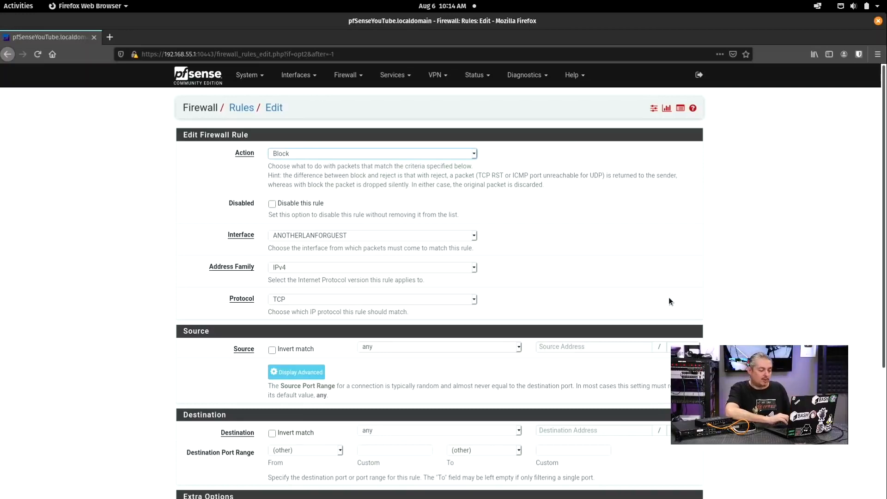
# Step: Set the rule's destination port range to 10443 through 10443
pyautogui.scroll(-3, 668, 297)
pyautogui.click(385, 372)
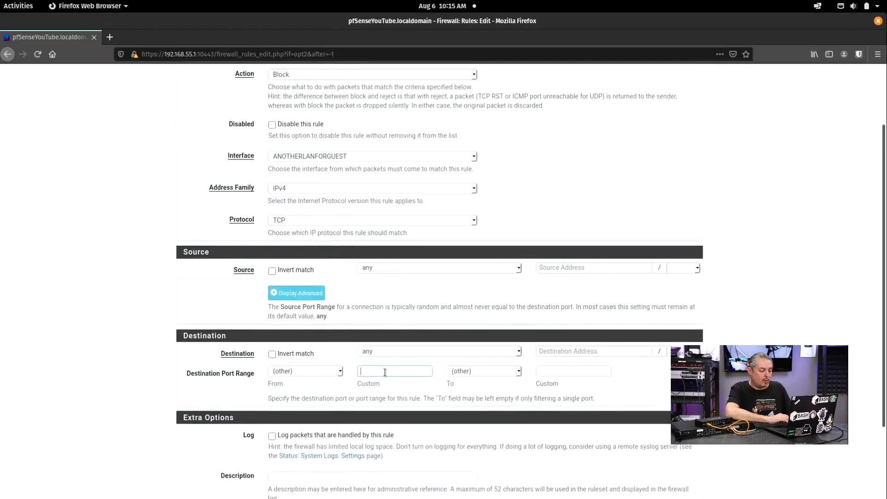
pyautogui.write('10443')
pyautogui.press('Tab')
pyautogui.press('Tab')
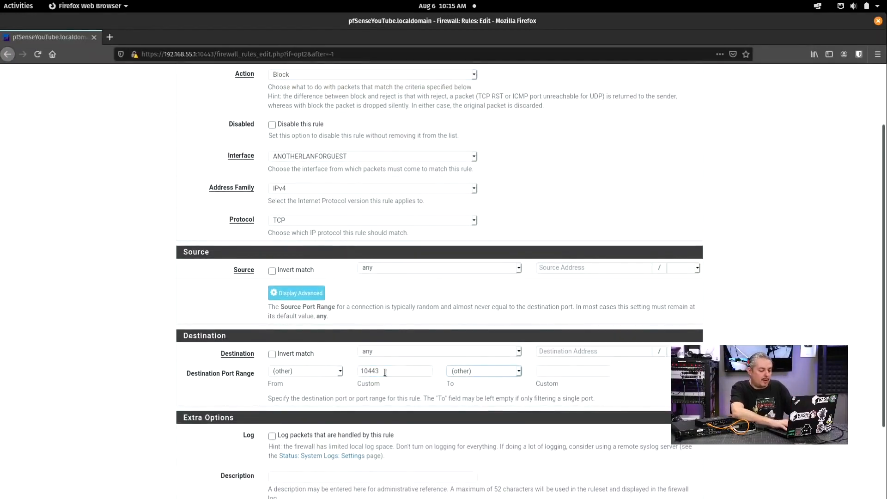
pyautogui.write('10443')
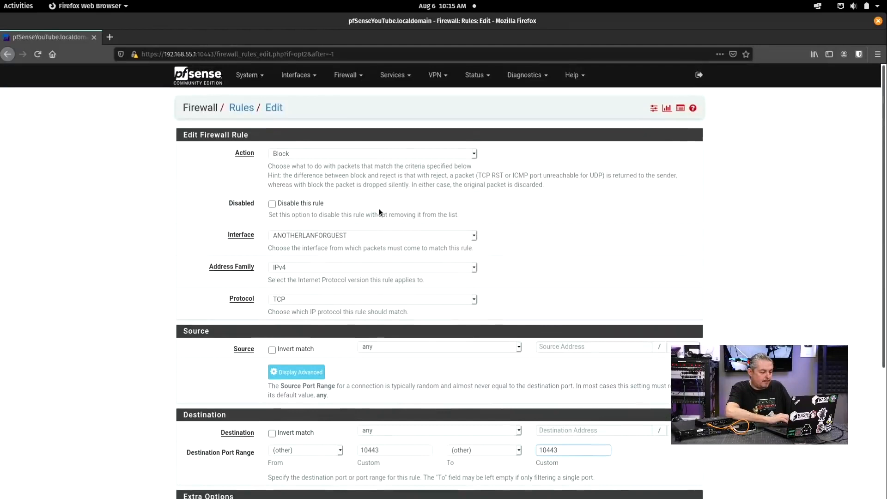
pyautogui.click(296, 301)
# Step: Keep TCP as the protocol and set the destination to This Firewall
pyautogui.click(295, 300)
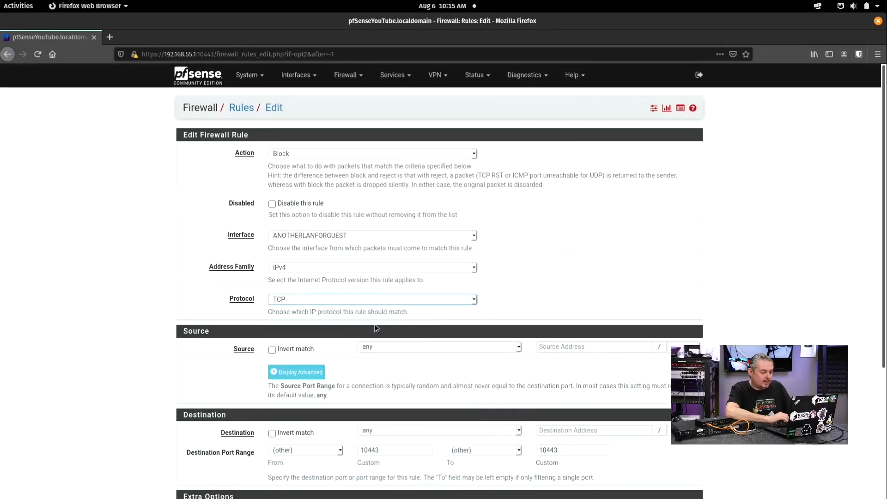
pyautogui.scroll(-3, 381, 333)
pyautogui.click(398, 325)
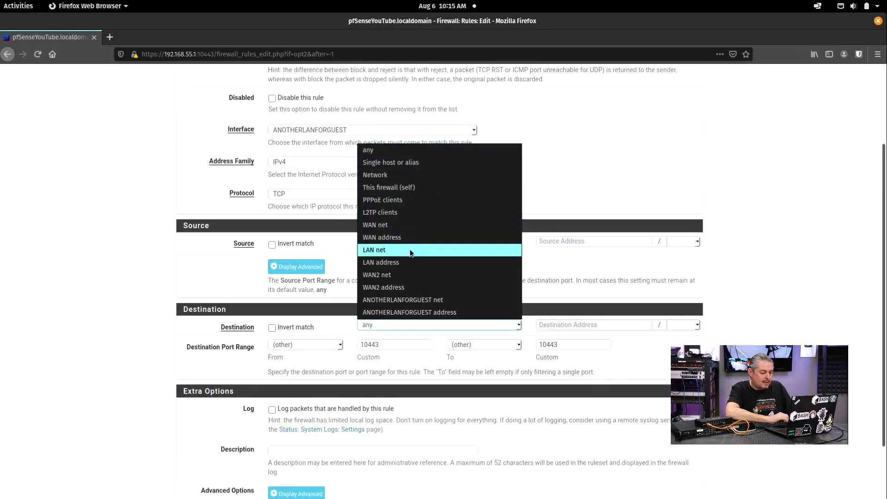
pyautogui.click(429, 187)
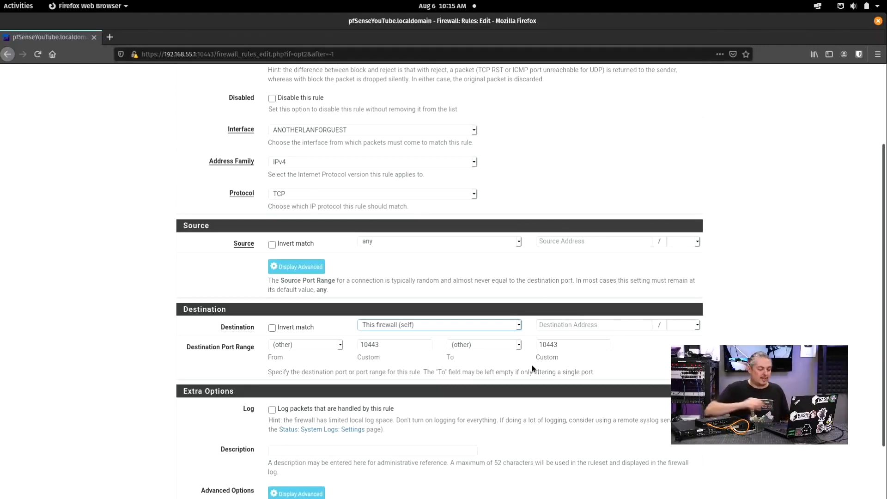
# Step: Describe the rule as 'BLOCK Web Interface' and save it
pyautogui.scroll(3, 849, 313)
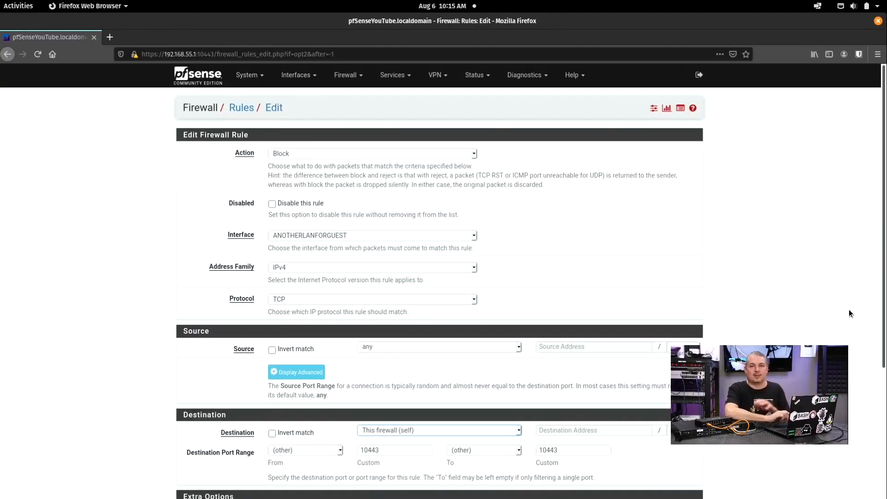
pyautogui.scroll(-5, 848, 309)
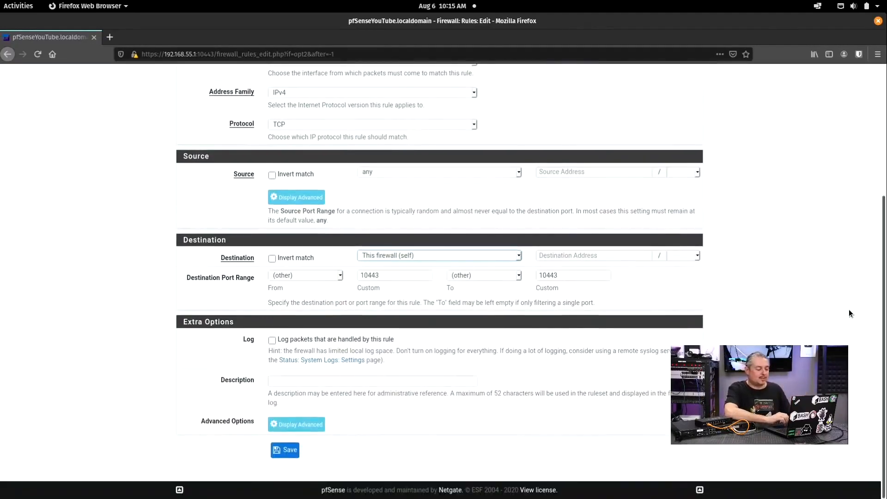
pyautogui.click(321, 380)
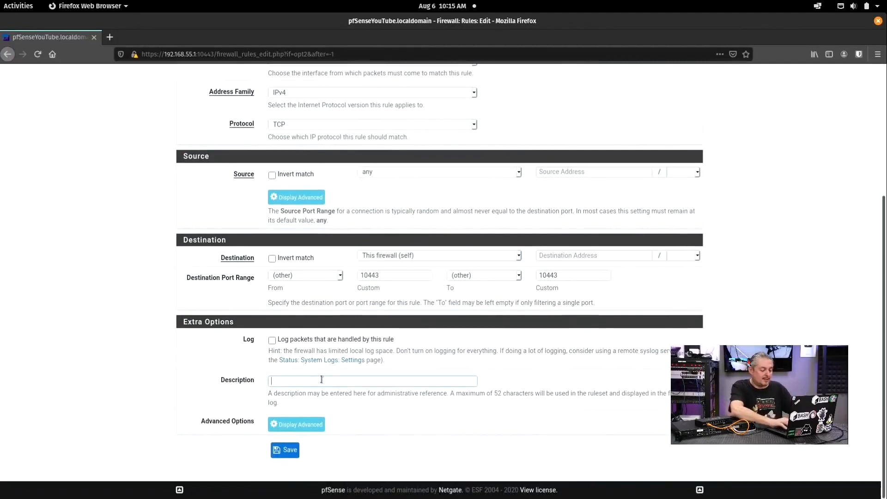
pyautogui.write('BLOGK')
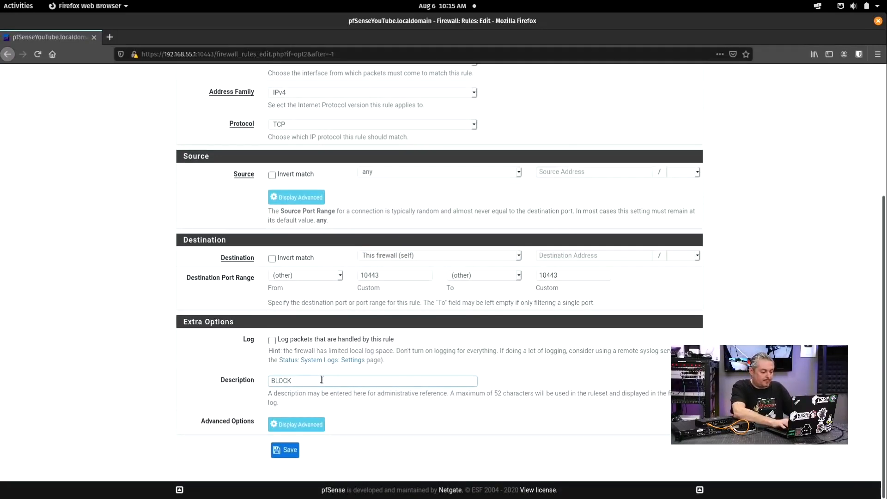
pyautogui.write(' Web Interface')
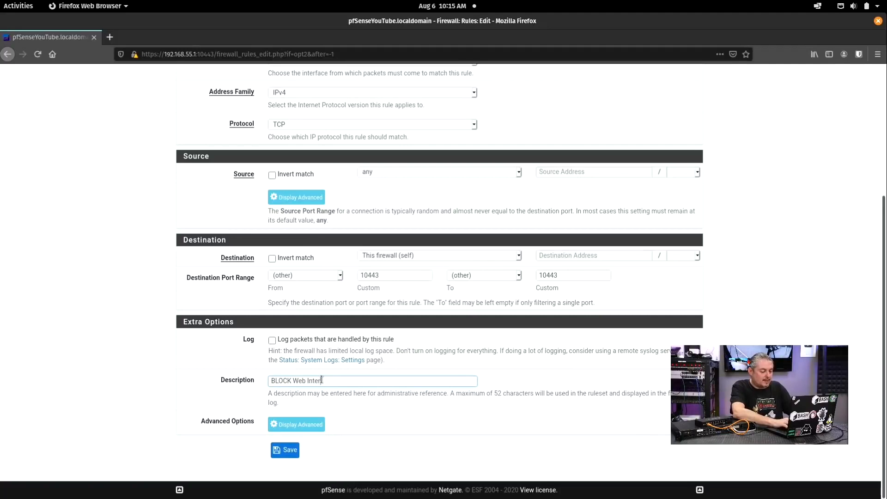
pyautogui.click(287, 457)
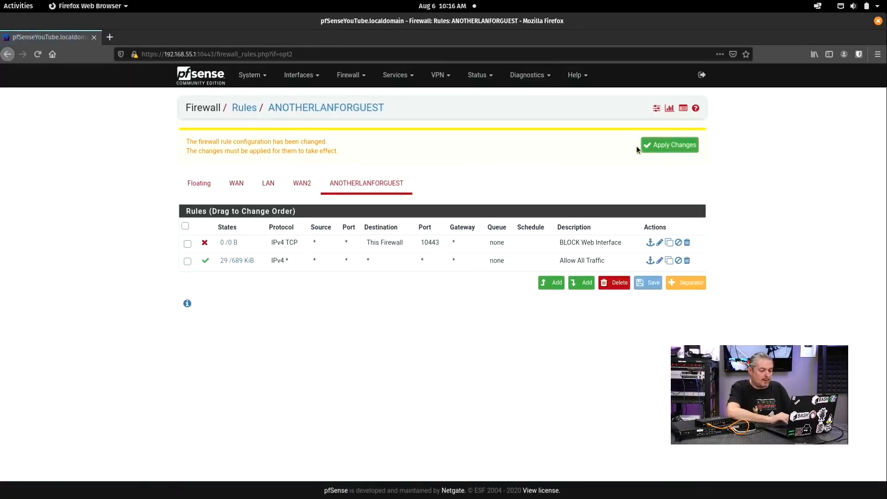
# Step: Apply the pending firewall changes and reload the rules page, confirming the resend prompt
pyautogui.click(661, 144)
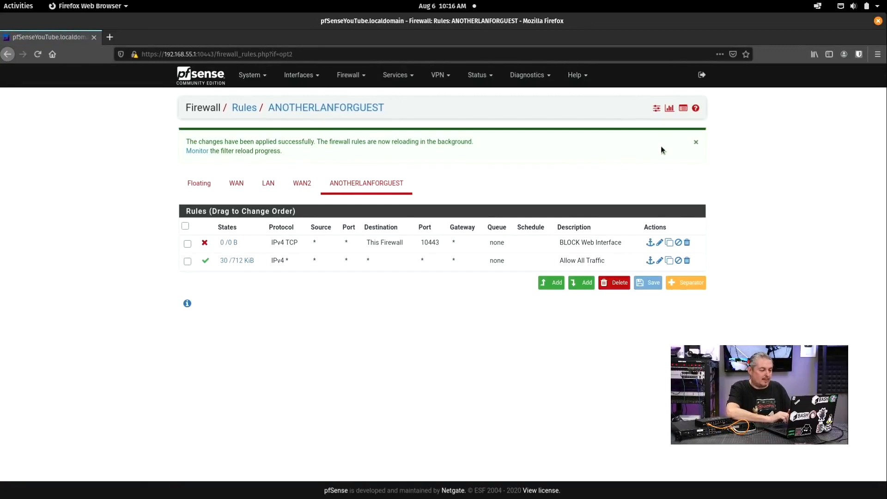
pyautogui.click(37, 55)
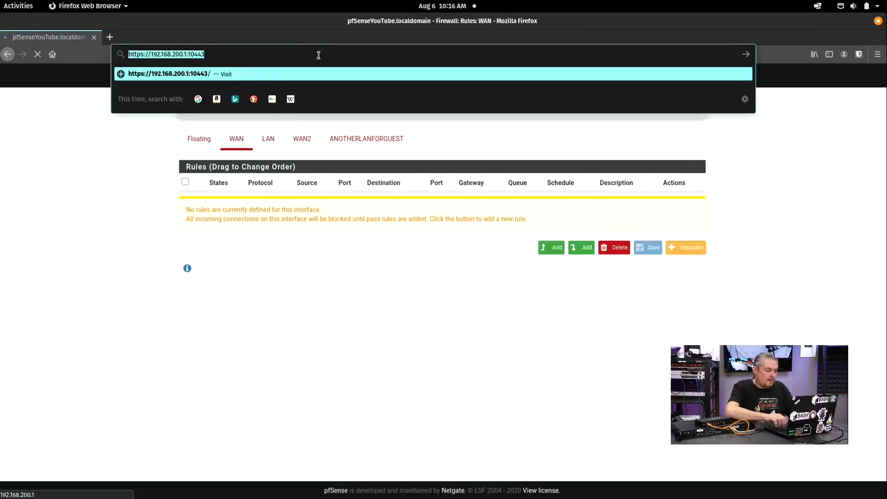
pyautogui.click(318, 55)
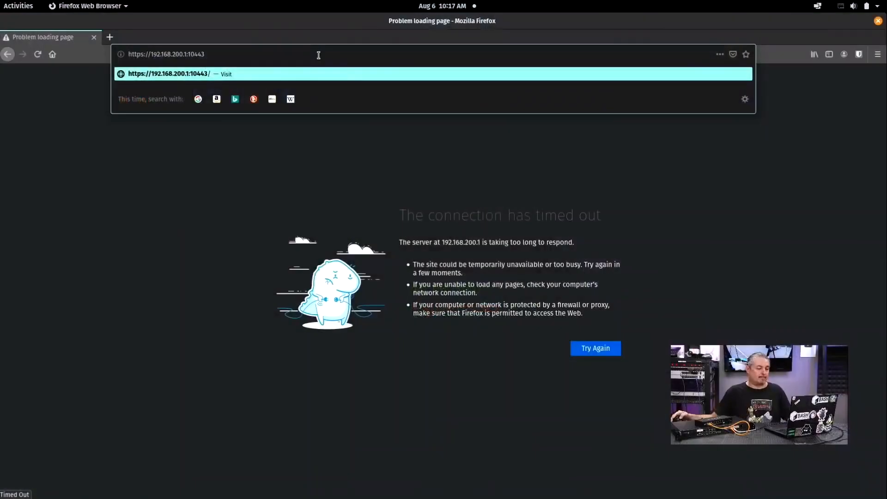
# Step: Reload the web interface and open Firewall > Rules, viewing the WAN2 and ANOTHERLANFORGUEST tabs
pyautogui.press('Return')
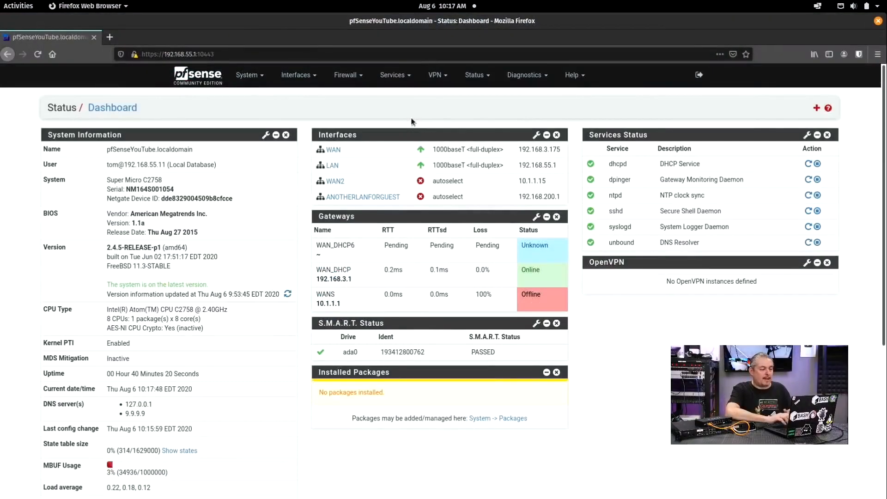
pyautogui.click(344, 76)
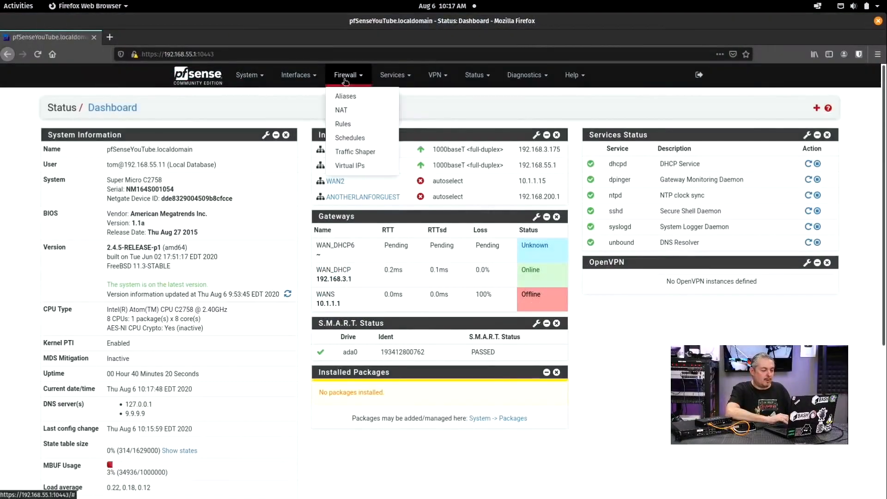
pyautogui.click(352, 123)
pyautogui.click(298, 140)
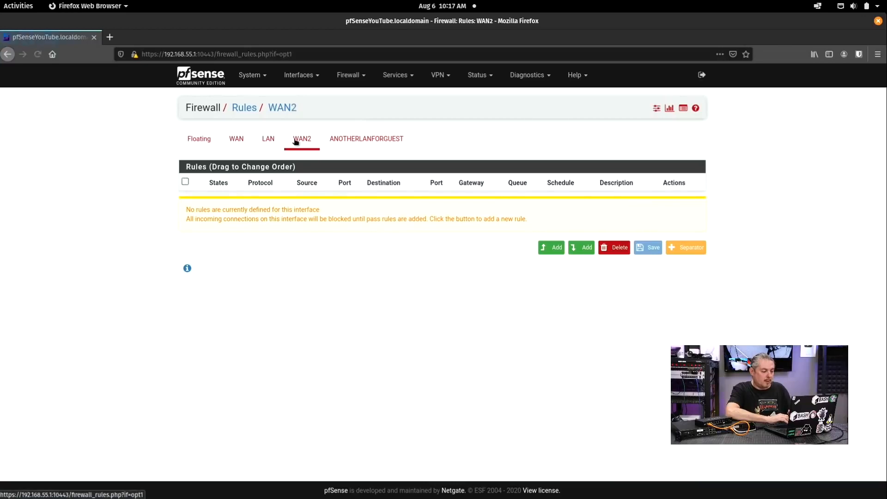
pyautogui.click(366, 141)
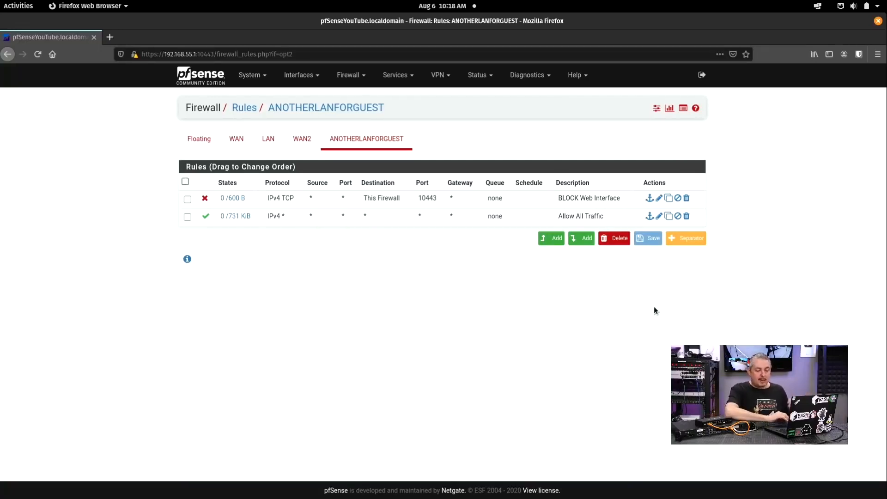
pyautogui.click(352, 78)
# Step: Start a new Network-type alias named My_Private_Networks with address 192.168.55.0/24
pyautogui.click(354, 97)
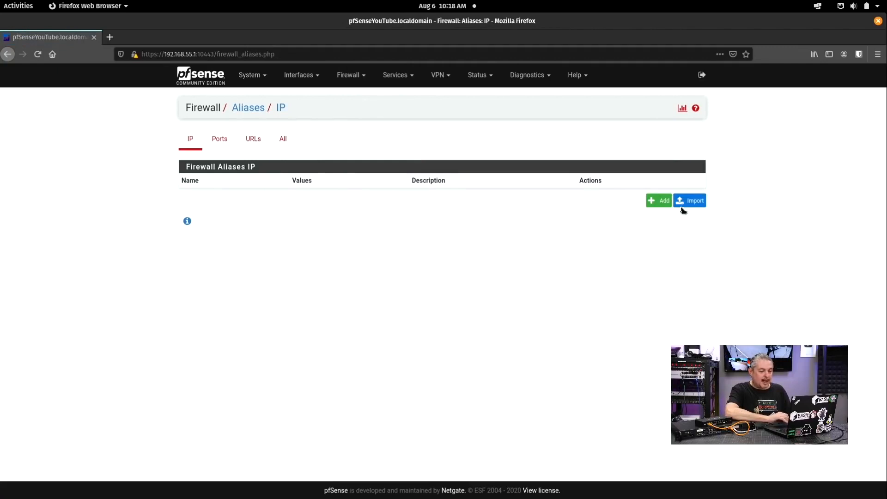
pyautogui.click(661, 201)
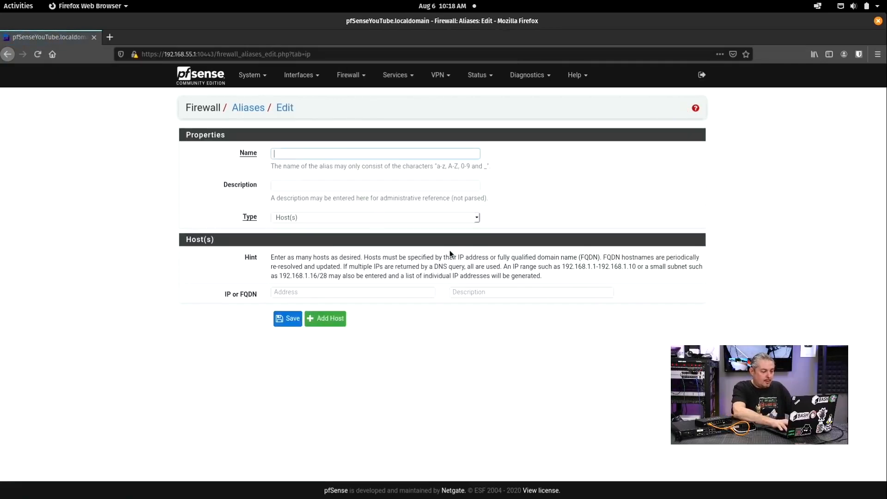
pyautogui.write('P')
pyautogui.press('BackSpace')
pyautogui.write('My_Pr')
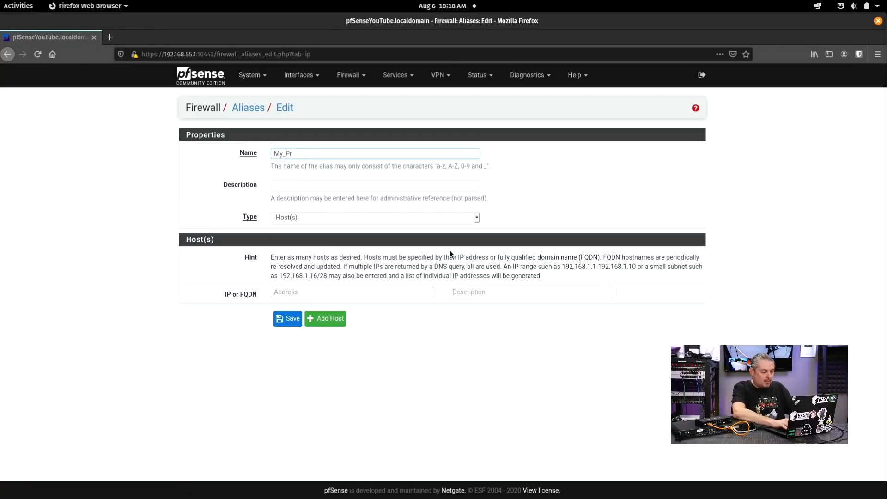
pyautogui.write('ivat')
pyautogui.write('e_Neto')
pyautogui.write('wok')
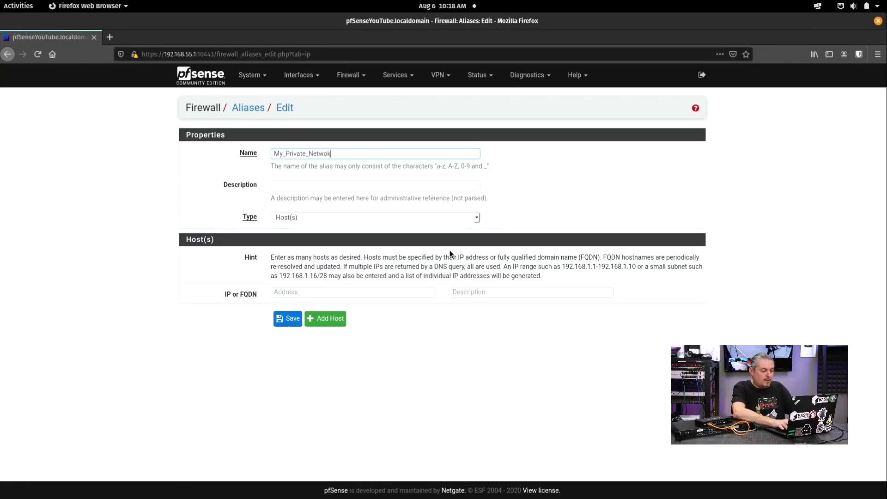
pyautogui.write('ks')
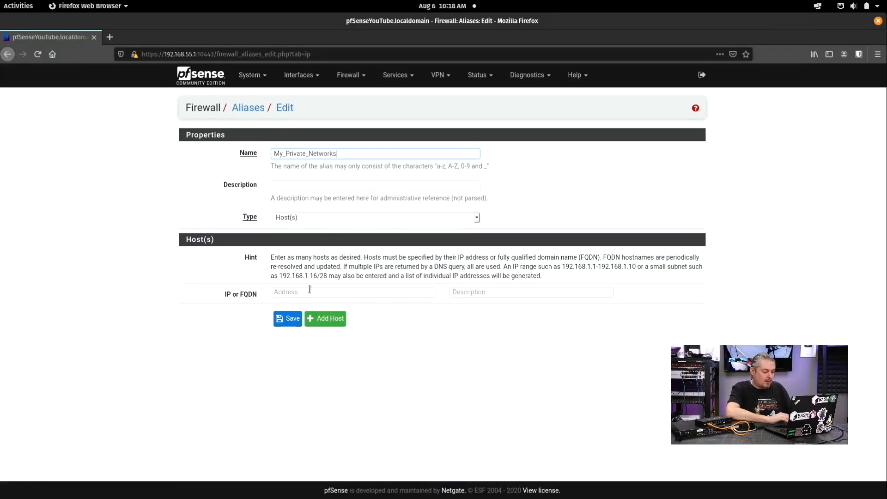
pyautogui.click(310, 290)
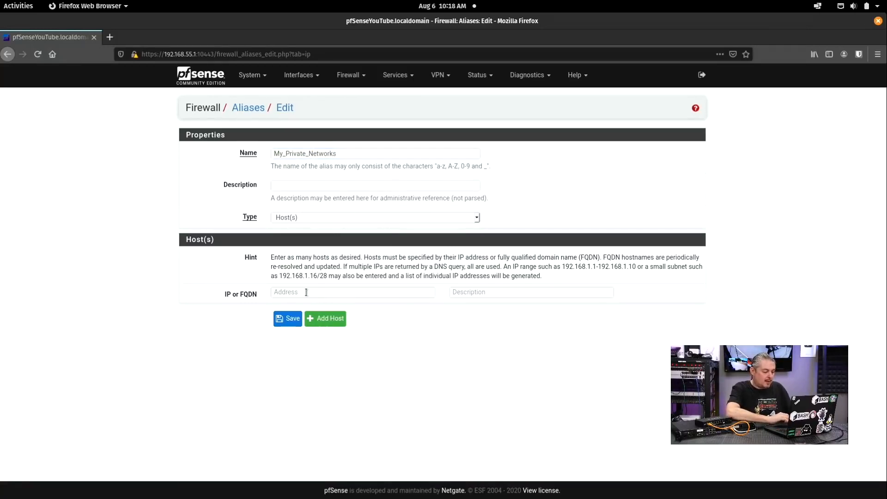
pyautogui.write('192.168')
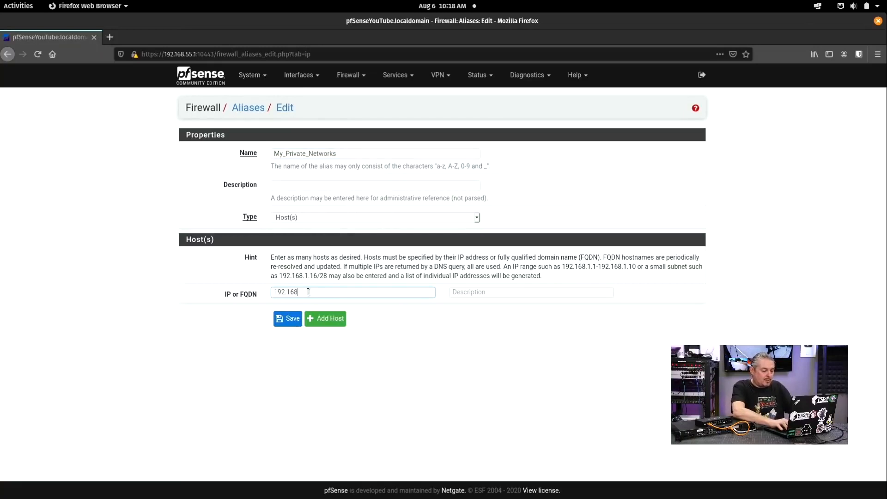
pyautogui.write('.55')
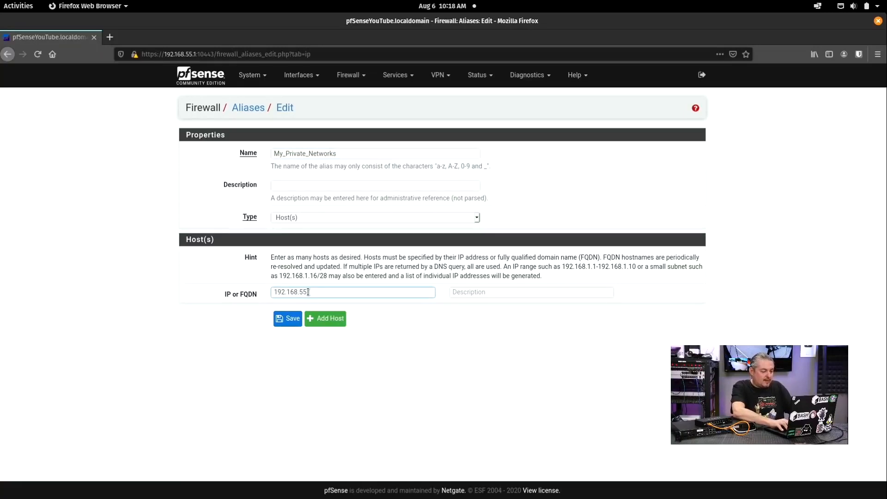
pyautogui.write('.0/24')
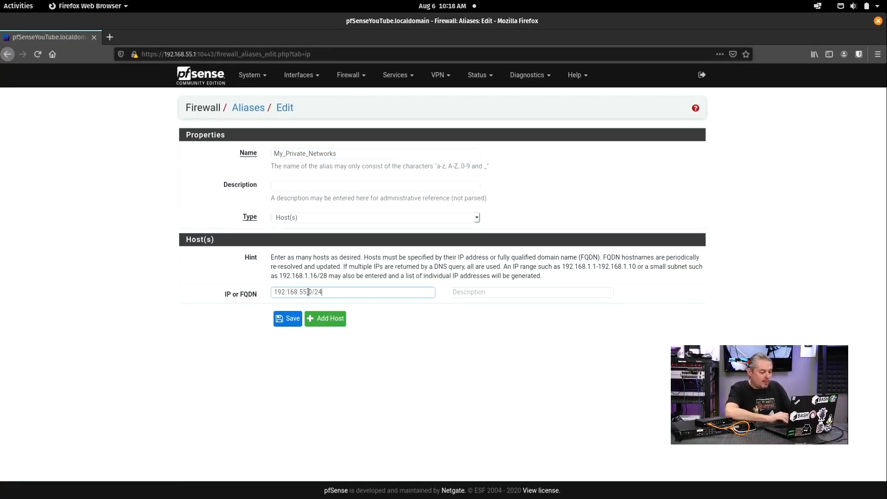
pyautogui.click(314, 221)
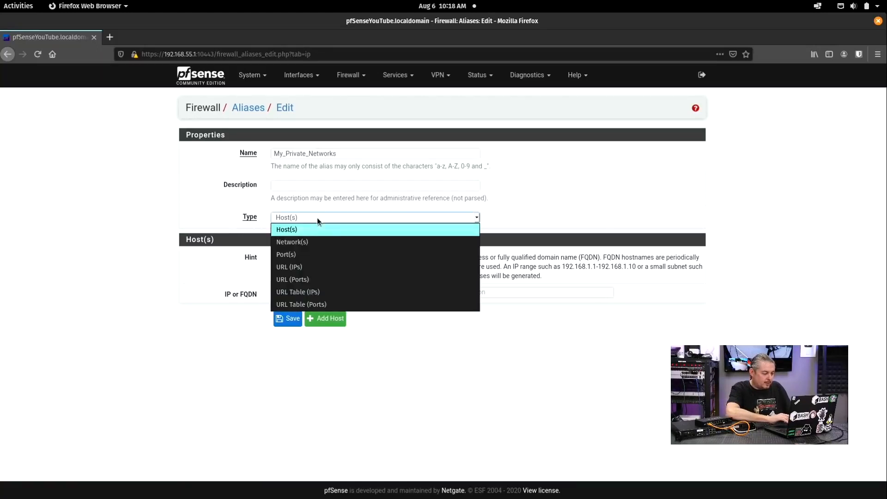
pyautogui.click(312, 242)
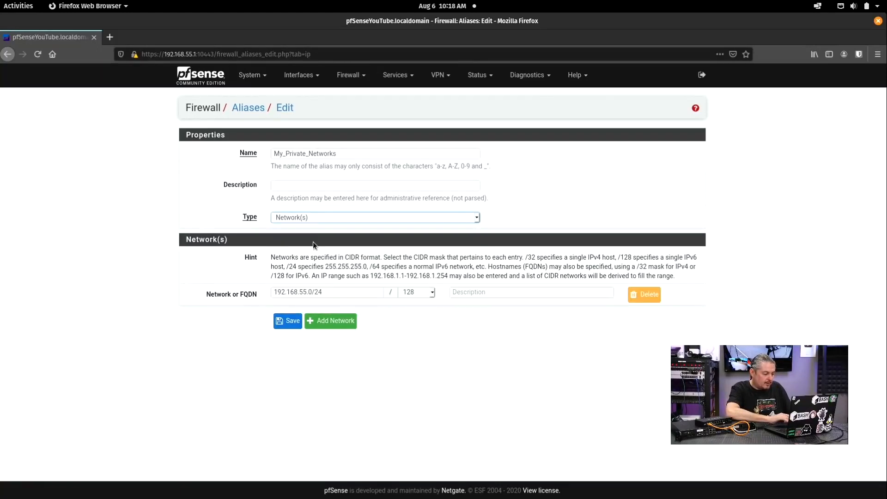
# Step: Give the 192.168.55.0 entry a /24 mask and the description LAN
pyautogui.click(359, 290)
pyautogui.press('BackSpace')
pyautogui.press('BackSpace')
pyautogui.press('BackSpace')
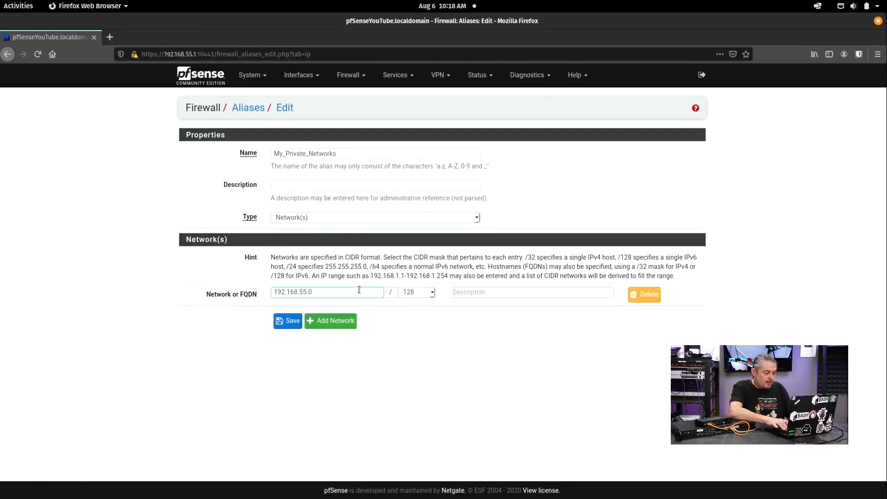
pyautogui.click(425, 294)
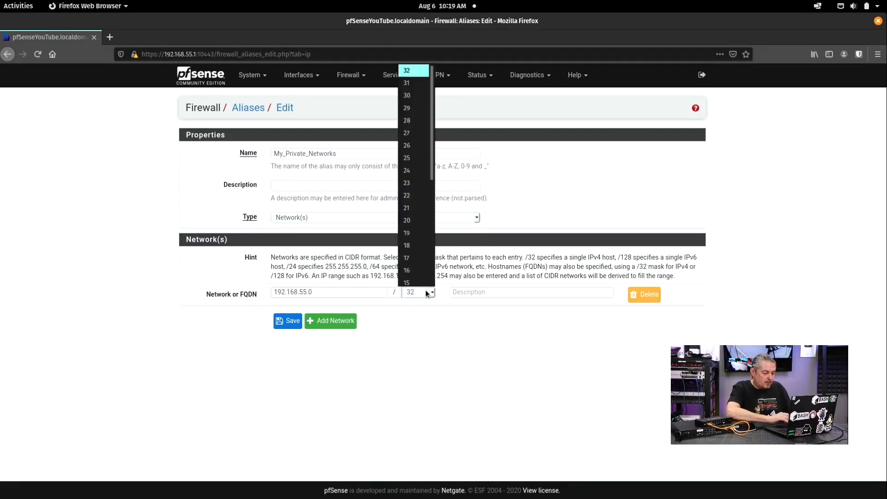
pyautogui.click(419, 163)
pyautogui.click(485, 293)
pyautogui.write('LNA')
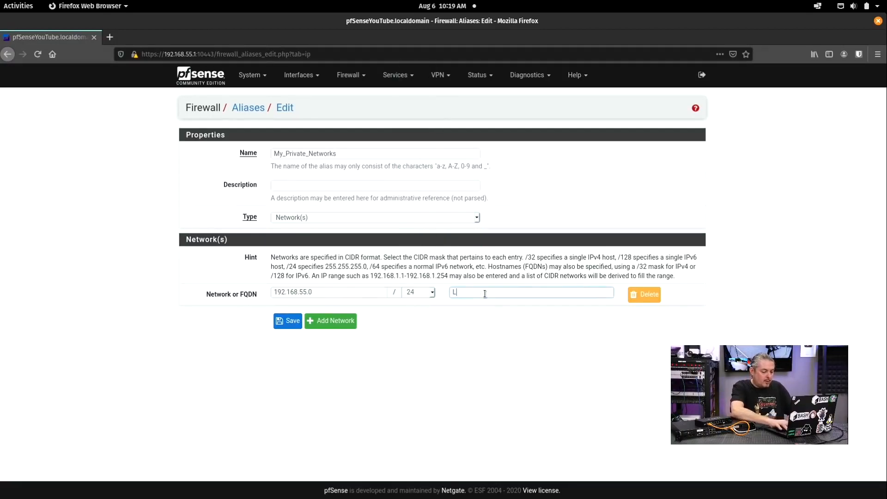
pyautogui.press('BackSpace')
pyautogui.press('BackSpace')
pyautogui.write('AN')
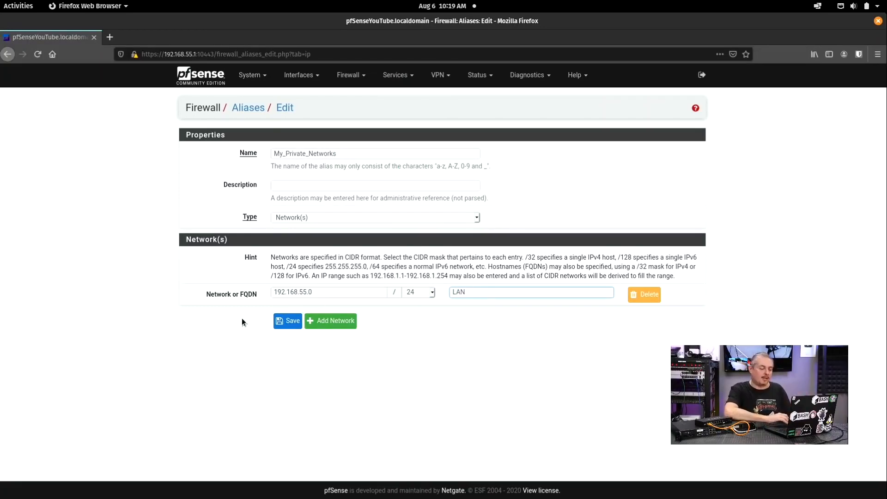
# Step: Add a second entry 192.168.50.0/24 described 'My Ohter LAN'
pyautogui.click(331, 324)
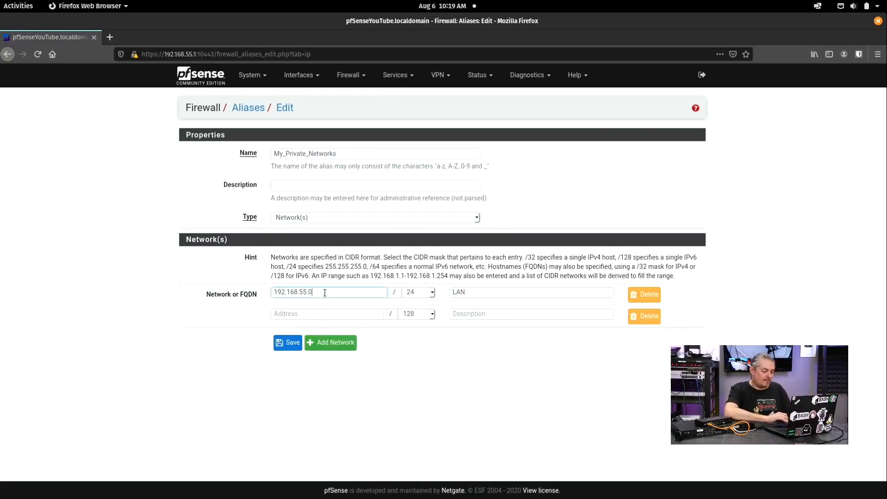
pyautogui.doubleClick(324, 292)
pyautogui.hotkey('ctrl', 'c')
pyautogui.click(311, 310)
pyautogui.hotkey('ctrl', 'v')
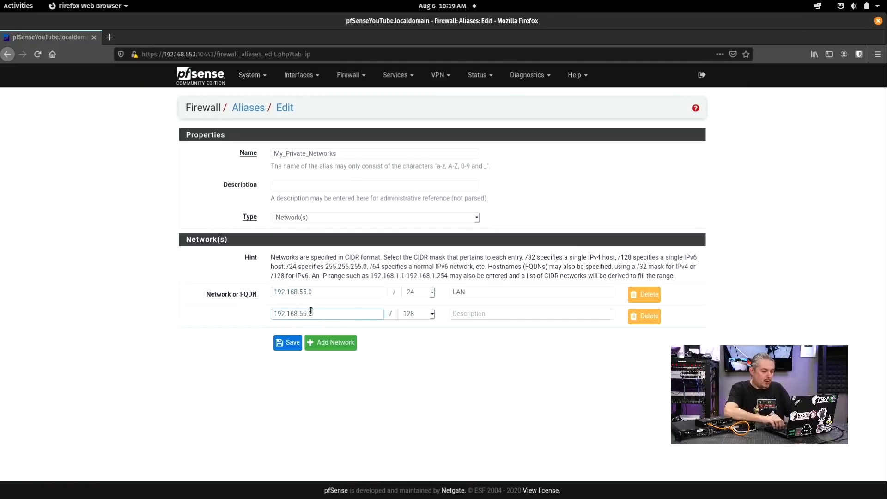
pyautogui.hotkey('shift', 'Right')
pyautogui.write('0')
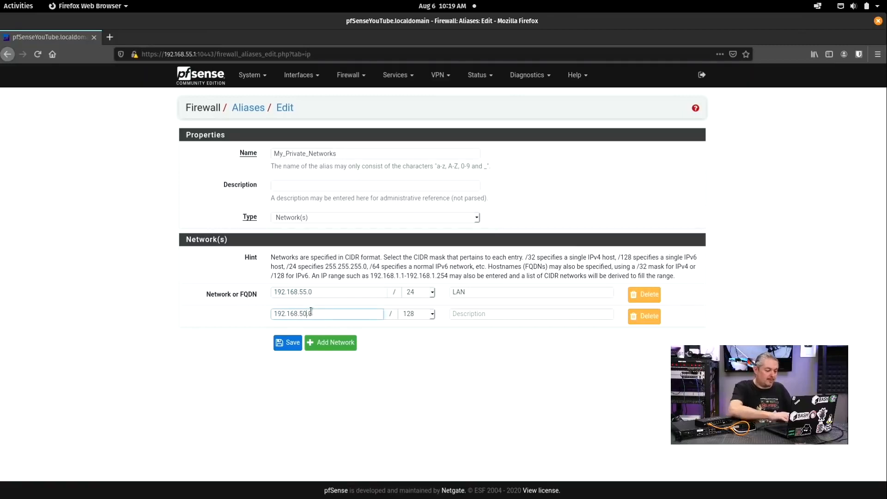
pyautogui.click(432, 314)
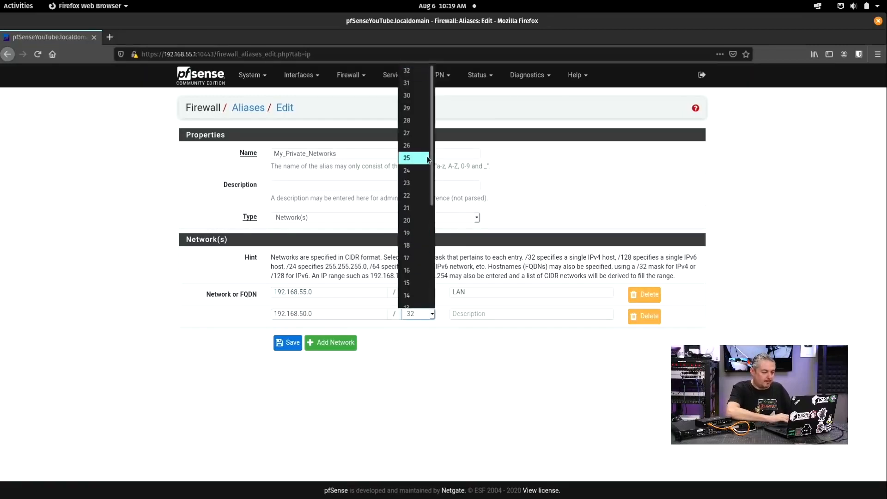
pyautogui.click(415, 170)
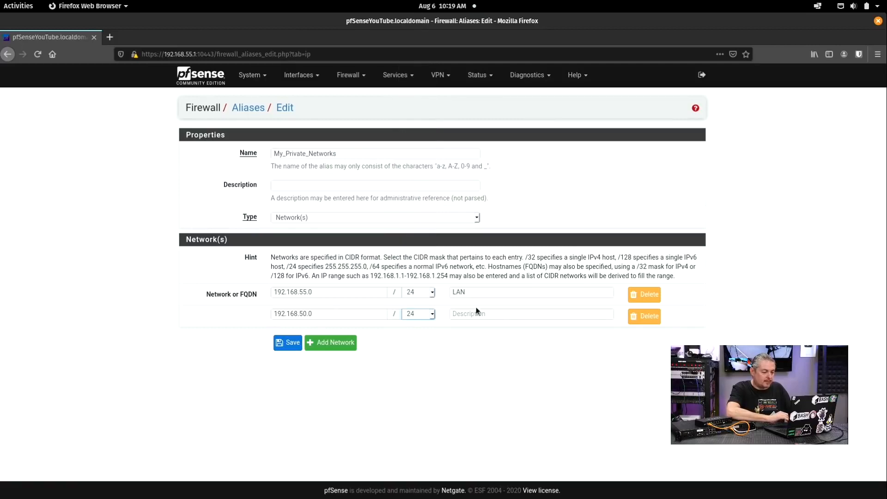
pyautogui.click(476, 312)
pyautogui.write('My Ohter LAN')
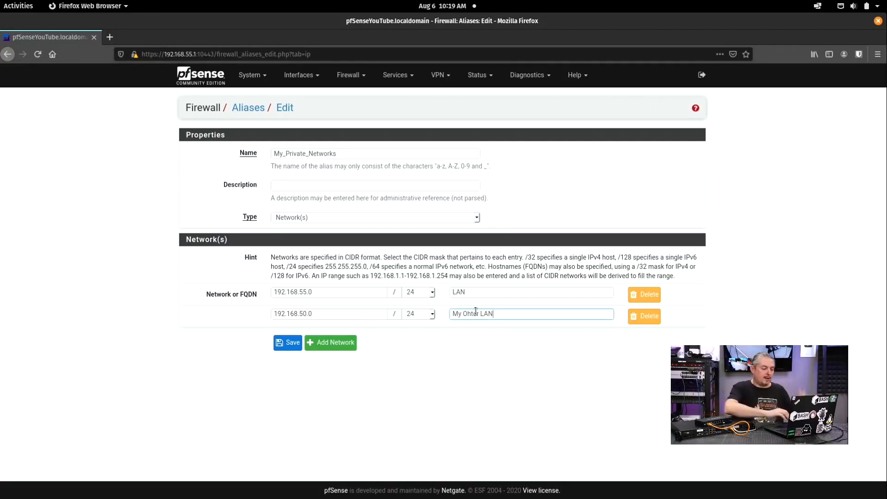
# Step: Delete the 192.168.50.0/24 entry, then save and apply the alias
pyautogui.click(644, 316)
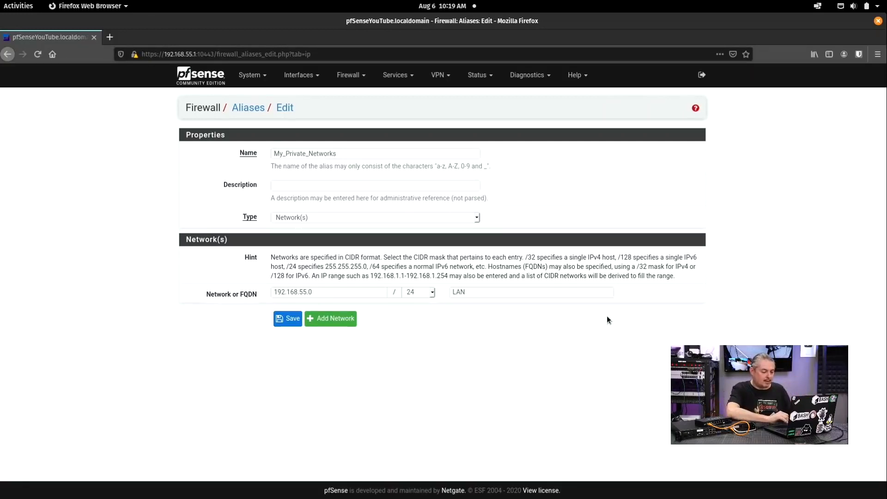
pyautogui.click(300, 319)
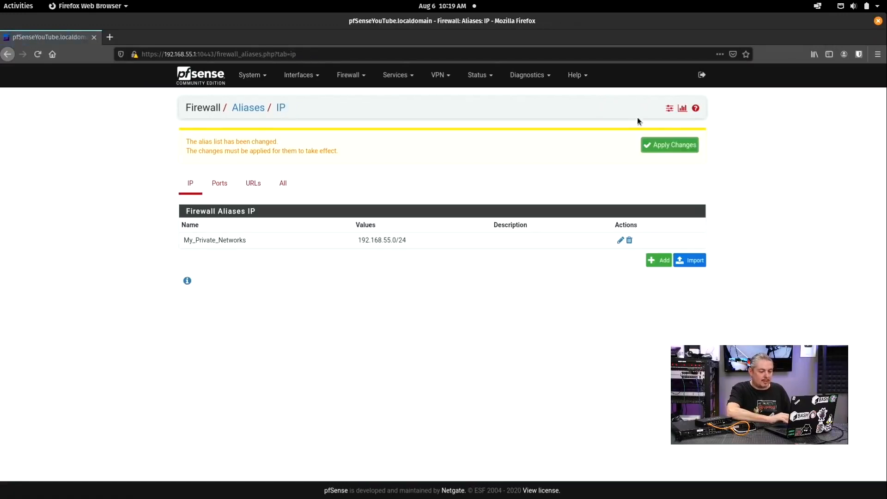
pyautogui.click(674, 149)
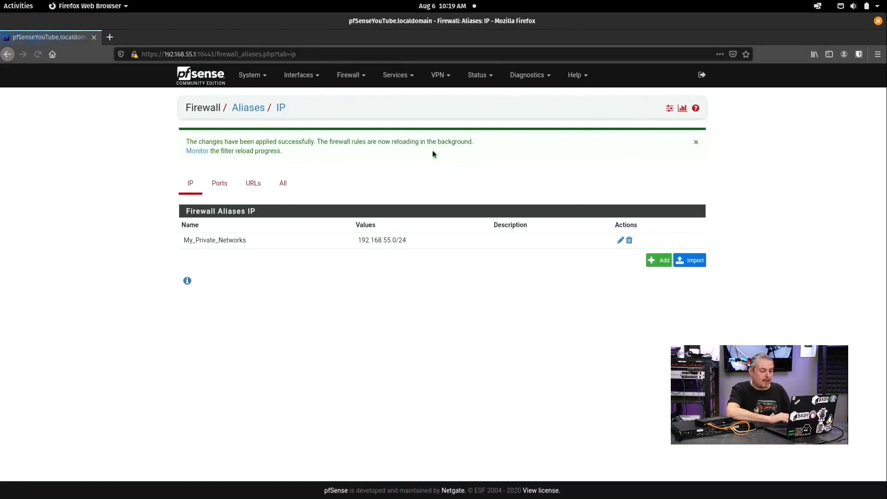
# Step: Add a top rule on ANOTHERLANFORGUEST with action Block and protocol Any
pyautogui.click(362, 76)
pyautogui.click(357, 122)
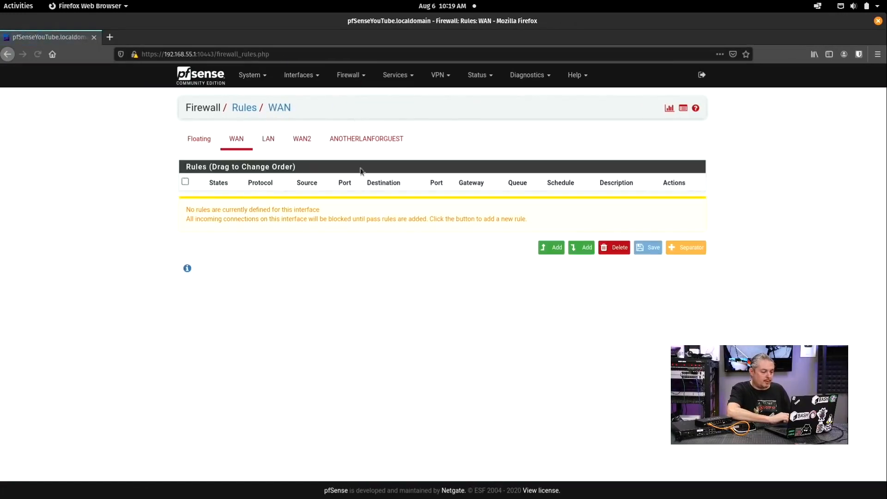
pyautogui.click(328, 138)
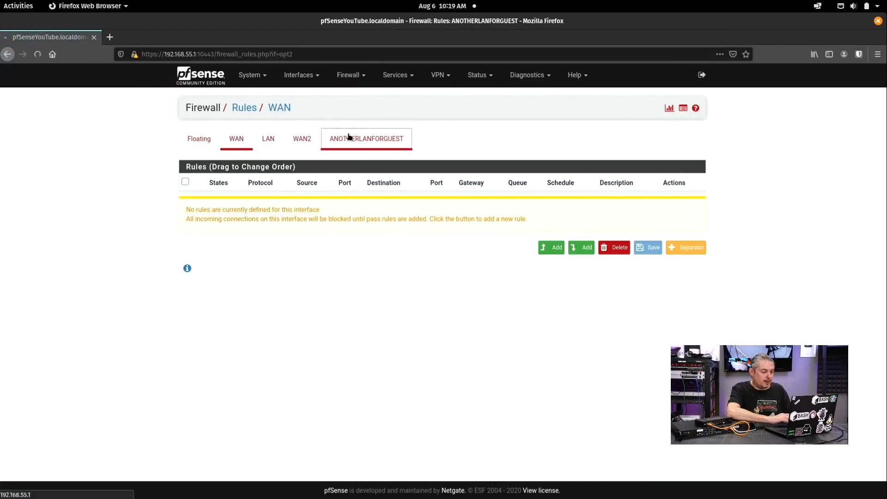
pyautogui.click(553, 243)
pyautogui.click(374, 156)
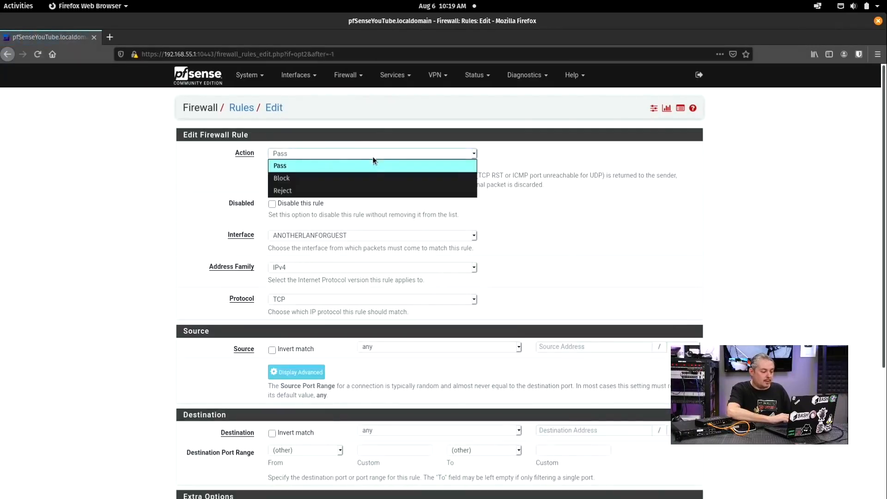
pyautogui.click(358, 180)
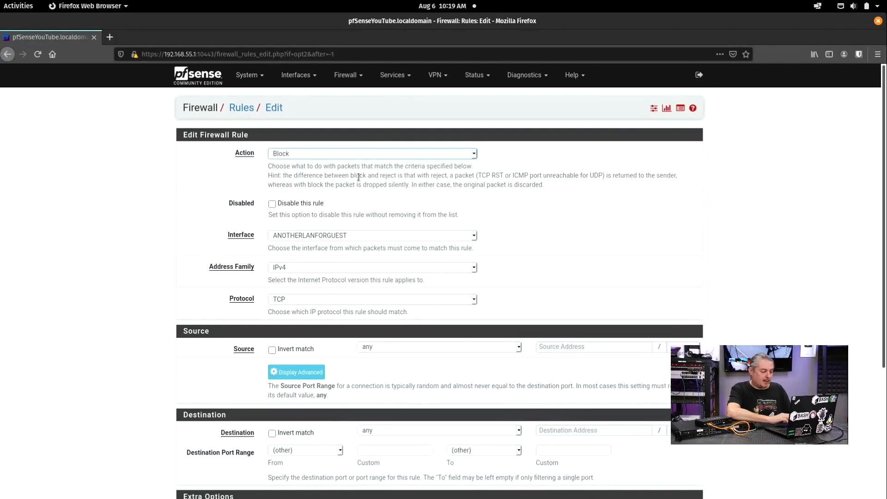
pyautogui.scroll(-4, 351, 230)
pyautogui.click(309, 165)
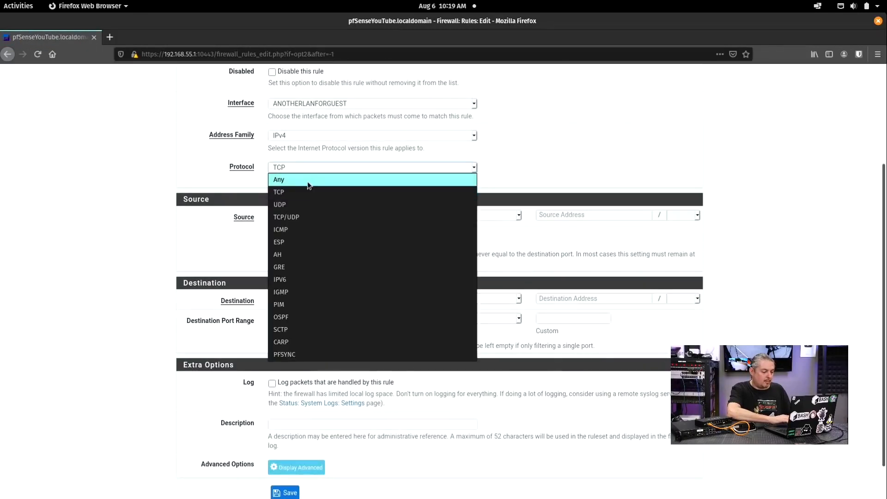
pyautogui.click(307, 181)
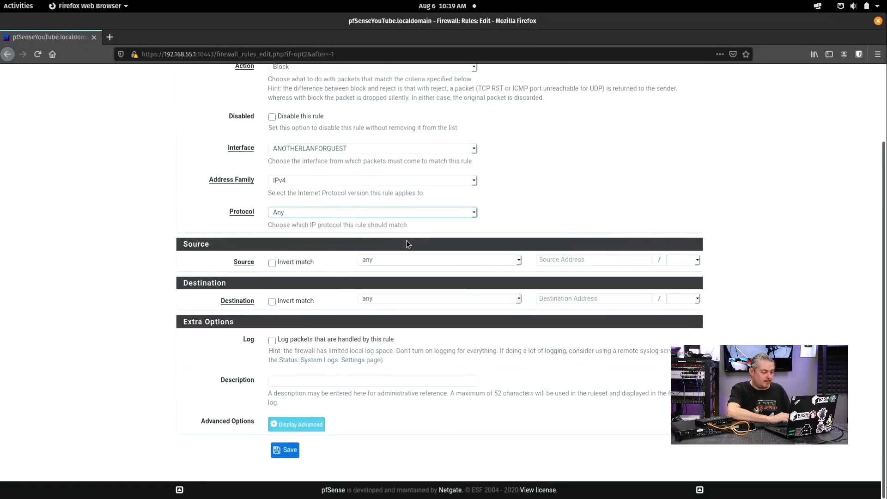
# Step: Set the rule's destination to the My_Private_Networks alias and save it
pyautogui.scroll(1, 407, 244)
pyautogui.scroll(2, 406, 243)
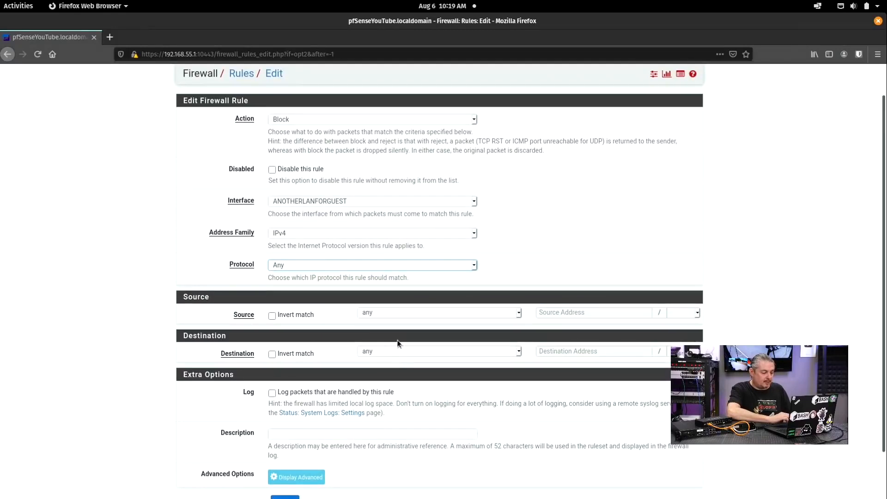
pyautogui.click(399, 356)
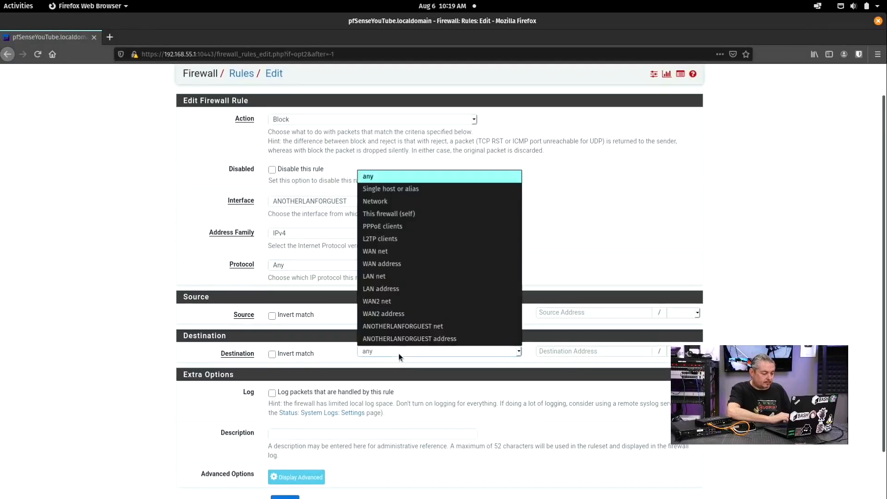
pyautogui.click(421, 189)
pyautogui.click(570, 352)
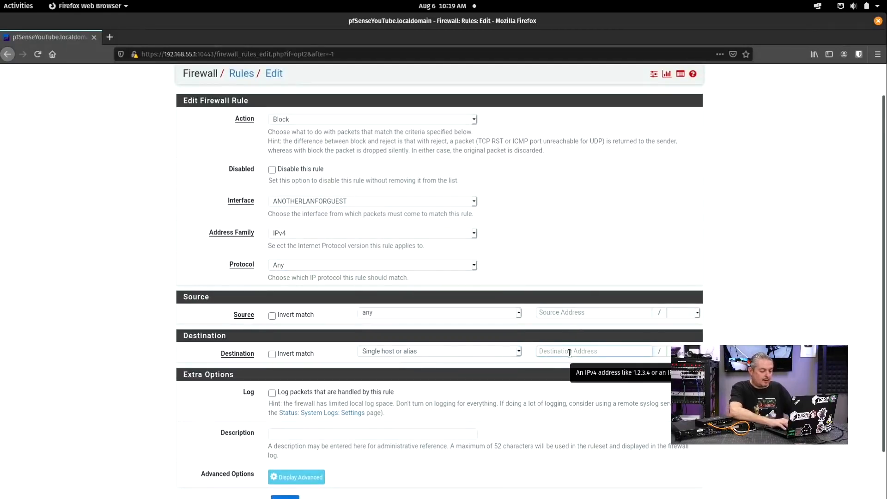
pyautogui.write('My')
pyautogui.click(553, 364)
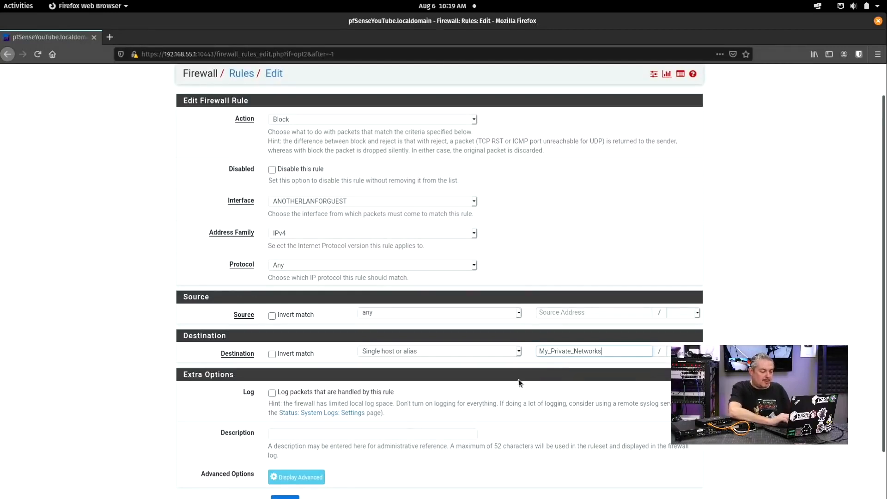
pyautogui.click(283, 497)
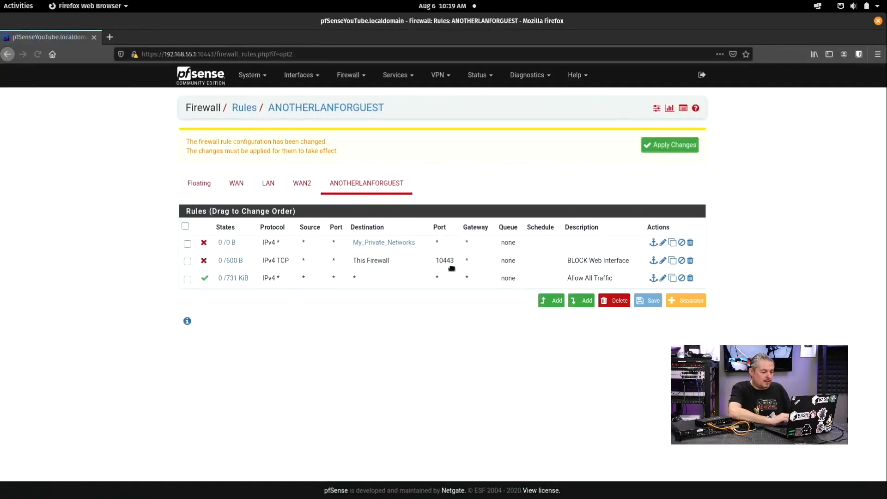
pyautogui.click(687, 148)
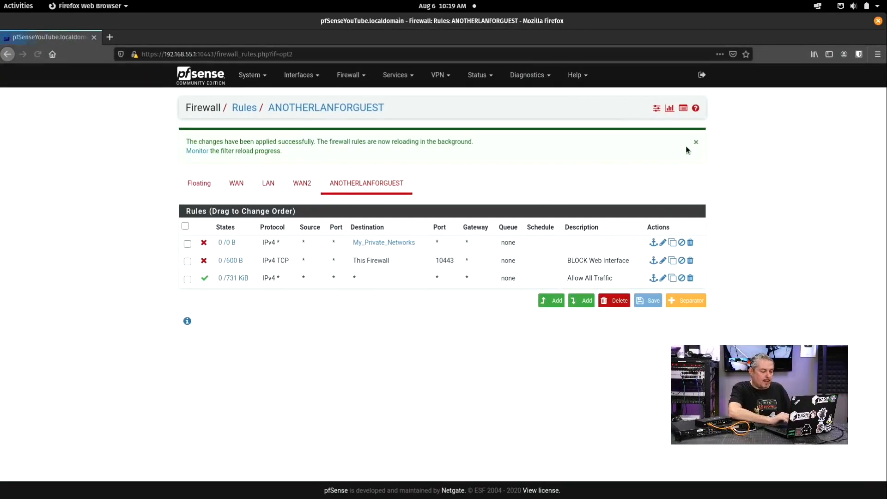
pyautogui.moveTo(354, 243)
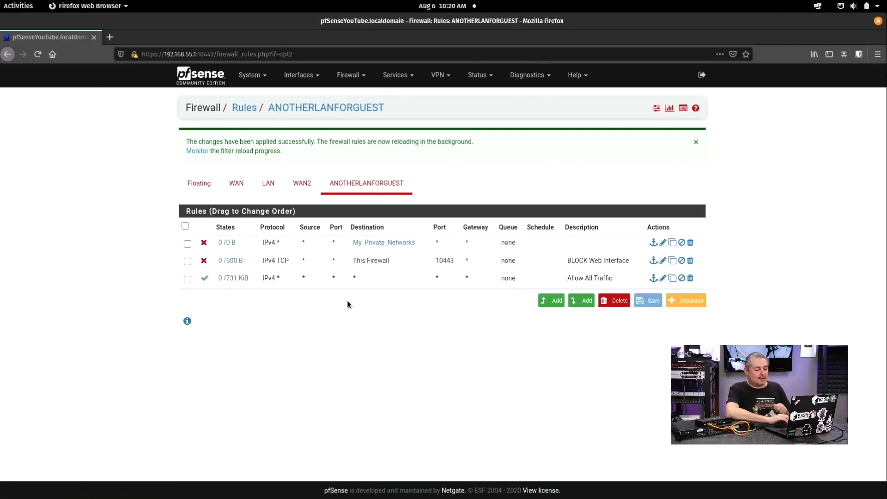
pyautogui.moveTo(399, 246)
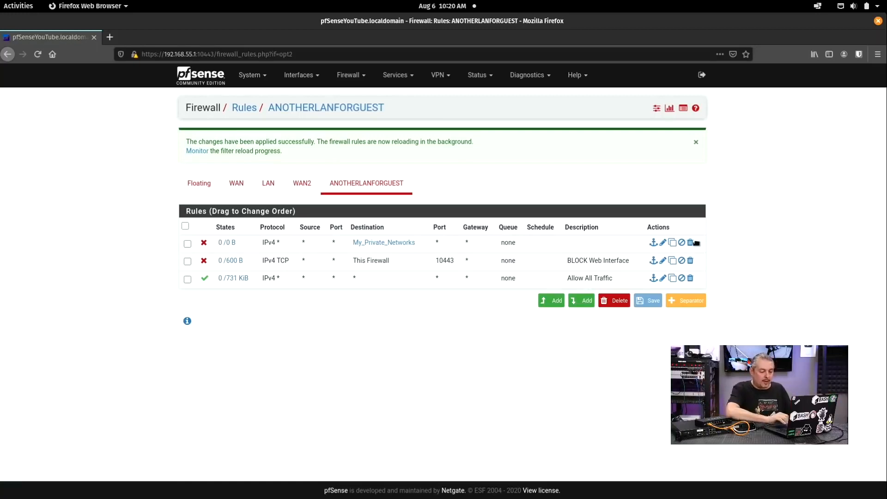
# Step: Edit Allow All Traffic to invert the destination match on LAN net and save it
pyautogui.click(663, 277)
pyautogui.scroll(-5, 573, 248)
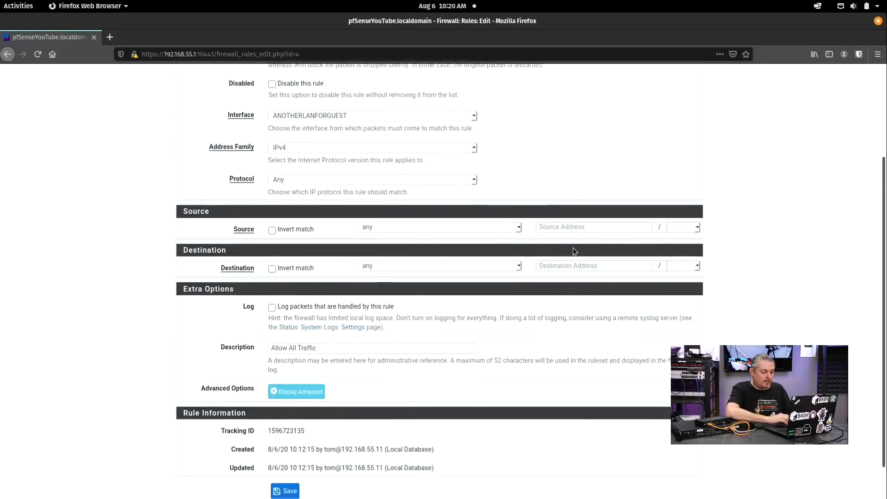
pyautogui.click(298, 232)
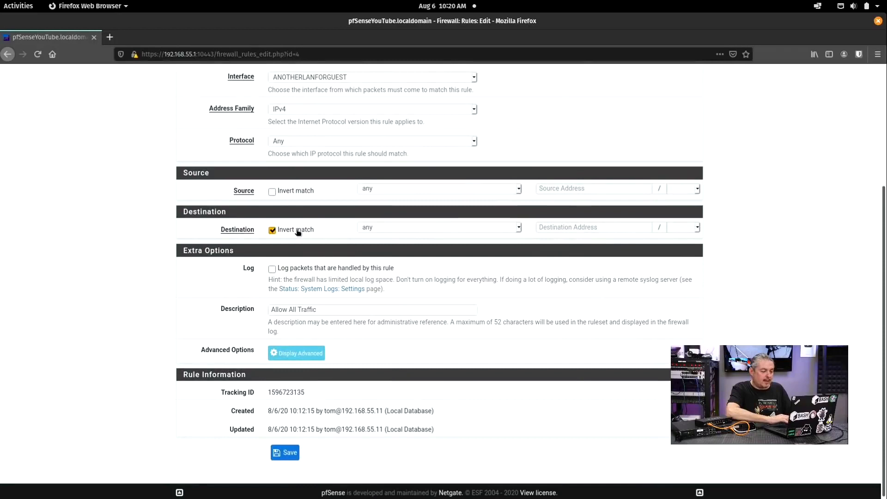
pyautogui.click(391, 227)
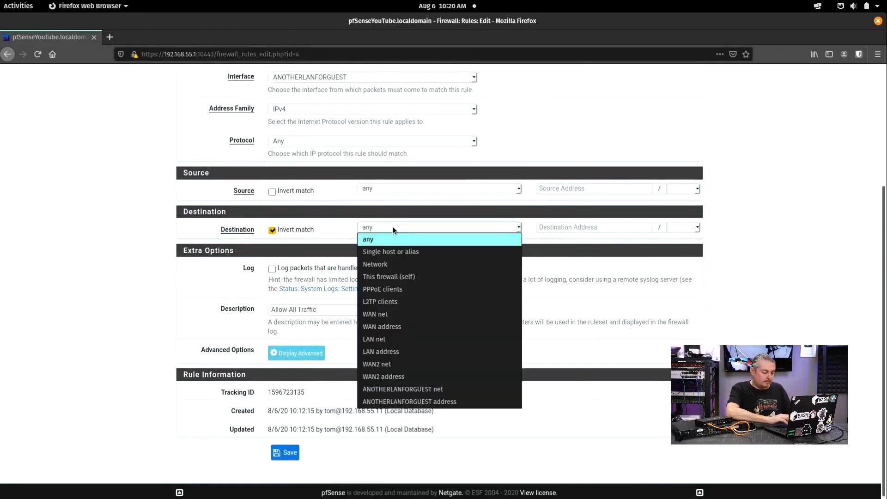
pyautogui.click(410, 340)
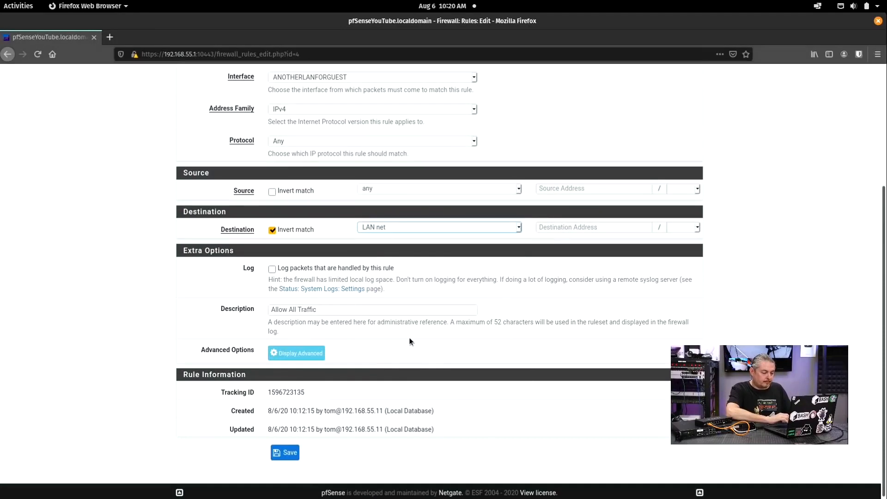
pyautogui.scroll(2, 486, 338)
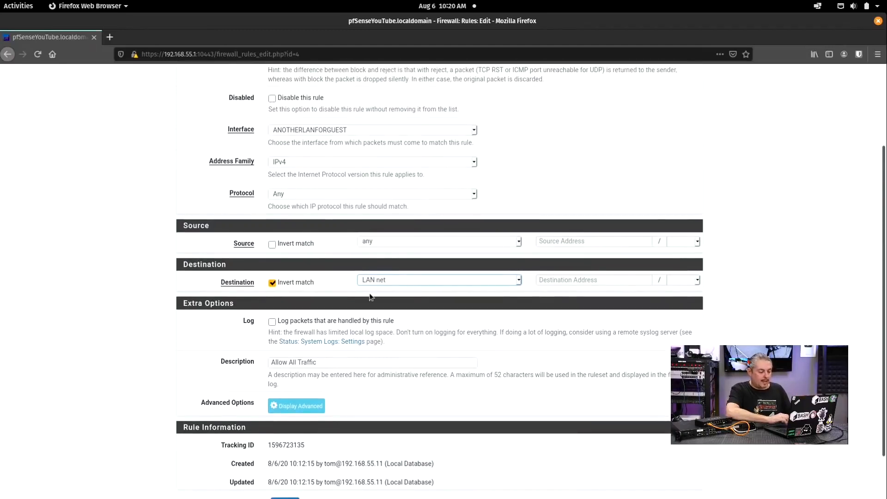
pyautogui.scroll(-2, 400, 291)
pyautogui.click(284, 450)
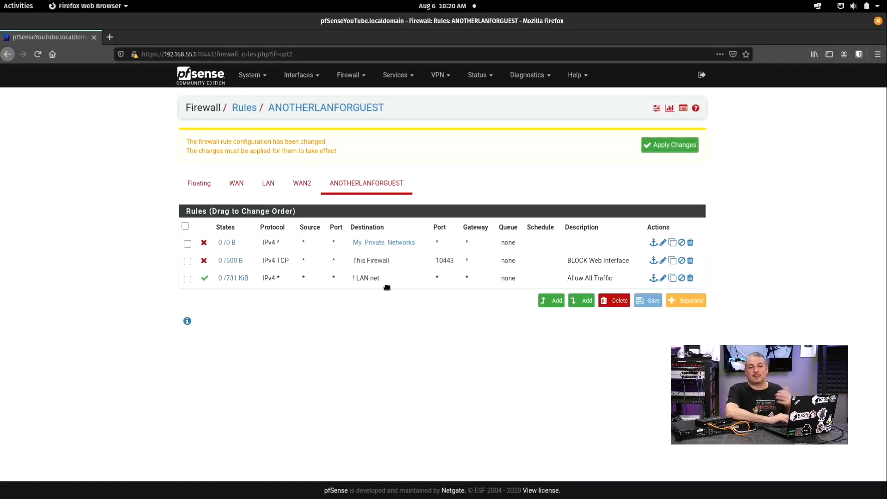
# Step: Change the Allow All Traffic destination to the My_Private_Networks alias
pyautogui.click(662, 277)
pyautogui.scroll(-5, 514, 326)
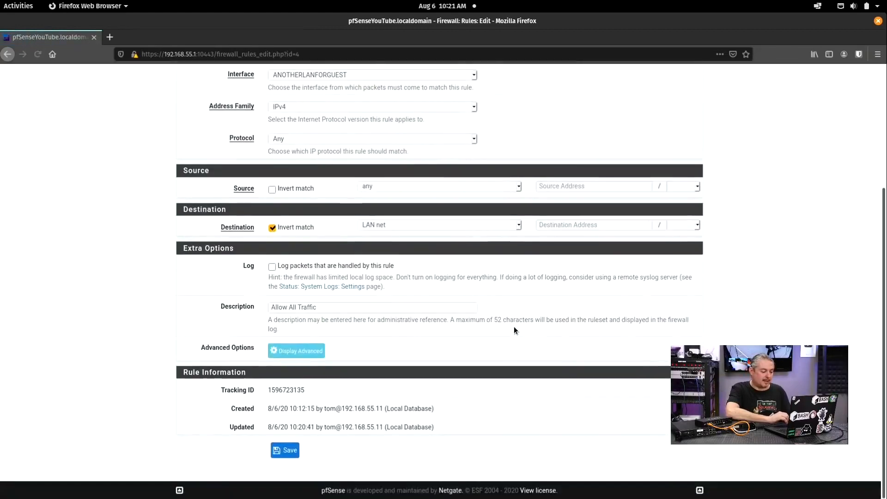
pyautogui.click(467, 226)
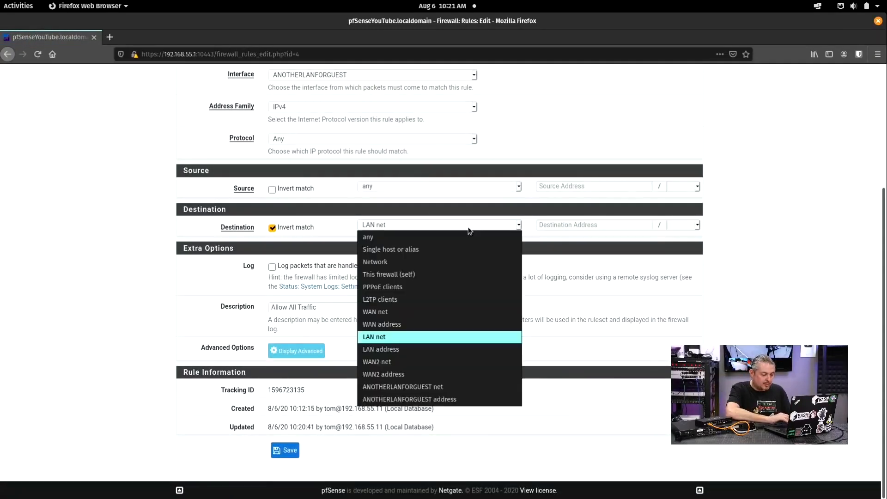
pyautogui.click(457, 246)
pyautogui.click(573, 224)
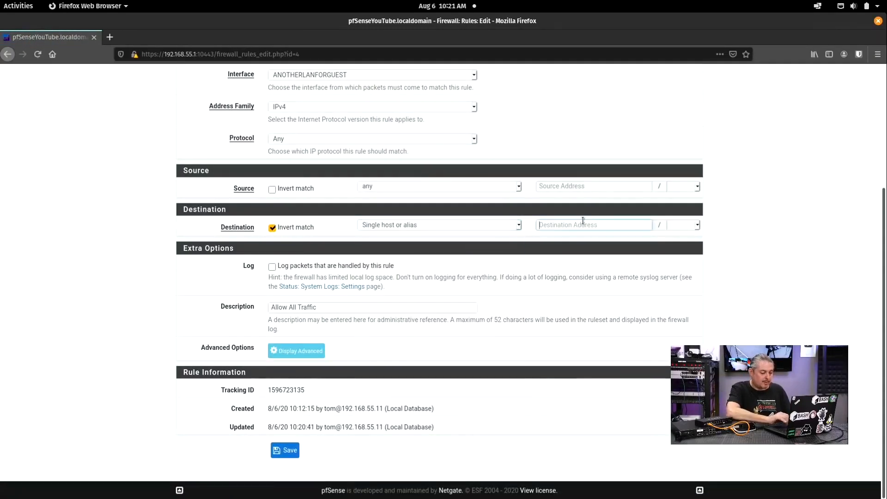
pyautogui.write('My')
pyautogui.click(564, 237)
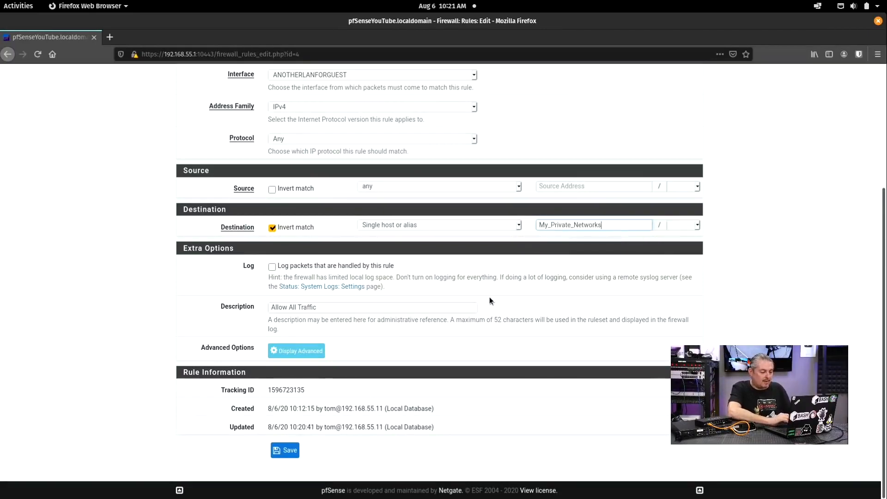
# Step: Describe the rule 'Excpept for My Private Networks', save and apply, then delete the block rule
pyautogui.click(365, 307)
pyautogui.write('Excpe')
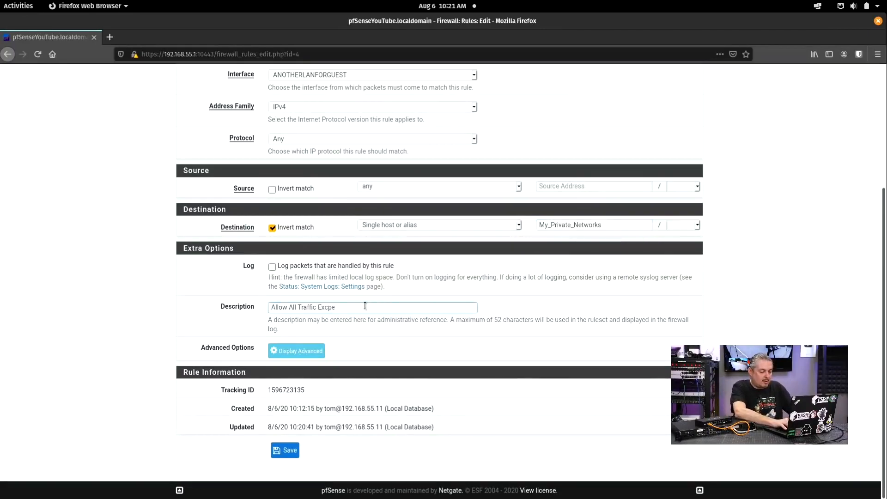
pyautogui.press('BackSpace')
pyautogui.press('BackSpace')
pyautogui.write('ept for My Privat')
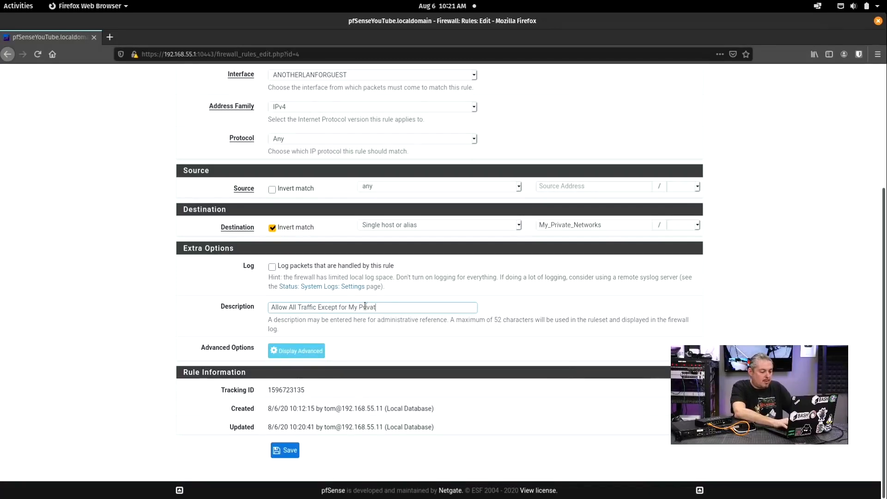
pyautogui.write('e Netwok')
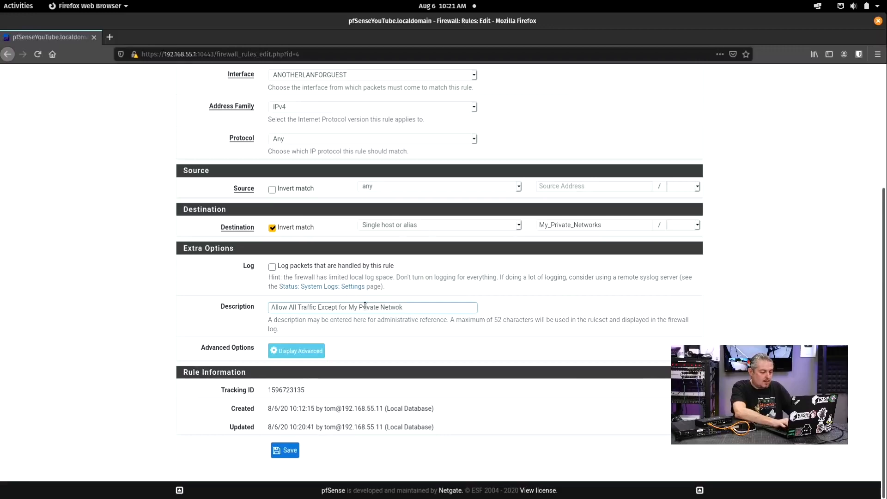
pyautogui.press('BackSpace')
pyautogui.write('rks')
pyautogui.click(283, 456)
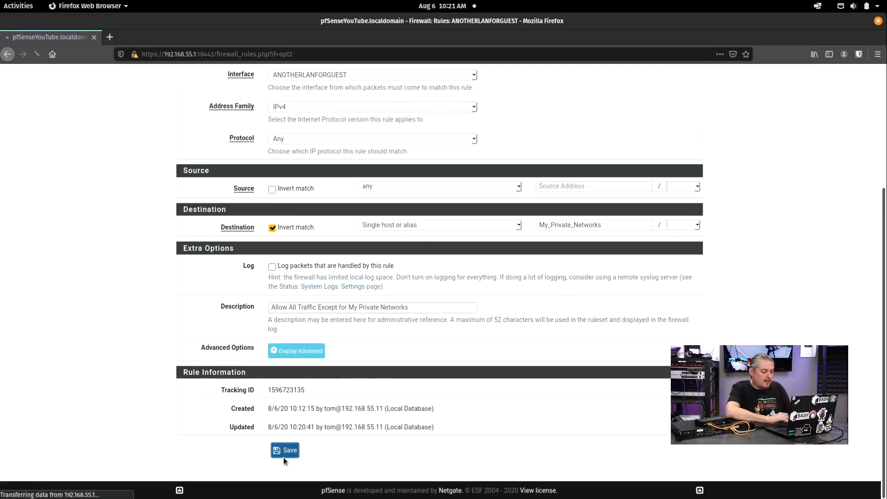
pyautogui.click(684, 143)
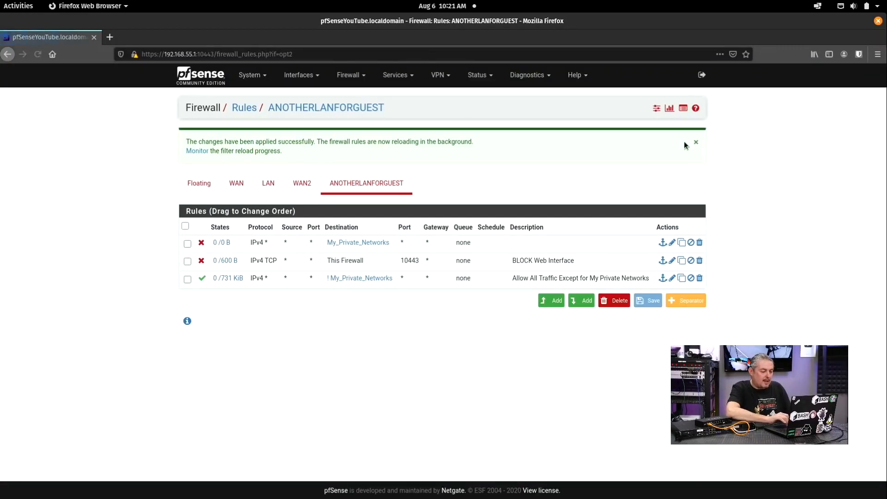
pyautogui.click(700, 243)
pyautogui.click(486, 245)
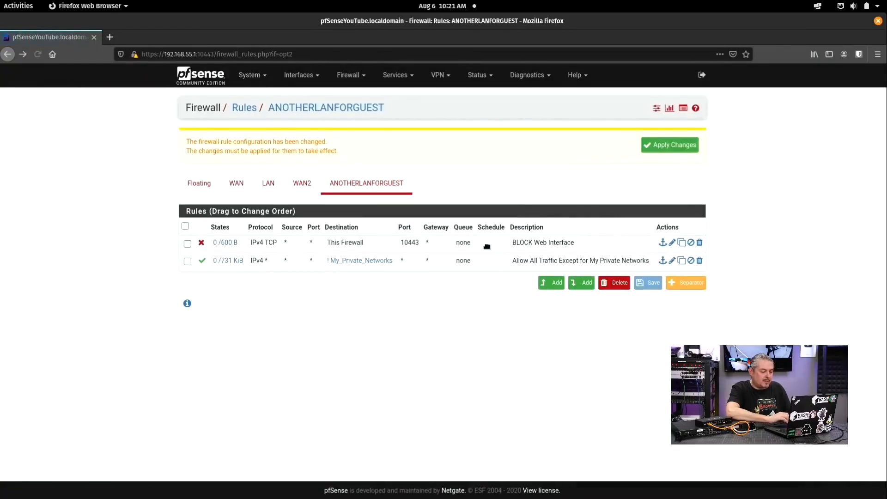
# Step: Apply the rule deletion and open the DHCP Server leases list
pyautogui.click(653, 144)
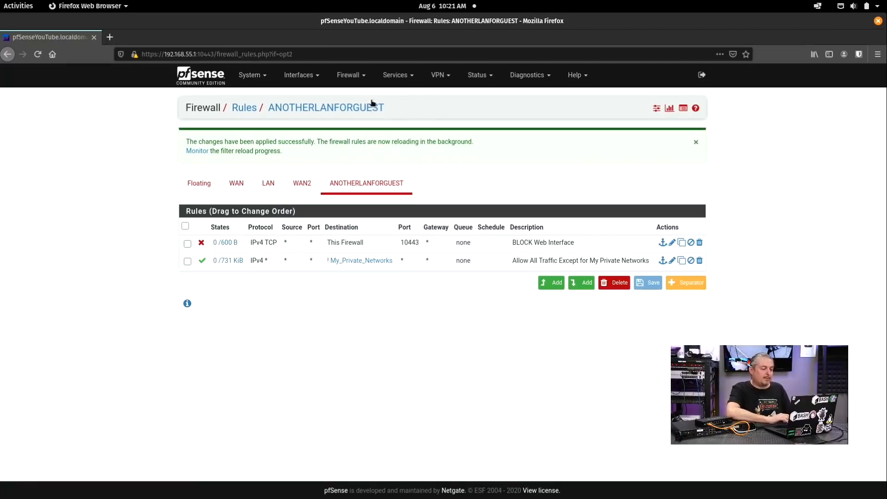
pyautogui.click(360, 77)
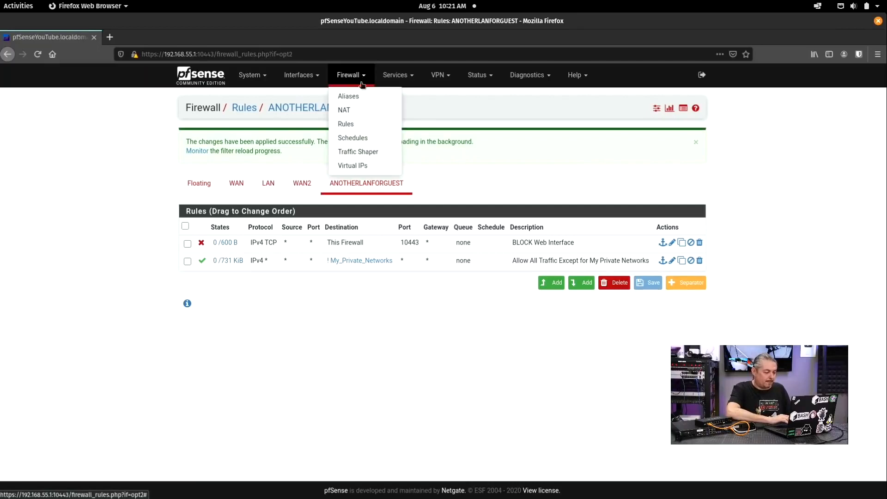
pyautogui.click(396, 75)
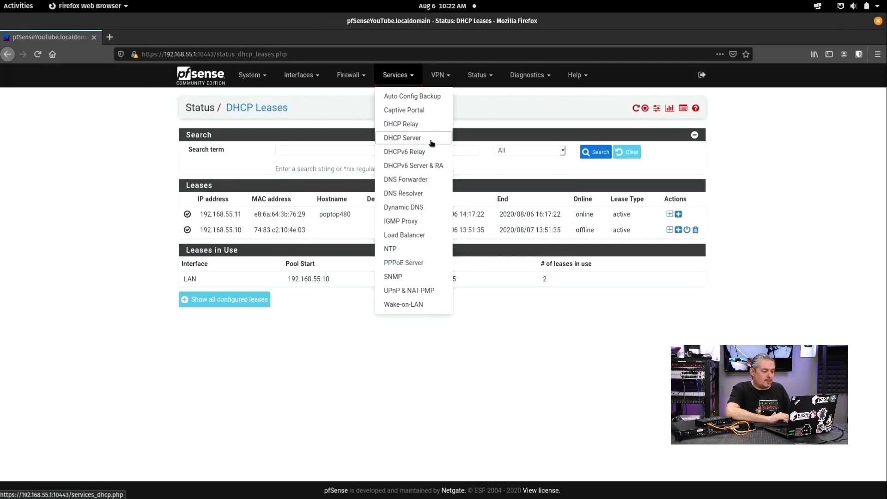
pyautogui.click(431, 138)
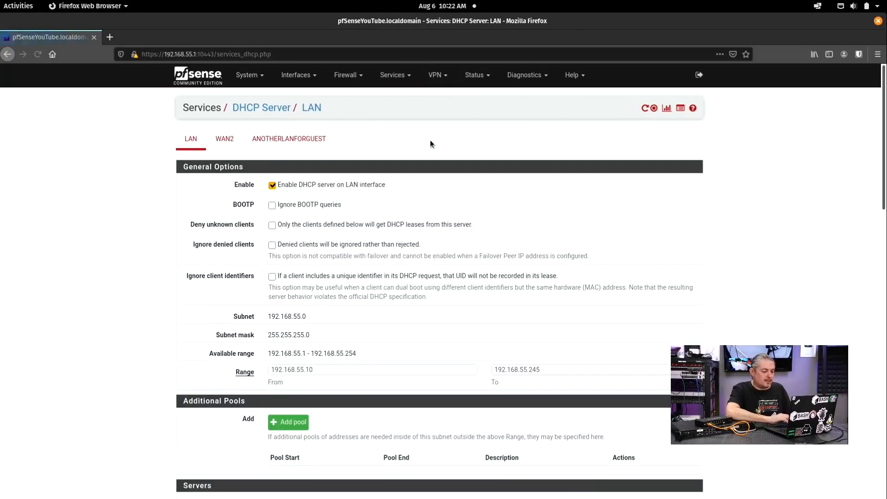
pyautogui.click(667, 108)
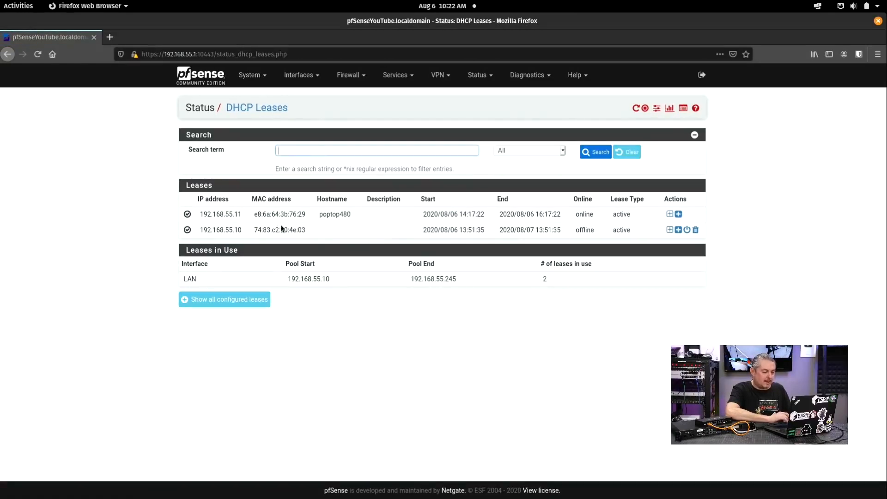
# Step: Copy the 192.168.55.10 lease address and switch to Terminal
pyautogui.click(201, 231)
pyautogui.click(233, 229)
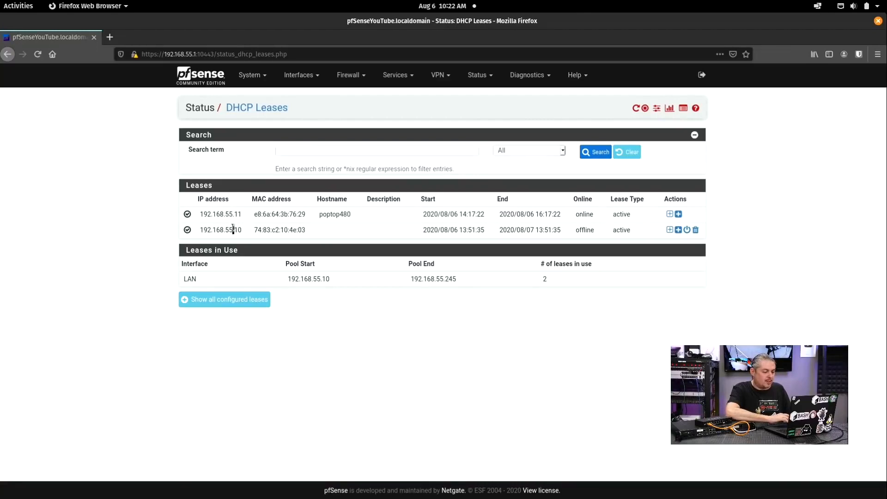
pyautogui.doubleClick(233, 229)
pyautogui.rightClick(232, 227)
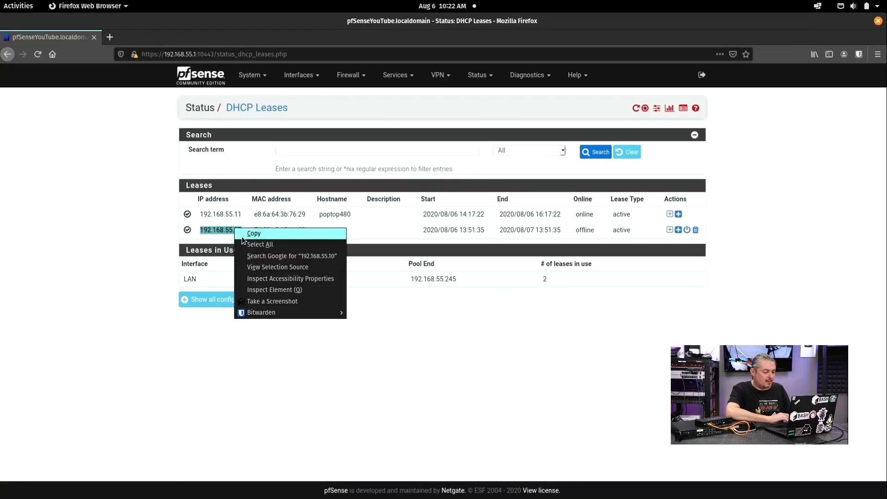
pyautogui.click(250, 232)
pyautogui.hotkey('alt', 'Tab')
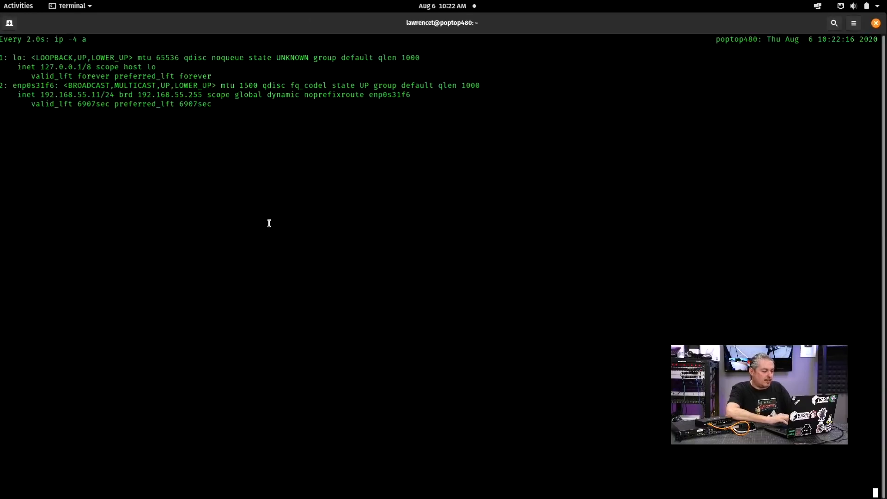
# Step: Ping 192.168.55.10 from the guest client, then stop it
pyautogui.write('ping')
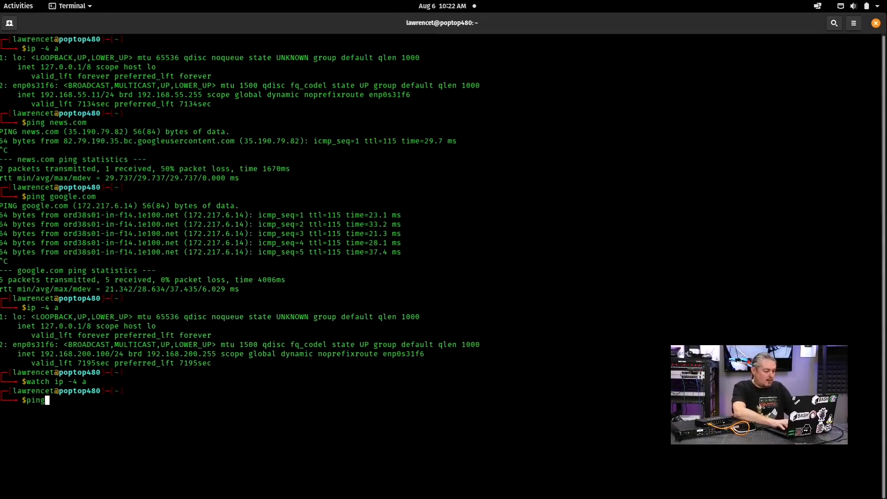
pyautogui.hotkey('ctrl', 'shift', 'v')
pyautogui.press('Return')
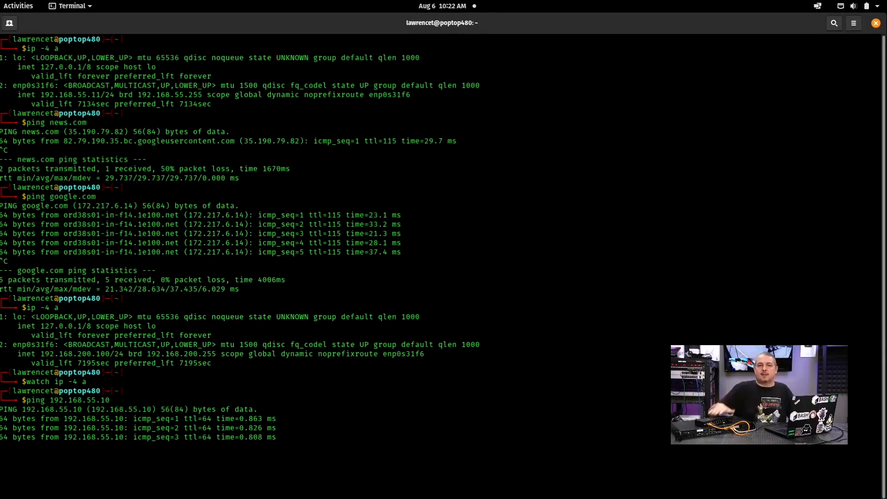
pyautogui.hotkey('ctrl', 'c')
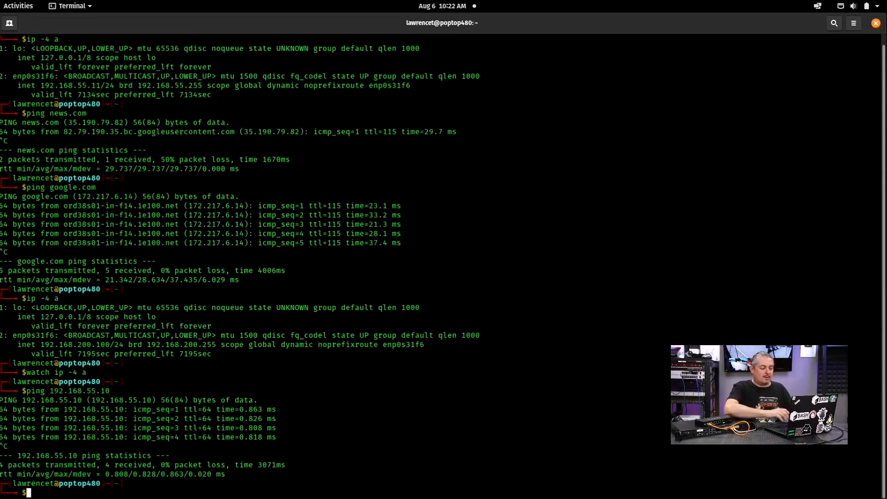
pyautogui.hotkey('alt', 'Tab')
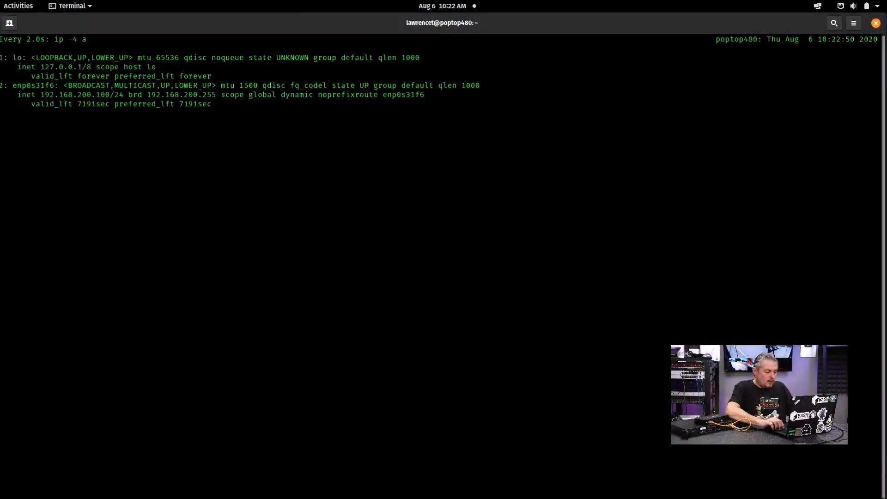
# Step: Exit the address watch, ping google.com, then rerun the ping to 192.168.55.10
pyautogui.hotkey('ctrl', 'c')
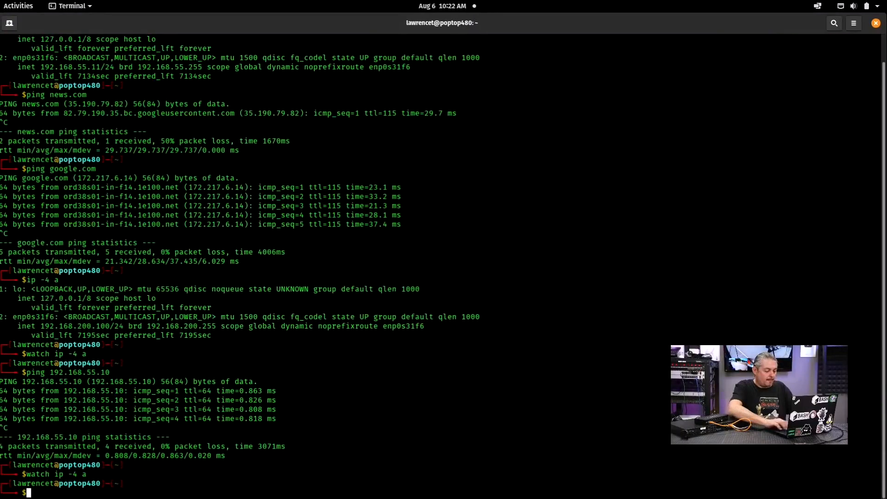
pyautogui.write('ping google.com')
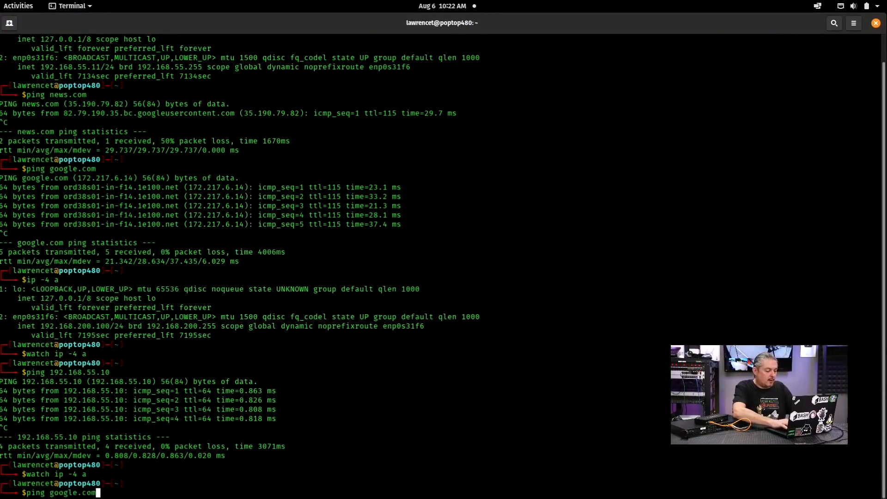
pyautogui.press('Return')
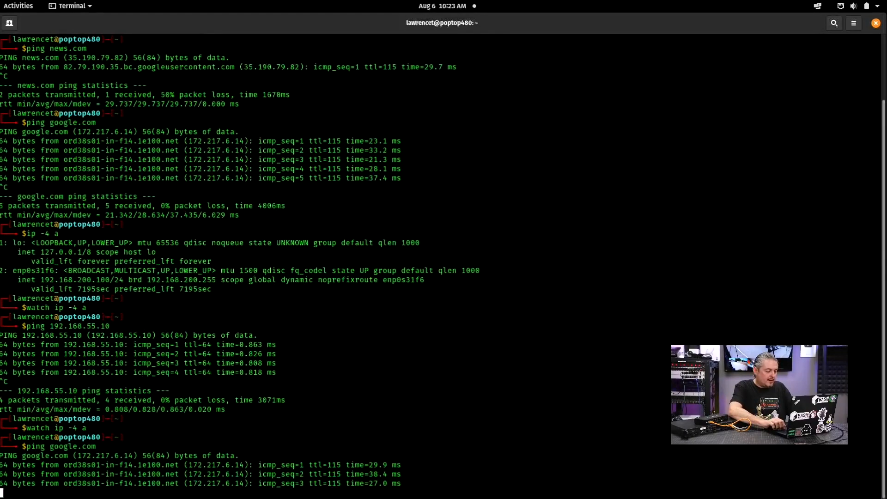
pyautogui.hotkey('ctrl', 'c')
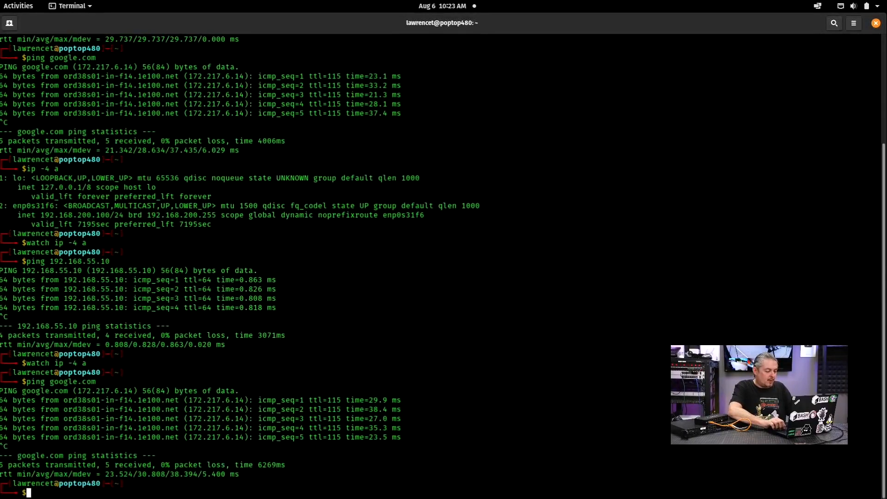
pyautogui.press('Up')
pyautogui.press('Up')
pyautogui.press('Up')
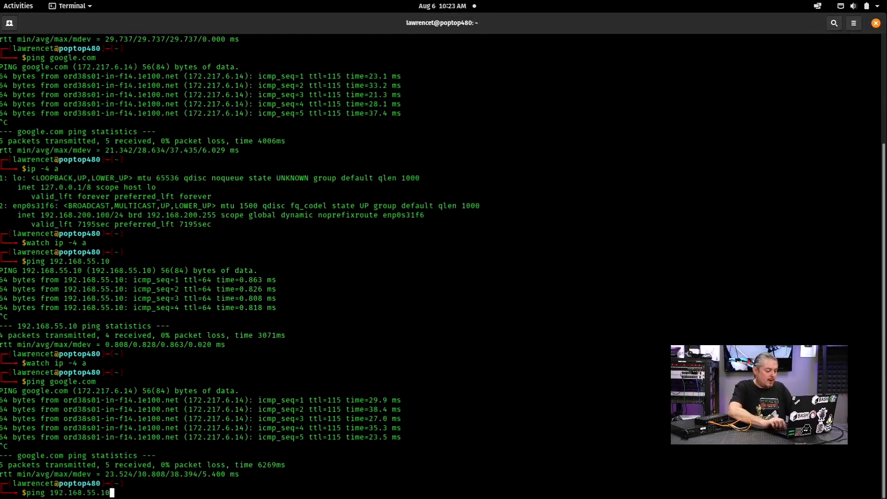
pyautogui.press('Return')
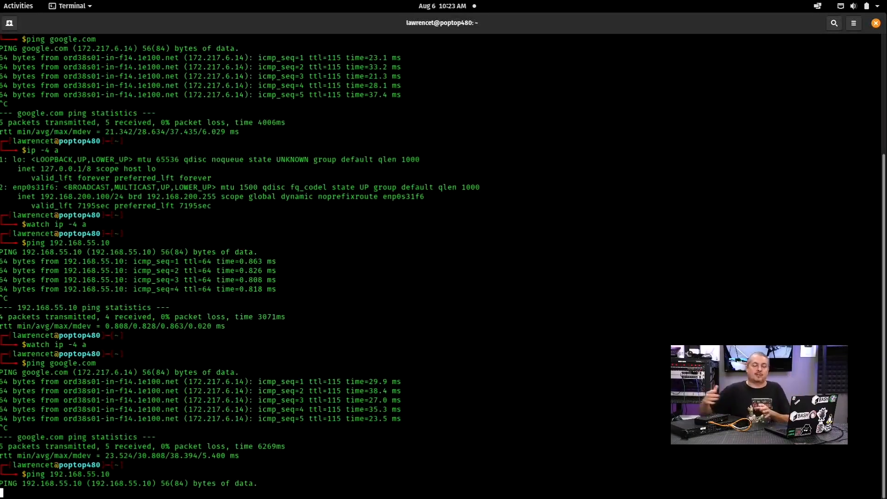
pyautogui.hotkey('ctrl', 'c')
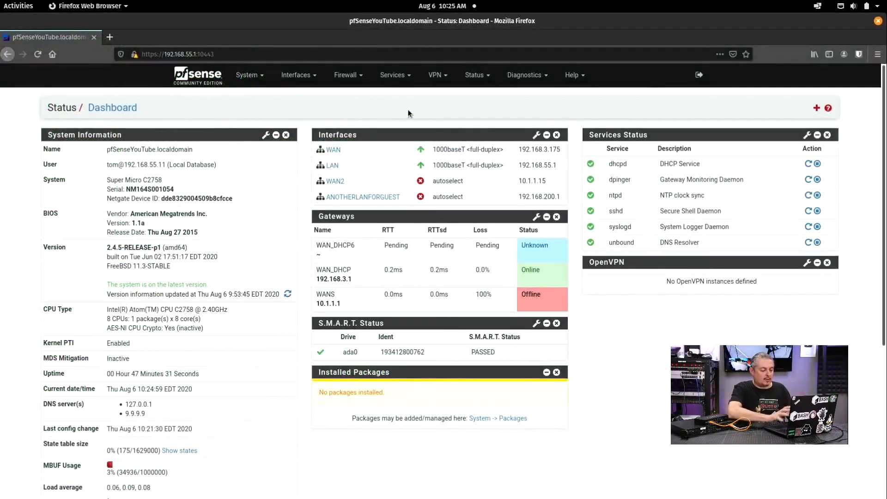
# Step: Go to Interfaces > Assignments > VLANs and start a new VLAN
pyautogui.click(301, 77)
pyautogui.click(301, 96)
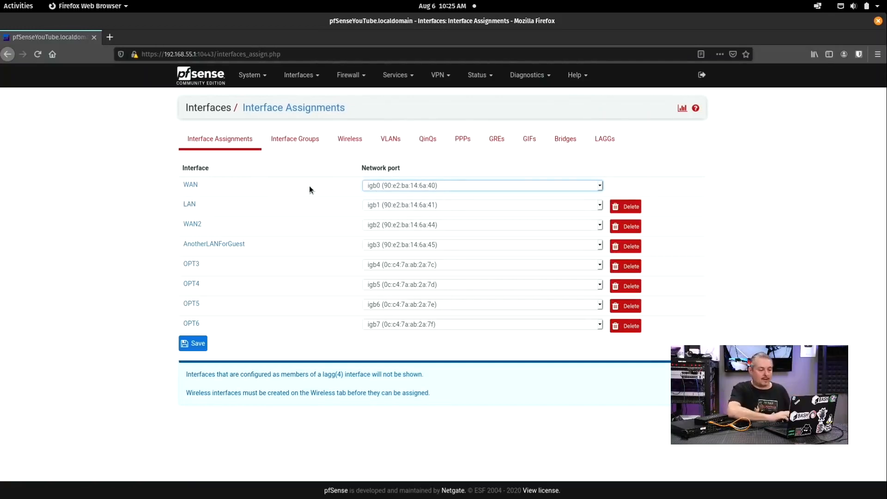
pyautogui.click(390, 139)
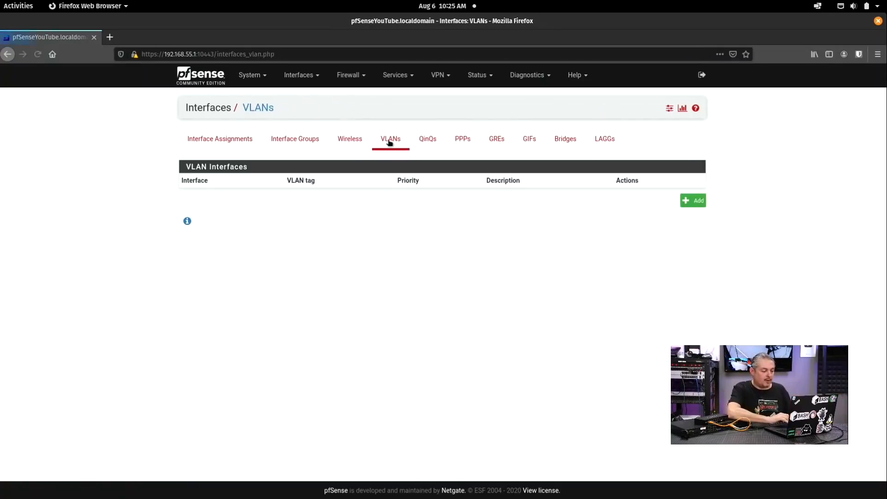
pyautogui.click(692, 201)
# Step: Set VLAN tag 69 on parent igb1 (lan), described 'The 69 Network', and save
pyautogui.click(302, 180)
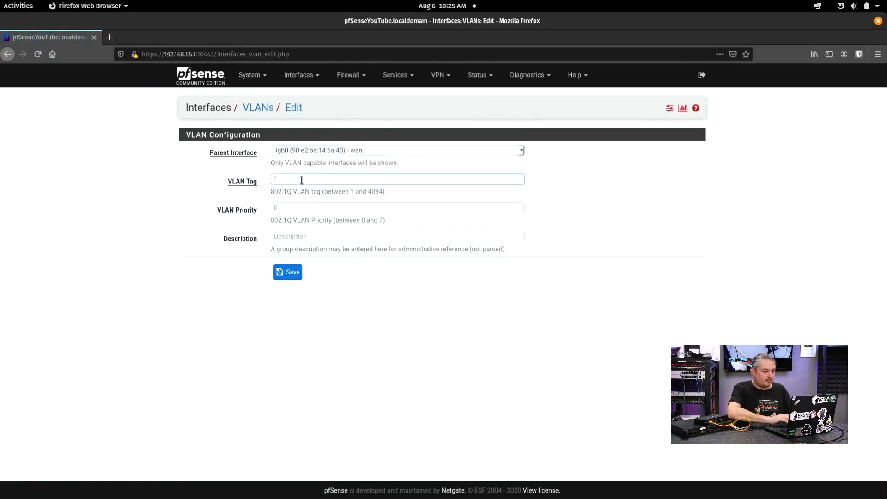
pyautogui.write('69')
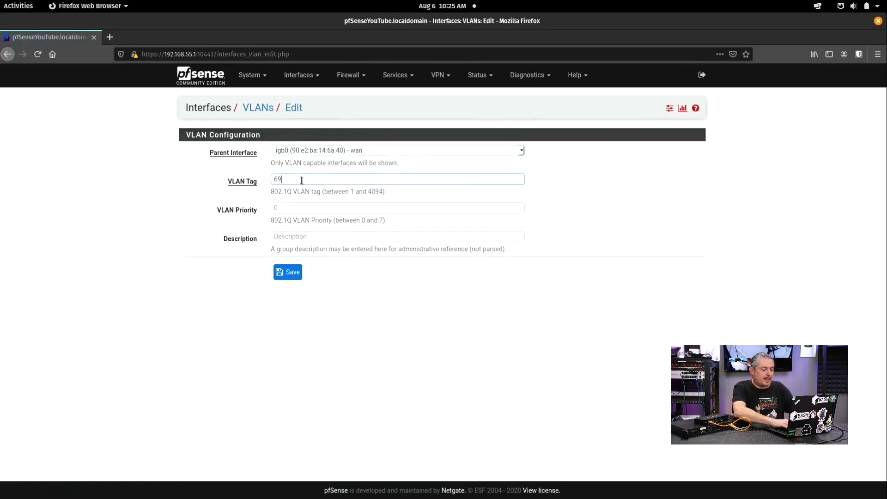
pyautogui.click(304, 237)
pyautogui.write('The')
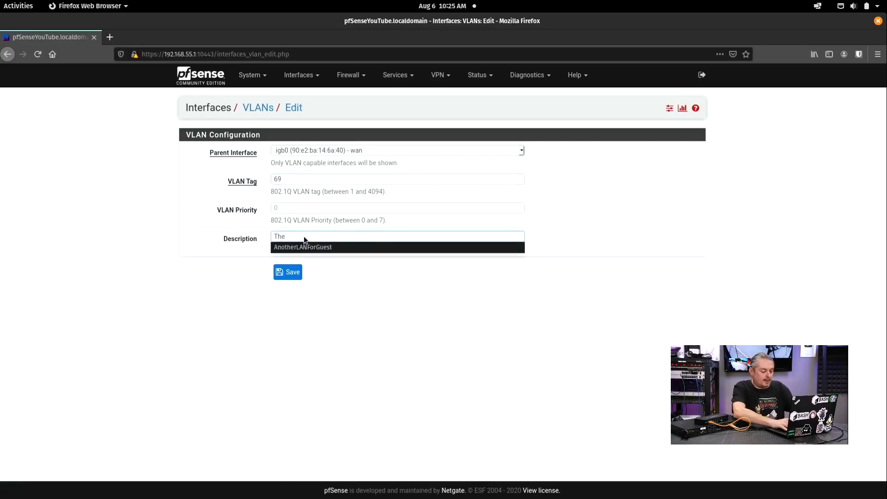
pyautogui.write(' 69 Netwo')
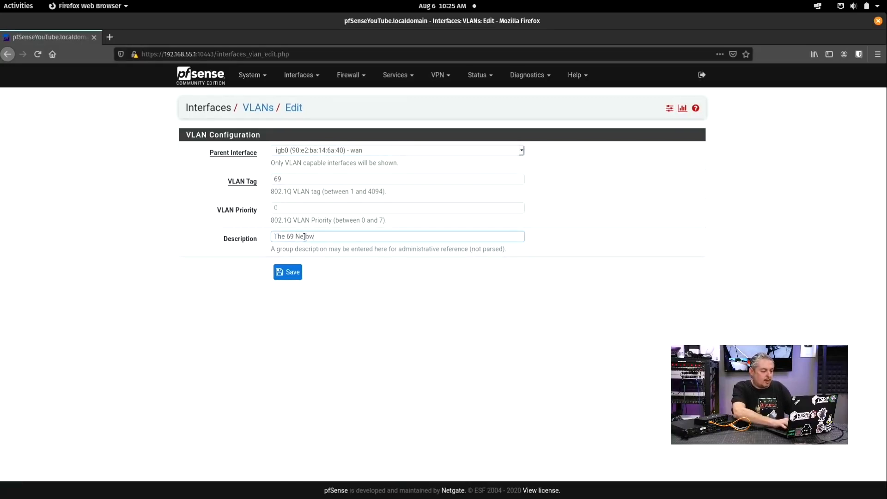
pyautogui.write('rk')
pyautogui.doubleClick(305, 236)
pyautogui.write('Netw')
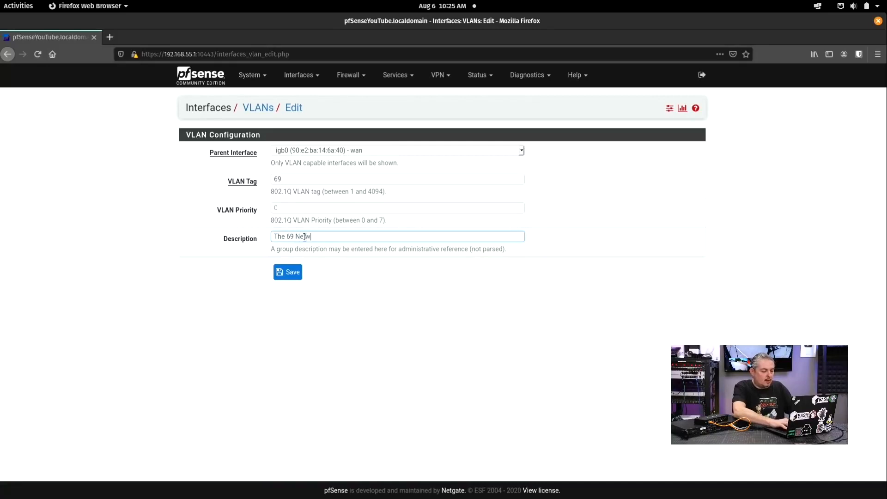
pyautogui.write('ork')
pyautogui.click(331, 150)
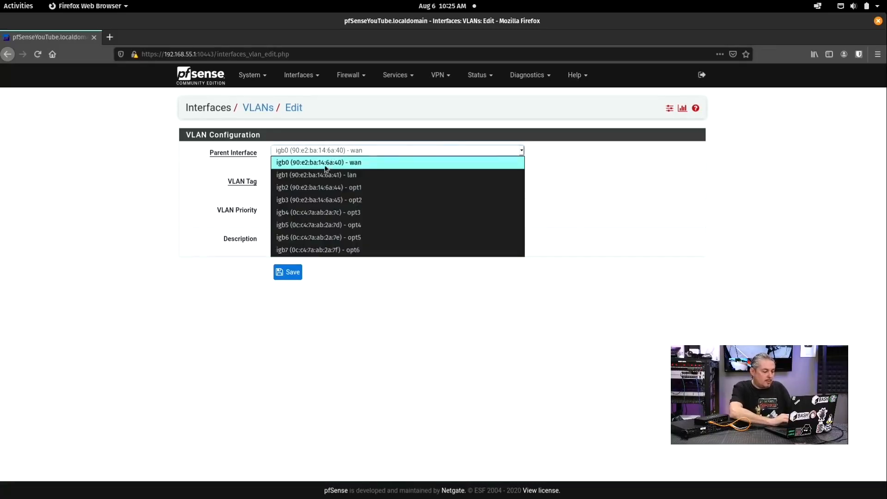
pyautogui.click(328, 176)
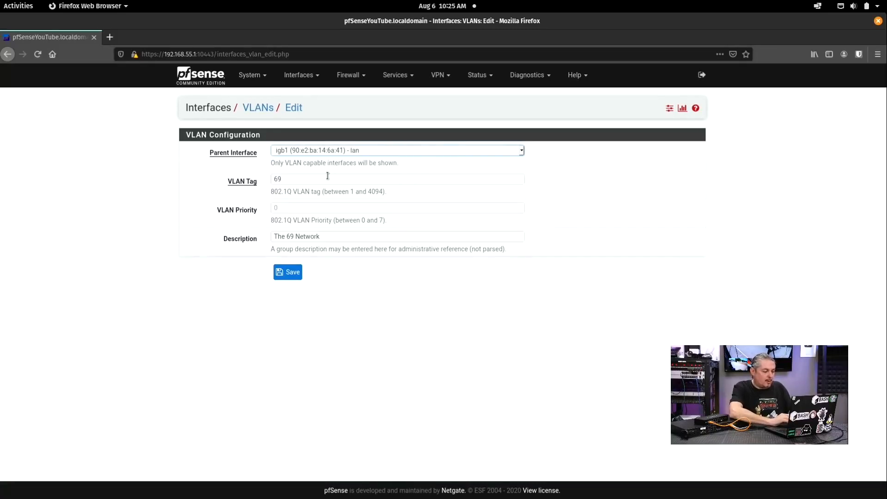
pyautogui.click(294, 270)
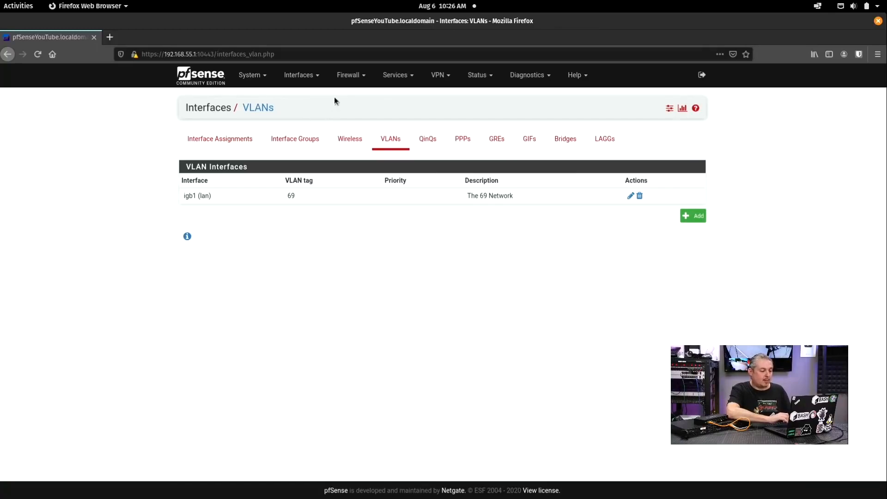
# Step: Assign VLAN 69 on igb1 as a new interface
pyautogui.click(300, 75)
pyautogui.click(306, 96)
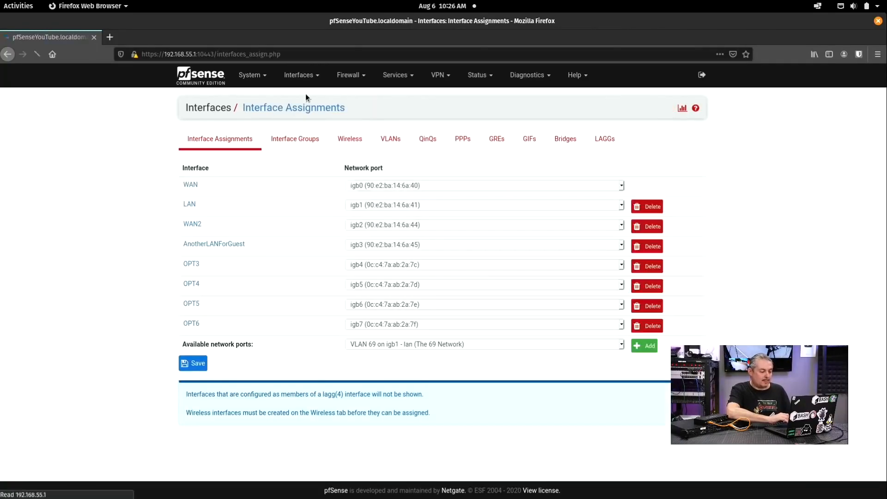
pyautogui.click(435, 344)
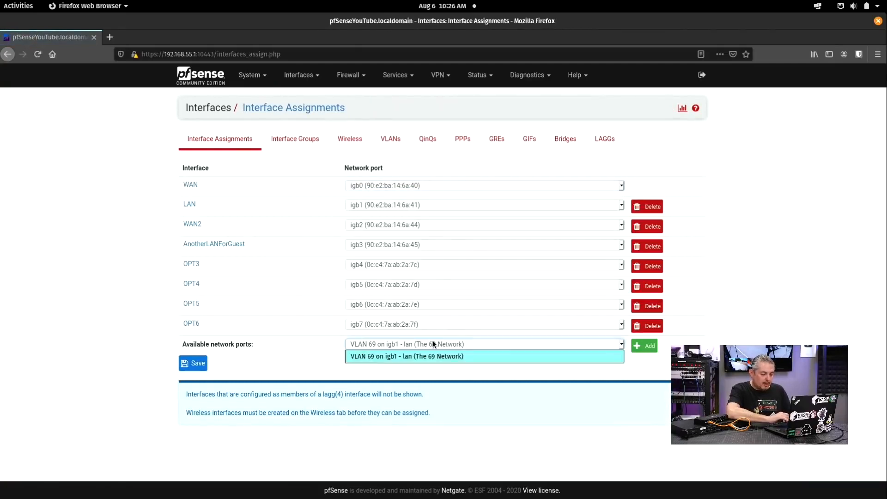
pyautogui.click(433, 344)
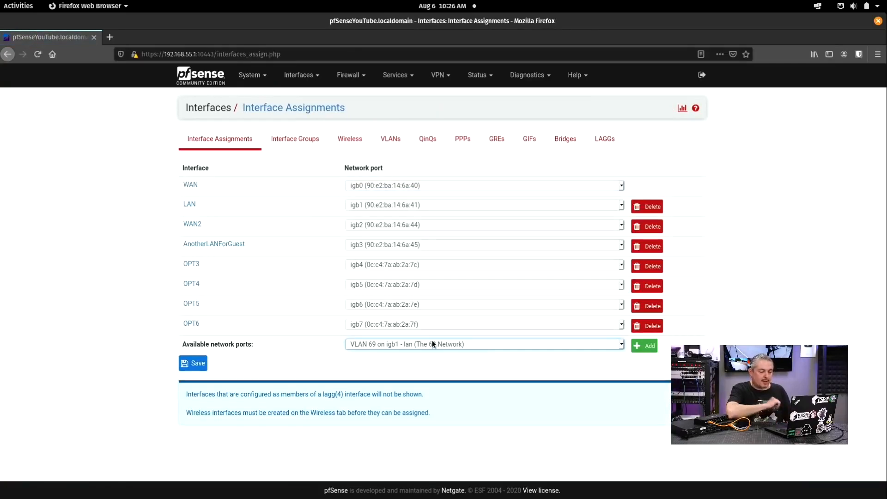
pyautogui.click(645, 350)
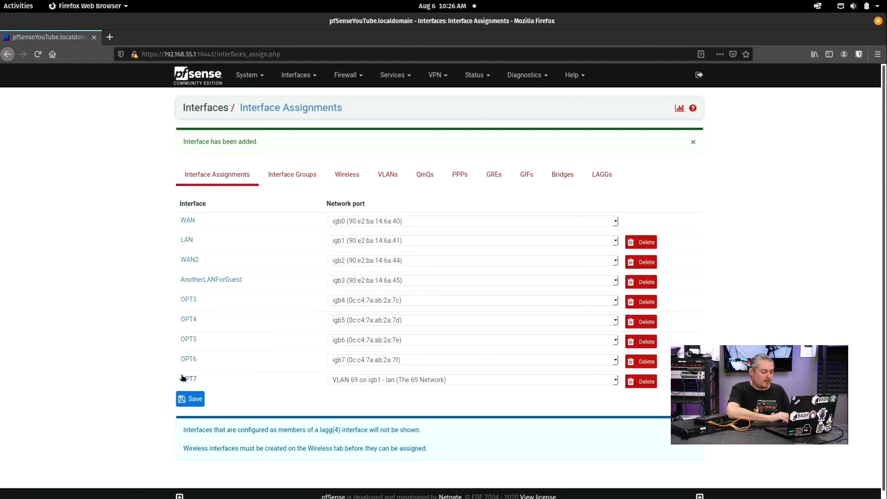
# Step: Enable the new OPT7 interface and rename it VLAN69
pyautogui.click(183, 378)
pyautogui.click(298, 153)
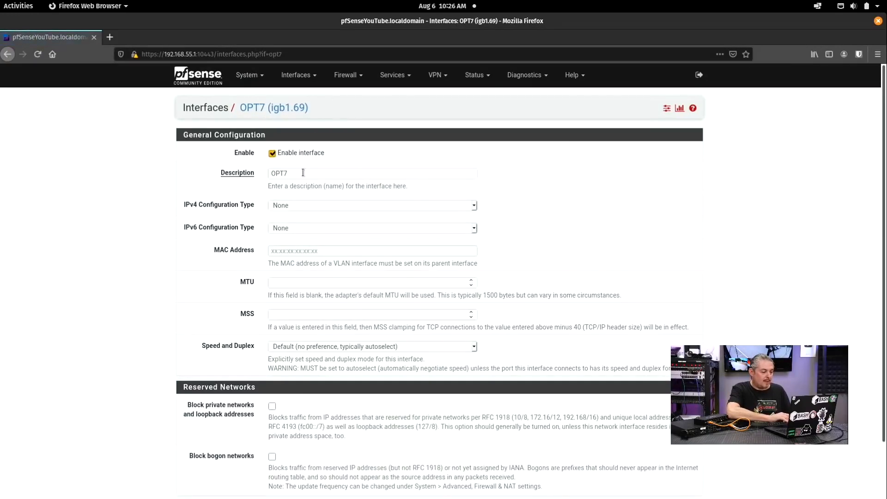
pyautogui.doubleClick(303, 172)
pyautogui.press('BackSpace')
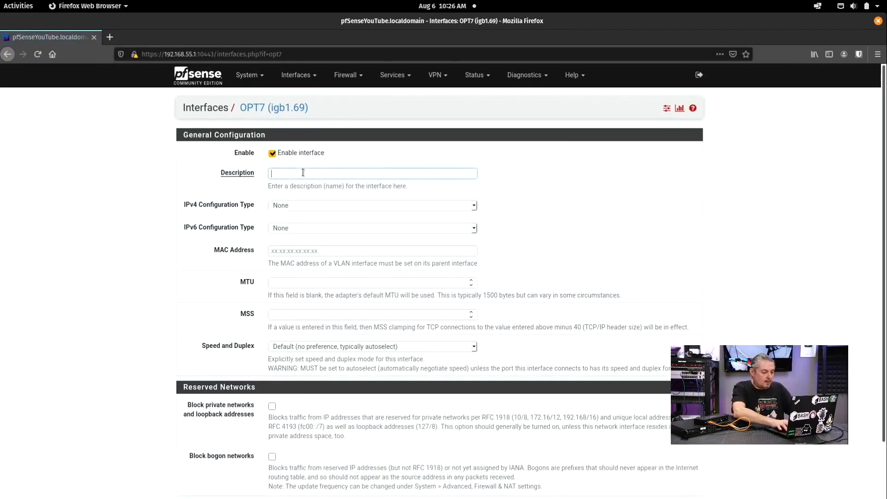
pyautogui.write('VLAN69')
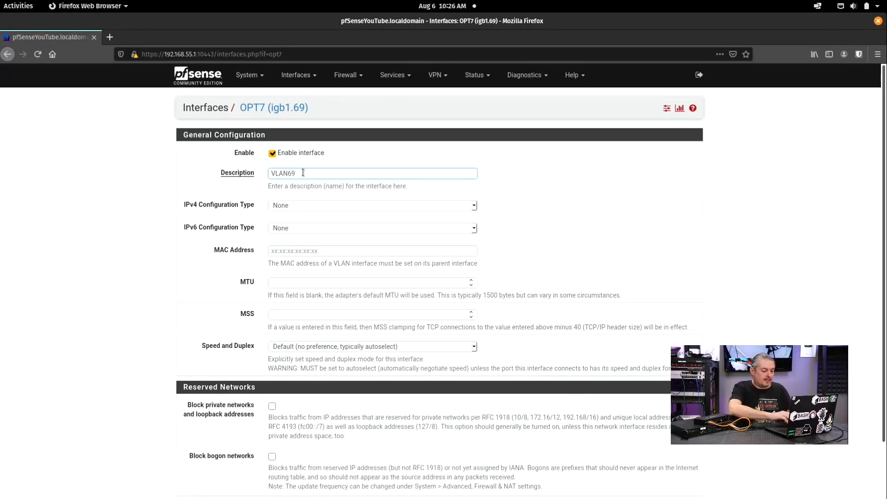
# Step: Set IPv4 to Static with address 192.168.61.1 and a /24 prefix
pyautogui.click(301, 203)
pyautogui.click(300, 230)
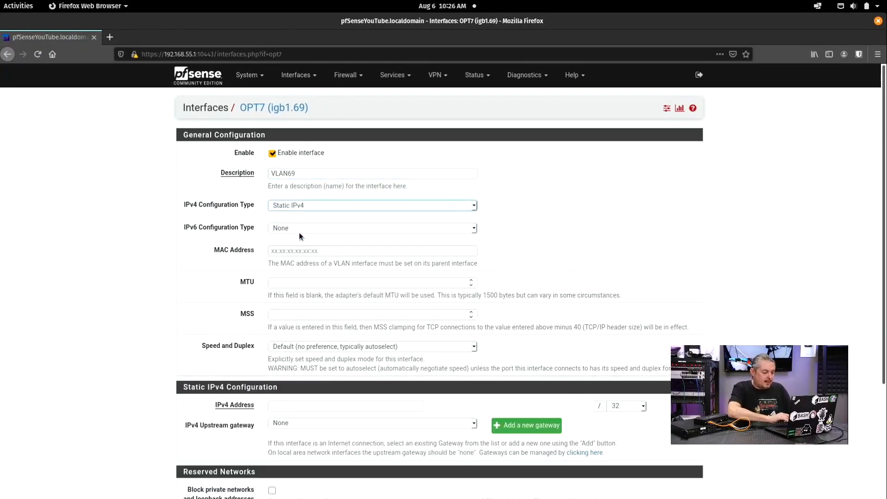
pyautogui.click(289, 406)
pyautogui.write('19')
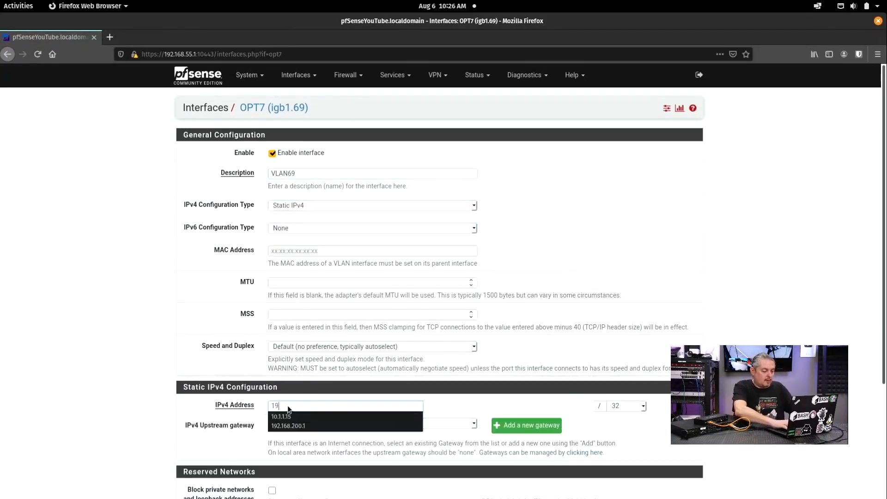
pyautogui.write('2.168.61.1')
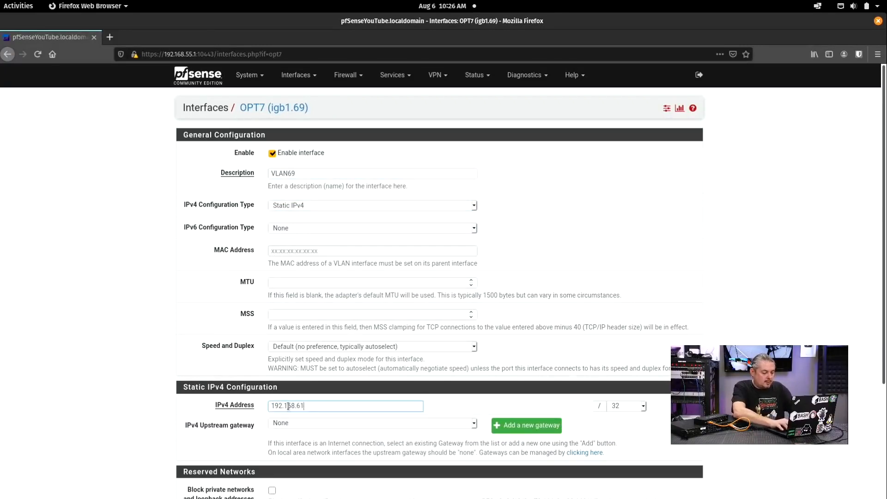
pyautogui.click(639, 407)
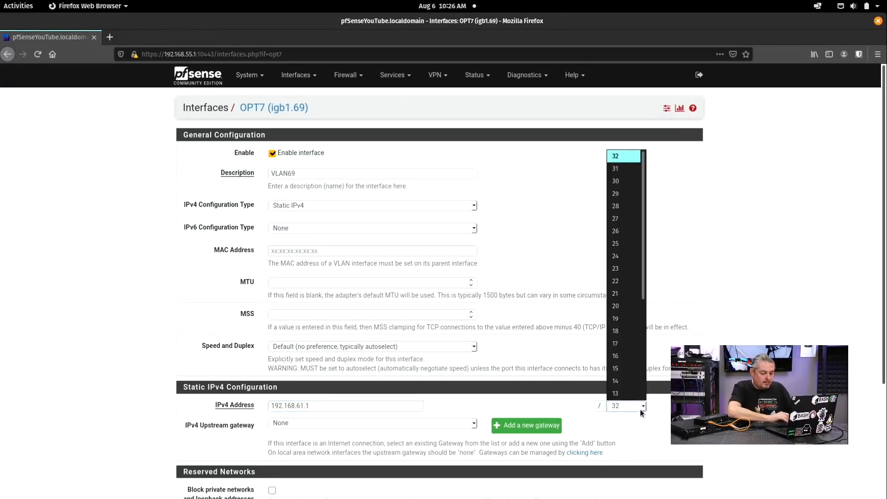
pyautogui.click(627, 257)
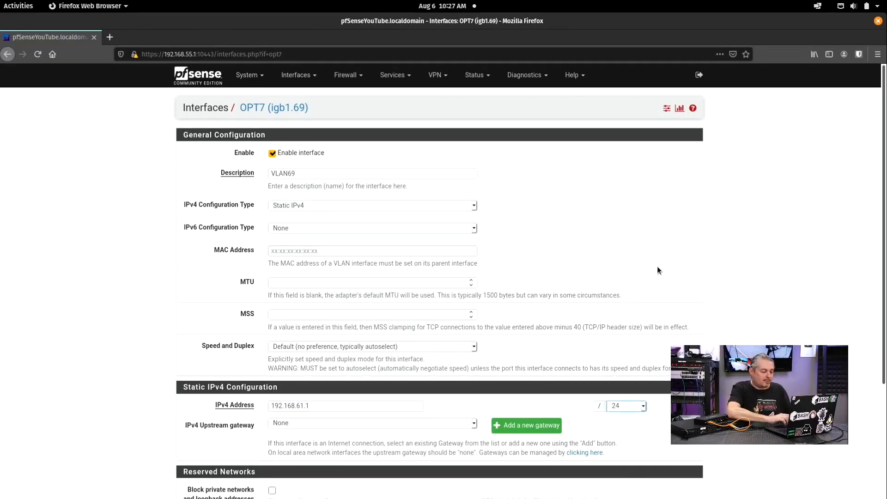
pyautogui.scroll(-2, 657, 266)
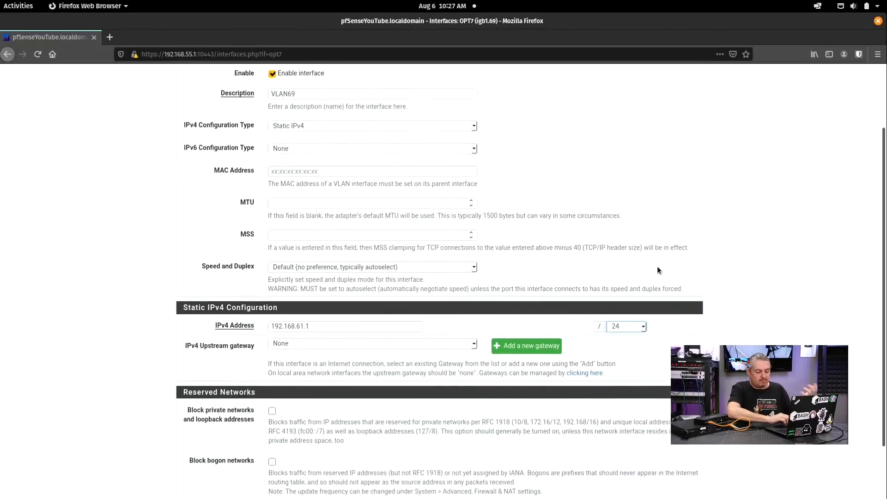
pyautogui.scroll(-2, 657, 268)
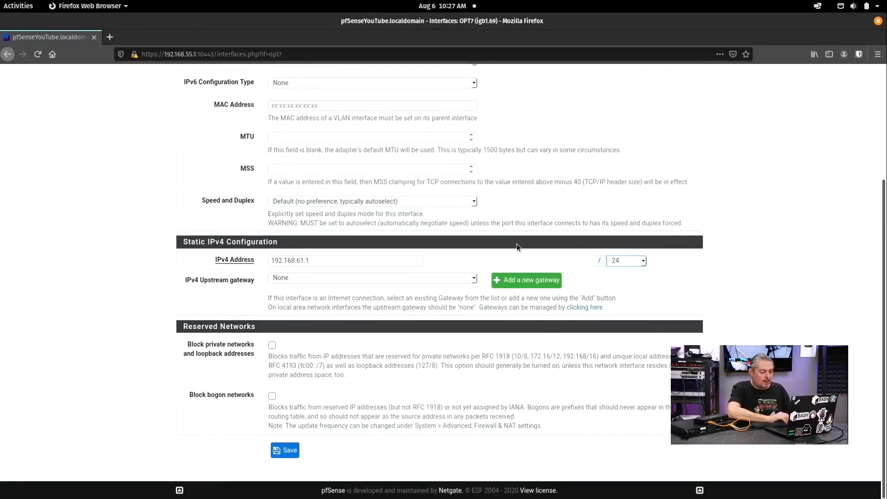
pyautogui.click(638, 262)
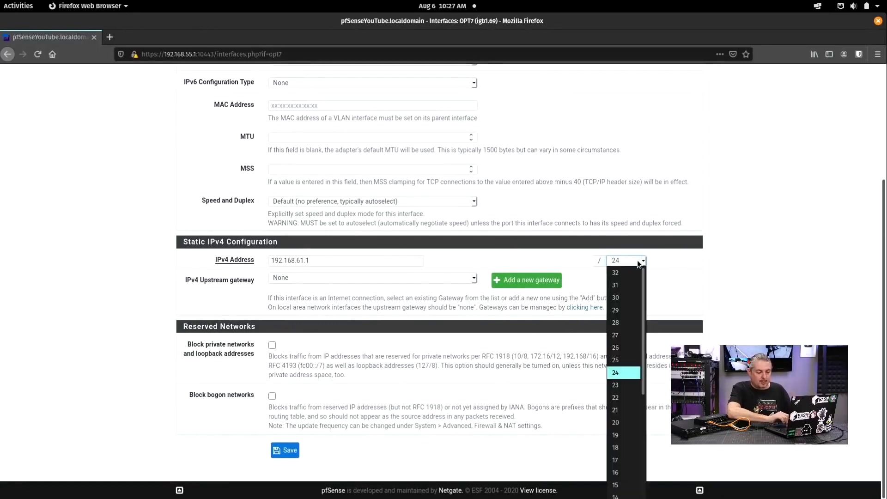
pyautogui.click(636, 260)
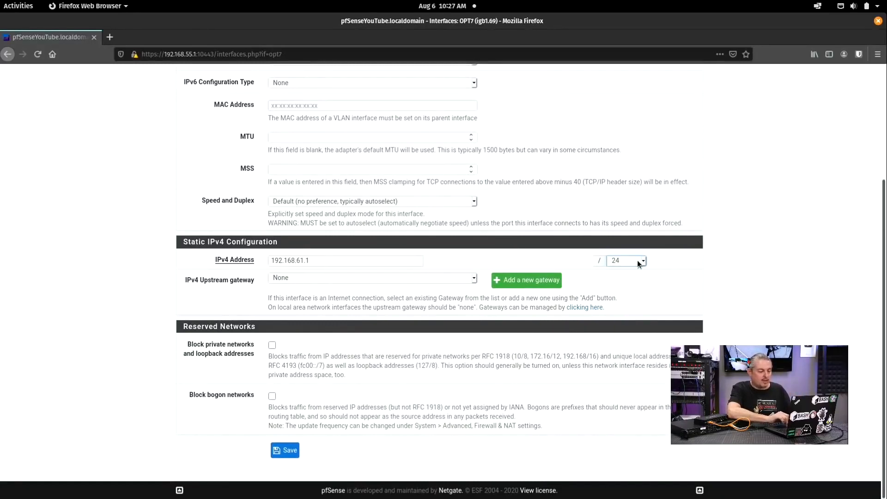
# Step: Correct the address to 192.168.69.1, then save and apply the interface
pyautogui.click(338, 263)
pyautogui.press('Left')
pyautogui.press('Left')
pyautogui.hotkey('shift', 'Left')
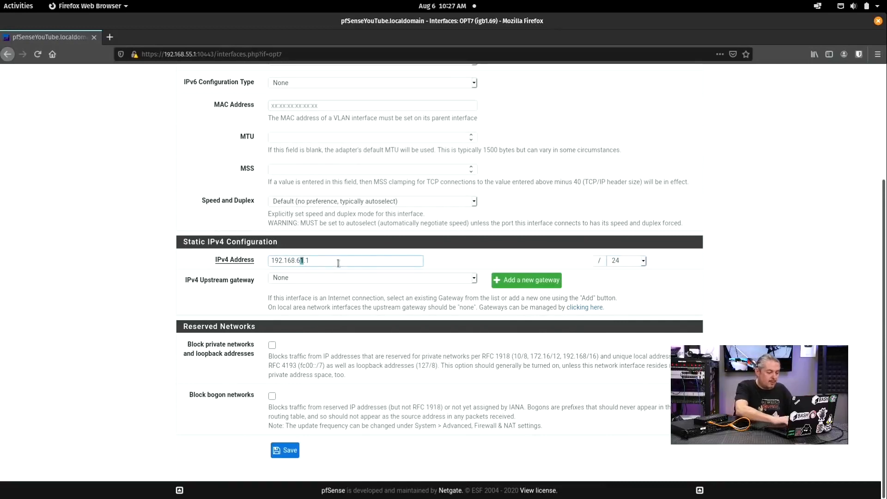
pyautogui.write('9')
pyautogui.hotkey('ctrl', 'a')
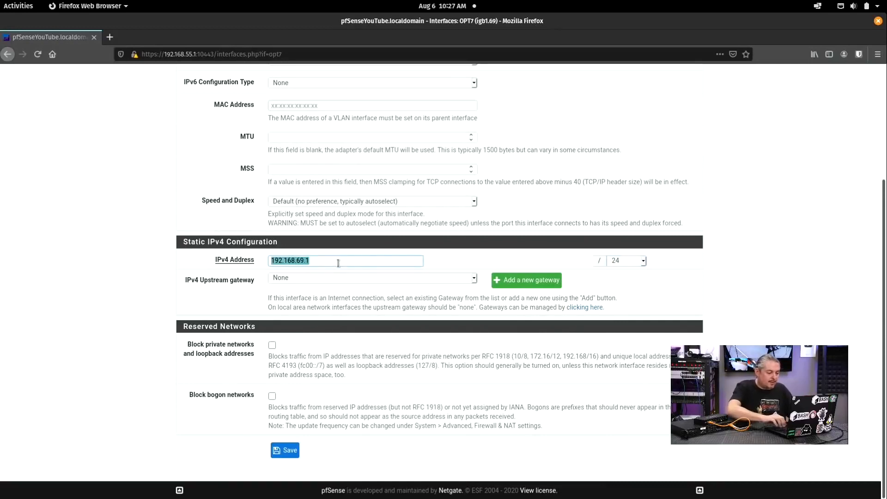
pyautogui.click(284, 455)
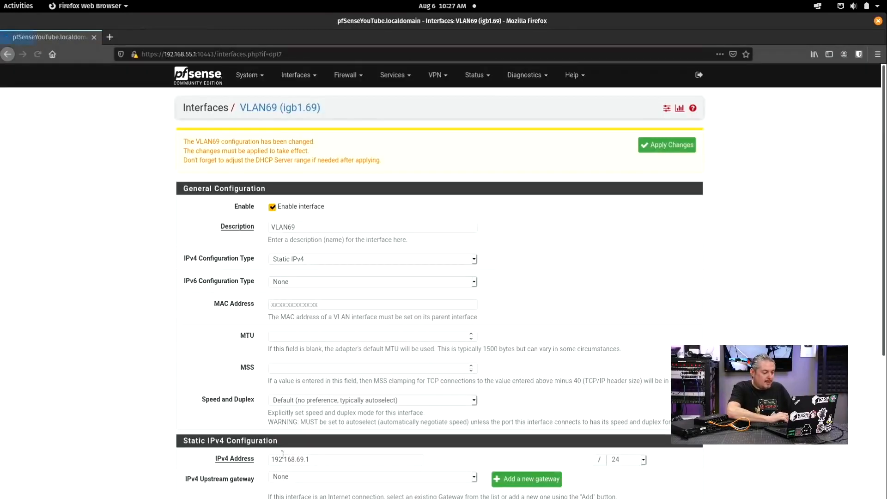
pyautogui.click(666, 146)
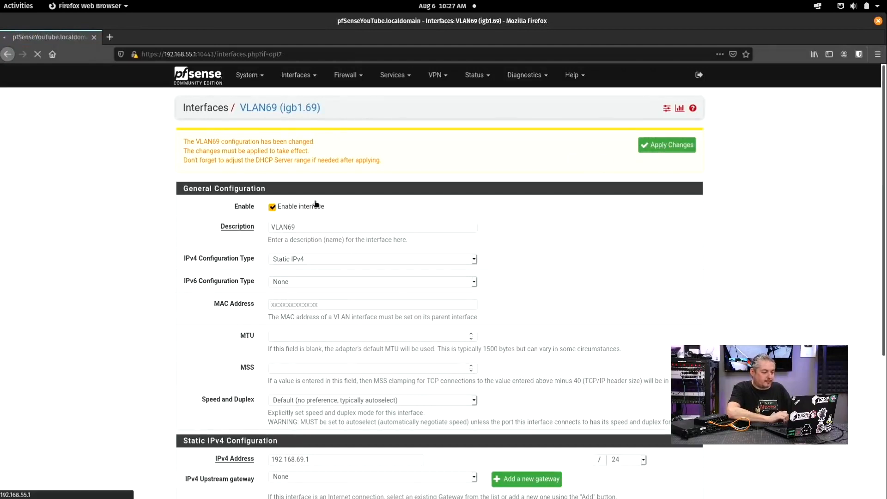
# Step: Start a new VLAN69 firewall rule that matches any protocol
pyautogui.click(349, 80)
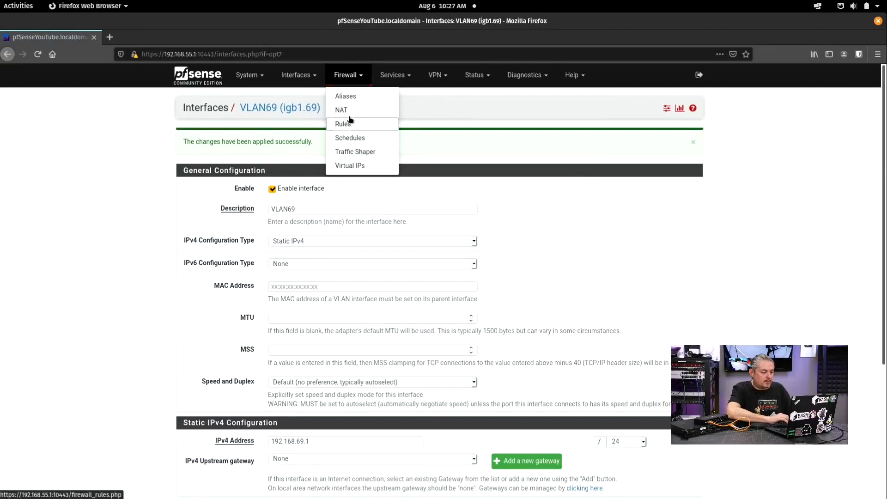
pyautogui.click(349, 121)
pyautogui.click(431, 141)
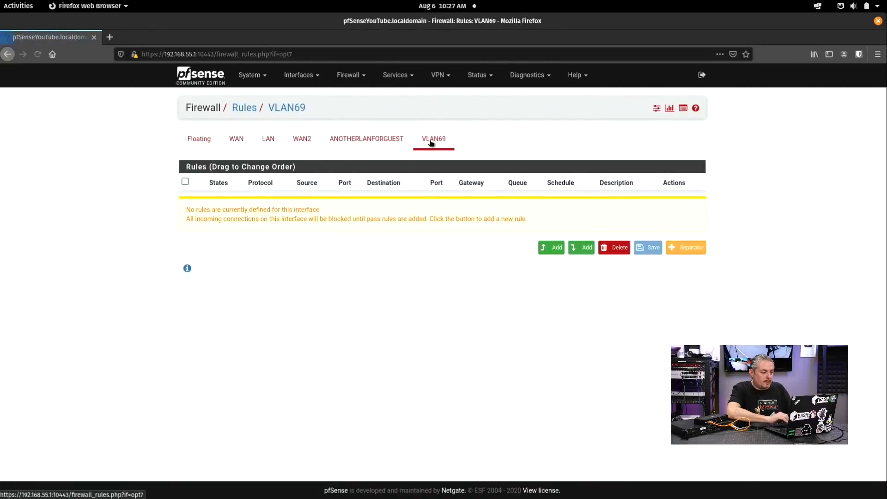
pyautogui.click(554, 246)
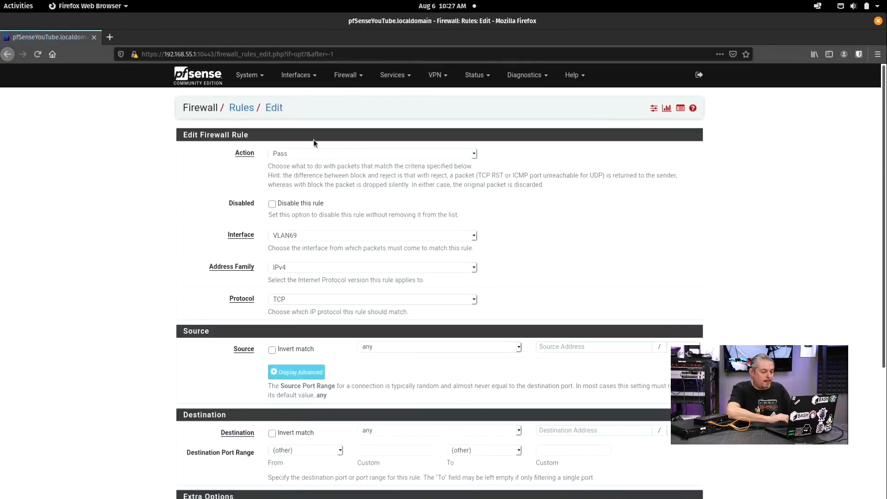
pyautogui.scroll(-3, 289, 165)
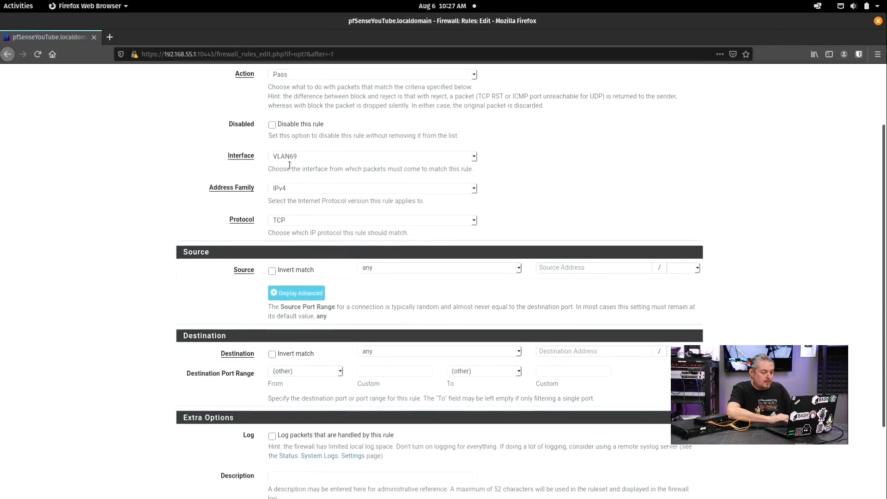
pyautogui.click(293, 216)
pyautogui.click(293, 228)
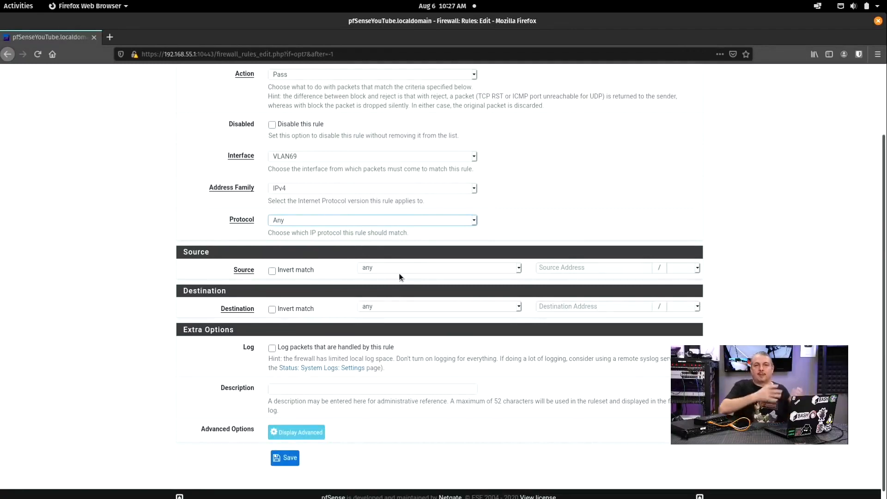
# Step: Set the rule's destination back to any, not inverted, after briefly trying My_Private_Networks
pyautogui.click(287, 309)
pyautogui.click(383, 305)
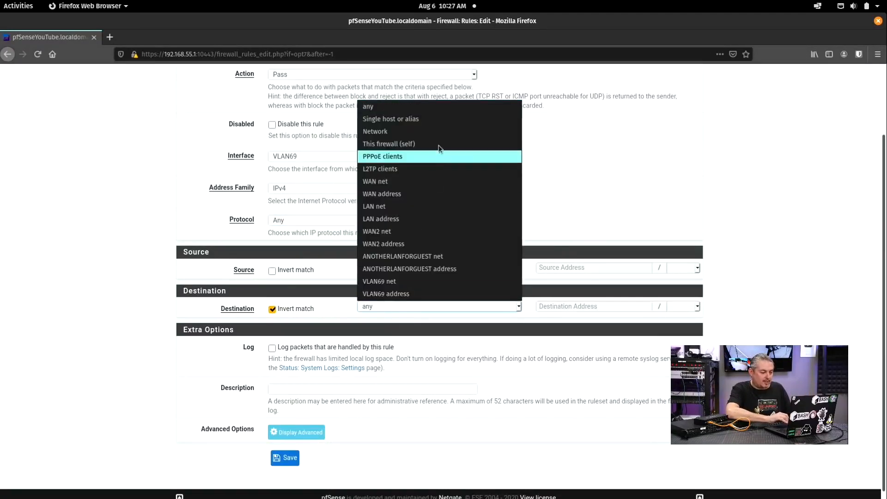
pyautogui.click(442, 120)
pyautogui.click(570, 307)
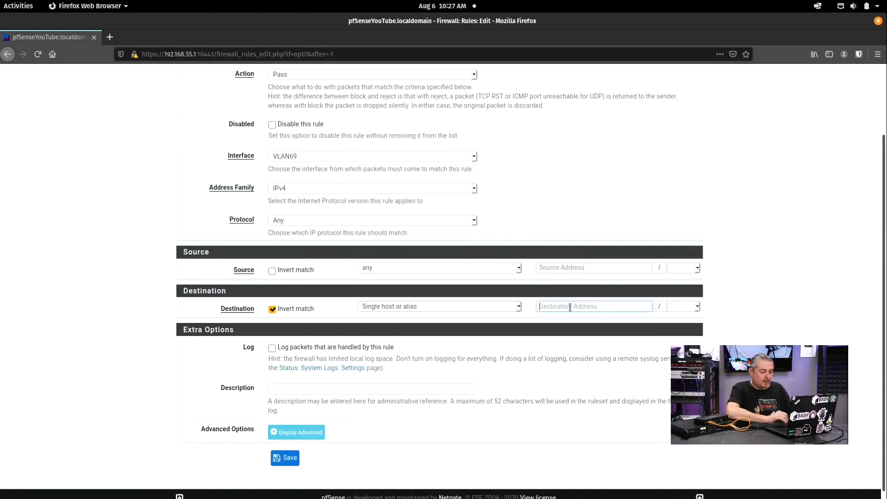
pyautogui.write('My')
pyautogui.click(570, 317)
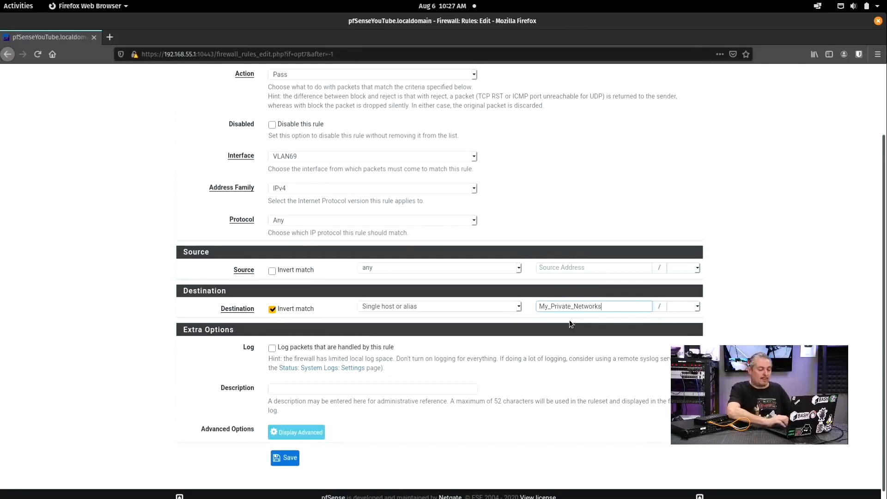
pyautogui.hotkey('ctrl', 'a')
pyautogui.press('BackSpace')
pyautogui.click(431, 311)
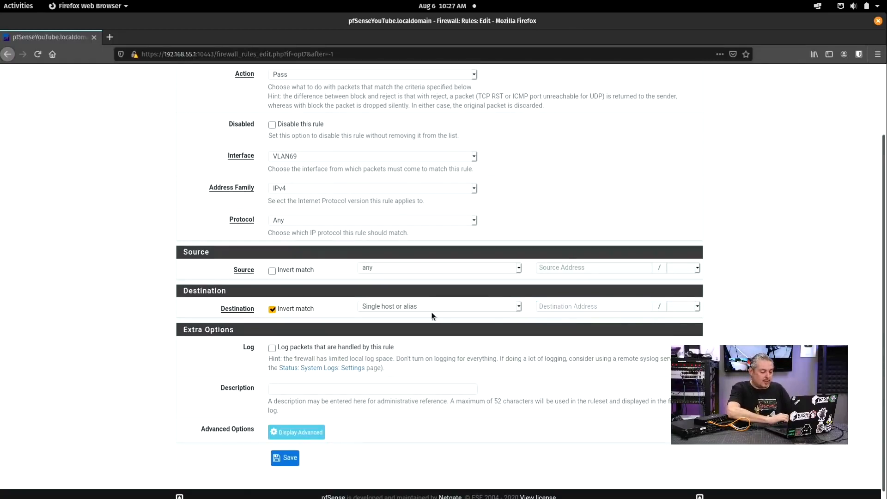
pyautogui.click(402, 308)
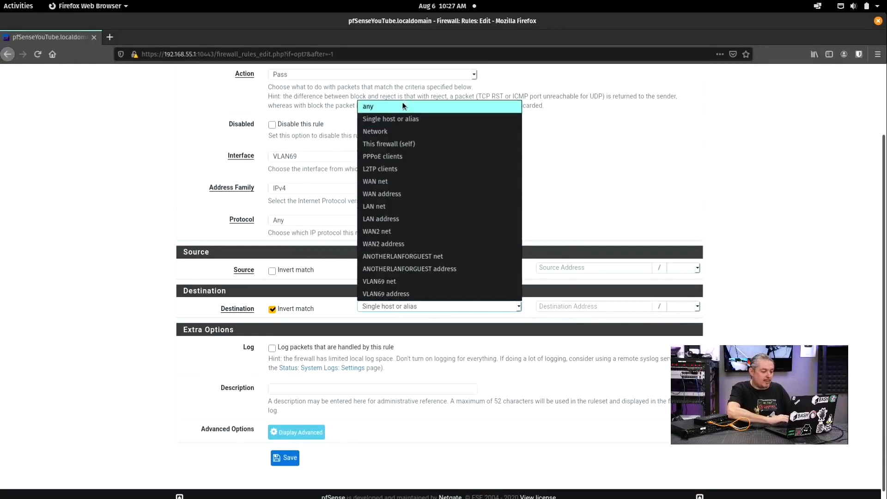
pyautogui.click(402, 106)
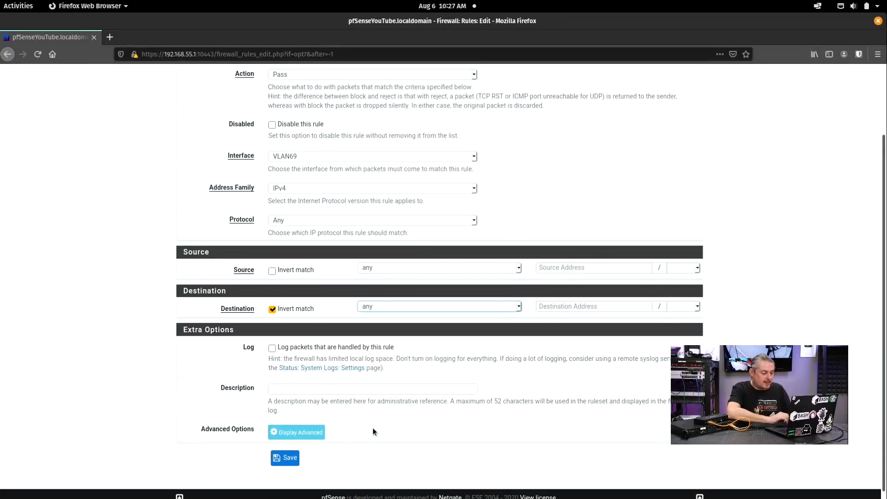
pyautogui.click(272, 309)
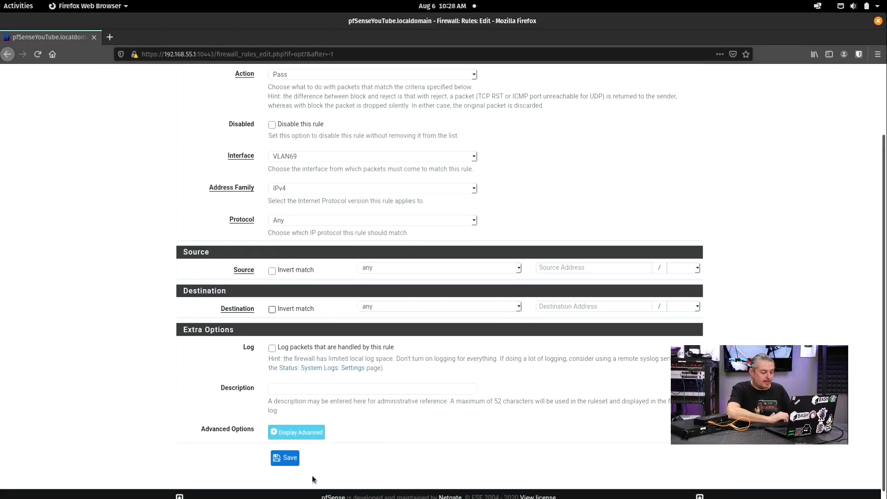
# Step: Describe the rule 'Allow All', save it, and apply the firewall changes
pyautogui.write('A')
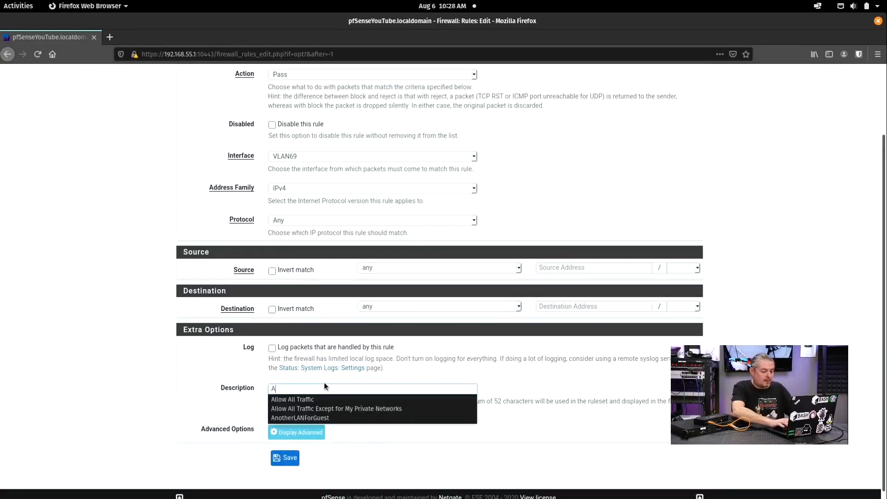
pyautogui.write('llow All')
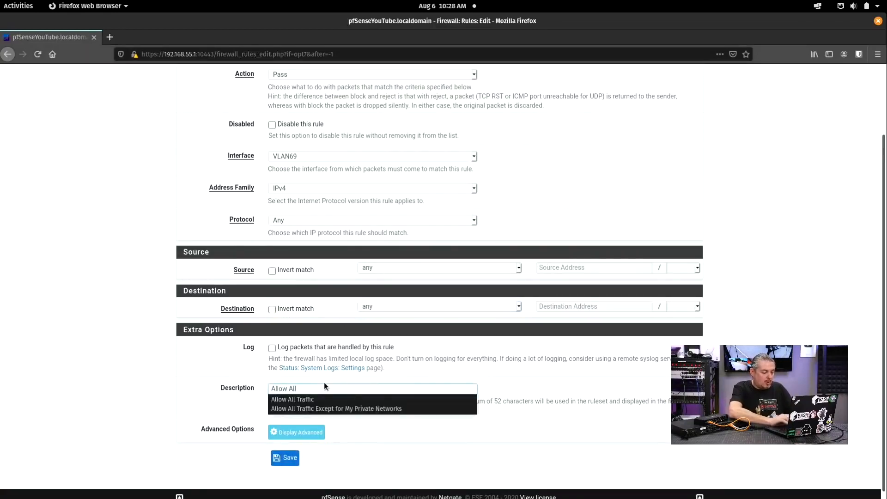
pyautogui.click(287, 458)
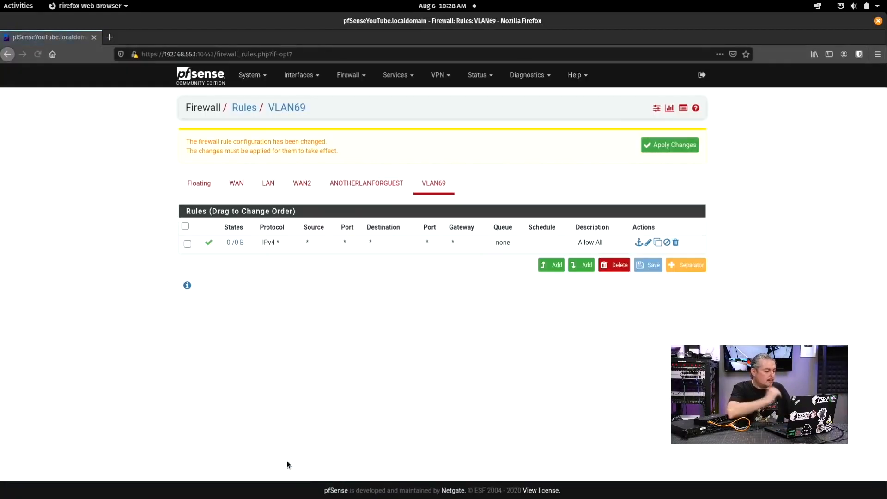
pyautogui.click(670, 146)
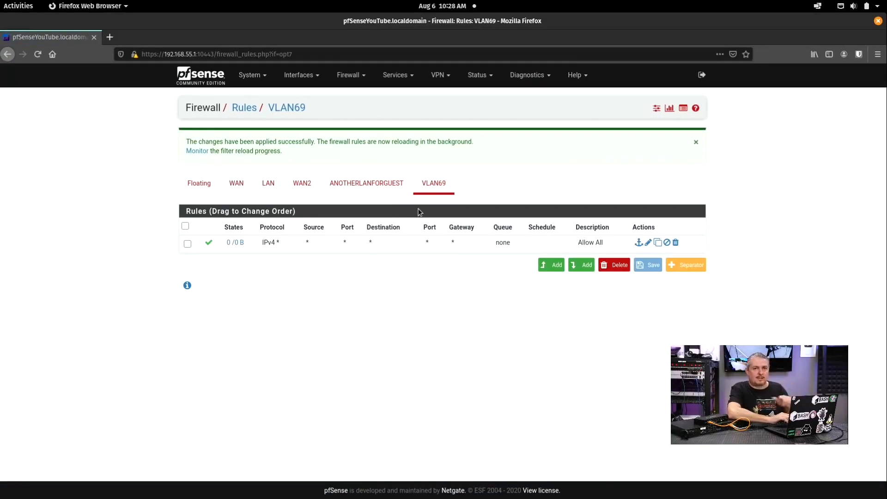
pyautogui.click(370, 185)
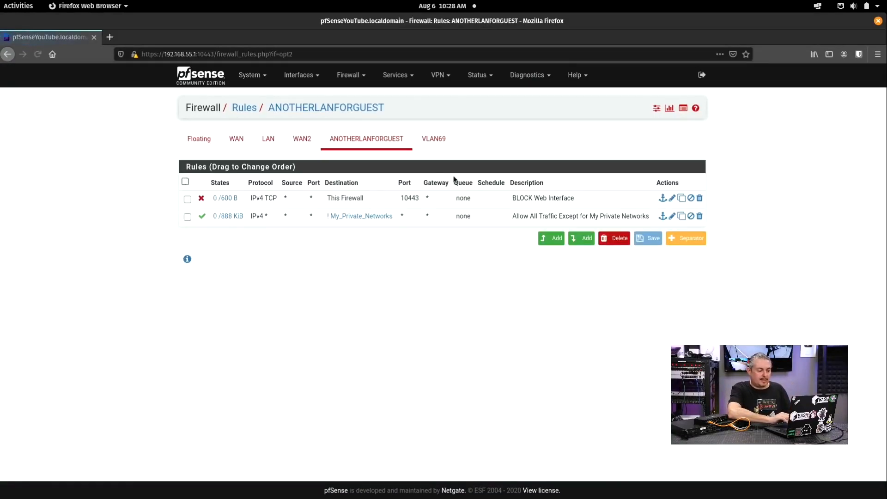
pyautogui.click(434, 139)
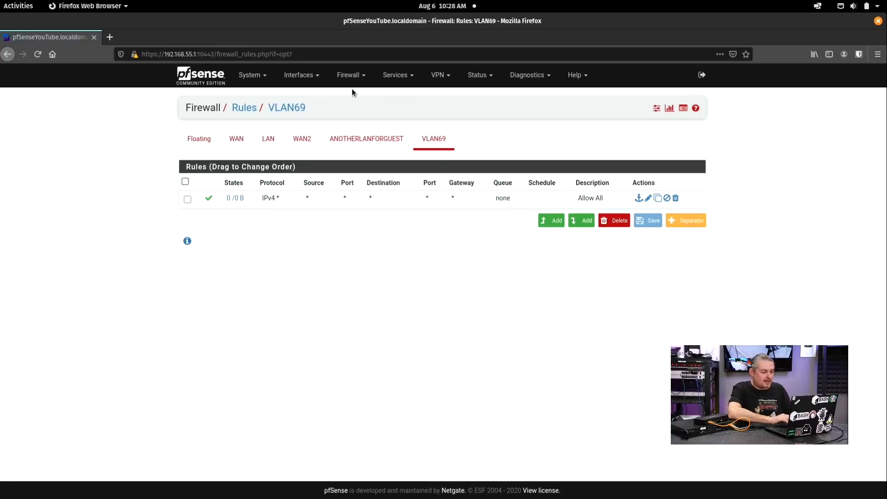
pyautogui.click(350, 76)
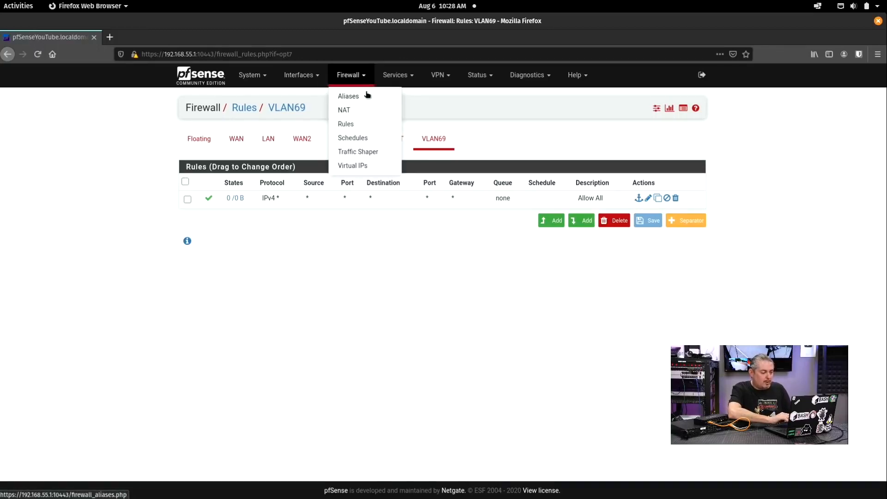
# Step: Add network 192.168.69.0/24 to the My_Private_Networks alias
pyautogui.click(367, 95)
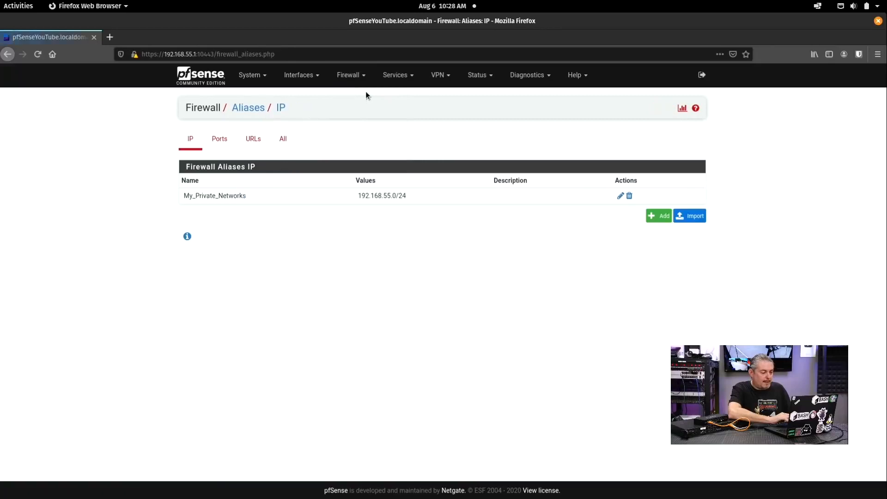
pyautogui.click(620, 196)
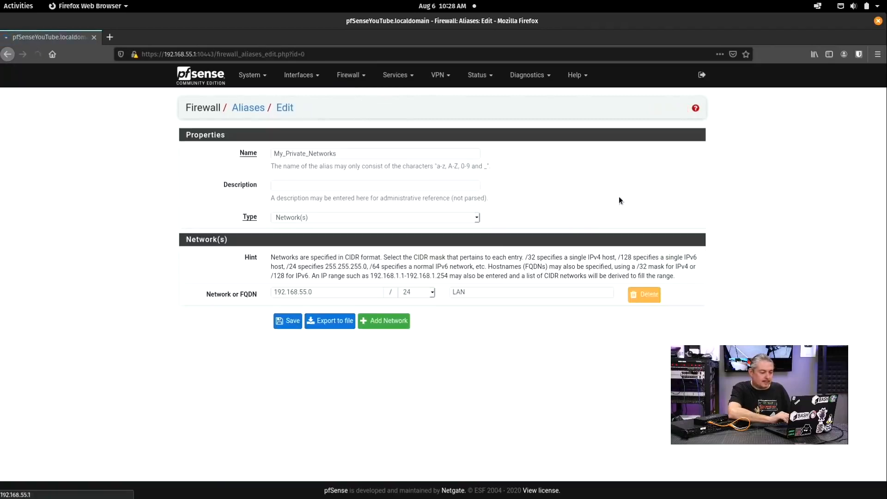
pyautogui.click(388, 318)
pyautogui.click(340, 311)
pyautogui.write('192.168.69.1')
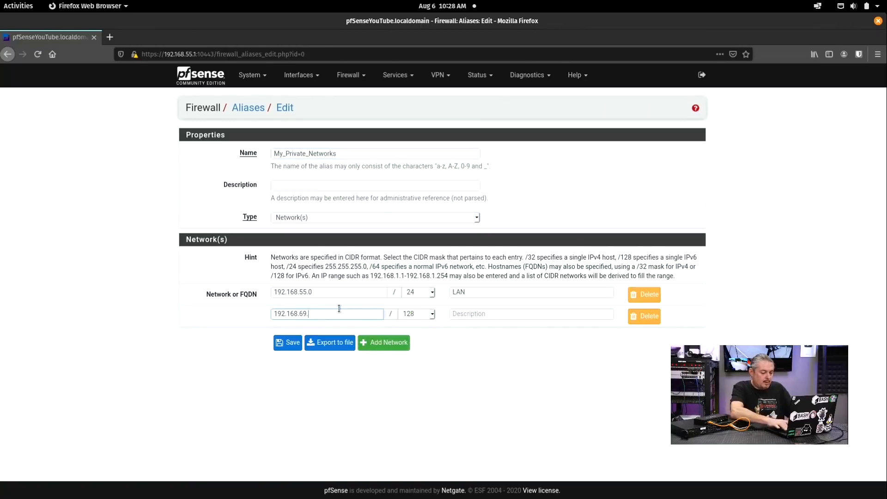
pyautogui.press('BackSpace')
pyautogui.write('0')
pyautogui.click(429, 314)
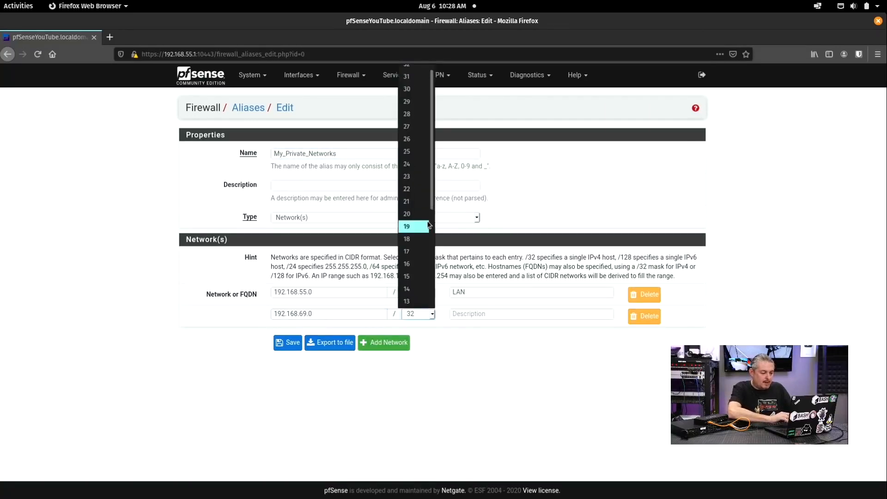
pyautogui.click(415, 170)
# Step: Label the new entry 'VLAN 69', then save and apply the alias
pyautogui.click(480, 314)
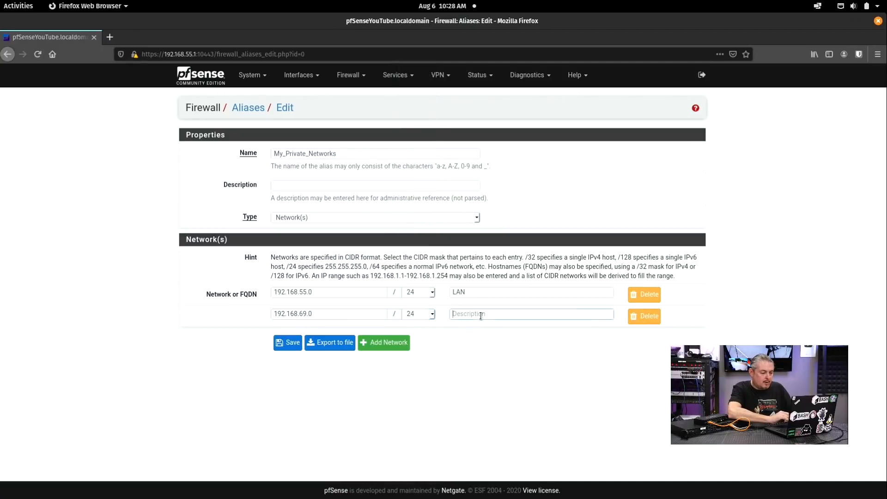
pyautogui.write('69')
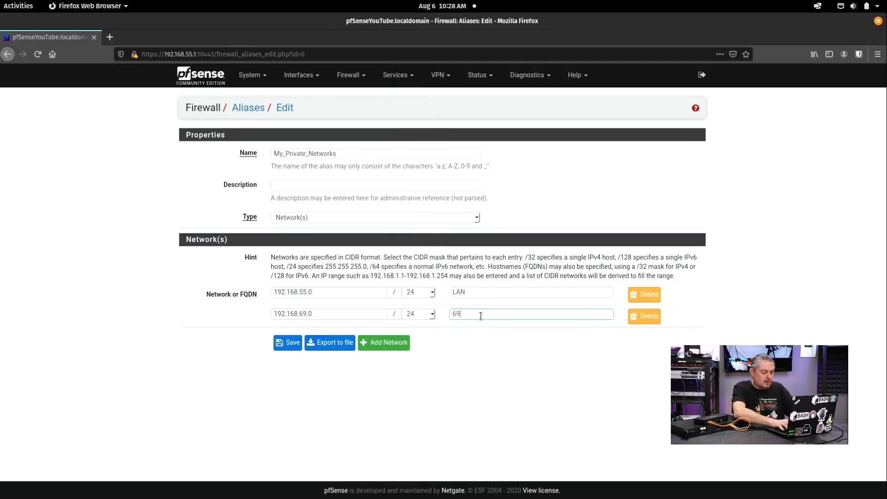
pyautogui.hotkey('ctrl', 'a')
pyautogui.write('VLAN 69')
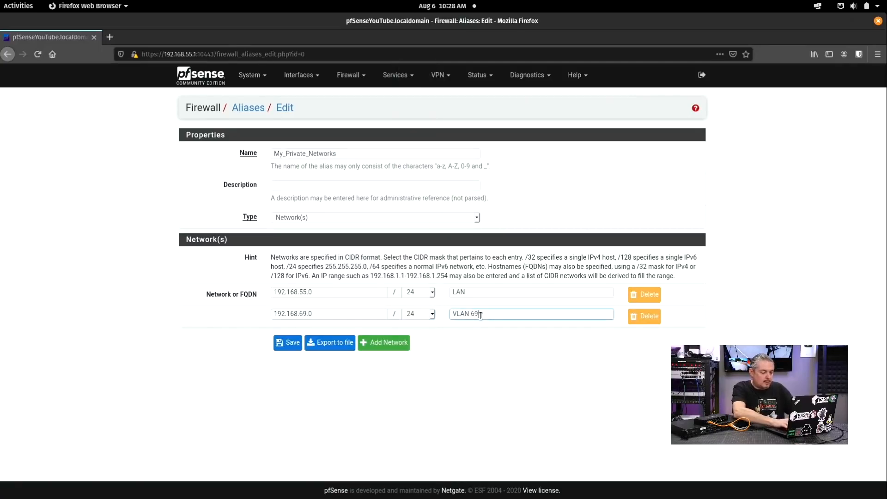
pyautogui.click(283, 347)
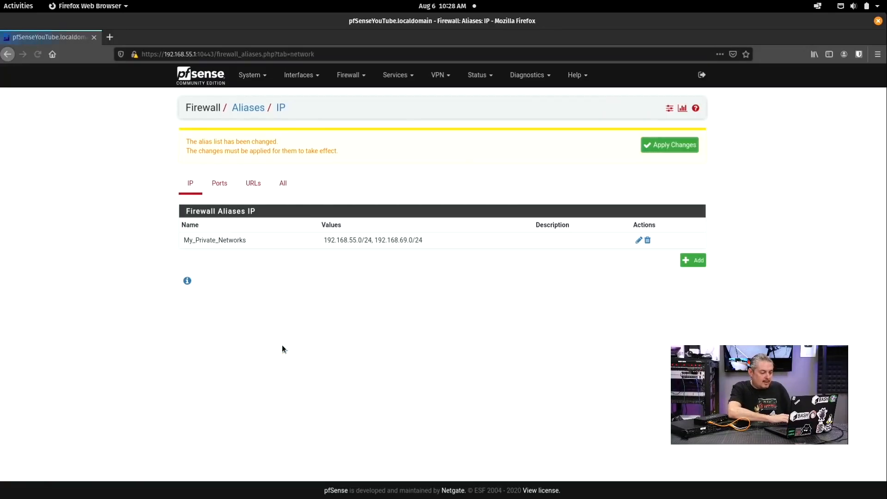
pyautogui.click(686, 145)
pyautogui.click(350, 75)
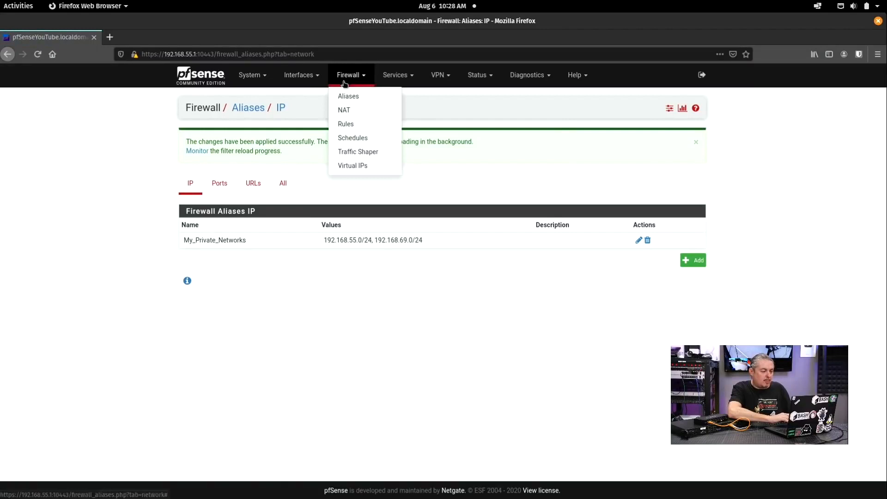
# Step: Compare the ANOTHERLANFORGUEST and VLAN69 firewall rule lists
pyautogui.click(361, 123)
pyautogui.click(336, 140)
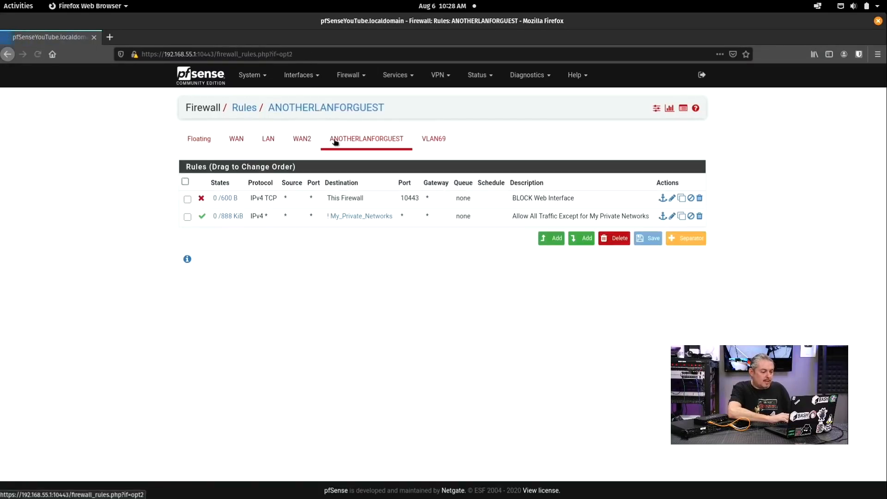
pyautogui.moveTo(373, 220)
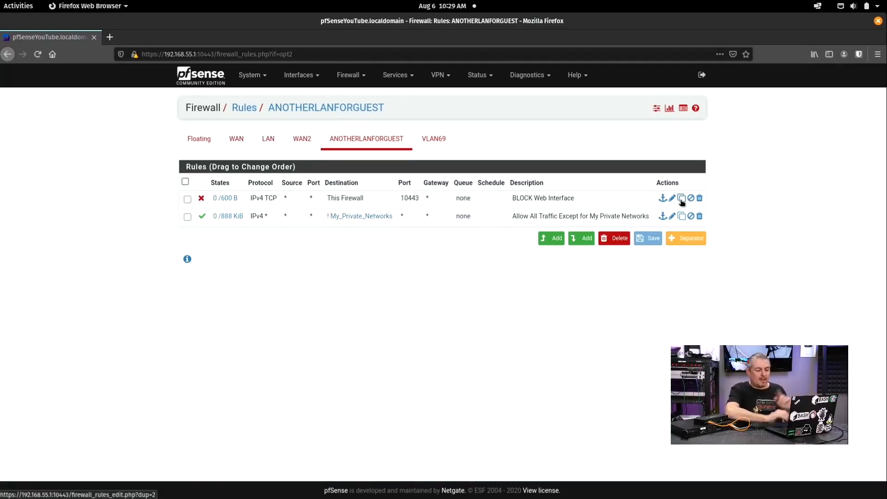
pyautogui.click(433, 139)
pyautogui.click(382, 139)
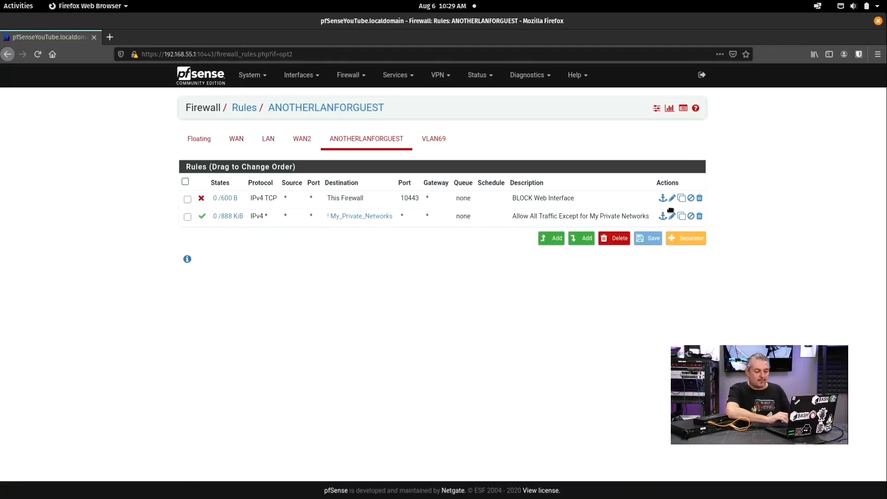
# Step: Copy the BLOCK Web Interface rule and set the copy's interface to VLAN69
pyautogui.click(682, 199)
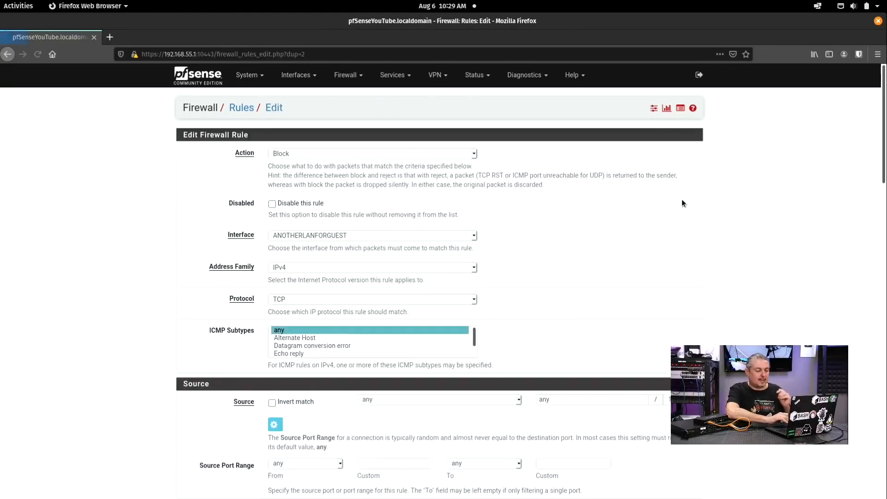
pyautogui.click(325, 233)
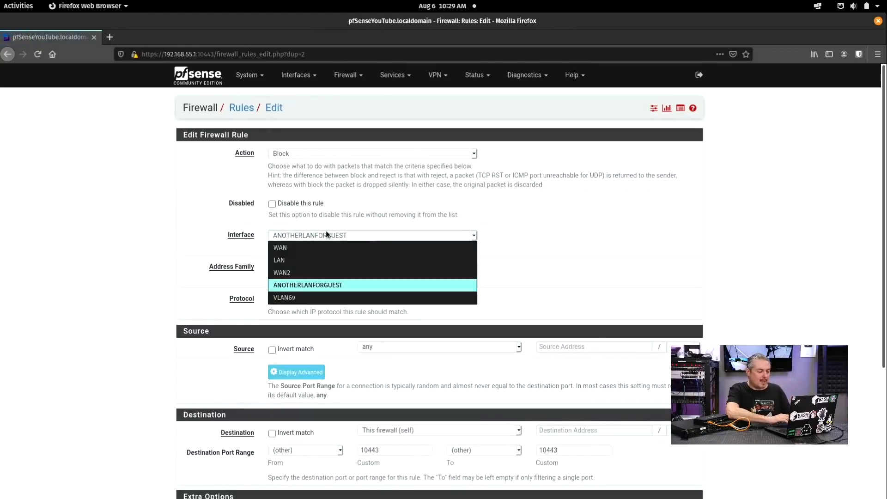
pyautogui.click(317, 300)
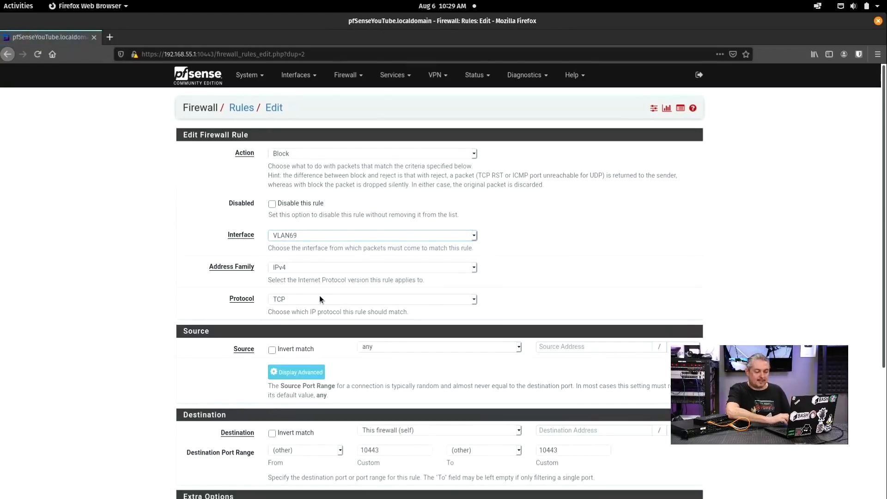
pyautogui.scroll(-4, 319, 295)
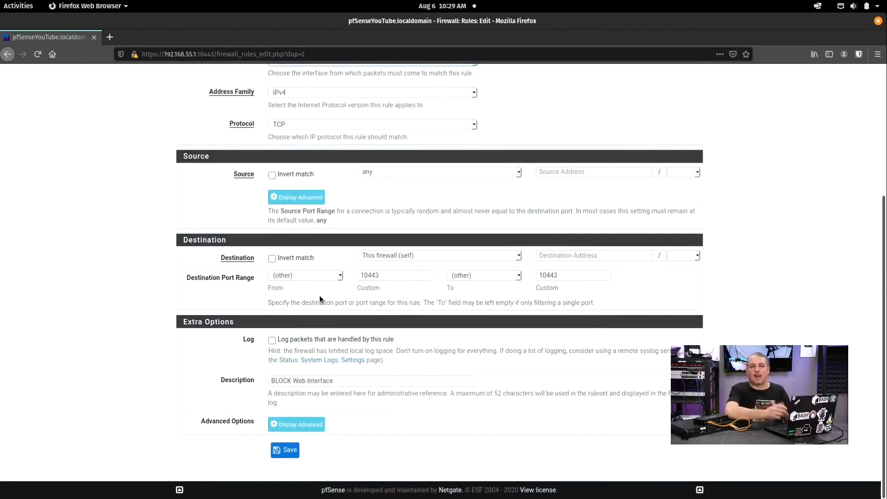
pyautogui.scroll(4, 320, 300)
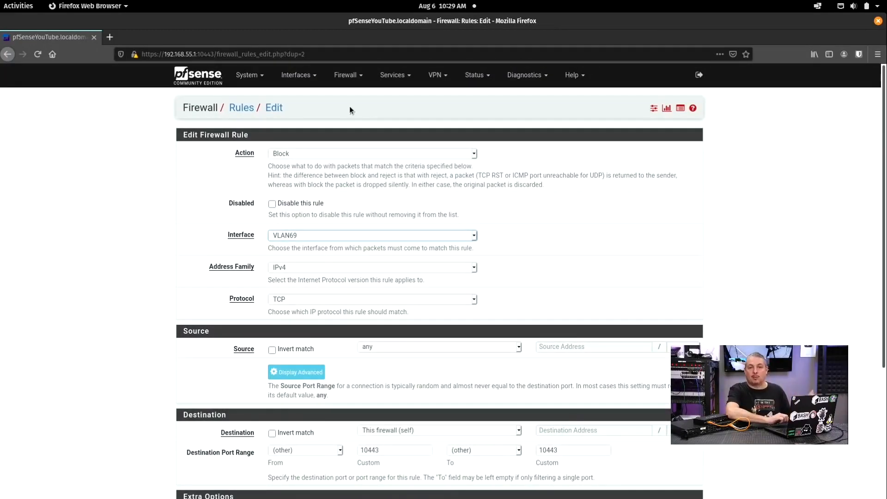
pyautogui.click(393, 77)
# Step: Enter the VLAN69 DHCP range 192.168.69.100 to 192.168.69.200
pyautogui.click(423, 139)
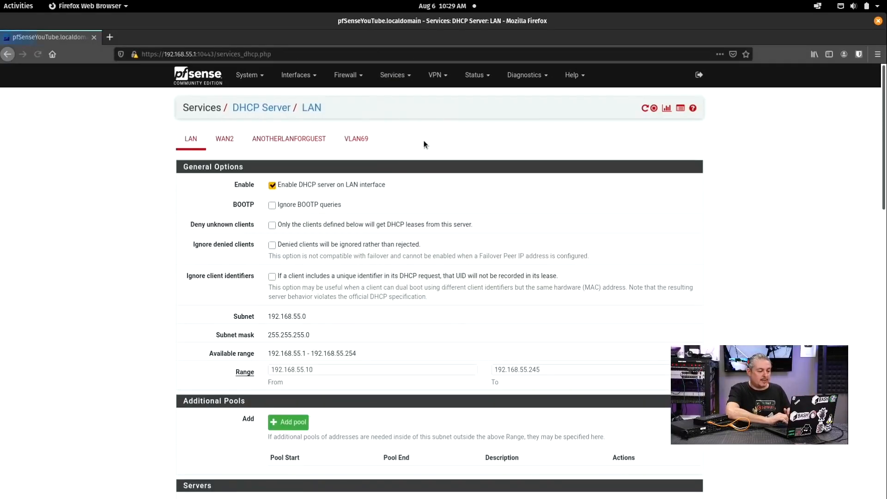
pyautogui.click(356, 138)
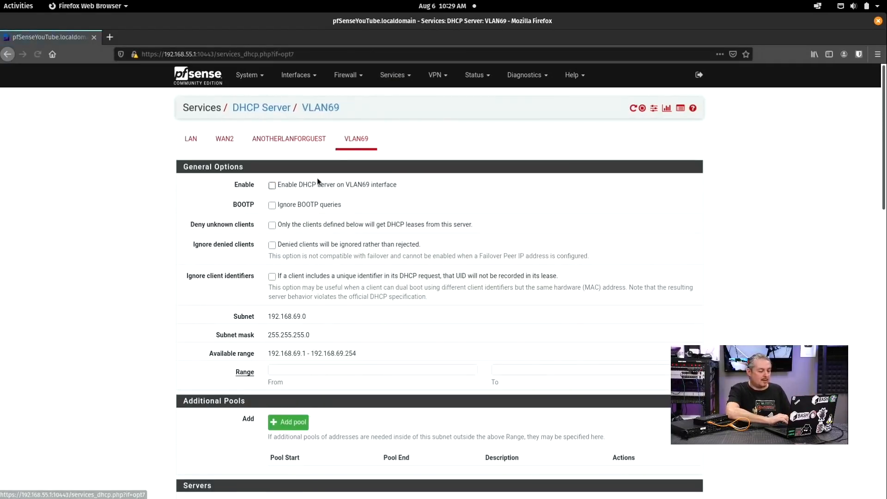
pyautogui.scroll(-3, 332, 208)
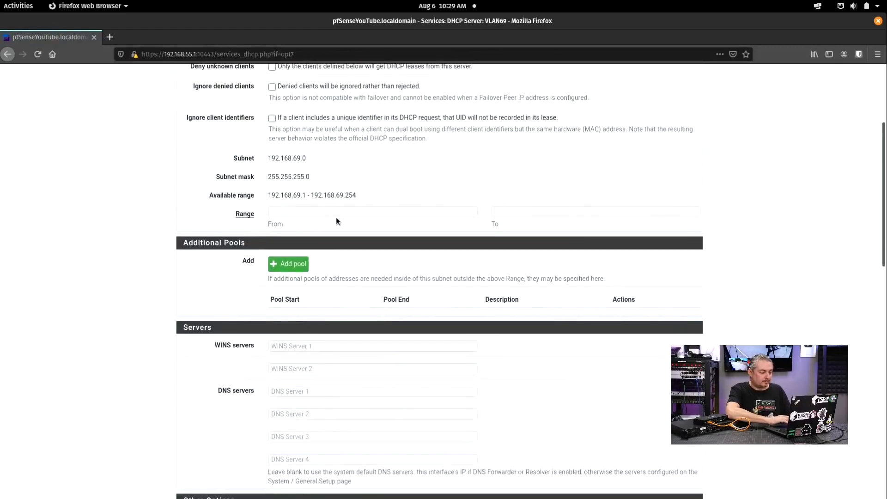
pyautogui.click(349, 208)
pyautogui.write('192.168.69.')
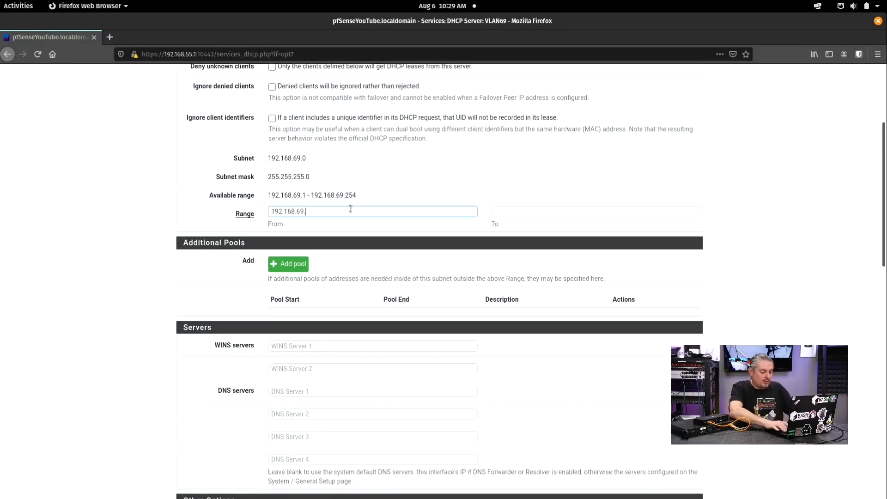
pyautogui.write('1100')
pyautogui.hotkey('ctrl', 'a')
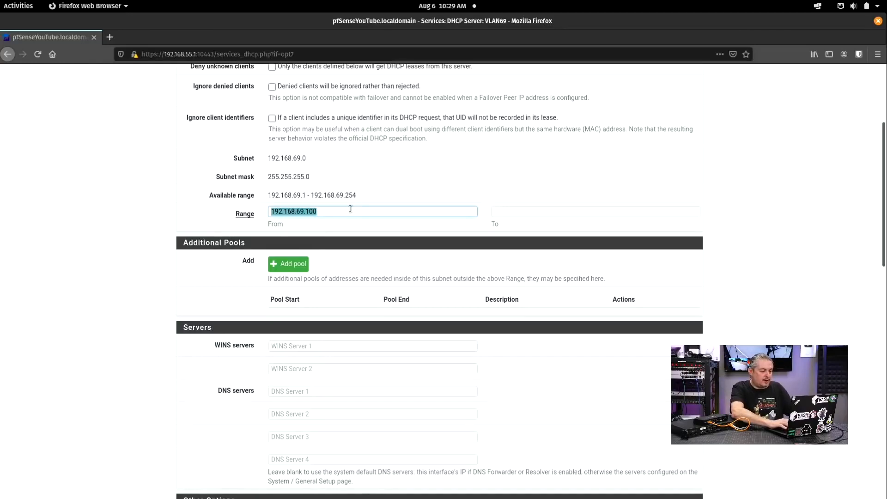
pyautogui.hotkey('ctrl', 'c')
pyautogui.press('Tab')
pyautogui.hotkey('ctrl', 'v')
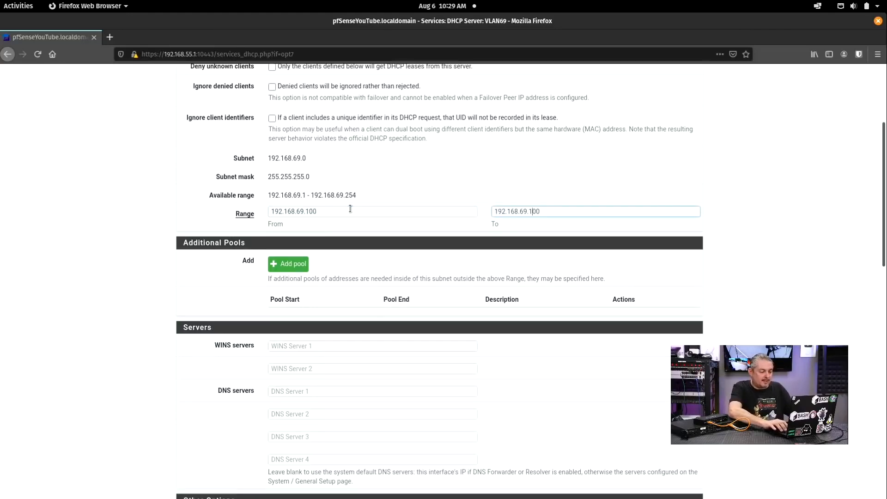
# Step: Save the VLAN69 DHCP server settings and check the saved page
pyautogui.scroll(-15, 350, 209)
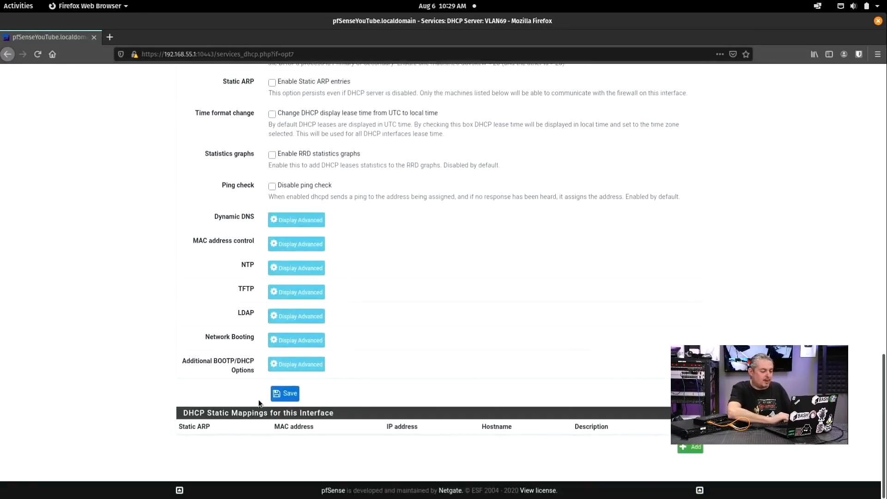
pyautogui.click(285, 394)
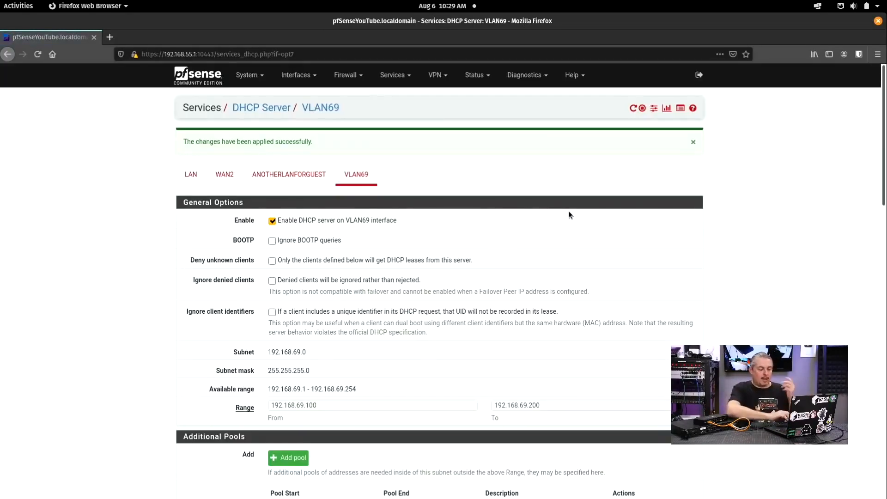
pyautogui.scroll(-5, 568, 211)
pyautogui.scroll(-5, 568, 215)
pyautogui.scroll(10, 568, 215)
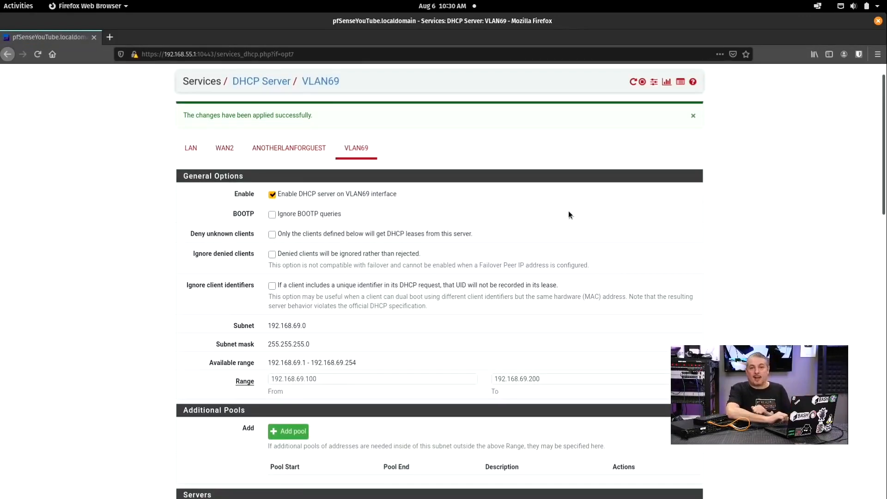
pyautogui.scroll(1, 568, 214)
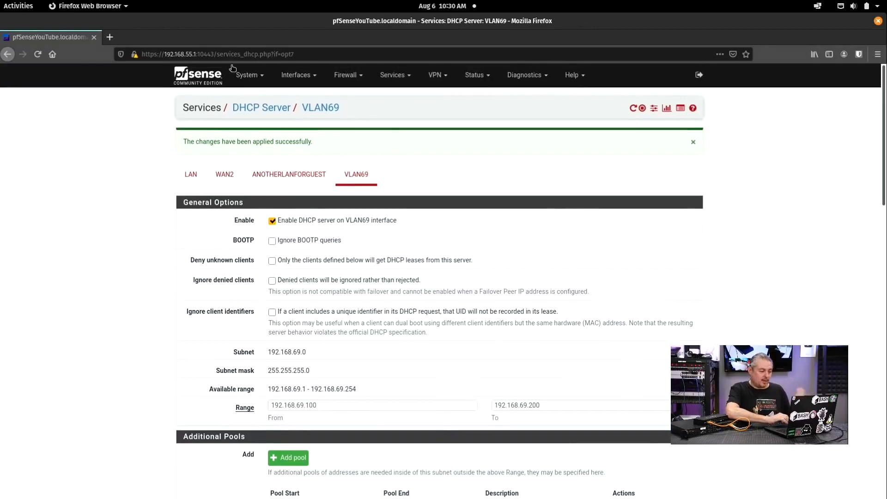
# Step: Open a new browser tab and start entering the EdgeSwitch's address
pyautogui.click(110, 37)
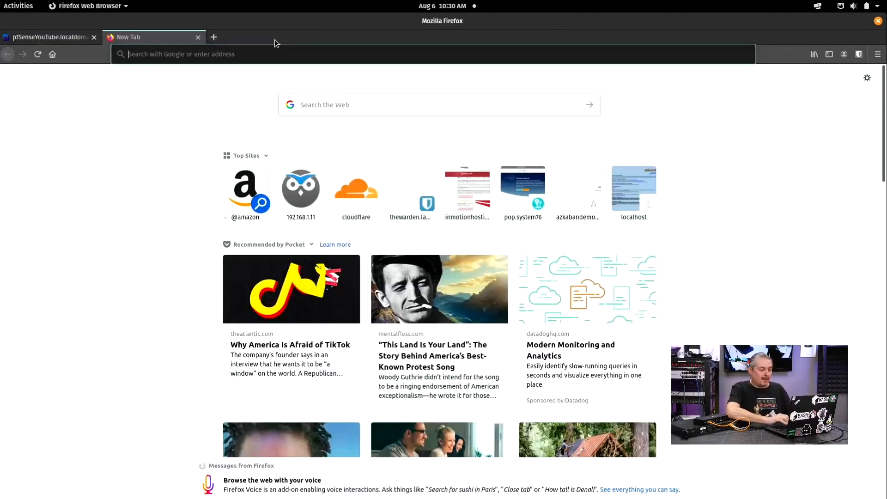
pyautogui.write('192.168.55.10/vlan')
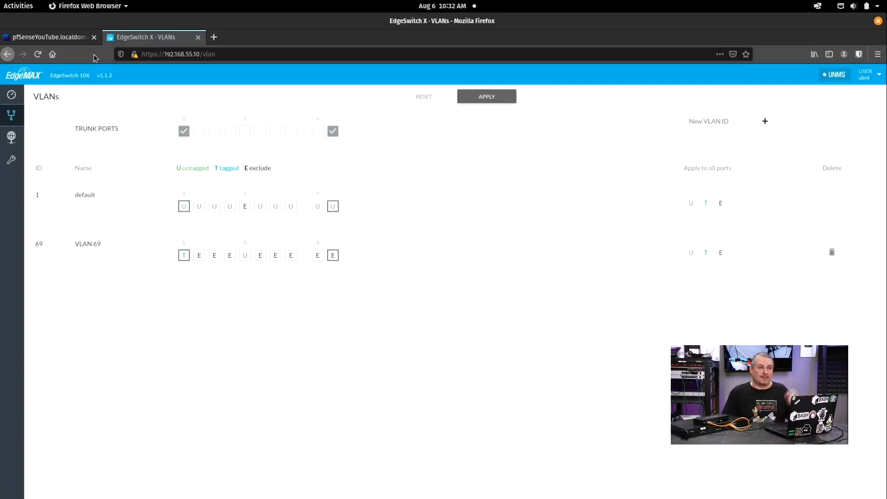
# Step: Return to the pfSense tab and scroll through the VLAN69 DHCP settings
pyautogui.click(63, 37)
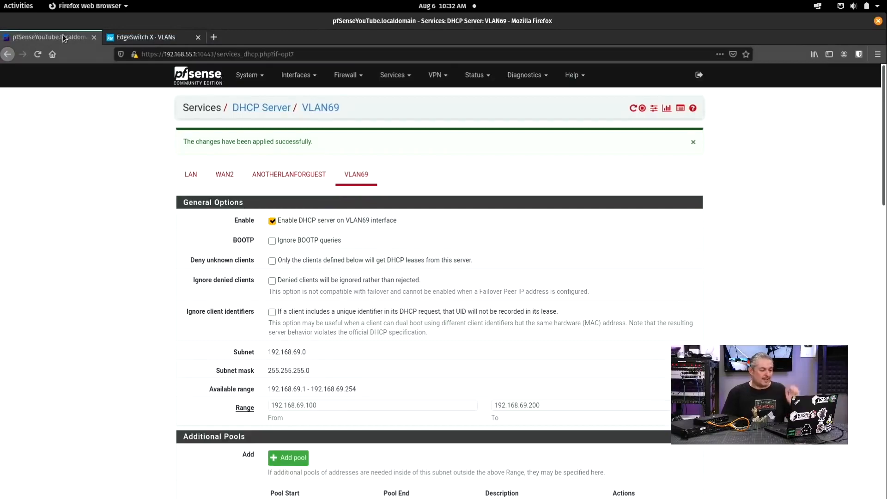
pyautogui.scroll(-10, 155, 181)
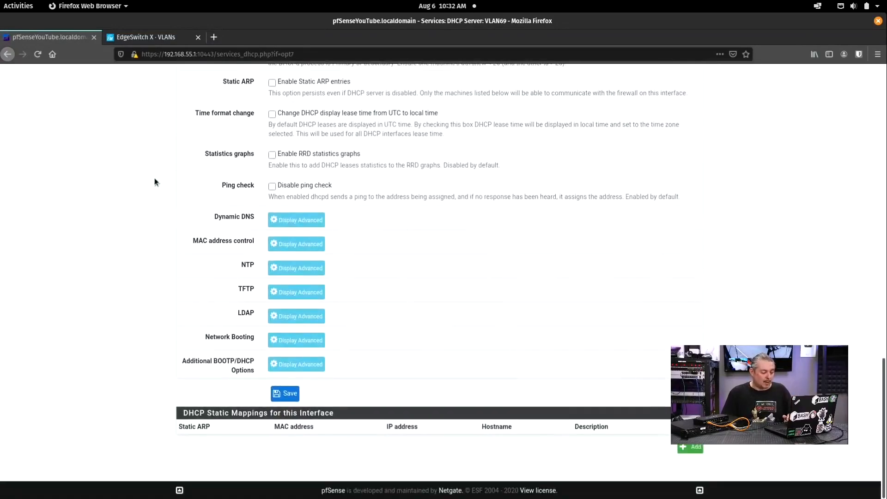
pyautogui.scroll(12, 154, 179)
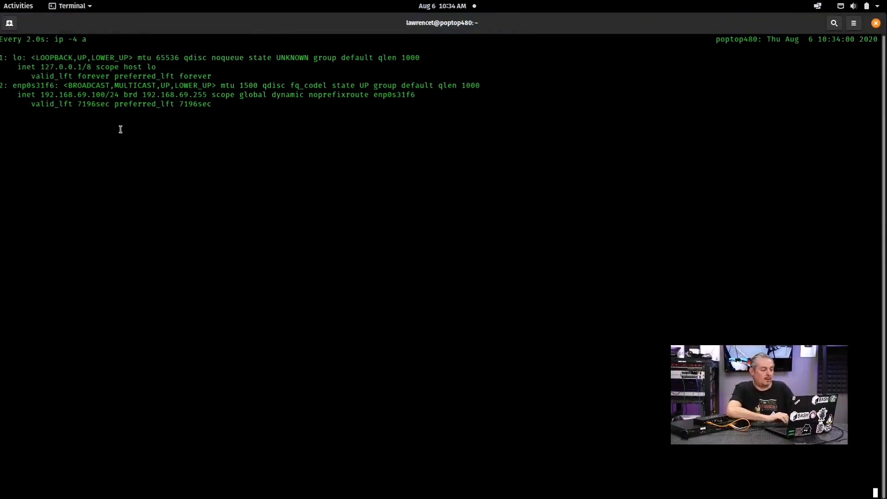
# Step: Ping google.com from the client at 192.168.69.100, then load the pfSense dashboard
pyautogui.moveTo(37, 97); pyautogui.dragTo(106, 95)
pyautogui.hotkey('ctrl', 'c')
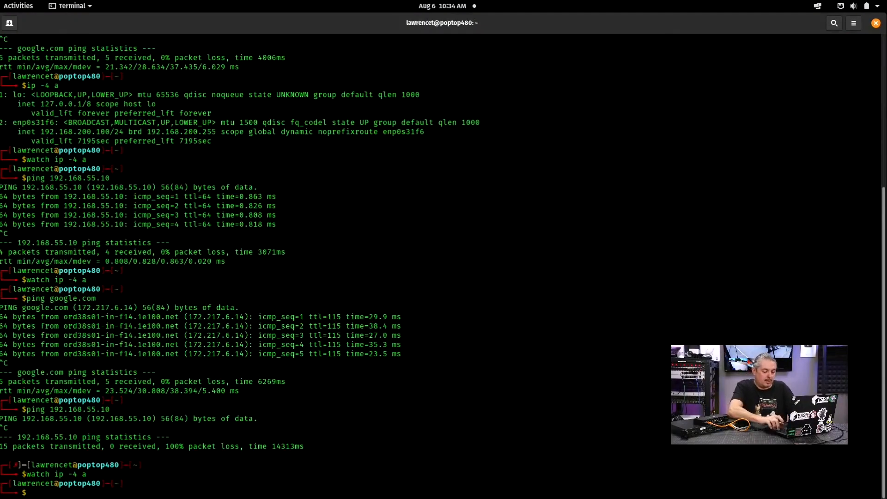
pyautogui.press('Up')
pyautogui.press('Up')
pyautogui.press('Up')
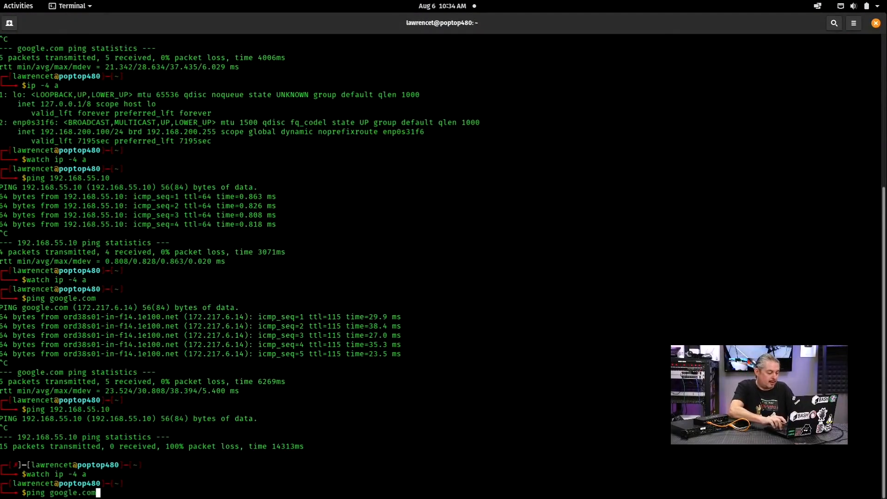
pyautogui.press('Return')
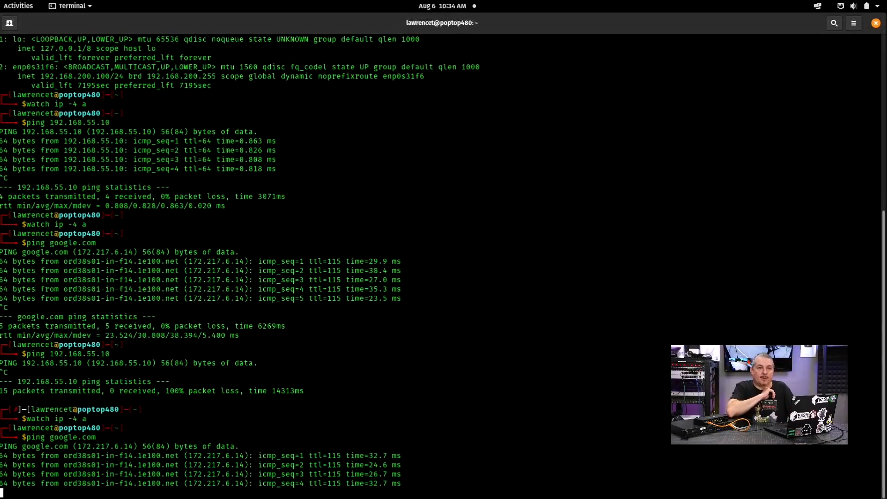
pyautogui.hotkey('ctrl', 'c')
pyautogui.hotkey('alt', 'Tab')
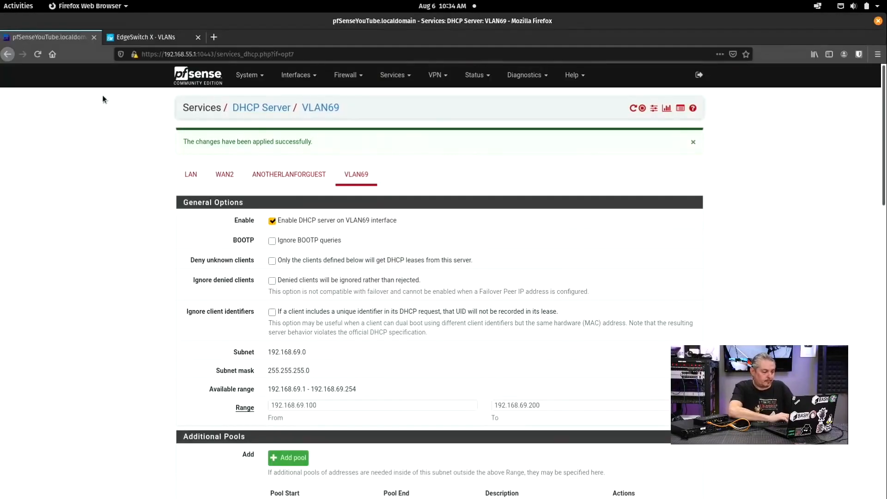
pyautogui.click(213, 75)
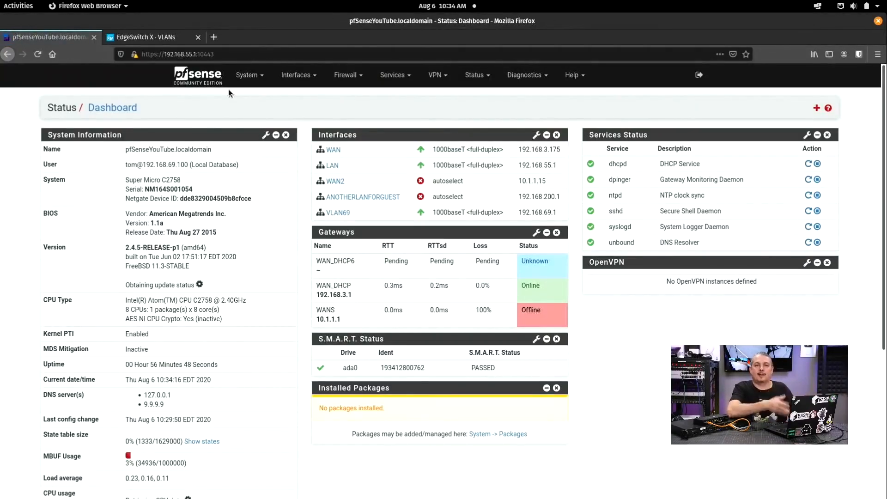
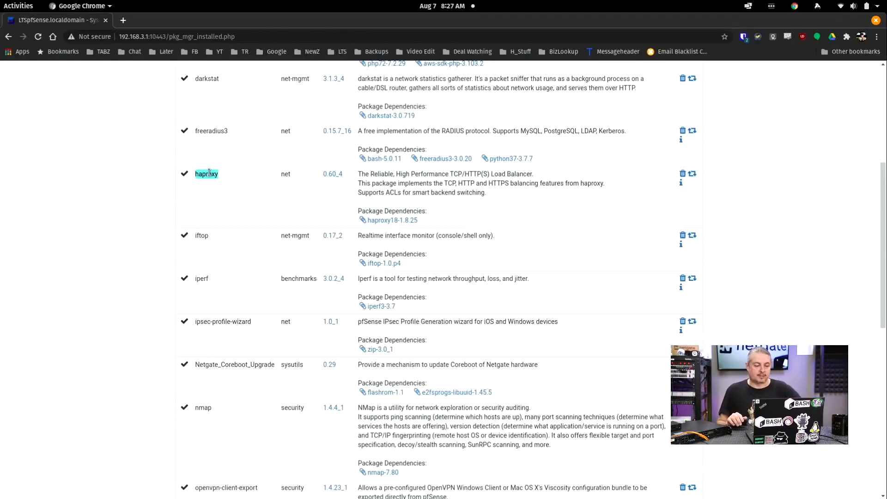
pyautogui.scroll(5, 209, 173)
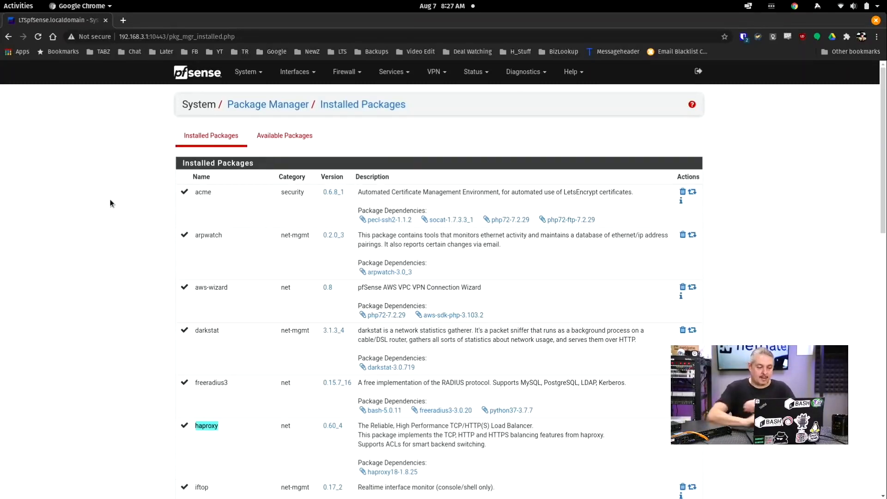
pyautogui.doubleClick(210, 235)
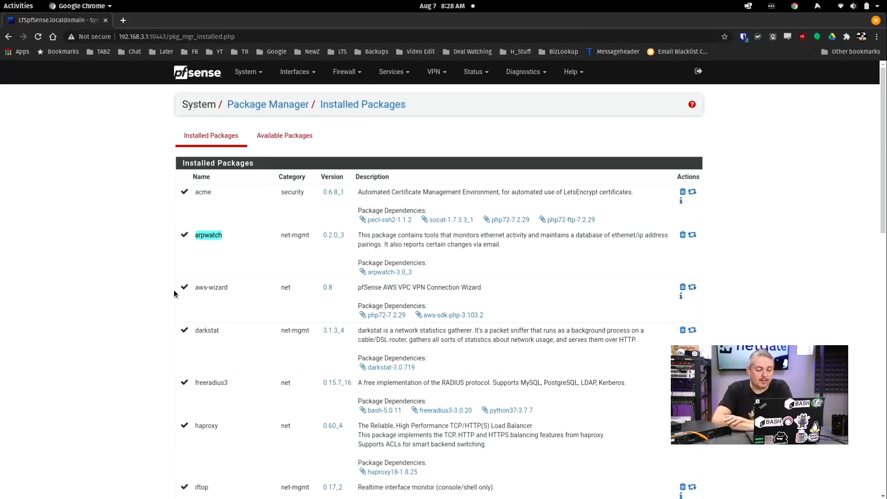
pyautogui.scroll(-3, 174, 294)
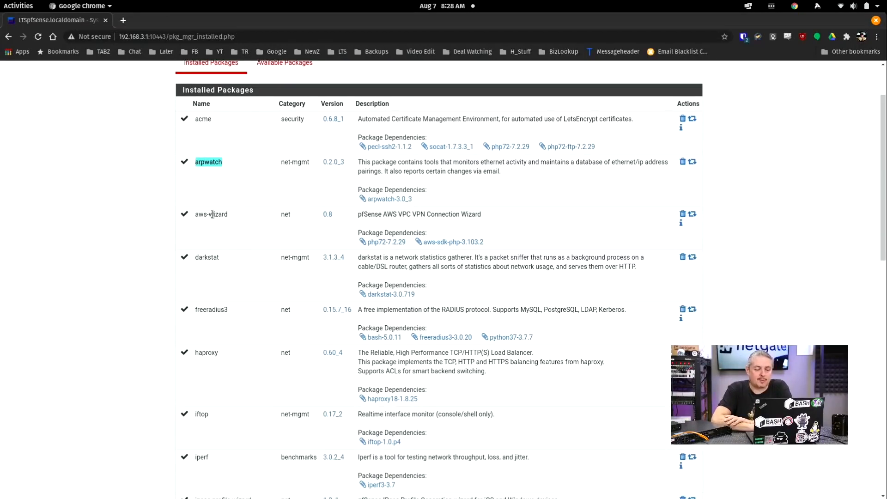
pyautogui.scroll(-1, 136, 250)
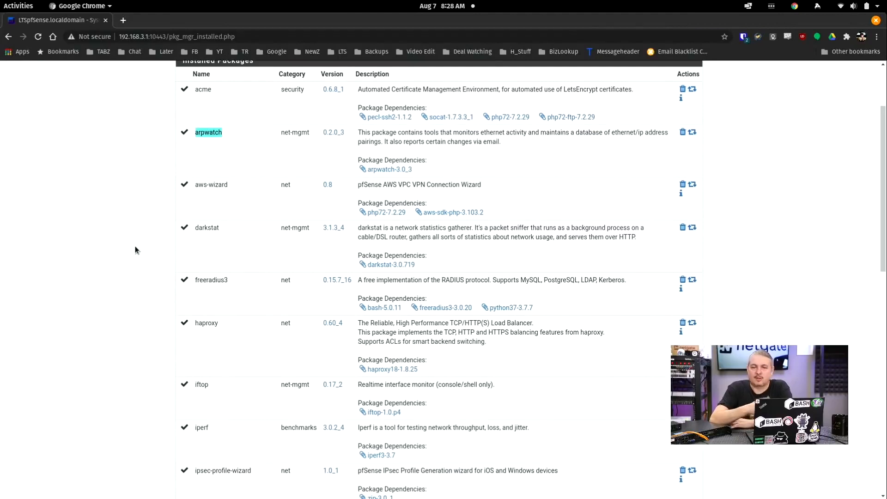
pyautogui.scroll(-1, 135, 250)
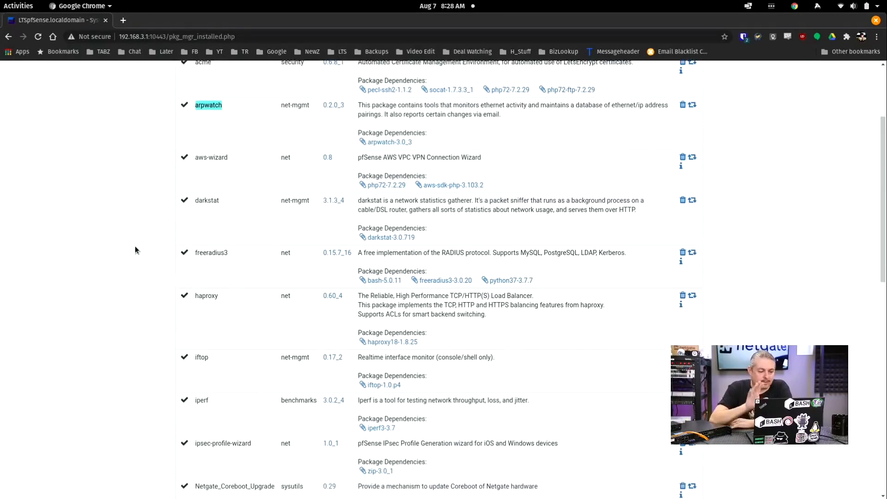
pyautogui.scroll(-2, 136, 250)
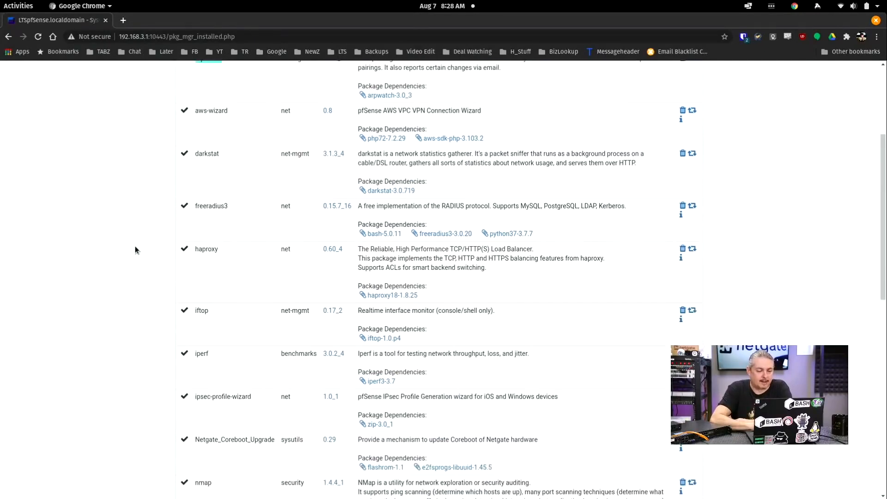
pyautogui.doubleClick(210, 153)
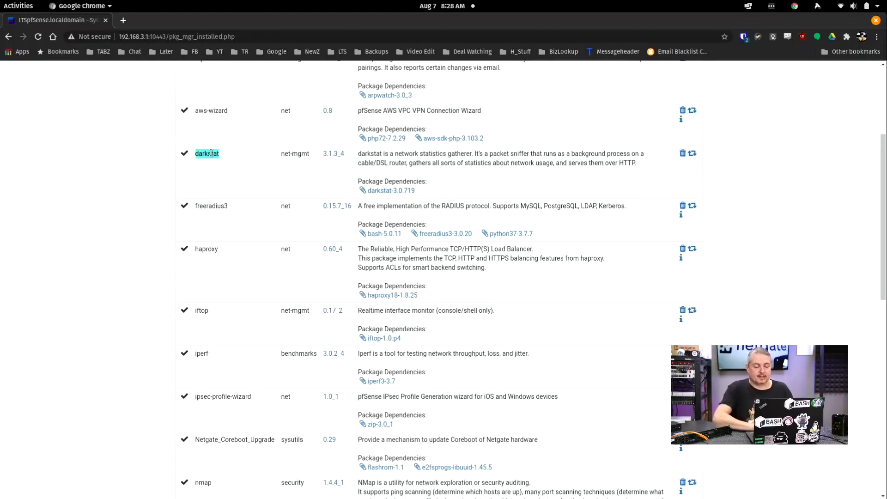
pyautogui.click(205, 208)
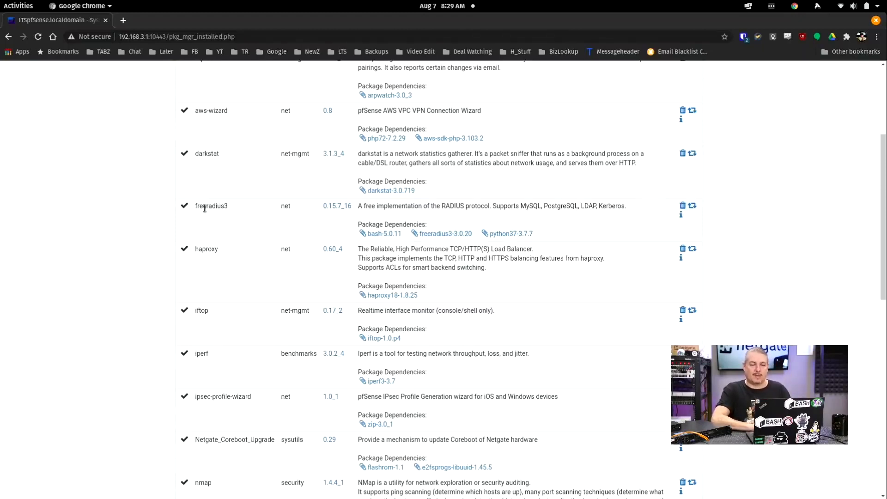
pyautogui.scroll(-4, 205, 208)
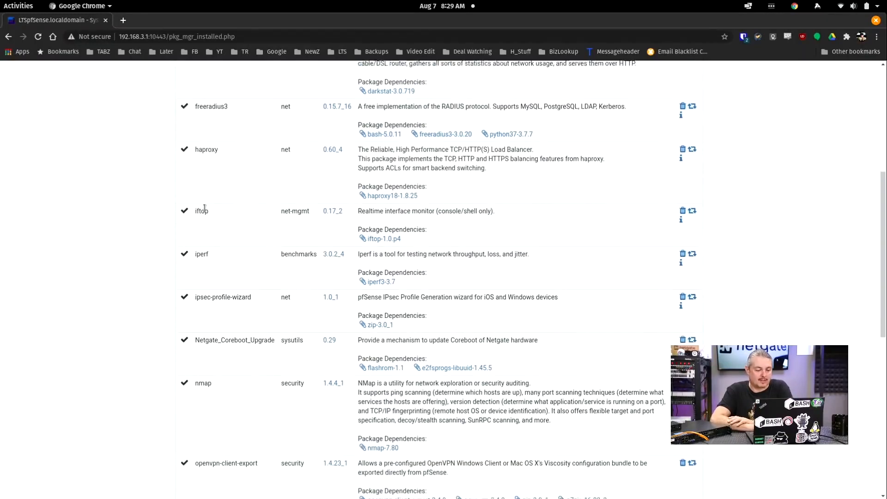
pyautogui.doubleClick(204, 208)
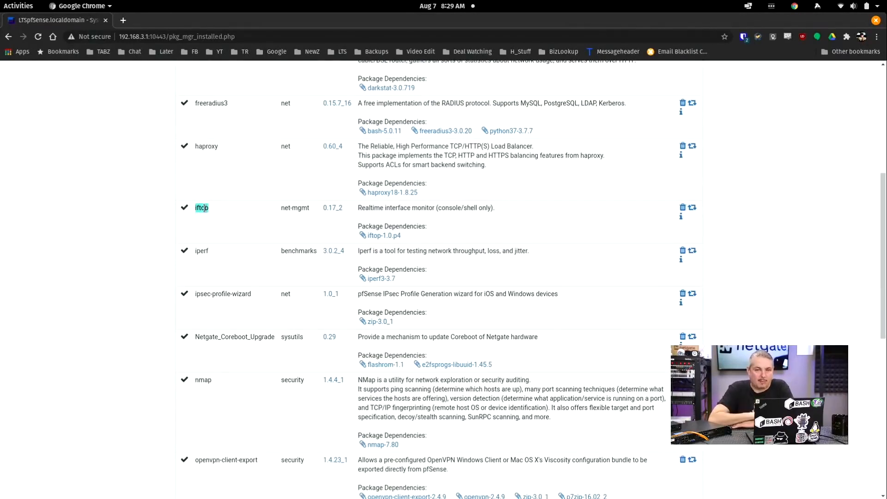
pyautogui.moveTo(197, 255); pyautogui.dragTo(203, 254)
pyautogui.doubleClick(204, 253)
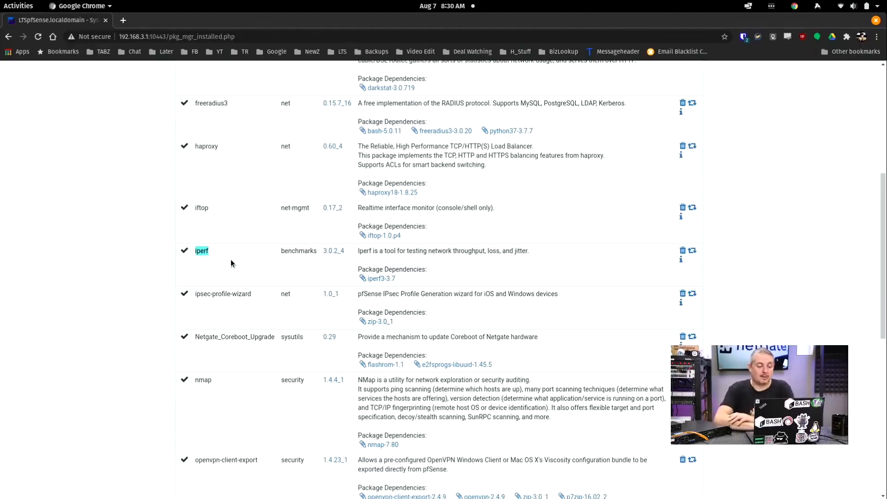
pyautogui.scroll(-2, 236, 291)
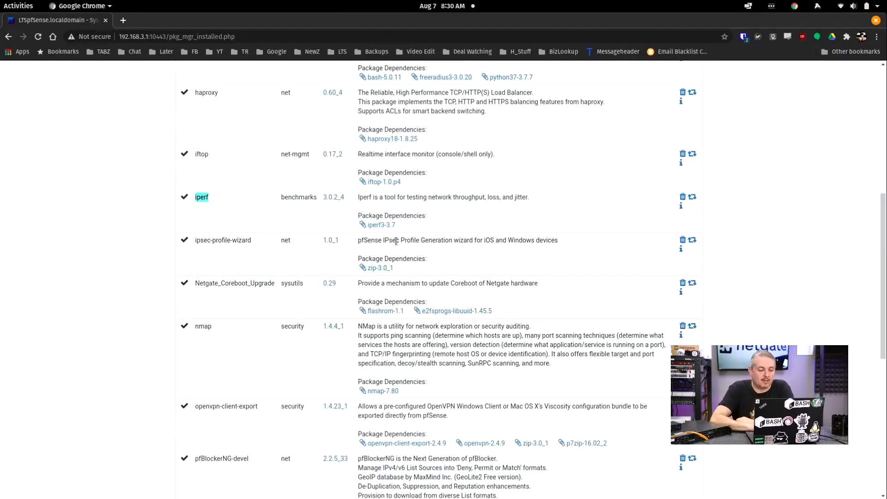
pyautogui.scroll(-2, 396, 241)
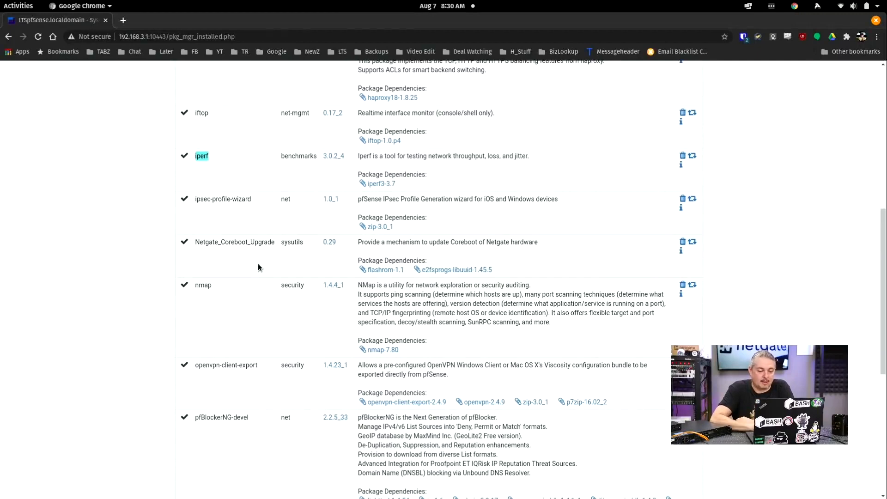
pyautogui.scroll(-2, 256, 265)
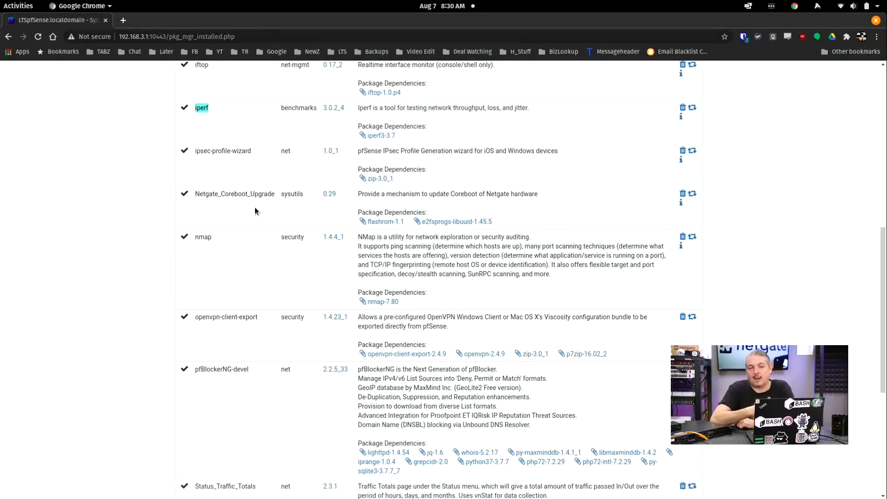
pyautogui.scroll(-1, 228, 221)
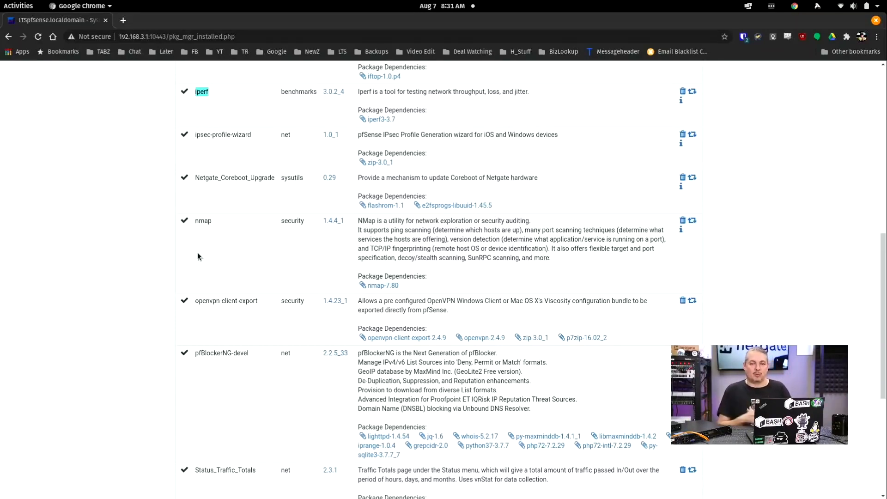
# Step: Scroll the Installed Packages list down to zabbix-agent4 and back toward acme at the top
pyautogui.scroll(-1, 197, 256)
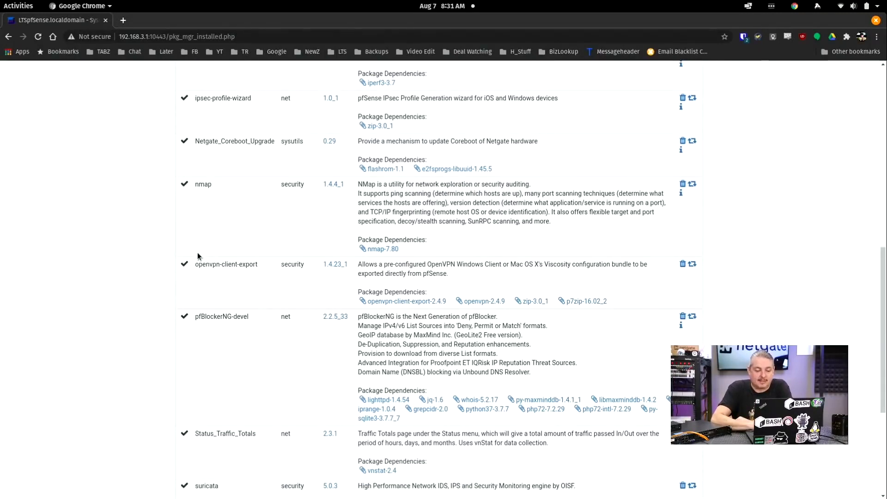
pyautogui.scroll(-2, 198, 256)
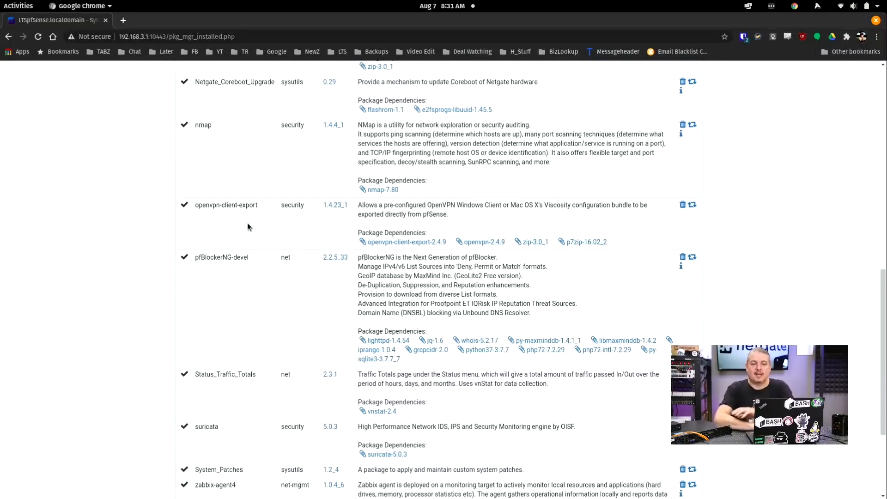
pyautogui.scroll(-3, 248, 224)
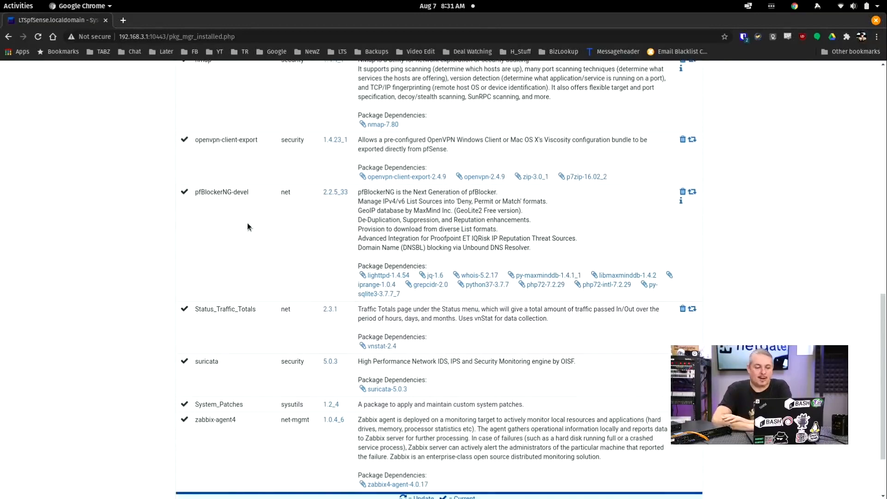
pyautogui.scroll(4, 248, 223)
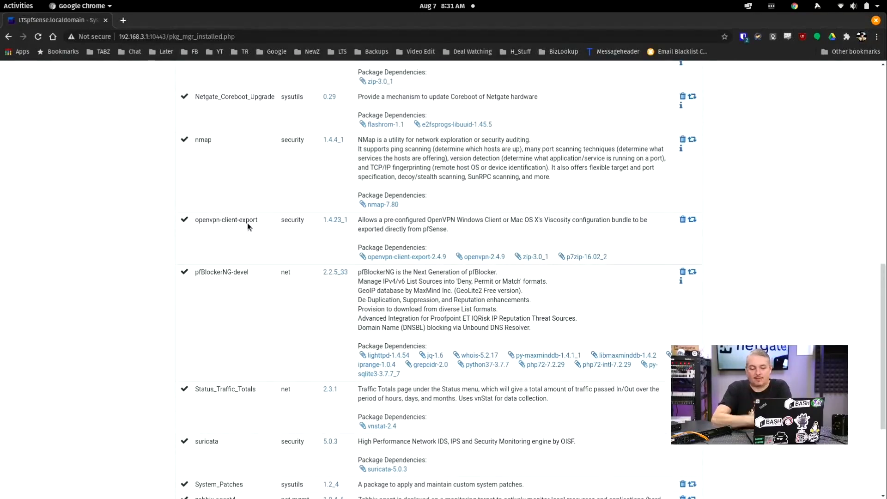
pyautogui.scroll(-6, 247, 223)
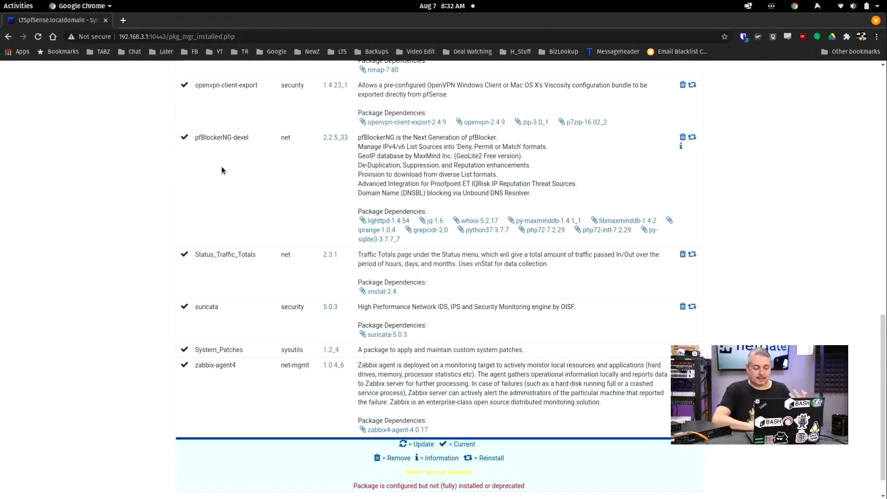
pyautogui.scroll(-1, 222, 170)
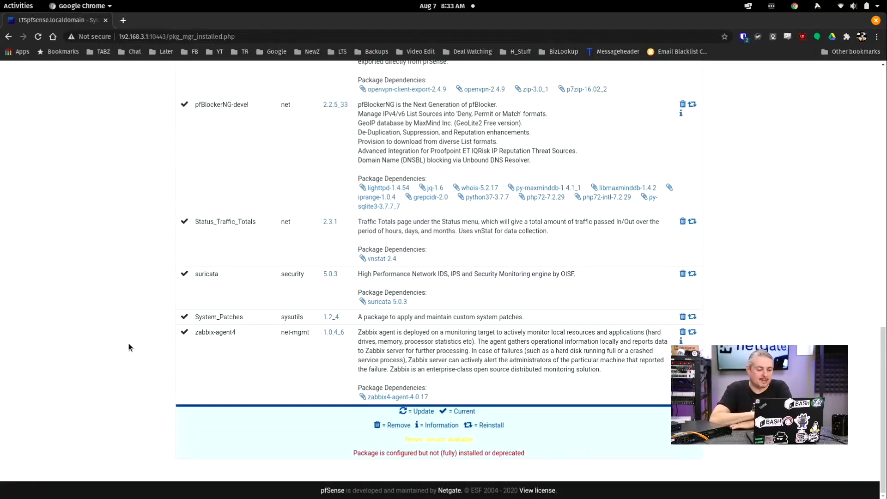
pyautogui.doubleClick(206, 333)
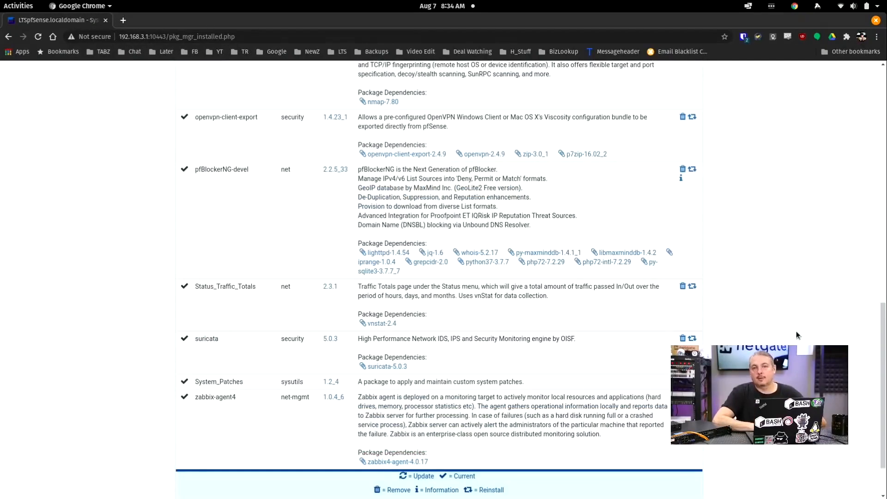
pyautogui.scroll(15, 796, 330)
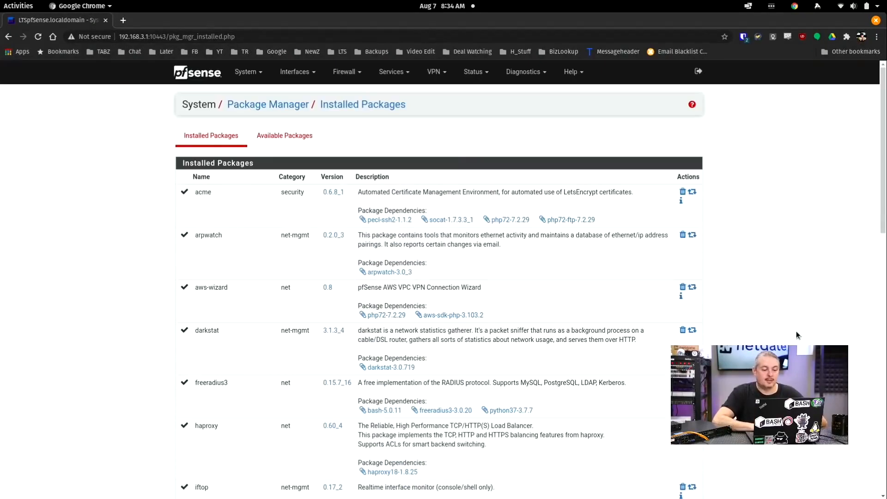
# Step: Open the Available Packages list and scroll down to the Telegraf package
pyautogui.click(287, 136)
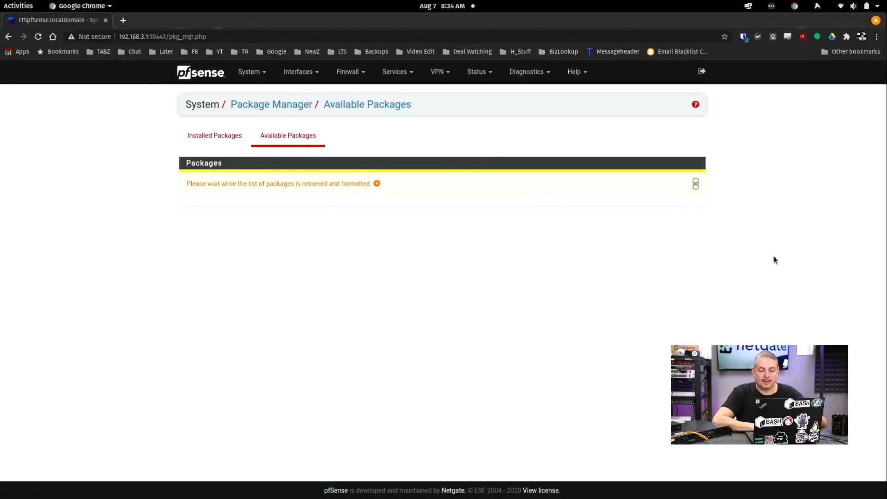
pyautogui.scroll(-20, 774, 259)
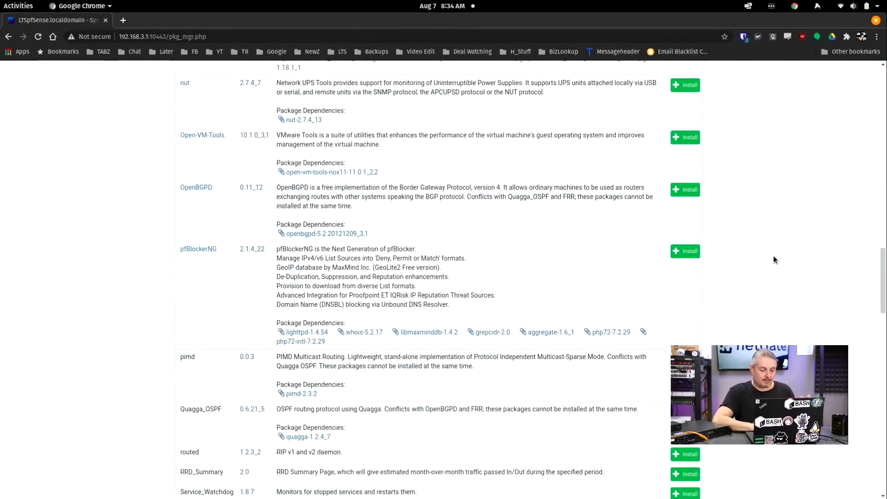
pyautogui.scroll(-10, 774, 259)
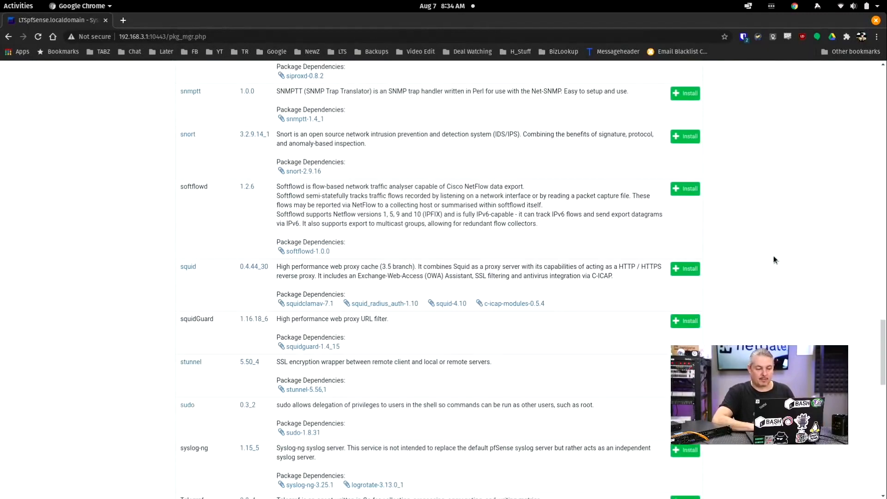
pyautogui.scroll(-3, 774, 259)
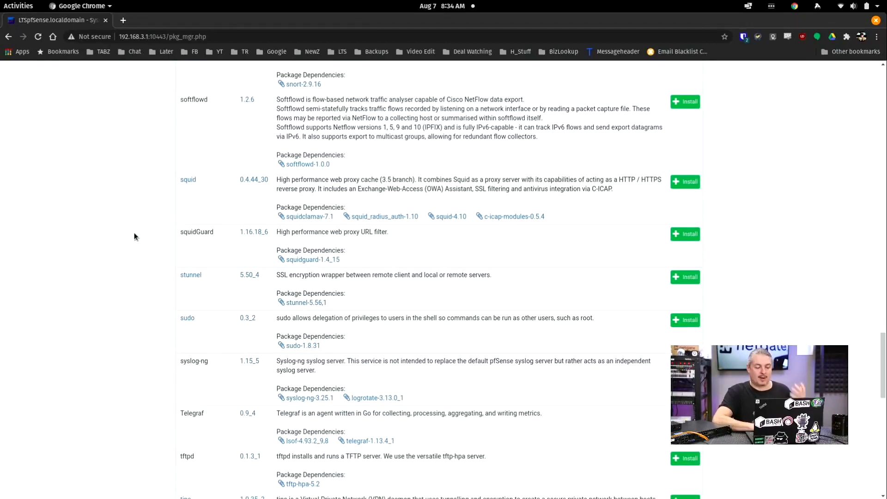
pyautogui.scroll(-3, 134, 236)
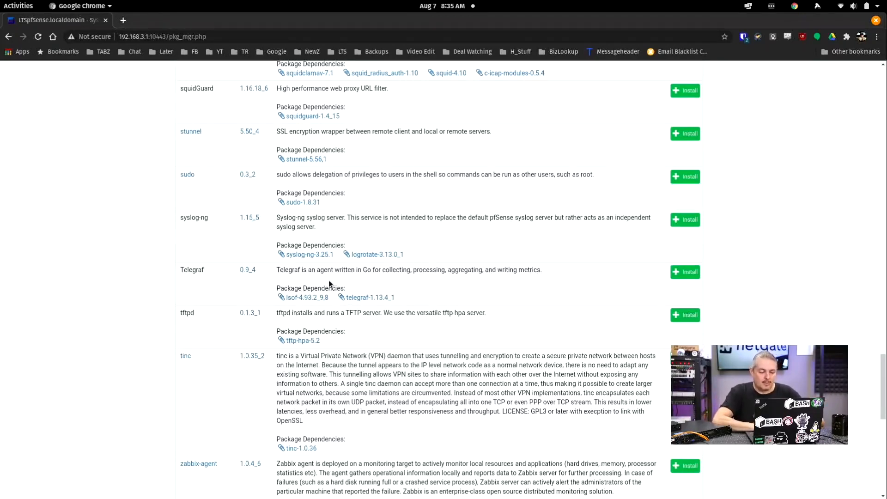
pyautogui.doubleClick(192, 270)
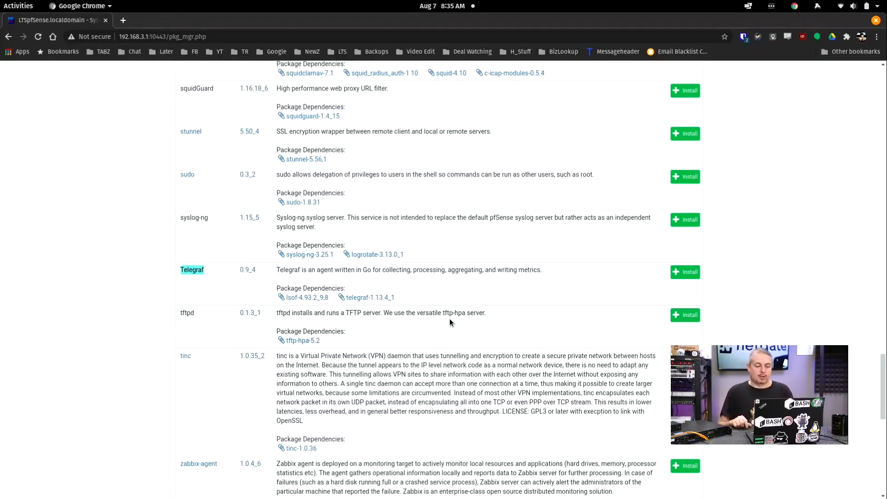
# Step: Scroll back up to the top of the Available Packages list
pyautogui.scroll(15, 451, 322)
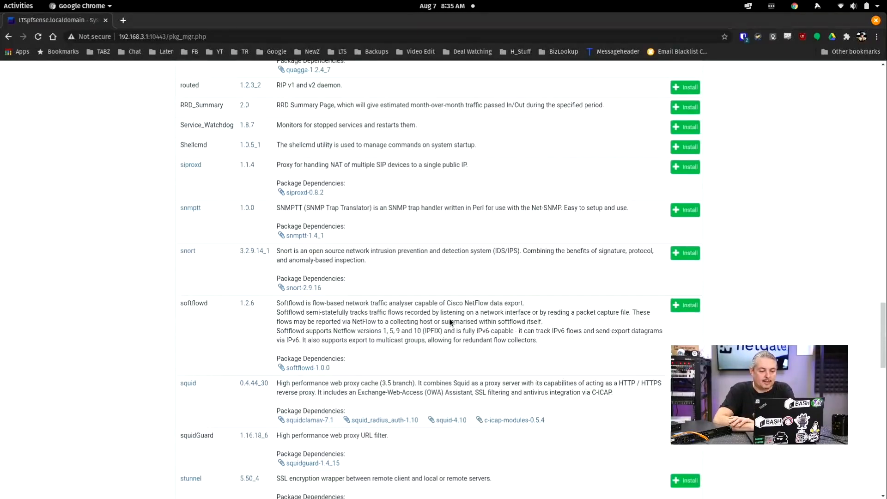
pyautogui.scroll(15, 451, 322)
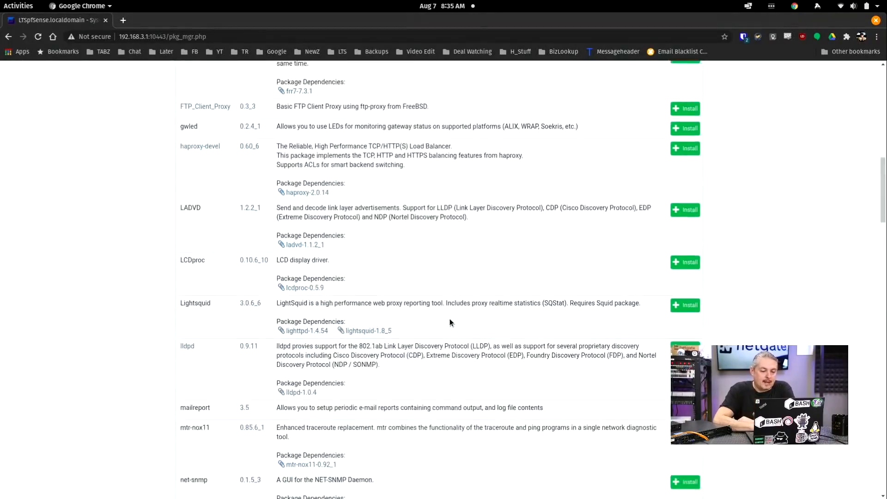
pyautogui.scroll(4, 451, 322)
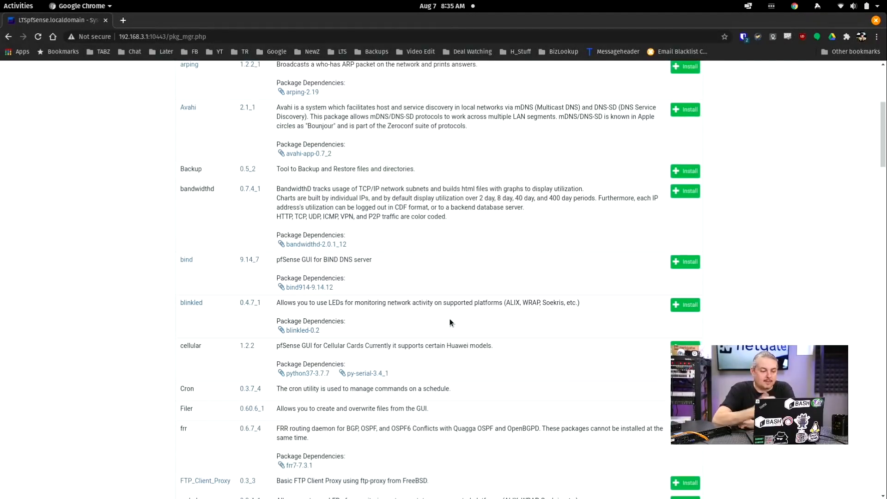
pyautogui.scroll(5, 451, 322)
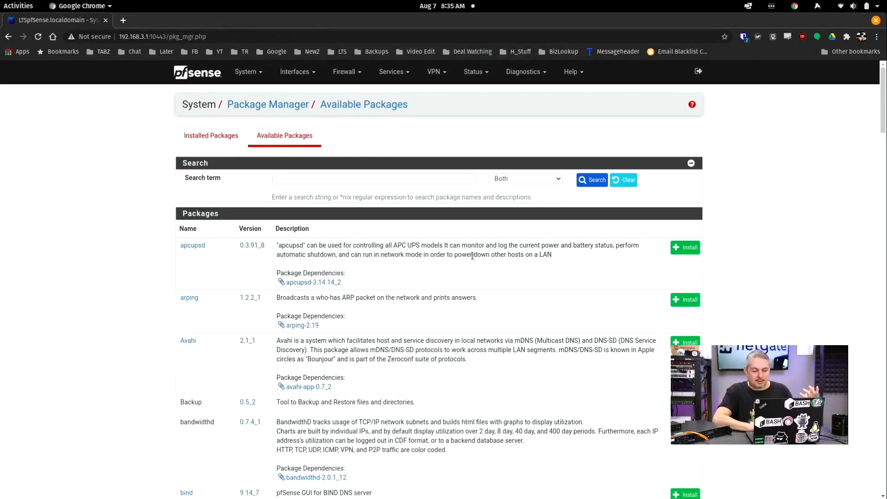
# Step: Open the Services menu showing package entries like Arpwatch, FreeRADIUS, HAProxy, Suricata and Zabbix Agent 4.0
pyautogui.scroll(-15, 472, 255)
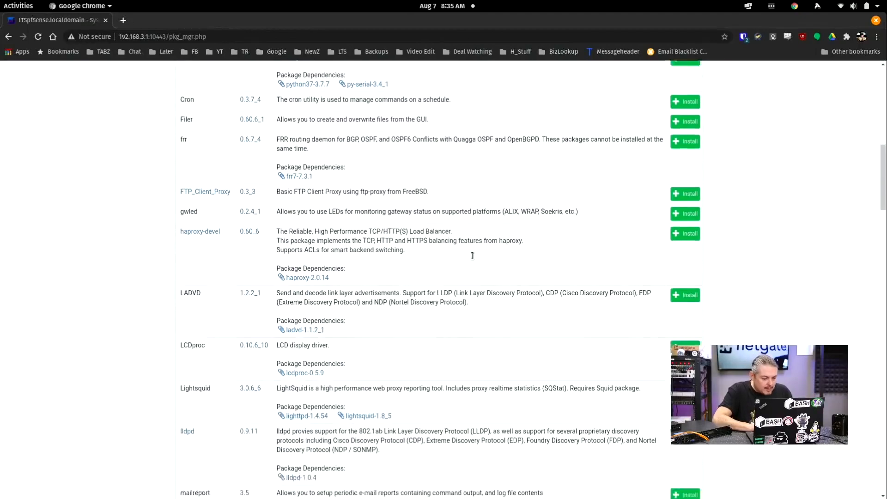
pyautogui.scroll(1, 472, 255)
pyautogui.scroll(-5, 472, 255)
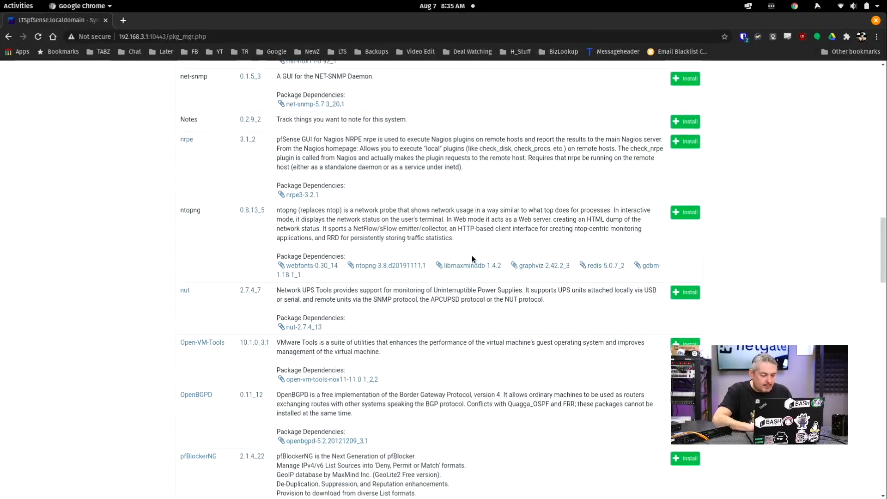
pyautogui.scroll(-1, 472, 255)
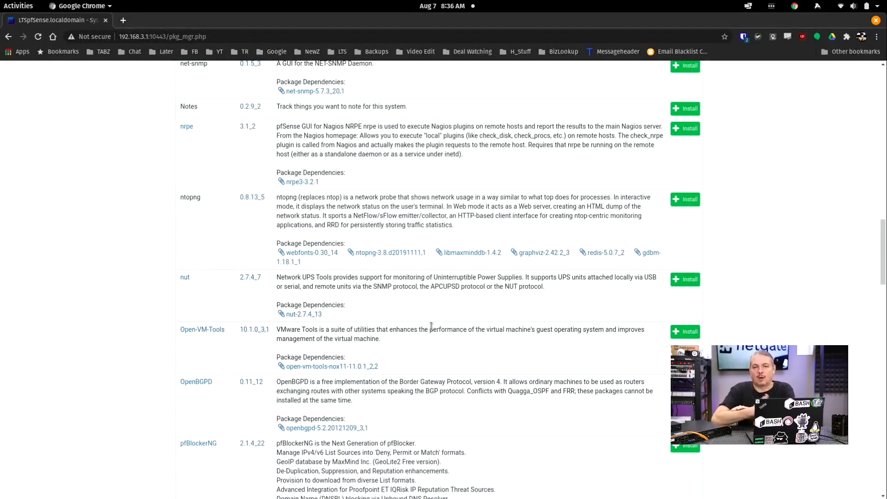
pyautogui.scroll(15, 431, 327)
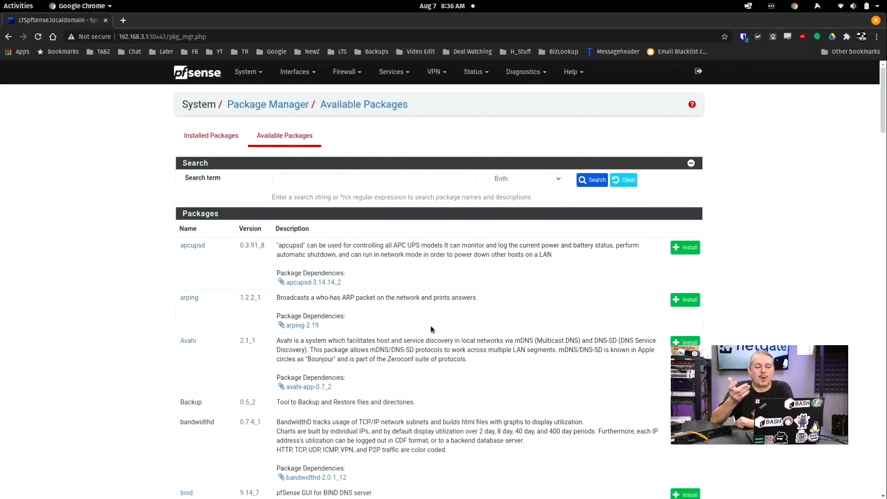
pyautogui.click(407, 75)
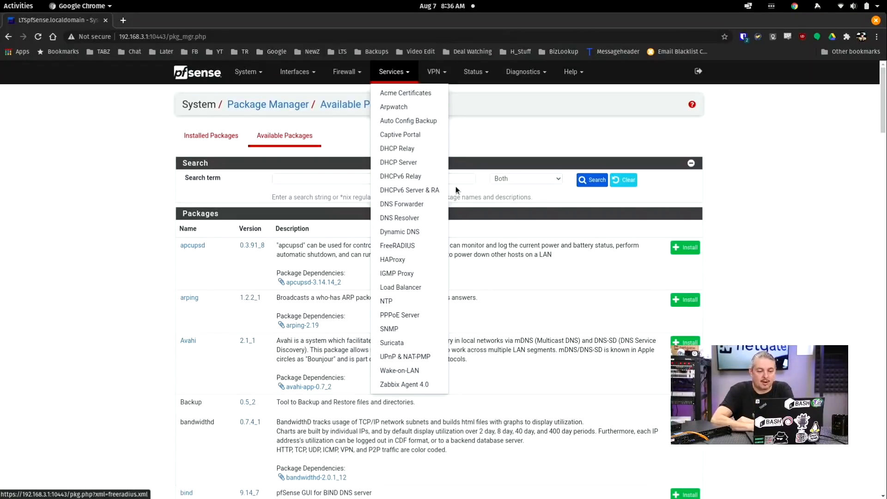
# Step: Go to Status > Traffic Totals and scroll through its graph
pyautogui.click(481, 80)
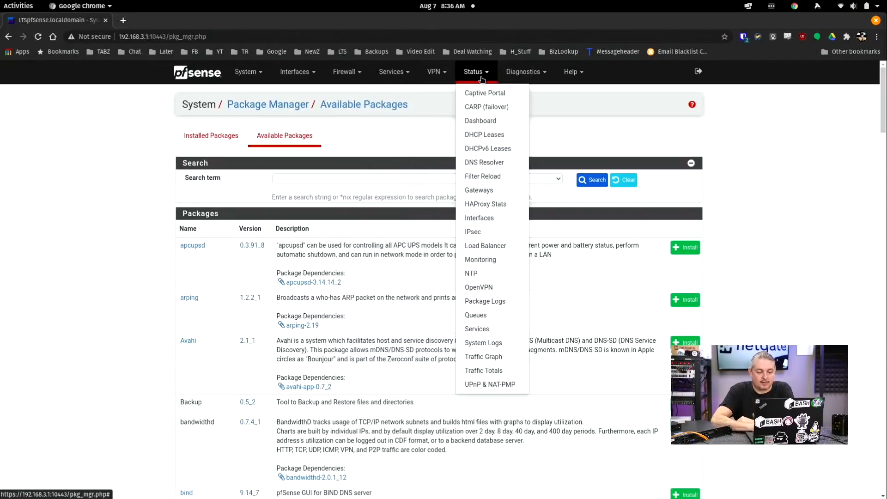
pyautogui.click(476, 367)
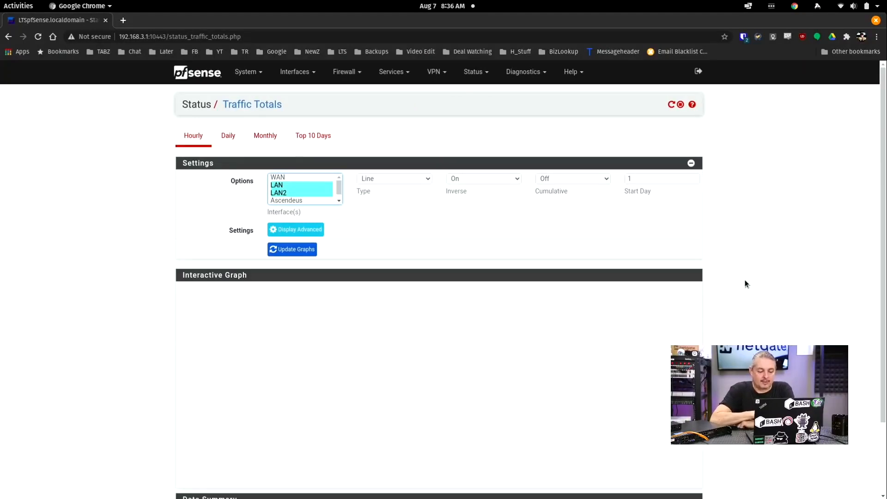
pyautogui.scroll(-2, 745, 284)
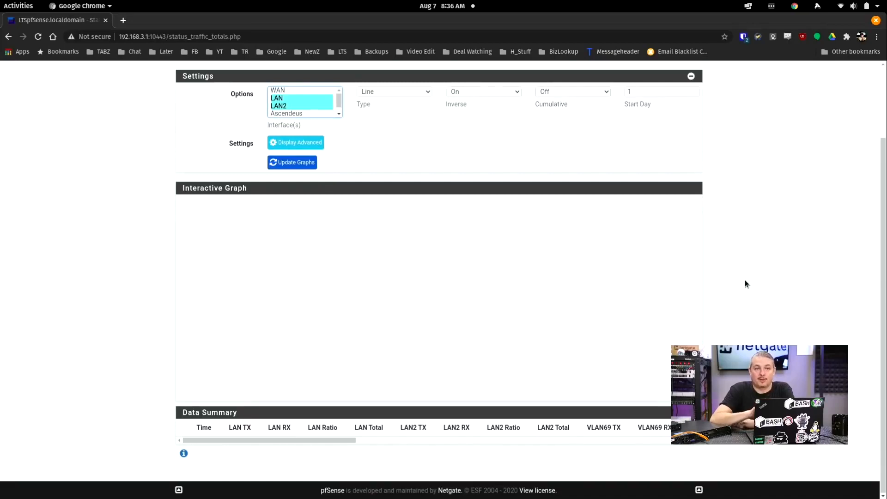
pyautogui.scroll(2, 745, 284)
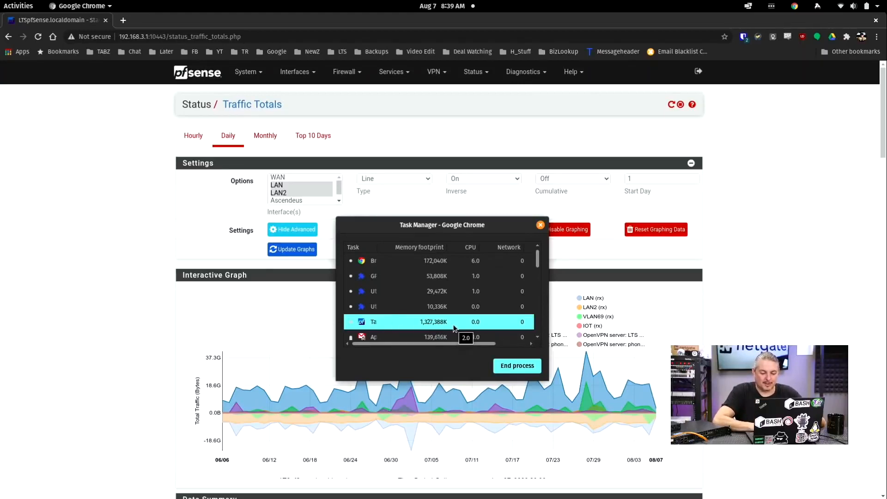
# Step: Sort Chrome's Task Manager by memory footprint, then close it
pyautogui.click(425, 248)
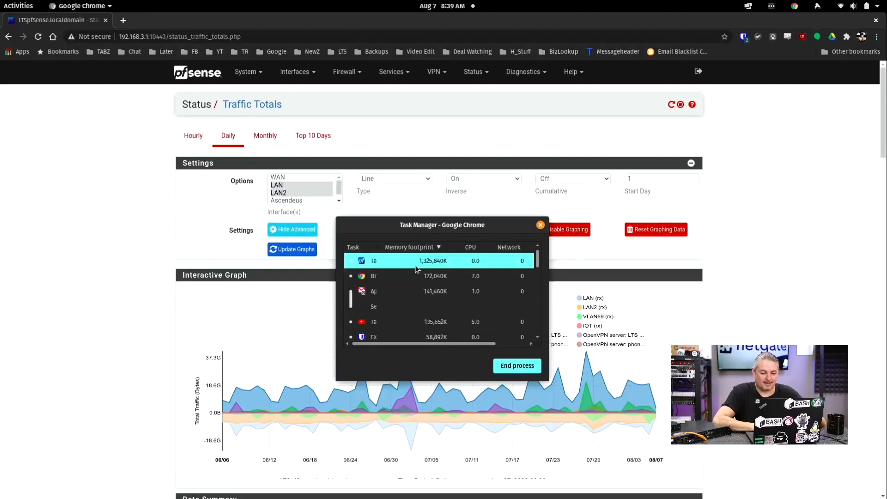
pyautogui.click(540, 224)
pyautogui.scroll(-3, 748, 317)
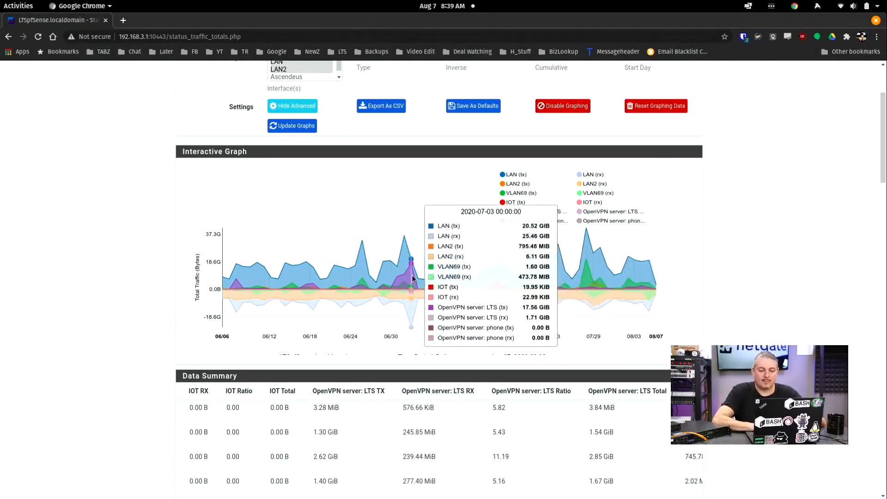
# Step: Scroll up the Traffic Totals page to the daily OpenVPN Data Summary table
pyautogui.scroll(5, 412, 275)
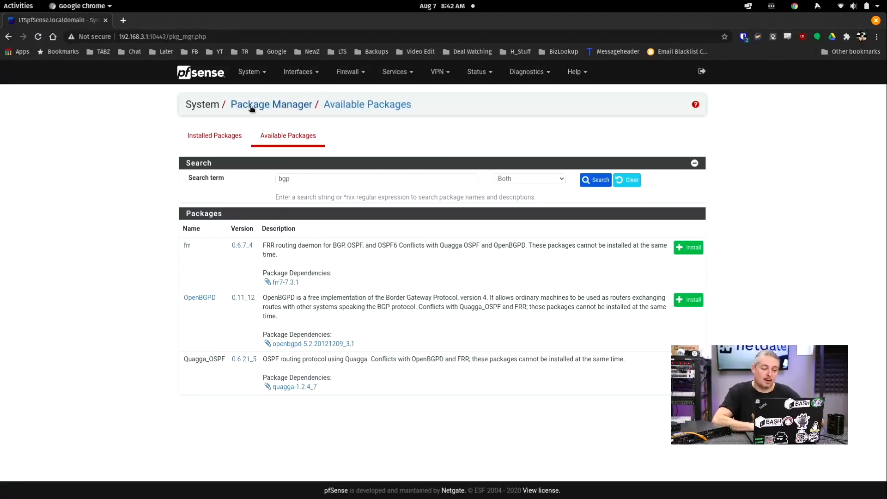
# Step: Go to Interfaces > Assignments listing WAN, LAN, LAN2, Ascendeus, VLAN69, IOT and pwnage
pyautogui.click(297, 72)
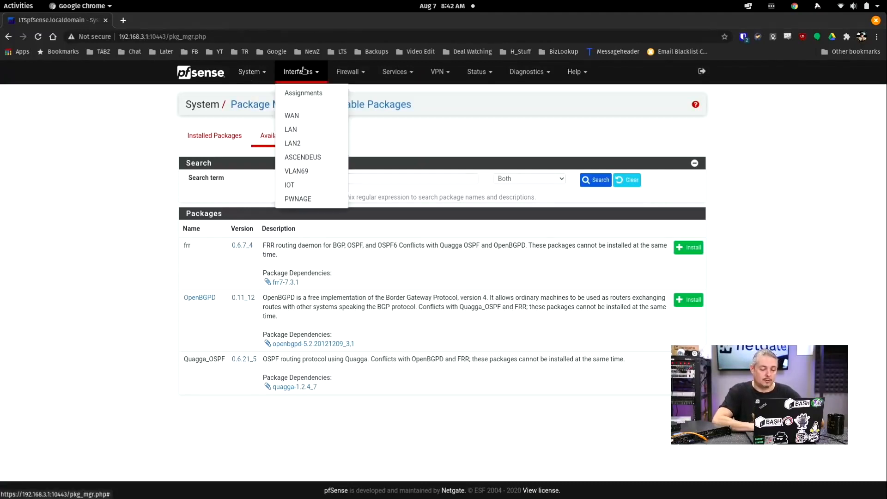
pyautogui.click(255, 73)
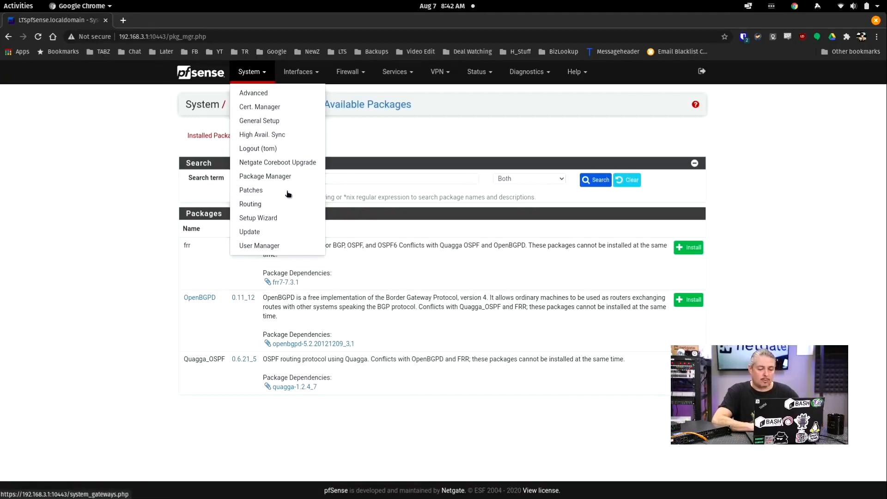
pyautogui.click(309, 79)
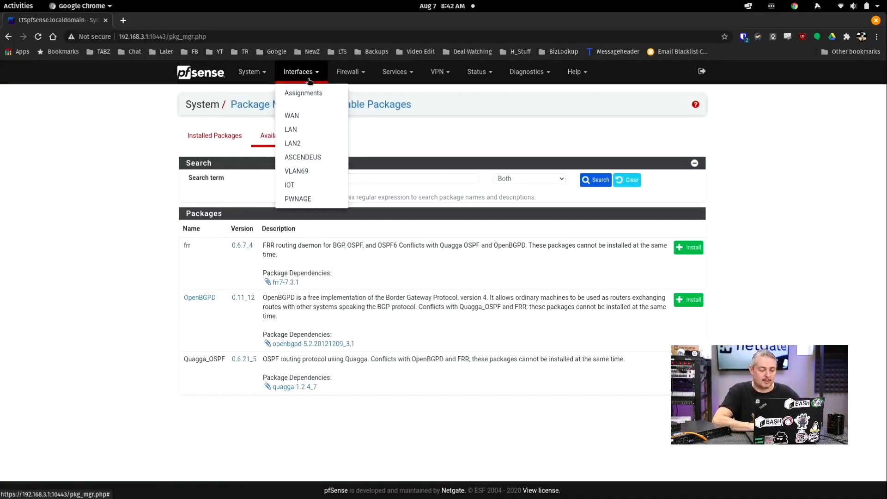
pyautogui.click(305, 89)
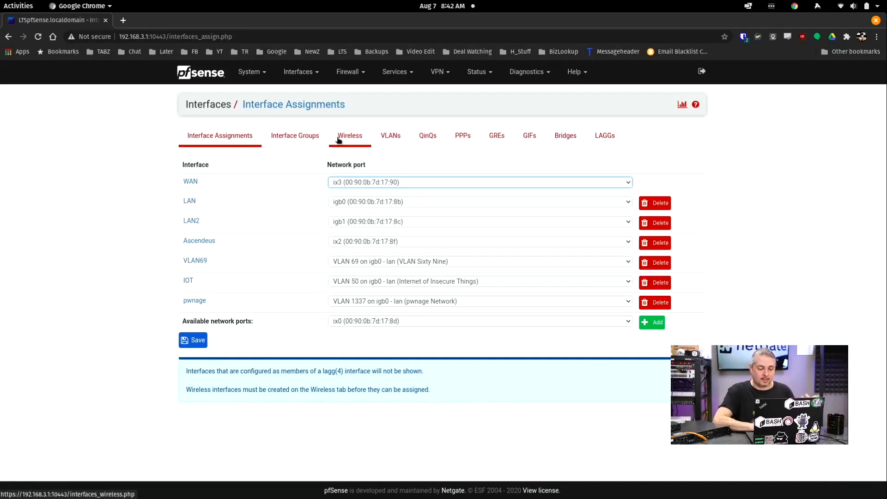
# Step: Switch to the Wireless tab of the interface assignments
pyautogui.click(357, 140)
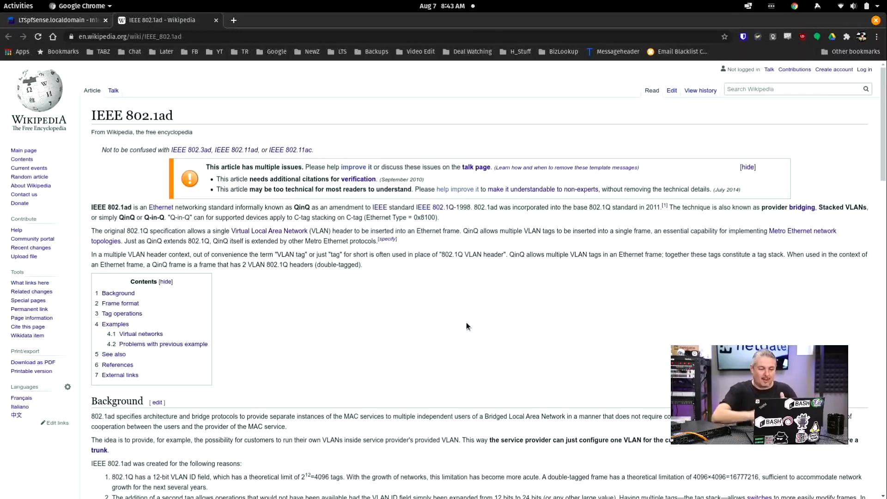
# Step: Return from the IEEE 802.1ad Wikipedia article to the pfSense Wireless page
pyautogui.click(92, 20)
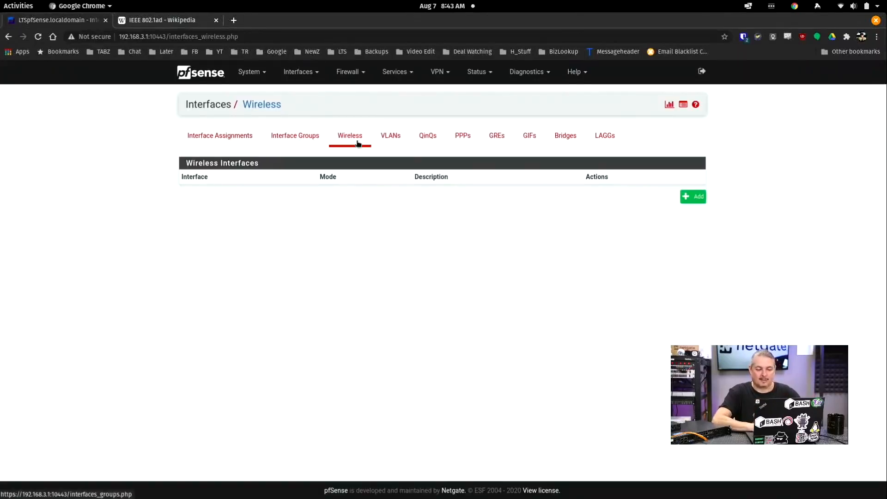
# Step: Open the PPPs interfaces page and scroll through the Netgate PPPs documentation
pyautogui.click(467, 145)
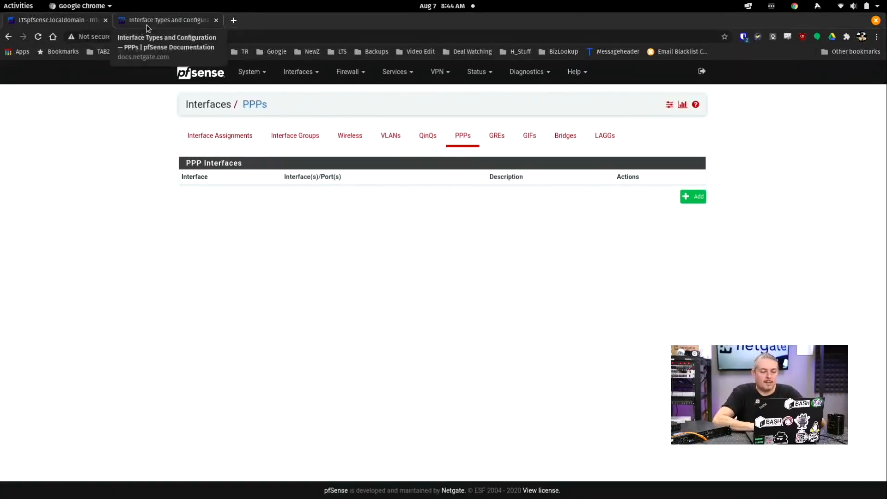
pyautogui.click(146, 23)
pyautogui.scroll(-2, 409, 363)
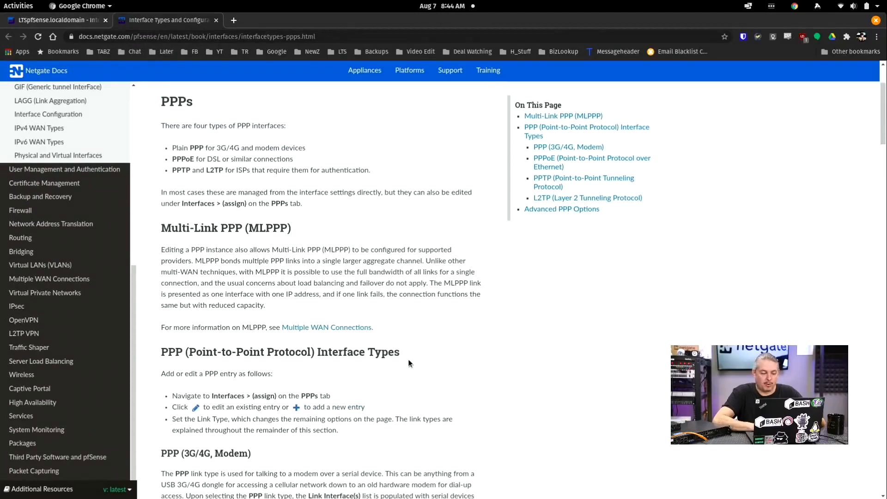
pyautogui.scroll(-1, 408, 363)
pyautogui.scroll(-2, 408, 363)
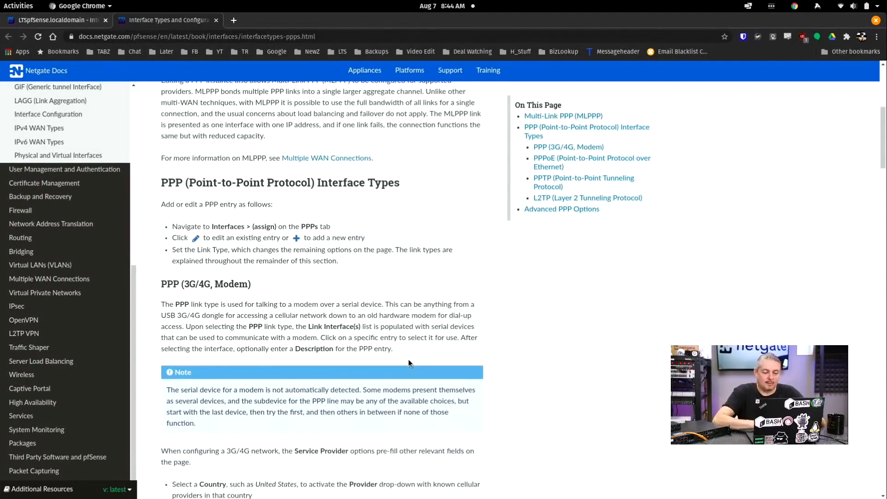
pyautogui.scroll(-1, 408, 363)
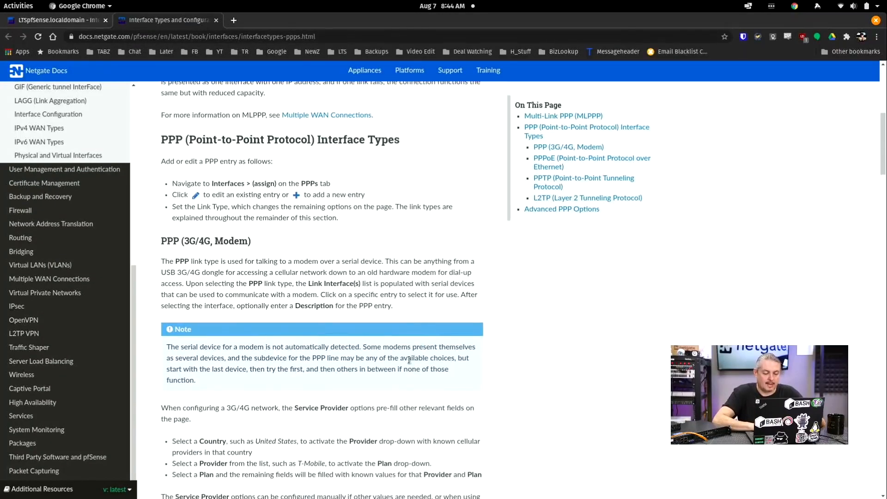
pyautogui.scroll(-2, 408, 363)
# Step: Jump to the top of the docs, then return to pfSense's empty PPPs page
pyautogui.press('Home')
pyautogui.scroll(1, 408, 363)
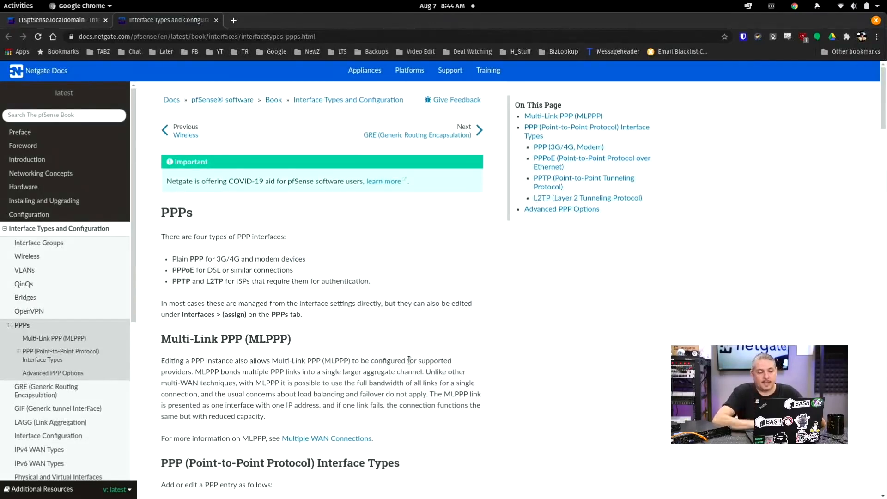
pyautogui.click(78, 23)
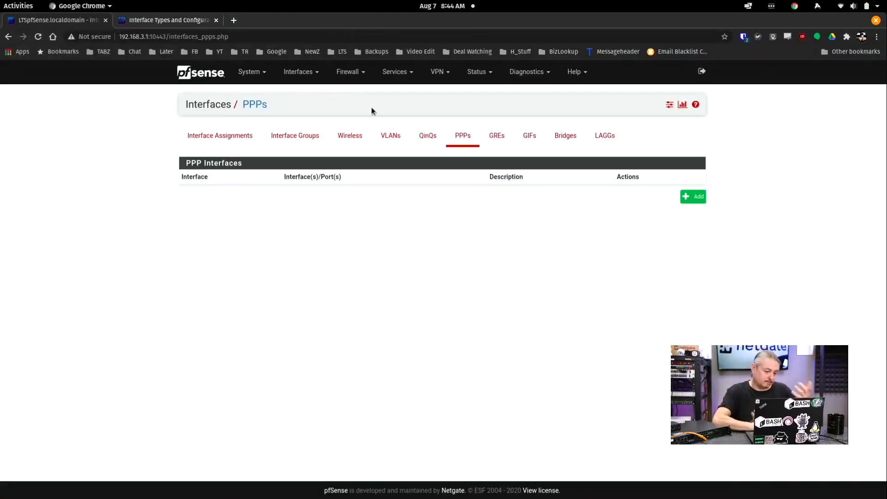
# Step: Open the GREs page, read the GRE and GIF docs, then view the empty Bridges page
pyautogui.click(496, 138)
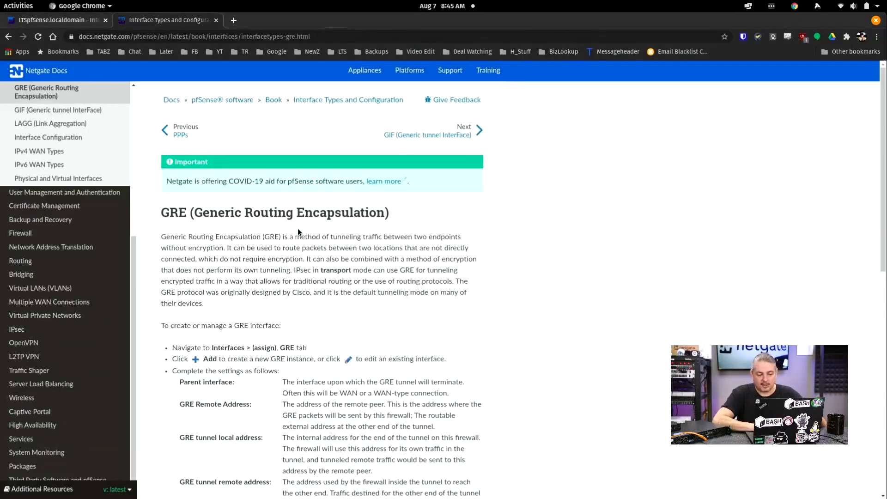
pyautogui.click(55, 110)
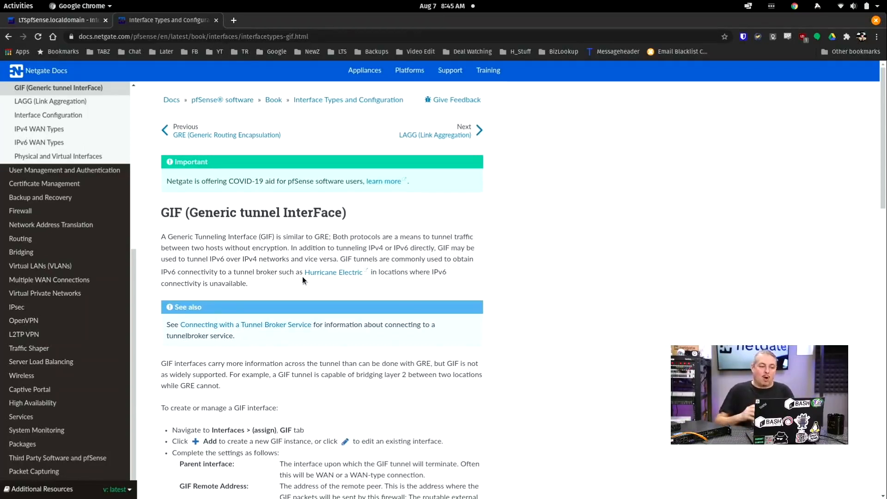
pyautogui.click(77, 23)
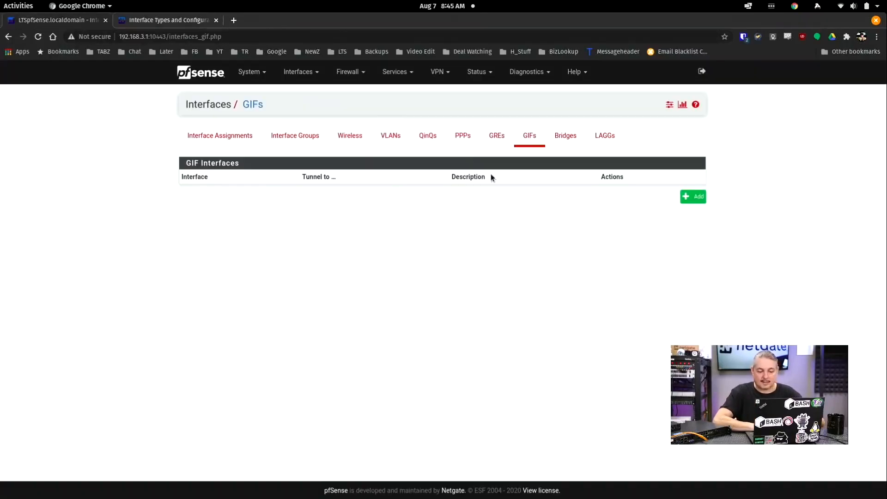
pyautogui.click(578, 142)
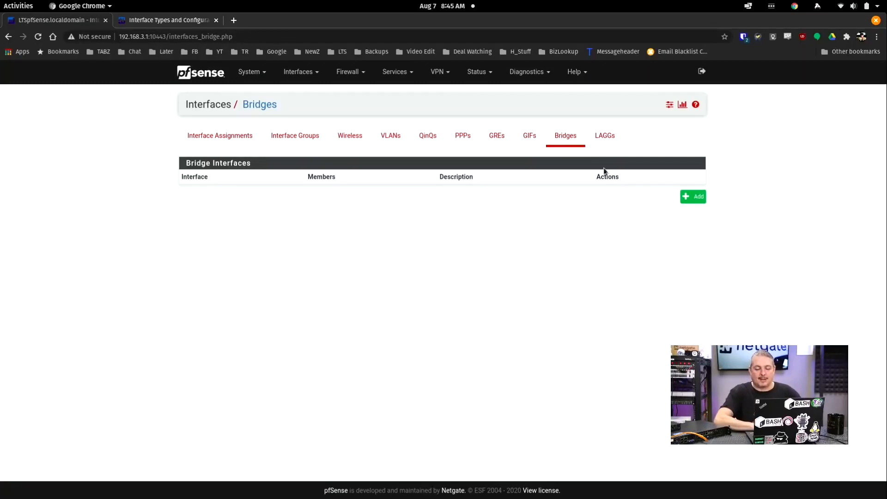
# Step: Start a new bridge with LAN and LAN2 as members and show its advanced options
pyautogui.click(695, 198)
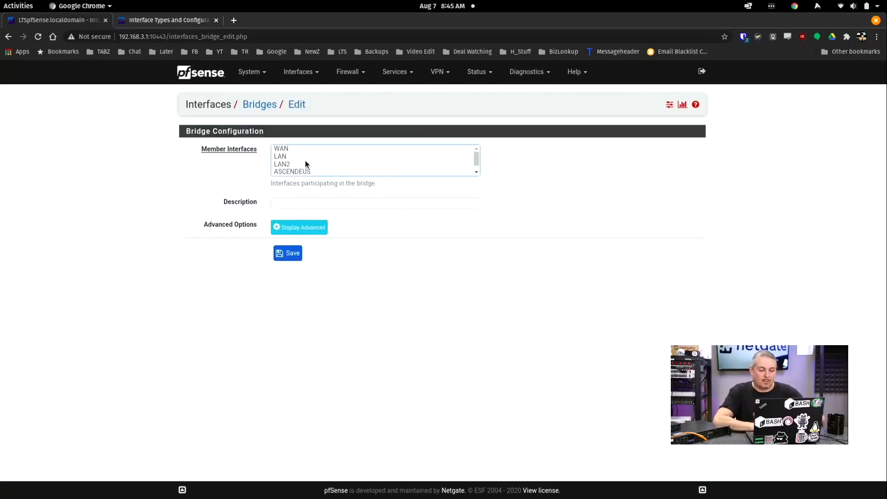
pyautogui.moveTo(293, 165); pyautogui.dragTo(291, 157)
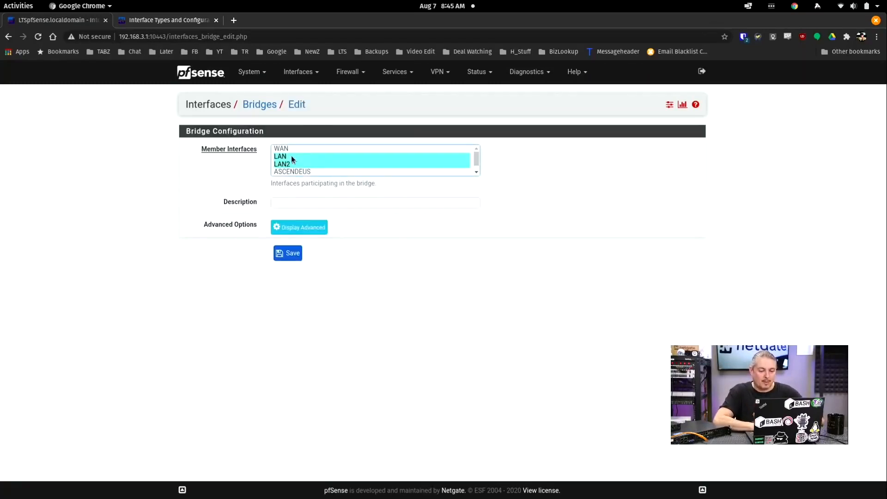
pyautogui.click(298, 227)
# Step: Scroll through the bridge's Advanced Configuration port lists and RSTP/STP spanning tree settings
pyautogui.scroll(-8, 470, 300)
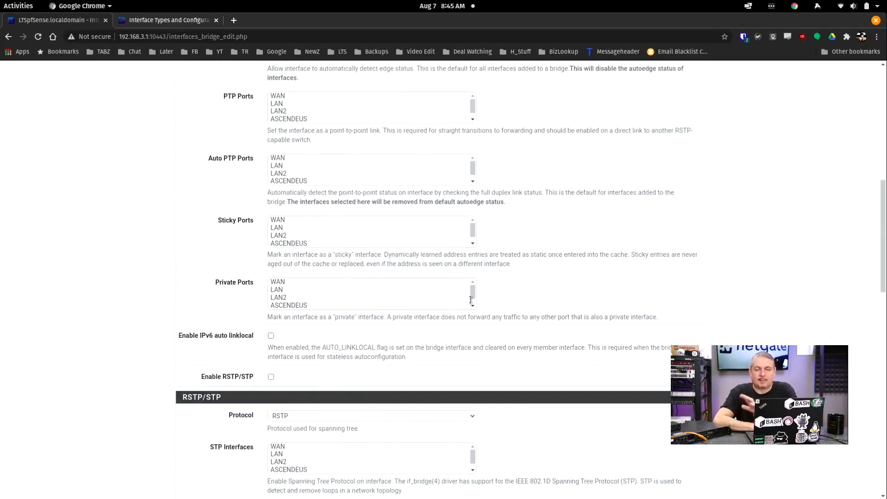
pyautogui.scroll(-1, 471, 299)
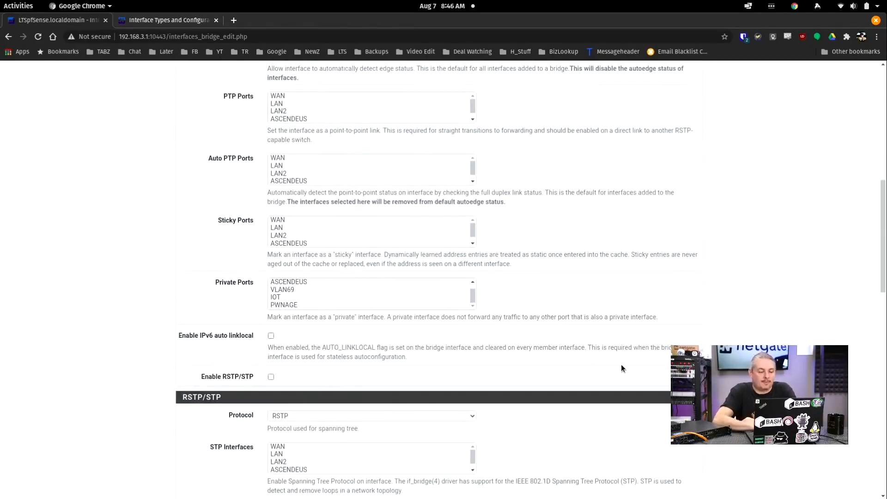
pyautogui.scroll(10, 621, 364)
pyautogui.scroll(-9, 621, 364)
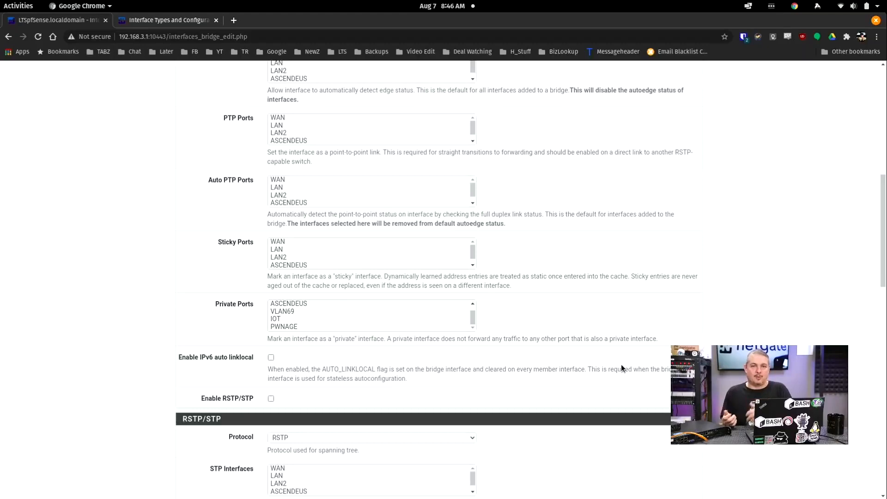
pyautogui.scroll(-12, 621, 364)
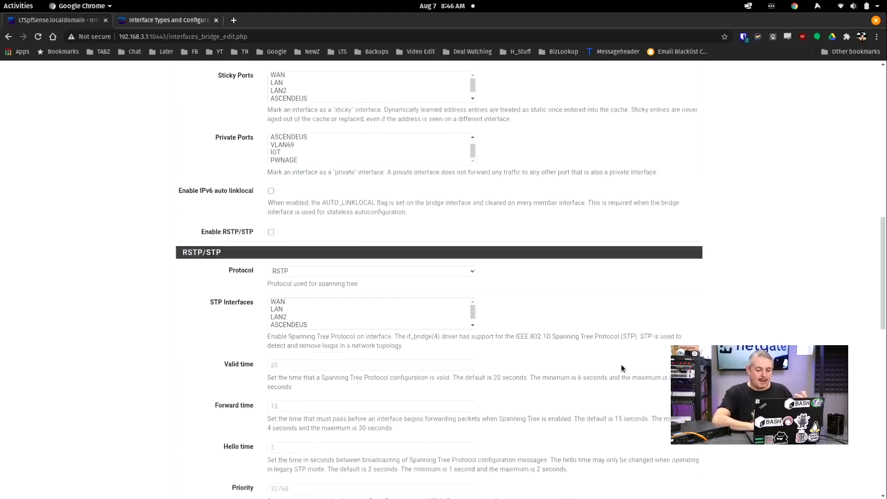
pyautogui.scroll(-5, 621, 367)
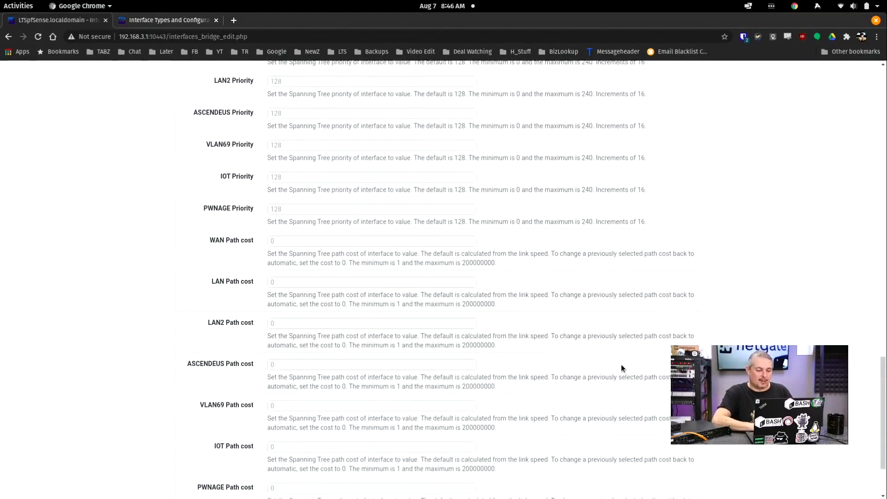
pyautogui.scroll(3, 621, 365)
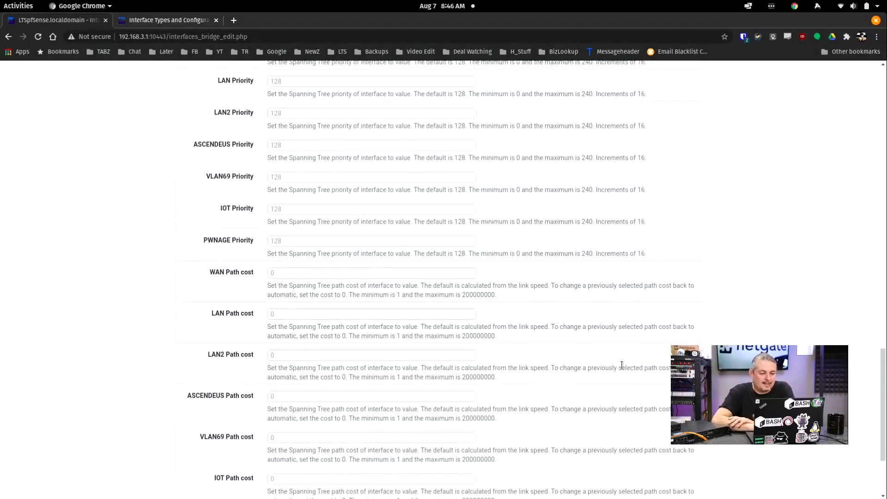
pyautogui.scroll(3, 621, 364)
pyautogui.scroll(-2, 298, 183)
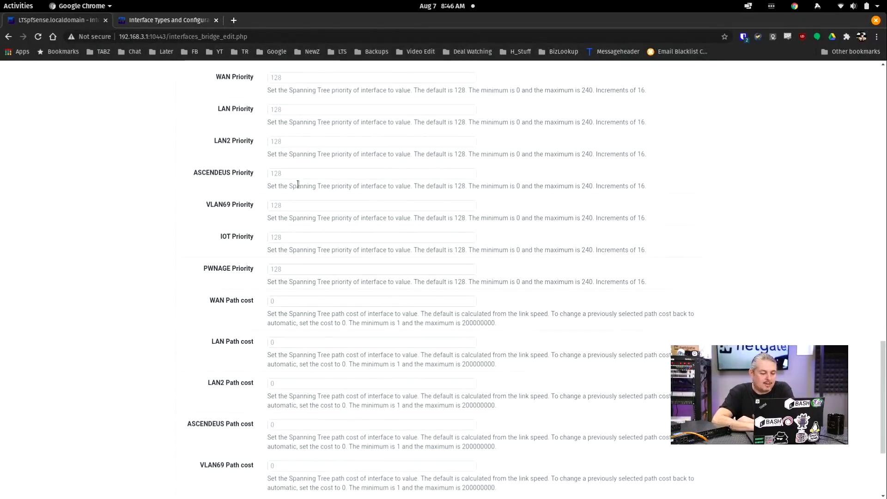
pyautogui.scroll(-3, 252, 299)
pyautogui.scroll(10, 251, 299)
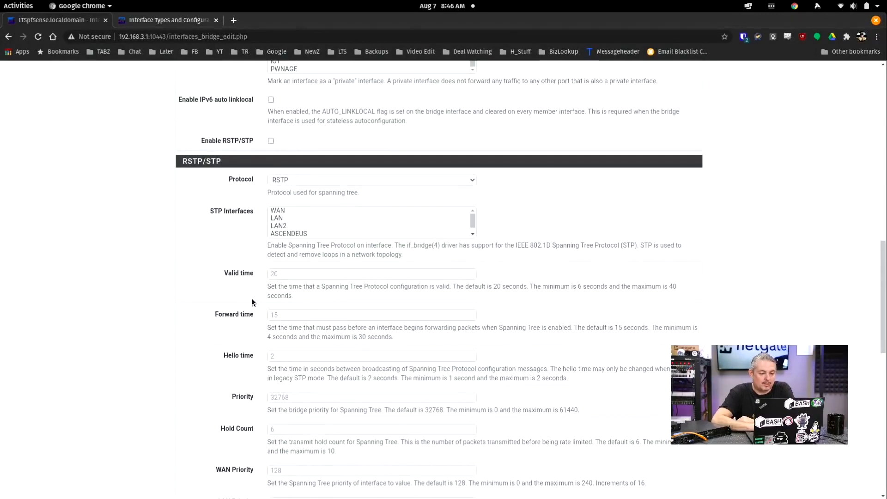
pyautogui.scroll(2, 251, 301)
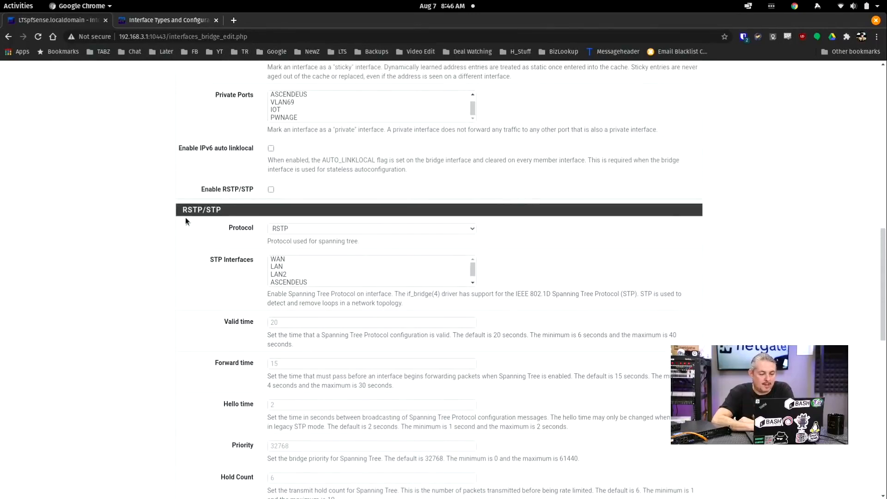
pyautogui.scroll(4, 206, 270)
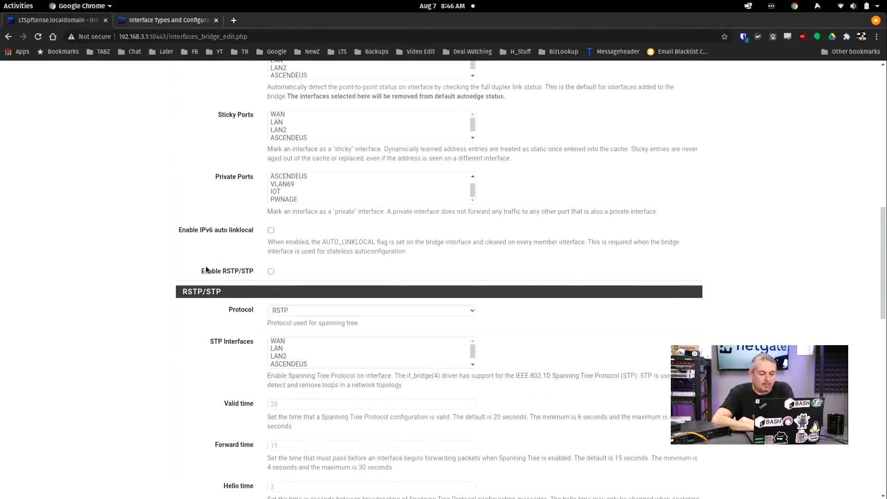
pyautogui.scroll(10, 211, 303)
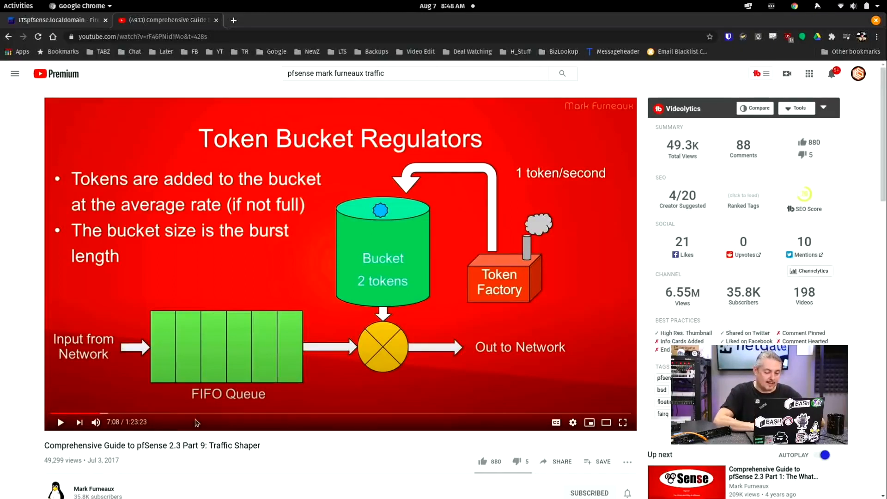
# Step: Seek through the HFSC service curves, bandwidth rules and limiter demo, ending on the Queues slide at 13:34
pyautogui.click(280, 413)
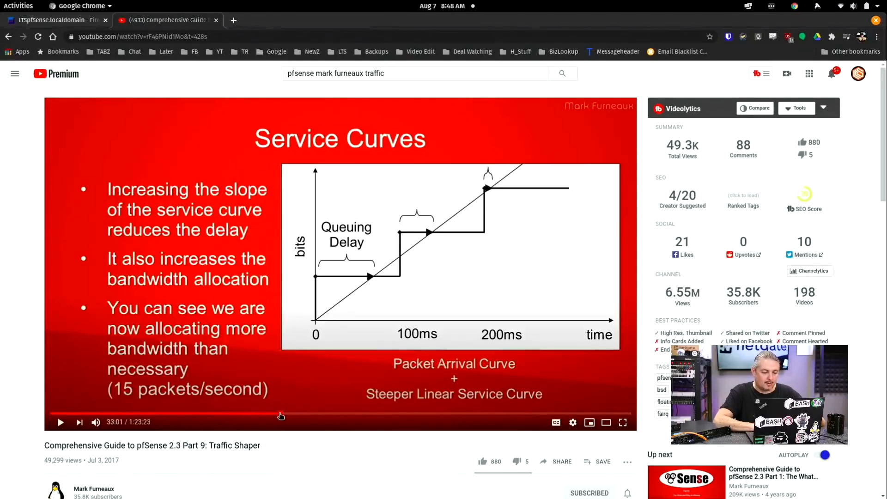
pyautogui.click(336, 414)
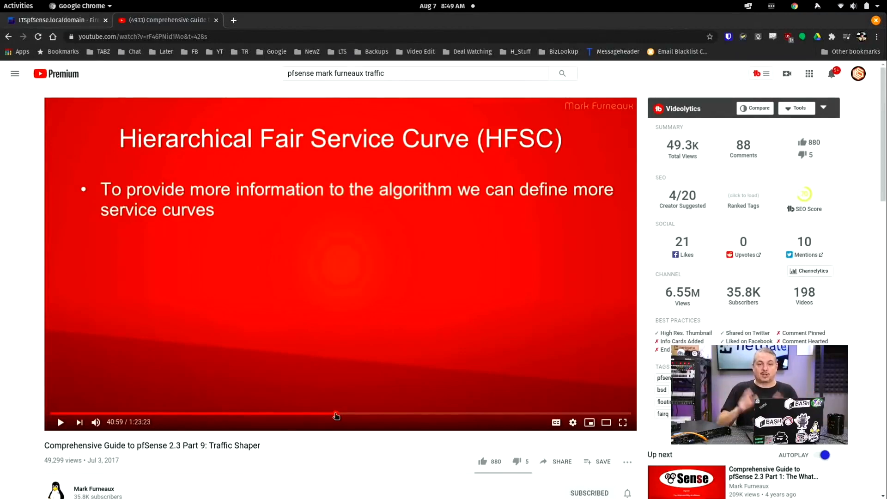
pyautogui.click(319, 413)
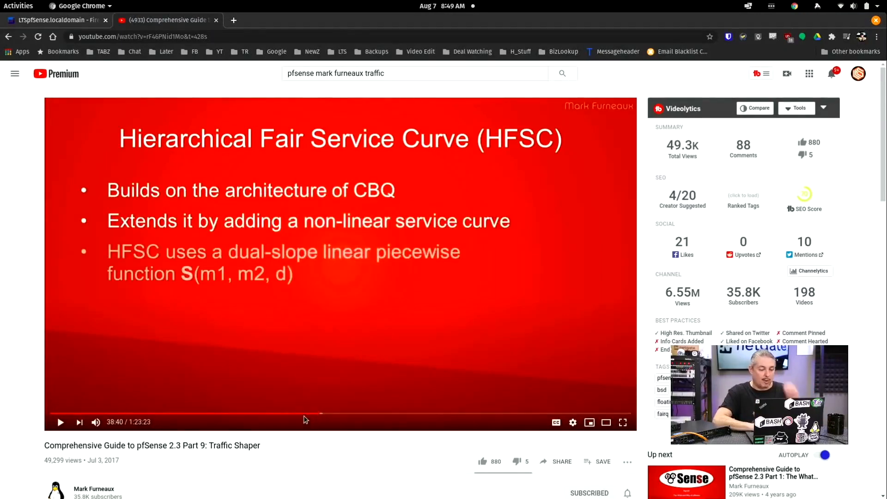
pyautogui.click(334, 413)
pyautogui.click(364, 414)
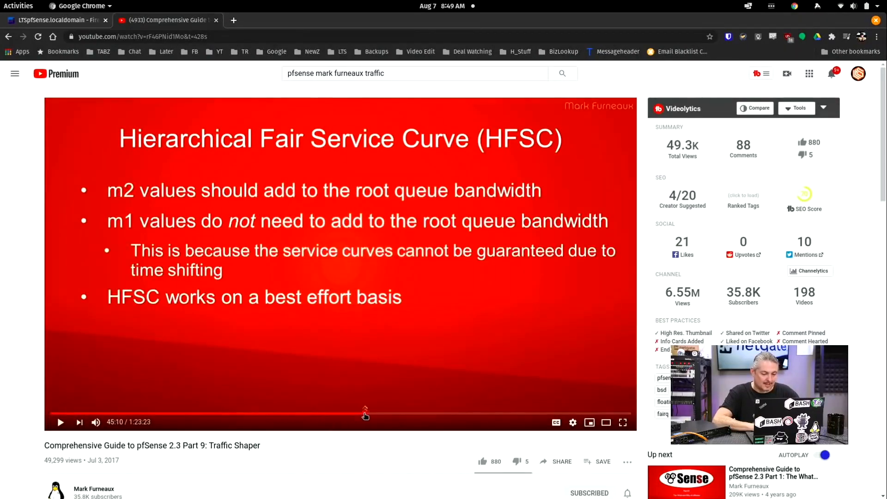
pyautogui.click(380, 414)
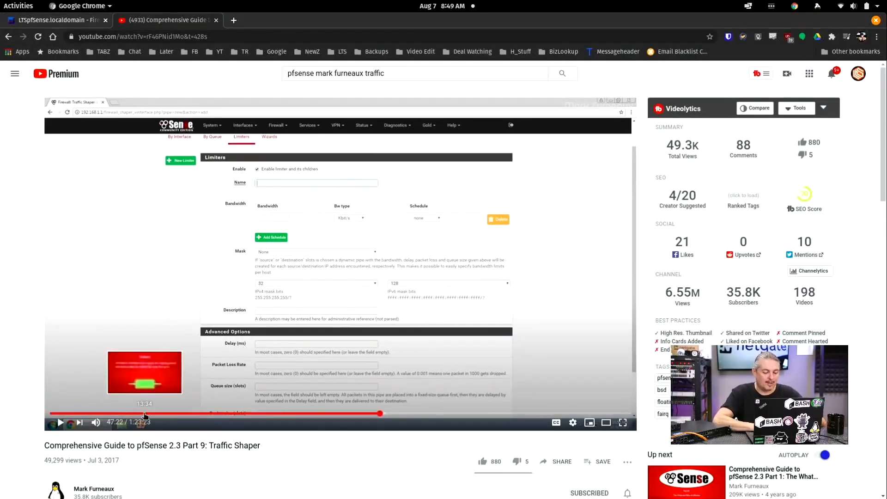
pyautogui.click(144, 413)
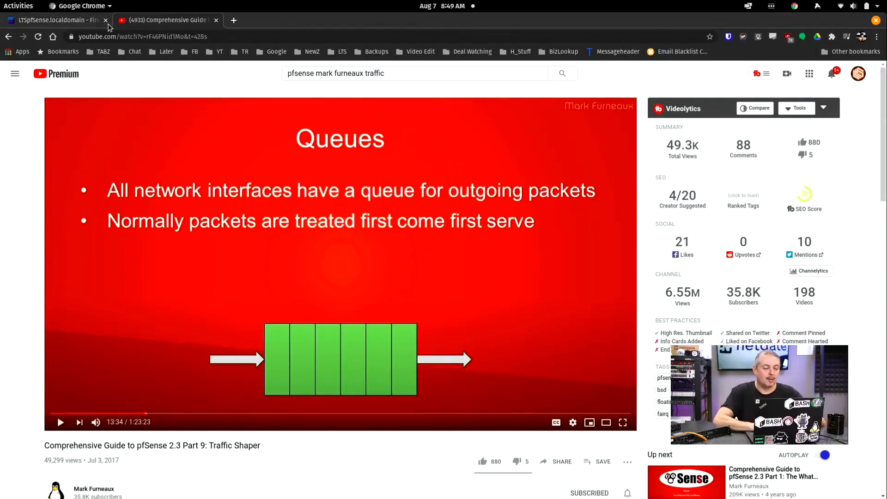
pyautogui.click(64, 20)
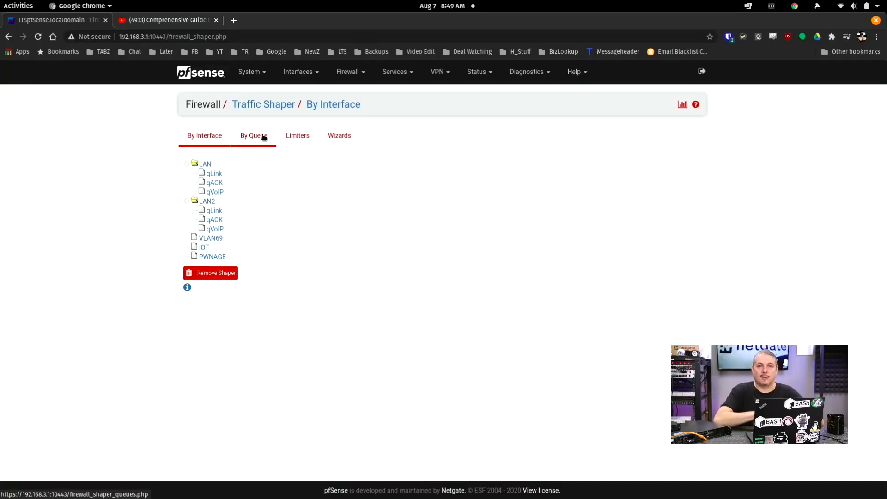
# Step: Show the Traffic Shaper Limiters tab listing WANDown (WANDownQ) and WANUp (WANUpQ)
pyautogui.click(292, 137)
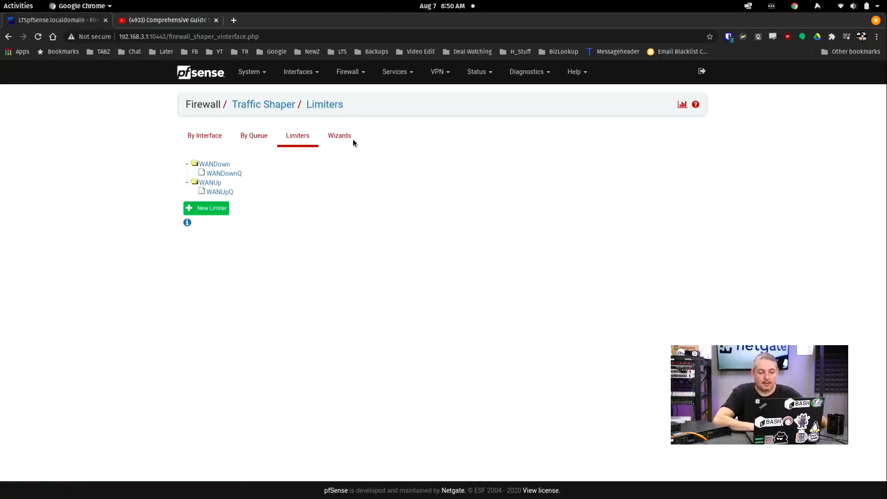
pyautogui.click(403, 73)
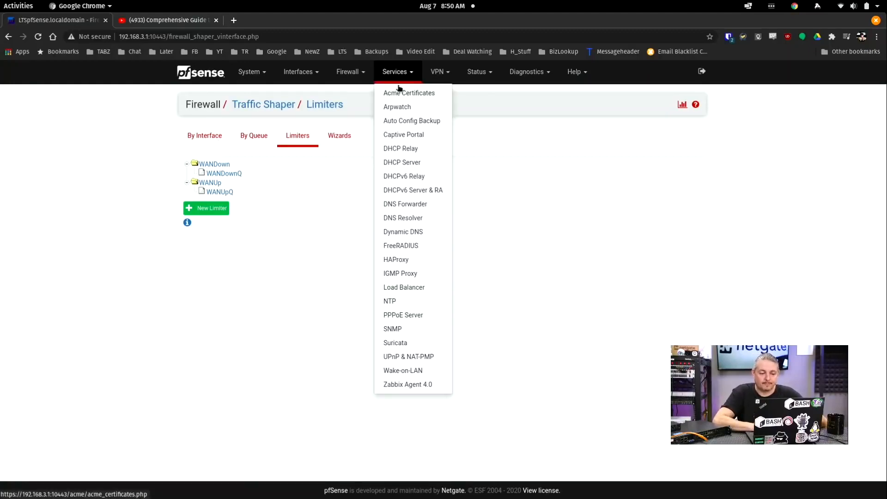
pyautogui.click(363, 73)
# Step: Go to Firewall > Schedules and start a new, unnamed schedule
pyautogui.click(363, 148)
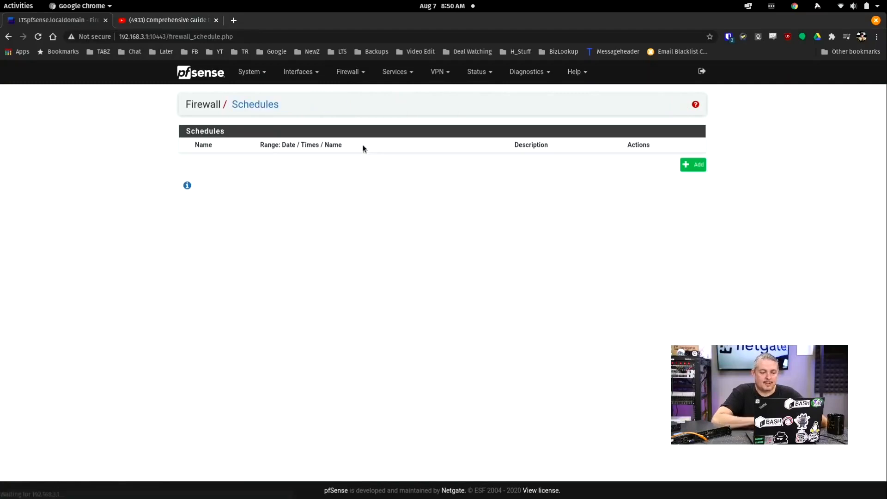
pyautogui.click(695, 167)
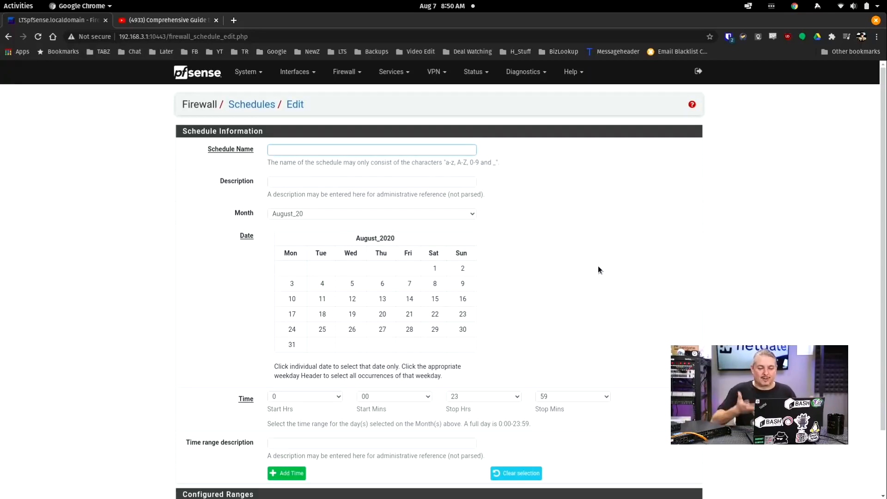
# Step: Show the LAN DHCP server page with range 192.168.3.100 to 192.168.3.200
pyautogui.click(400, 74)
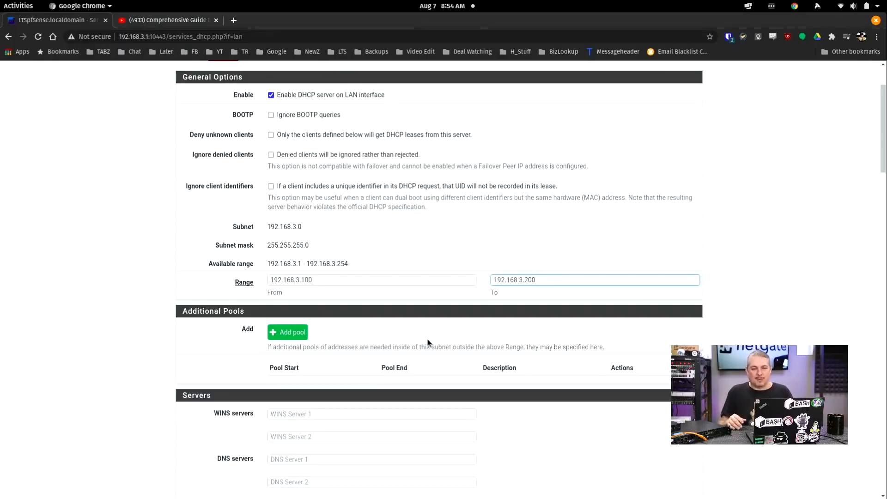
pyautogui.scroll(3, 427, 341)
# Step: Drop down the VPN menu listing IPsec, L2TP and OpenVPN
pyautogui.click(431, 72)
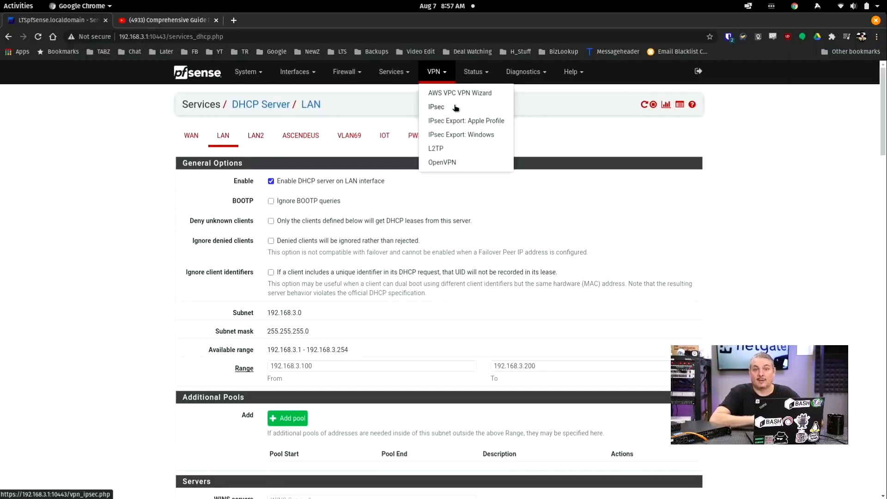
# Step: Open Status > Queues, showing LAN qLink at 174 Kbps with 146 drops
pyautogui.click(483, 77)
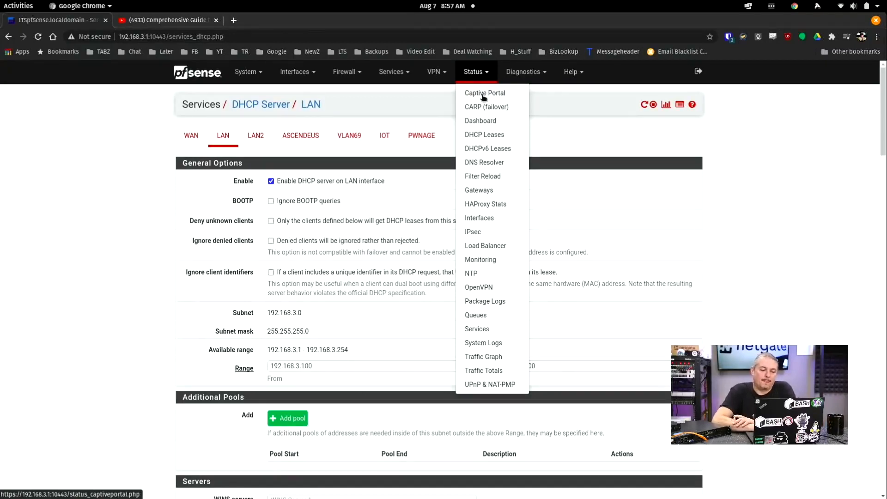
pyautogui.click(400, 83)
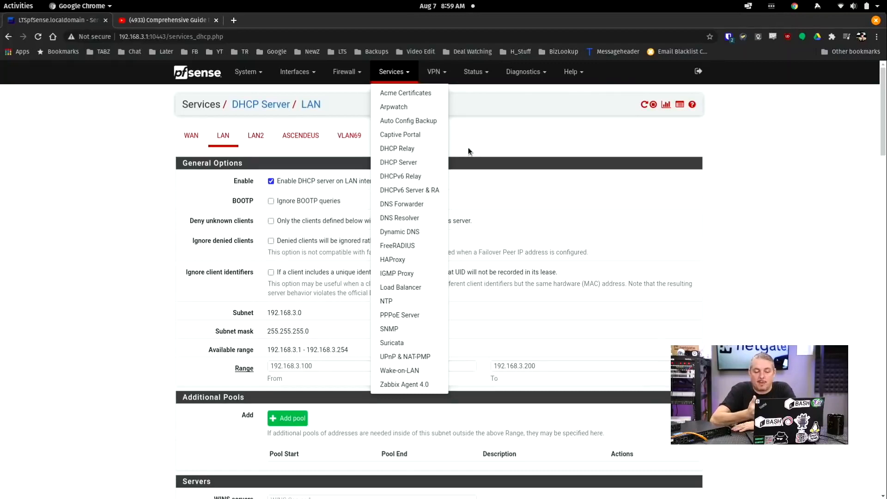
pyautogui.click(477, 78)
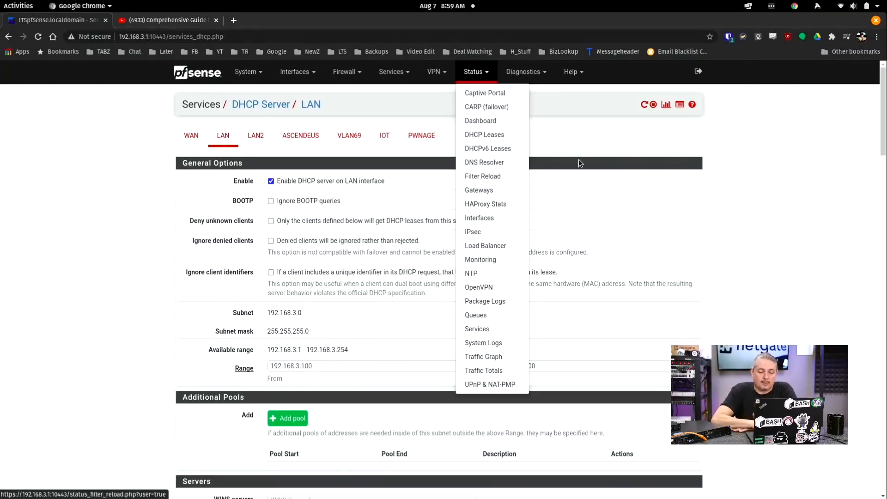
pyautogui.click(614, 135)
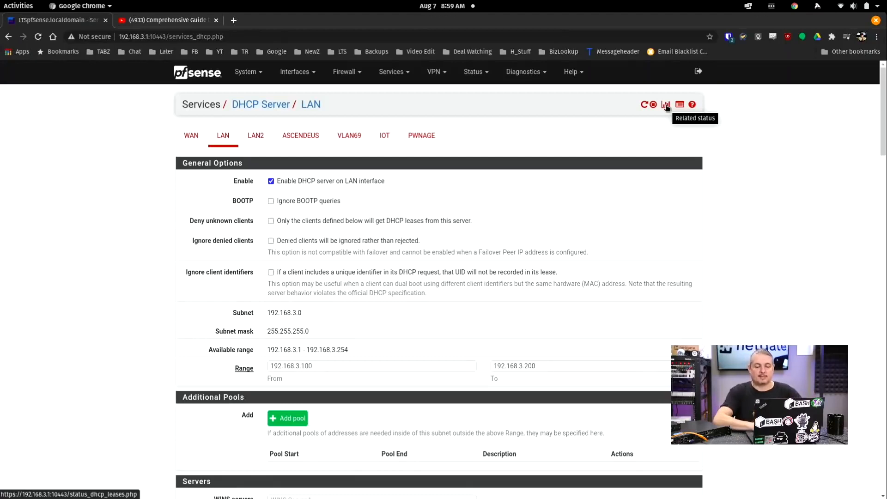
pyautogui.click(478, 73)
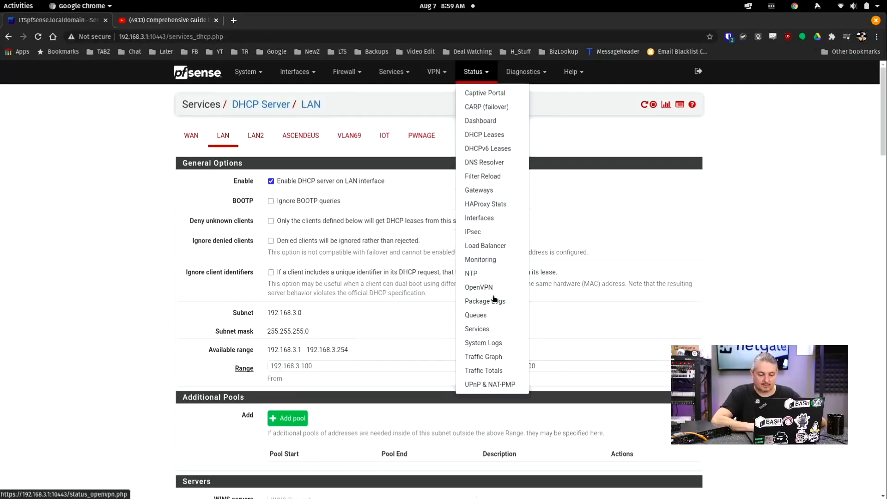
pyautogui.click(490, 318)
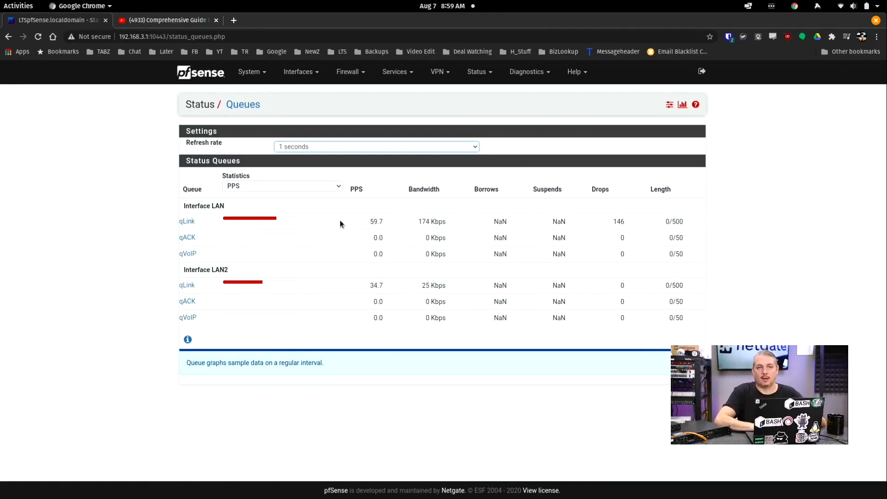
pyautogui.click(477, 72)
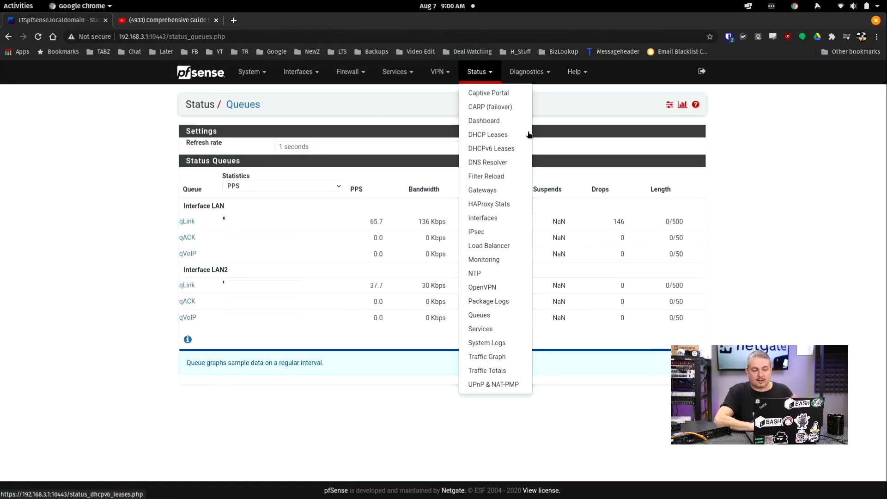
pyautogui.click(538, 76)
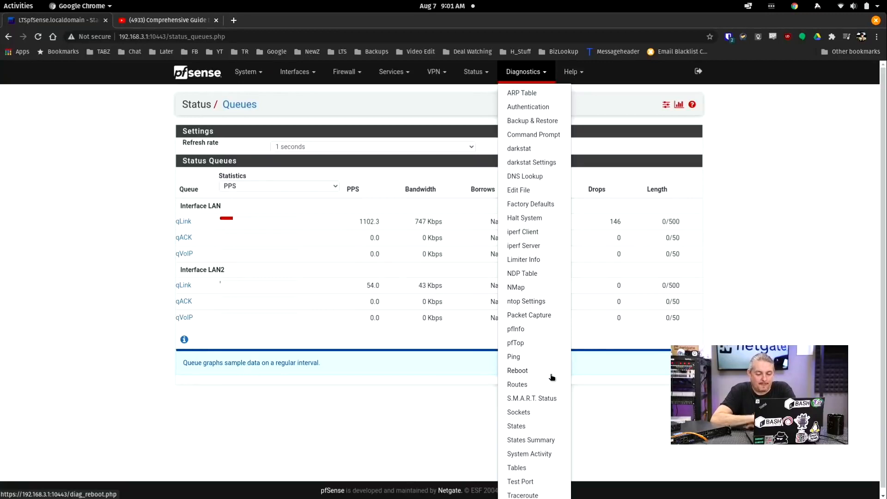
# Step: Open Diagnostics > Packet Capture, with interface WAN, protocol Any and count 100
pyautogui.click(252, 72)
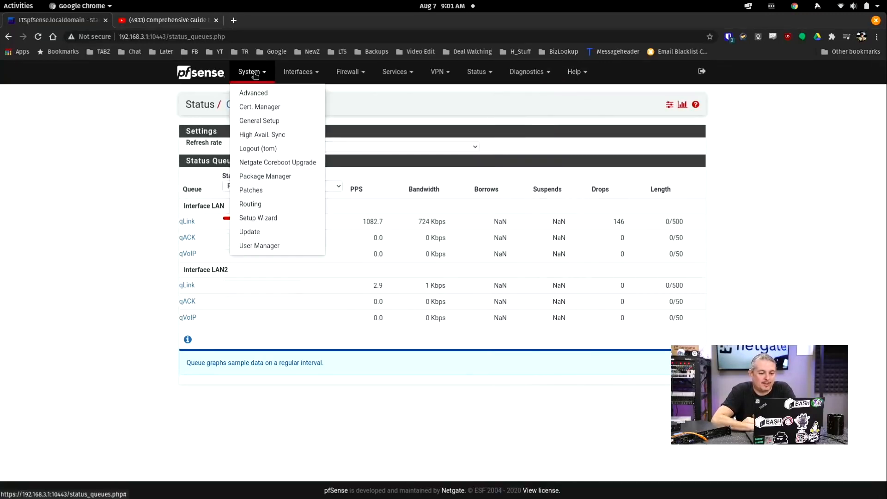
pyautogui.click(504, 73)
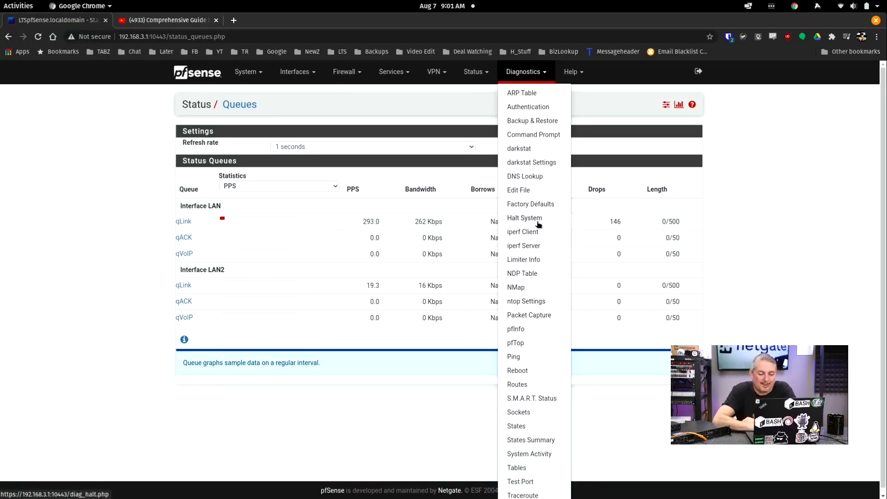
pyautogui.scroll(-1, 538, 225)
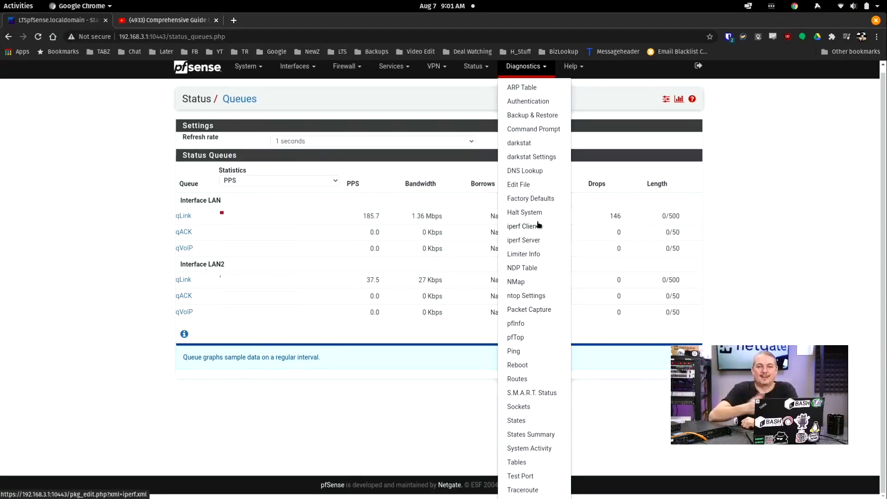
pyautogui.click(529, 314)
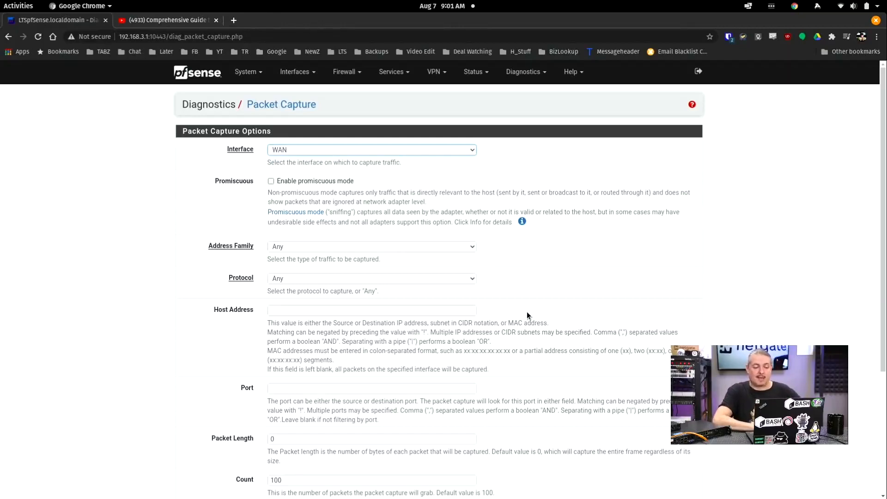
pyautogui.scroll(-3, 528, 315)
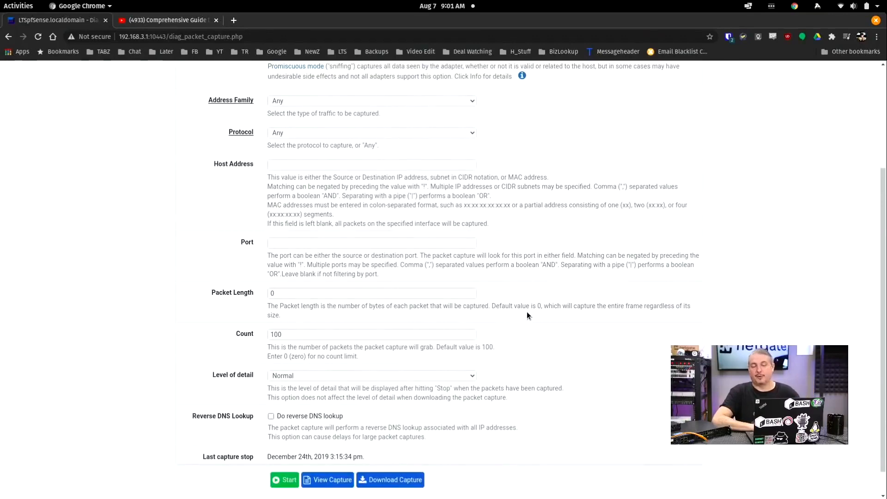
pyautogui.scroll(1, 527, 312)
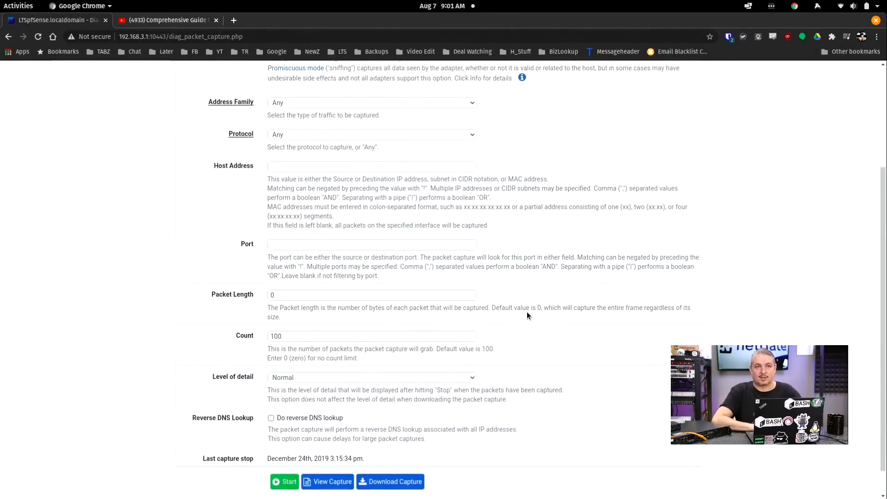
pyautogui.scroll(-1, 528, 315)
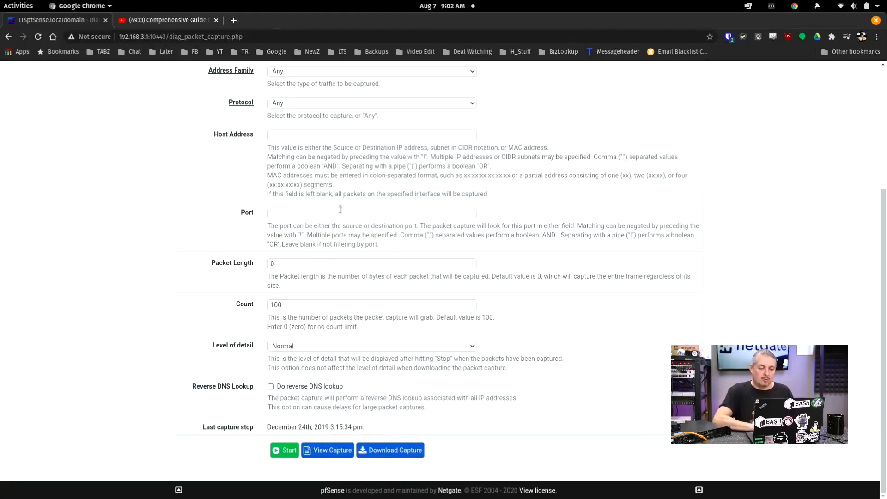
pyautogui.click(350, 137)
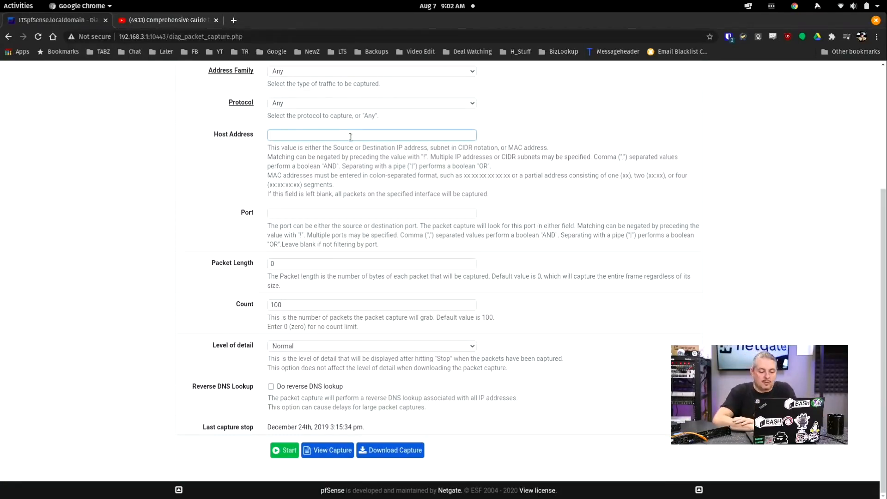
pyautogui.scroll(4, 350, 137)
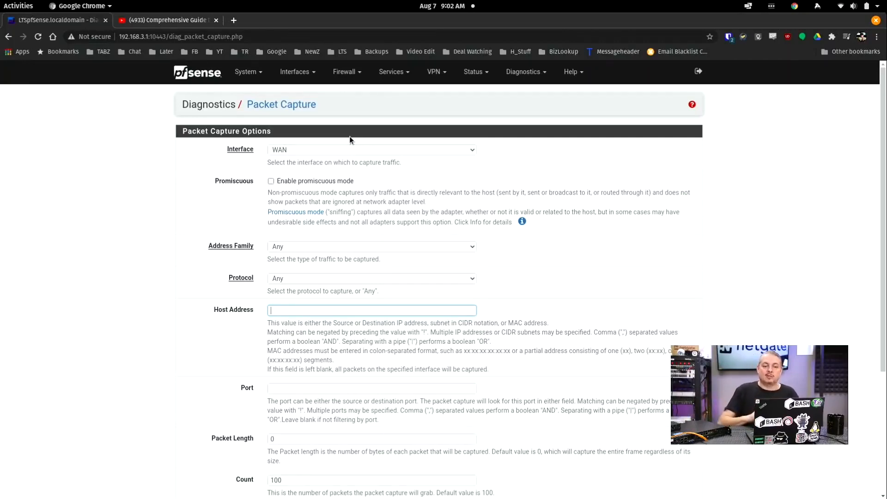
pyautogui.click(473, 71)
# Step: Open the Diagnostics > Authentication test page
pyautogui.click(510, 72)
pyautogui.scroll(-4, 526, 184)
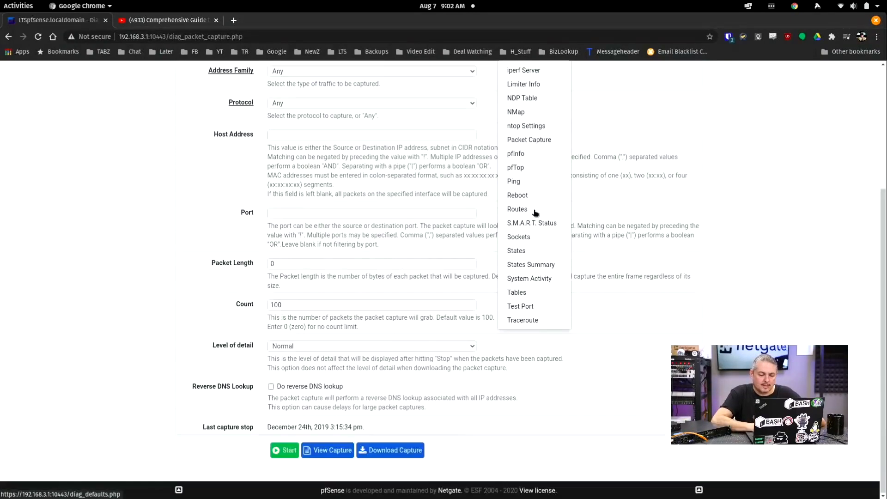
pyautogui.scroll(4, 535, 212)
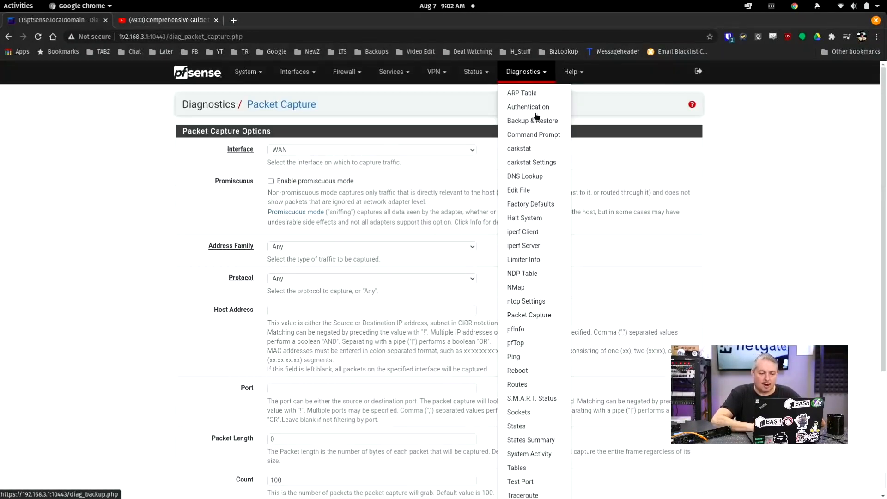
pyautogui.scroll(-4, 529, 208)
pyautogui.scroll(4, 531, 210)
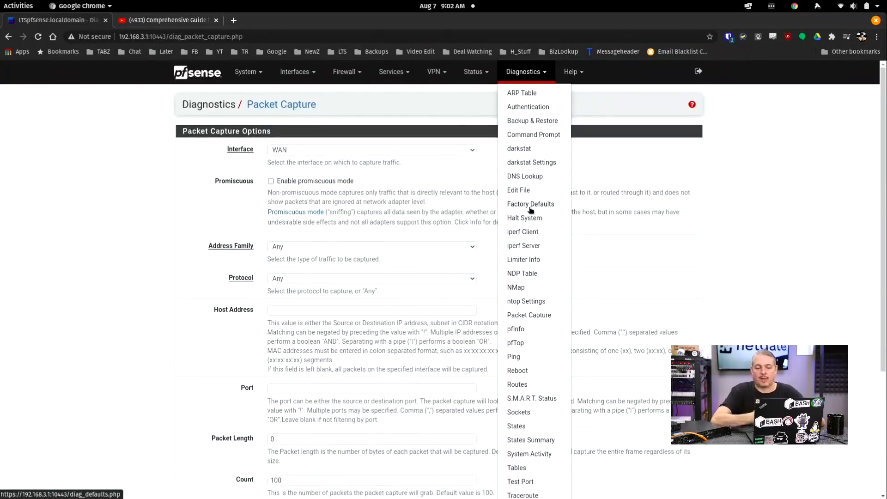
pyautogui.click(536, 107)
# Step: Keep Local Database as the authentication server and open the port test tool
pyautogui.click(317, 150)
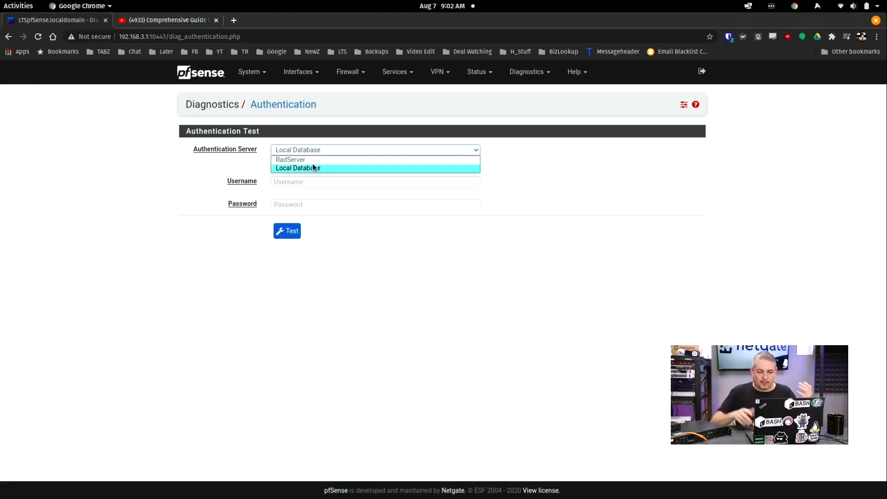
pyautogui.click(544, 74)
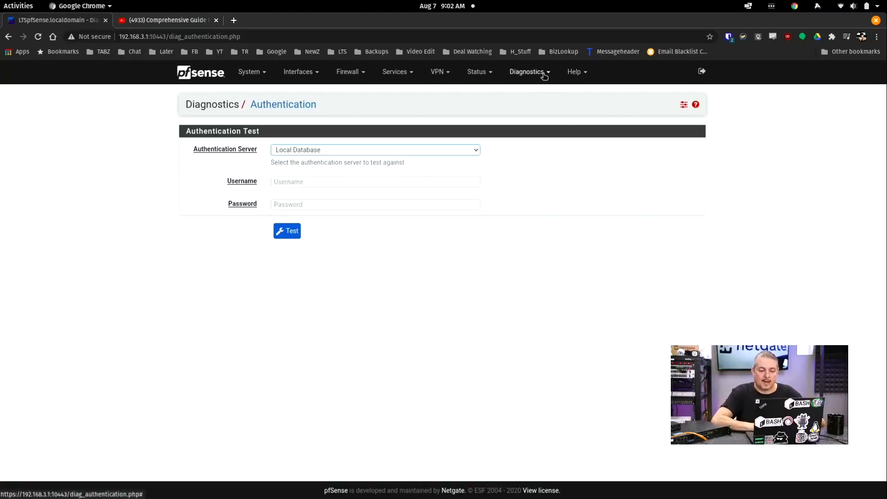
pyautogui.click(544, 73)
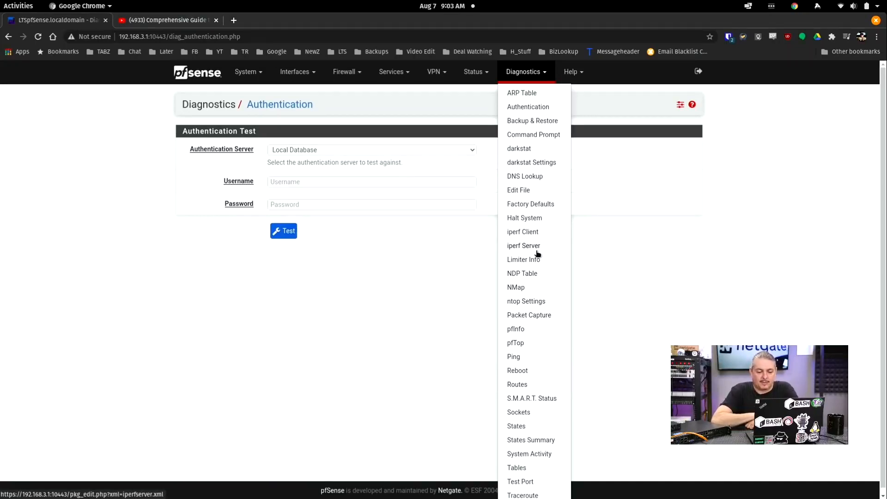
pyautogui.click(538, 481)
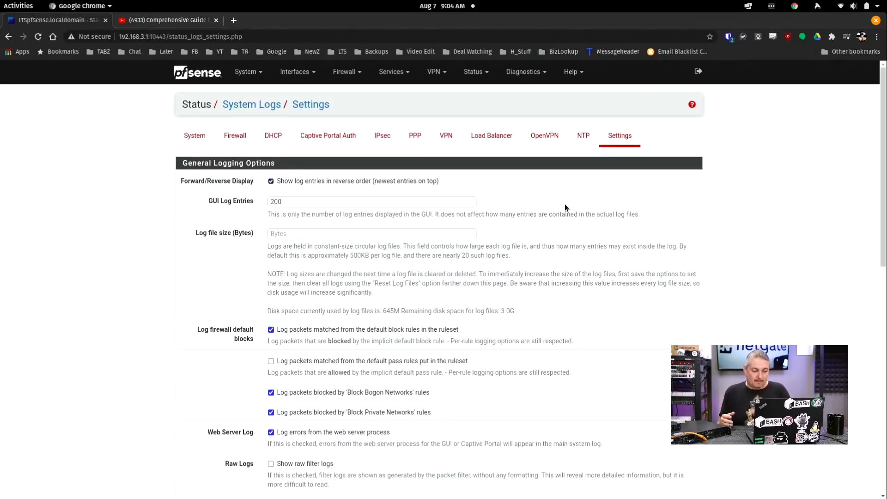
pyautogui.scroll(-12, 564, 207)
pyautogui.click(350, 249)
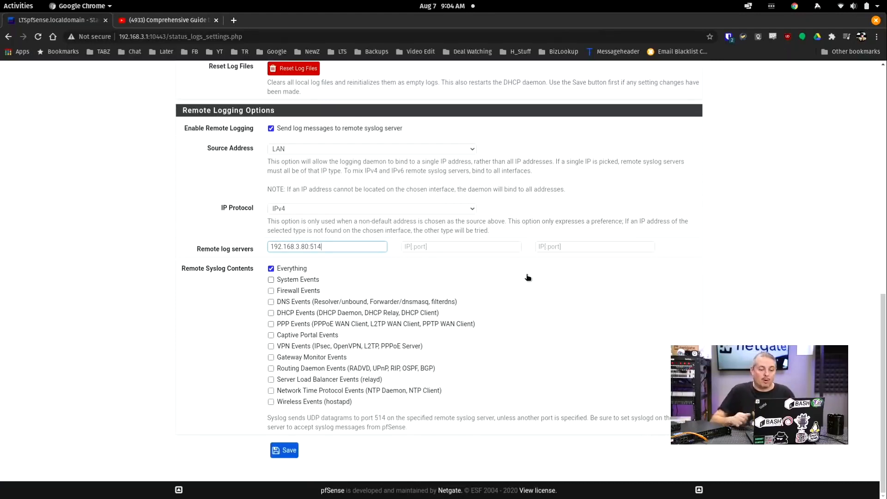
pyautogui.press('Tab')
pyautogui.press('Tab')
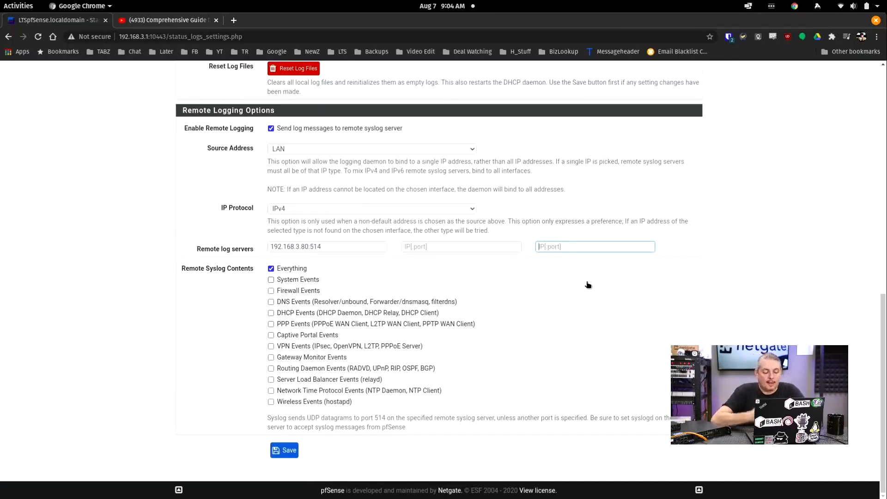
pyautogui.scroll(5, 587, 285)
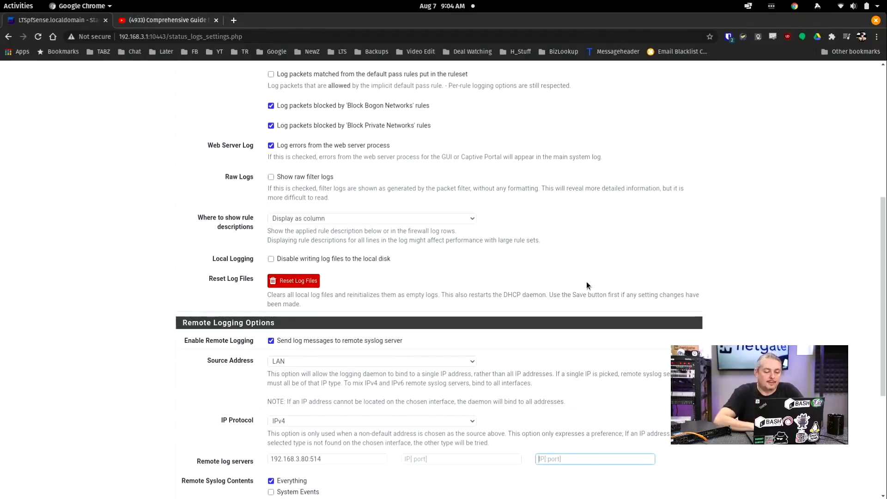
pyautogui.scroll(7, 586, 282)
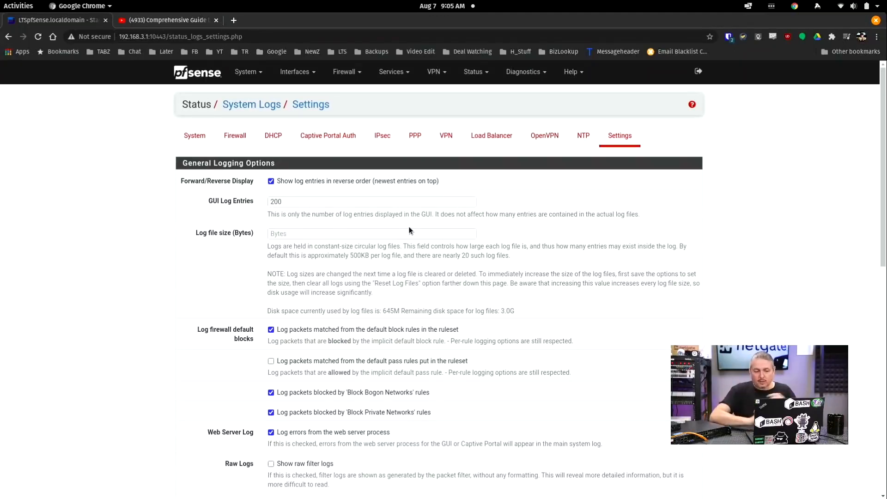
pyautogui.scroll(-1, 407, 227)
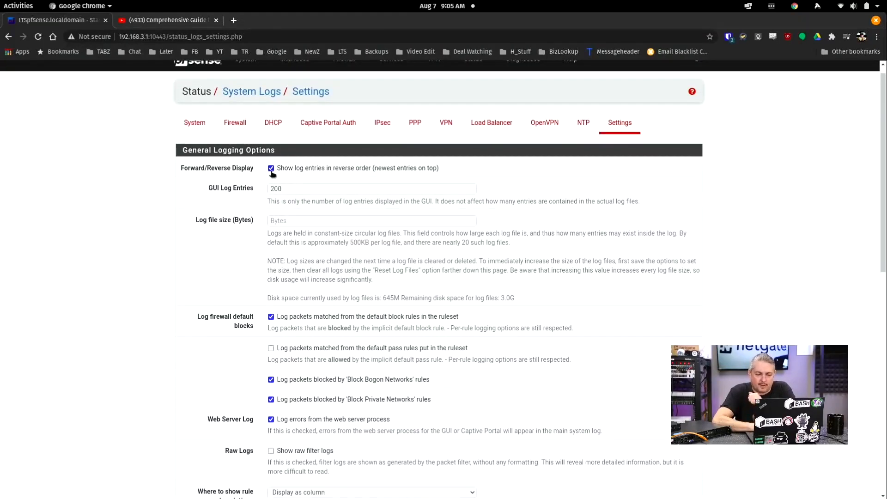
pyautogui.scroll(-5, 455, 234)
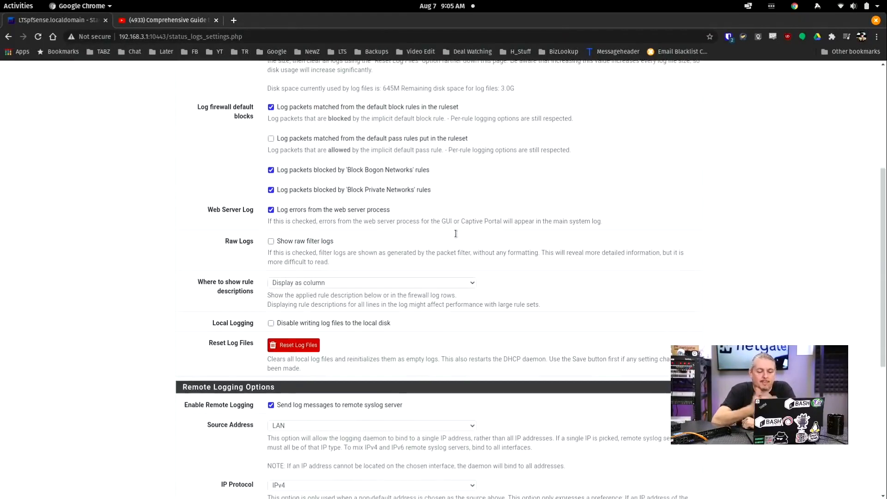
pyautogui.scroll(-4, 455, 233)
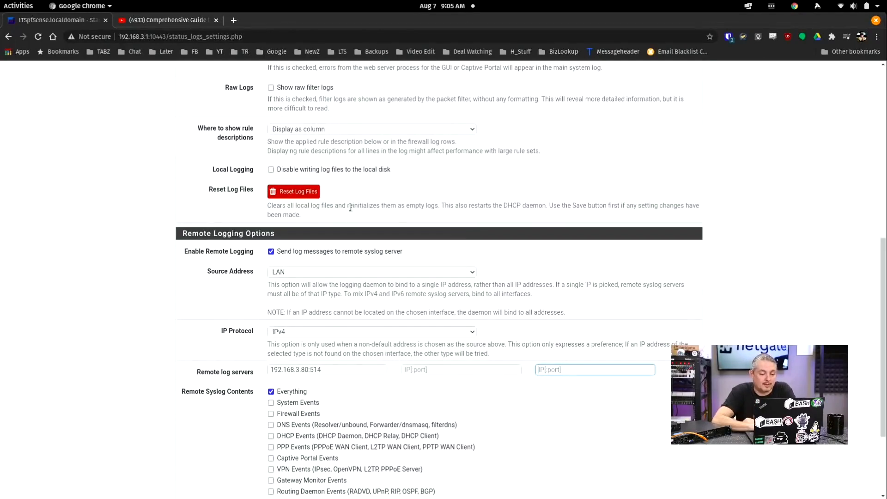
pyautogui.scroll(1, 350, 208)
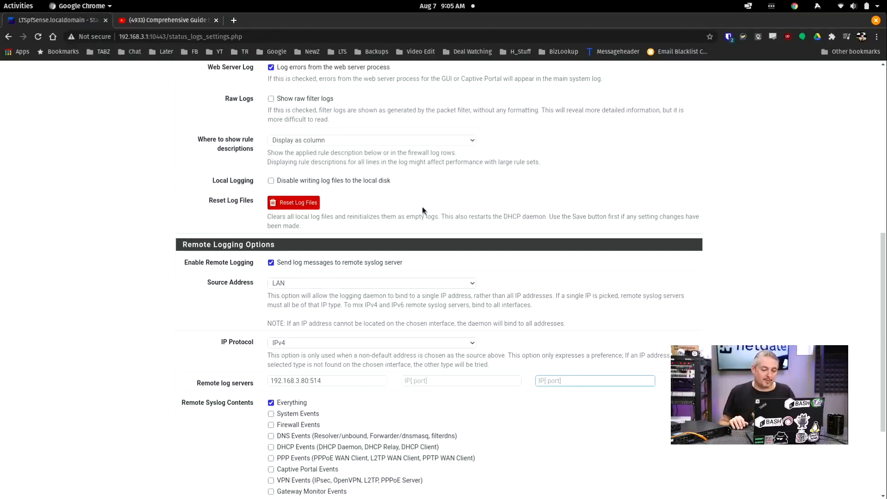
pyautogui.scroll(10, 422, 211)
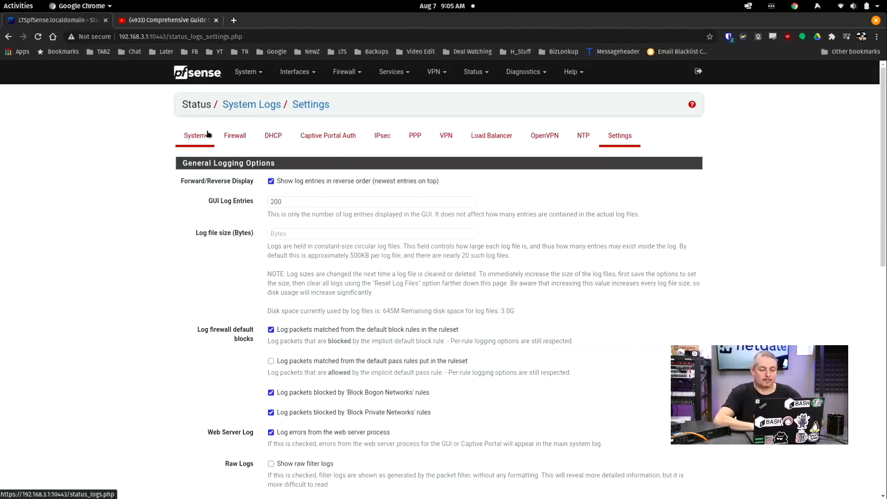
# Step: Open Services > DNS Resolver and scroll General Settings down to the Custom options box
pyautogui.click(397, 78)
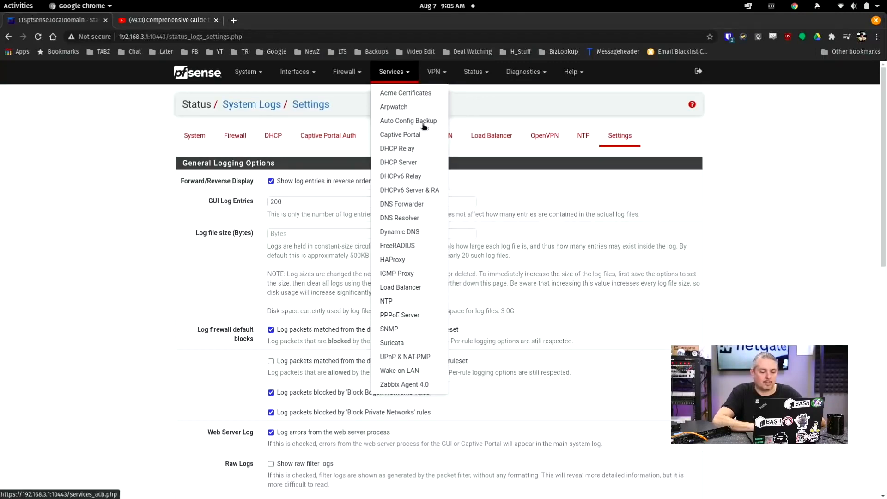
pyautogui.click(413, 164)
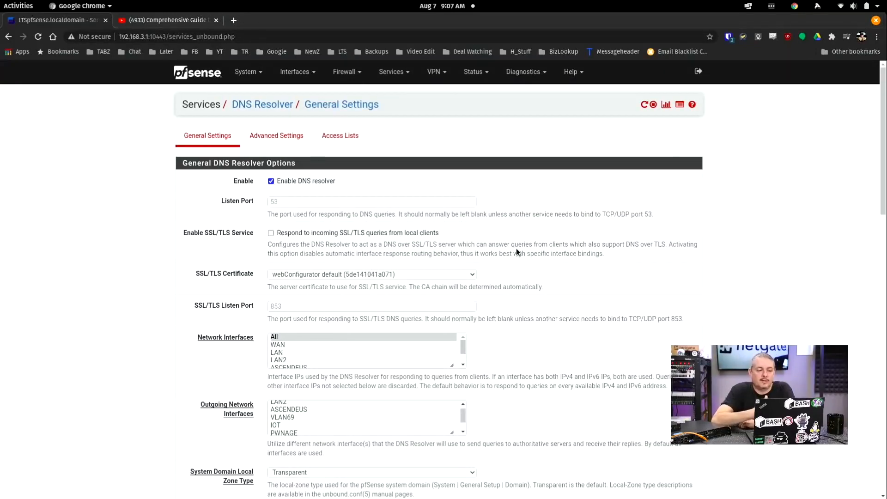
pyautogui.scroll(-5, 517, 249)
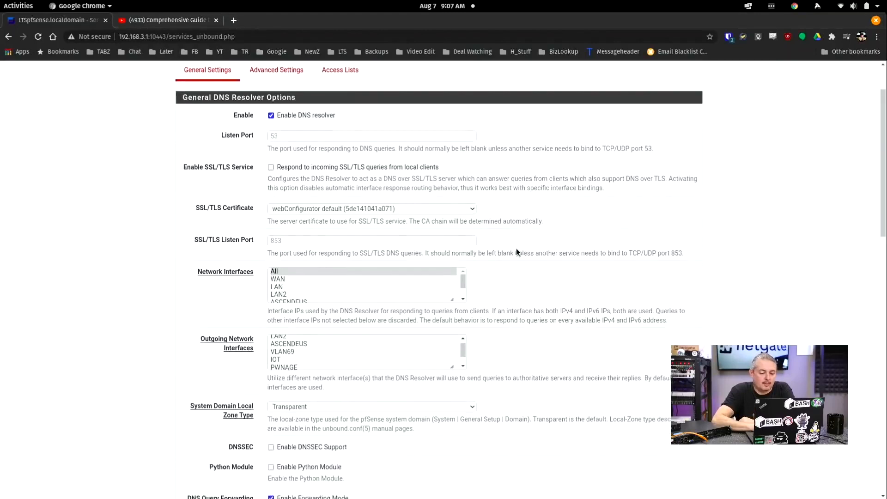
pyautogui.scroll(-3, 517, 250)
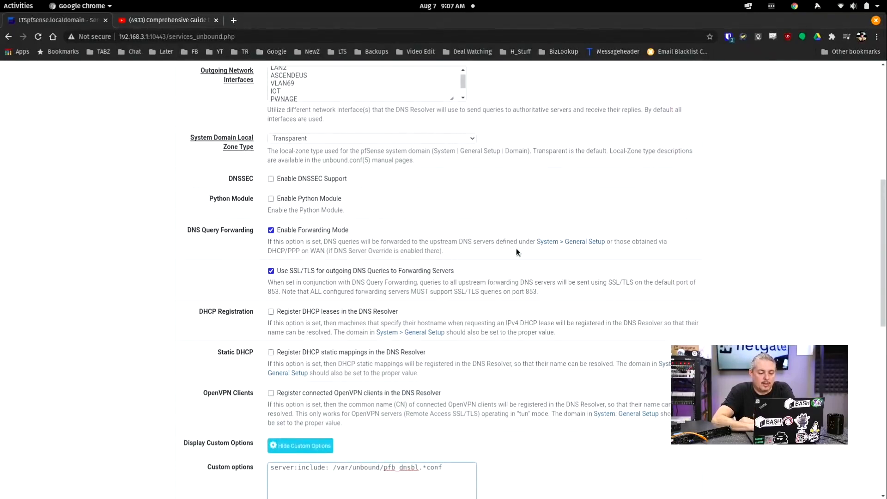